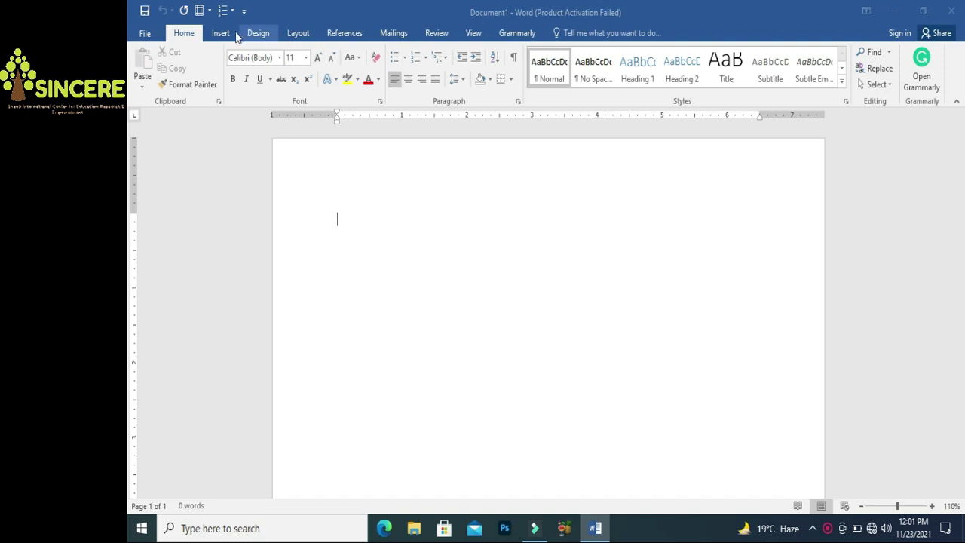
Create a new blank document
click(144, 36)
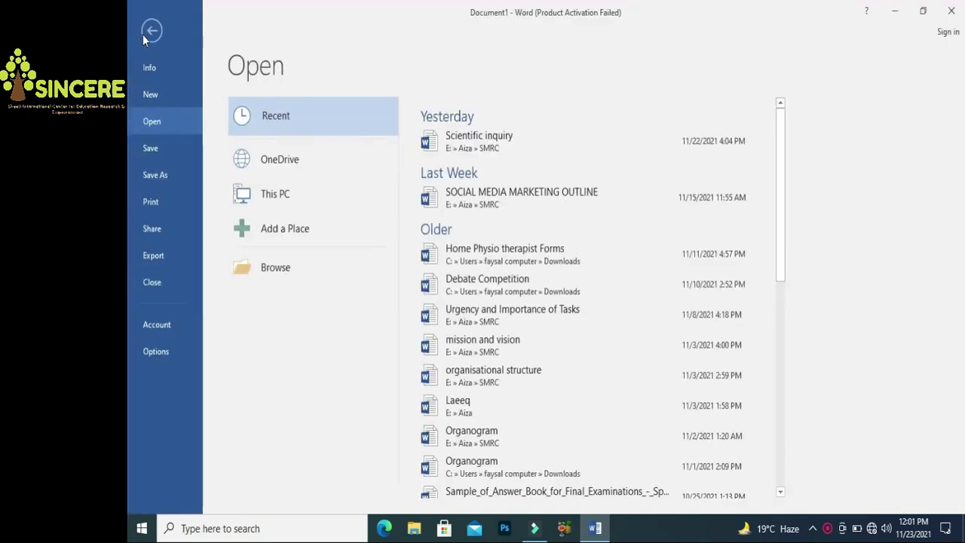
click(152, 94)
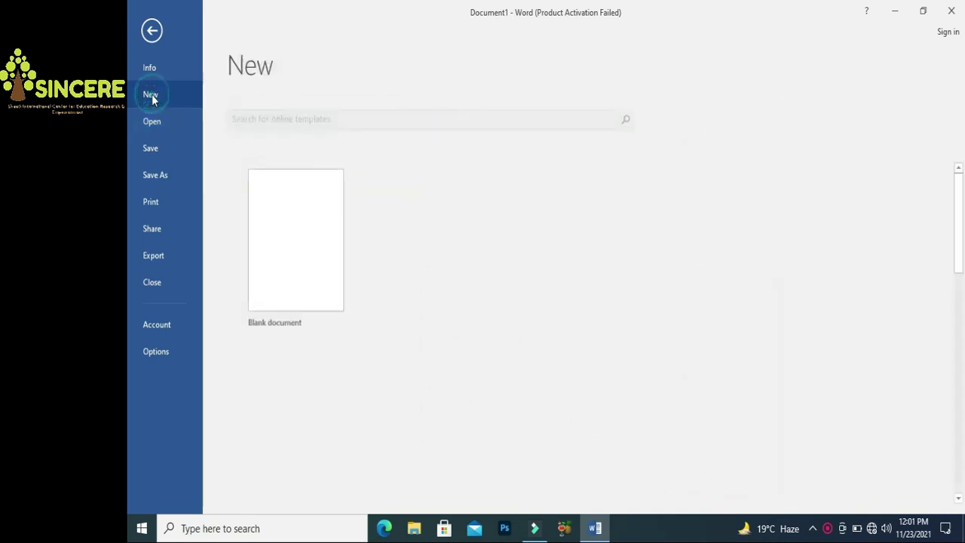
click(300, 239)
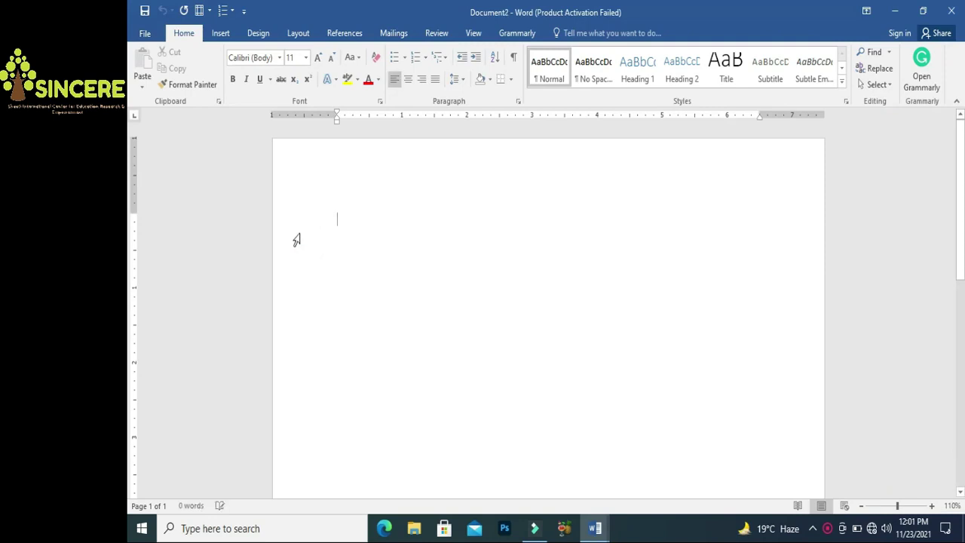
Start saving the new document on this PC and choose the Desktop as its location
click(147, 34)
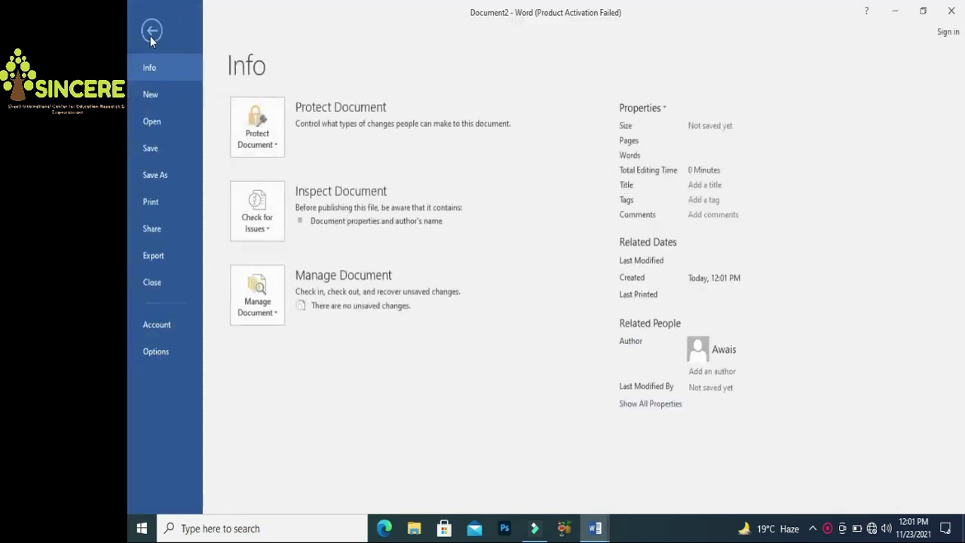
click(163, 148)
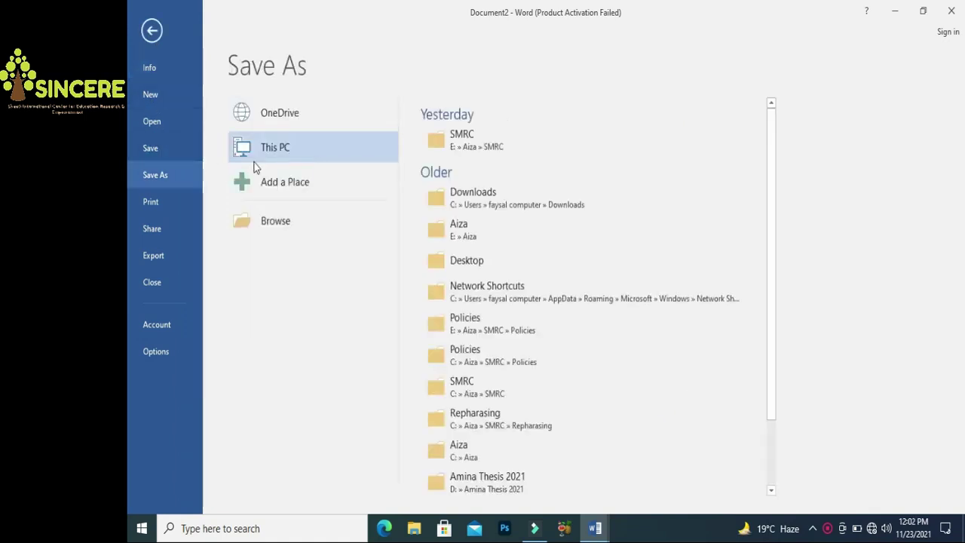
double_click(276, 149)
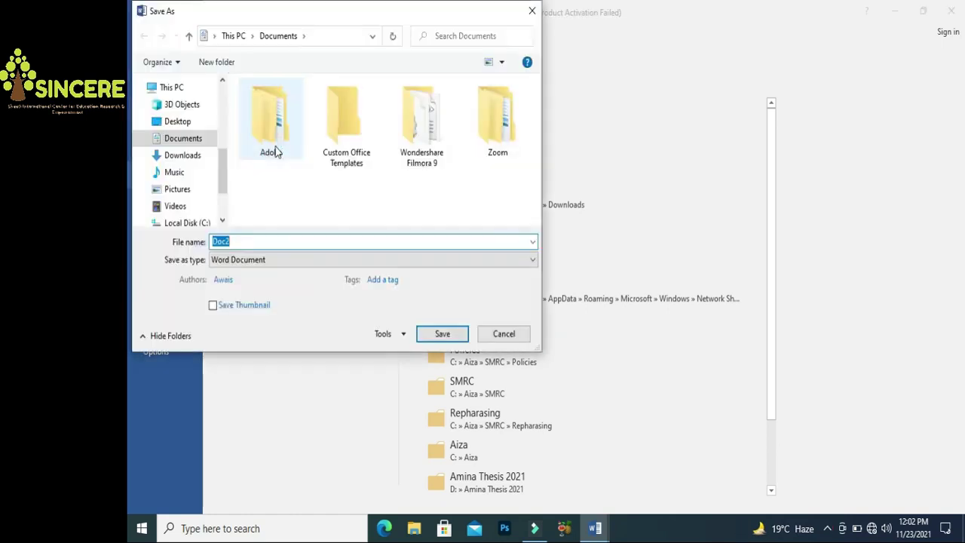
click(182, 123)
Name the file "microsoft word class" and save it as a Word document
double_click(255, 237)
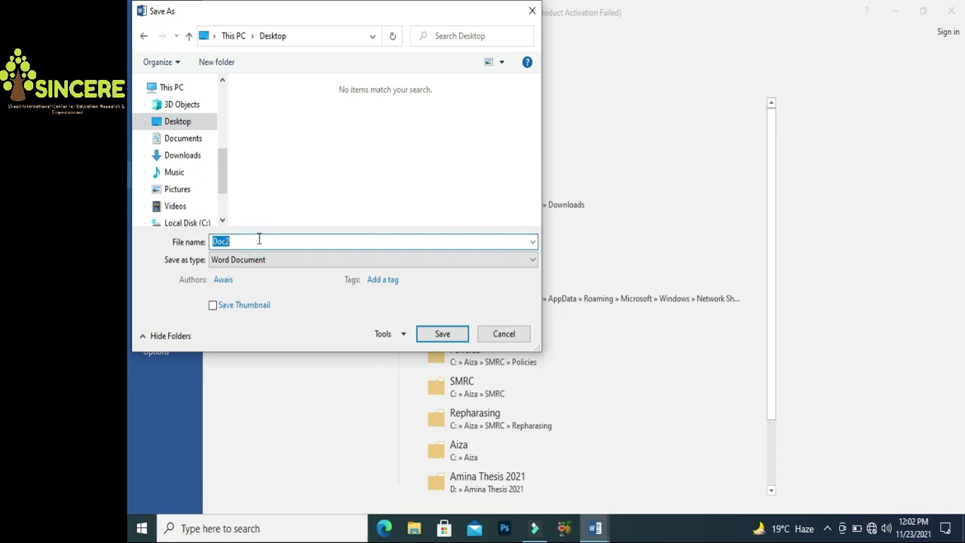
text(microso)
text(ft offic)
key(BackSpace)
key(BackSpace)
key(BackSpace)
key(BackSpace)
key(BackSpace)
text(word class)
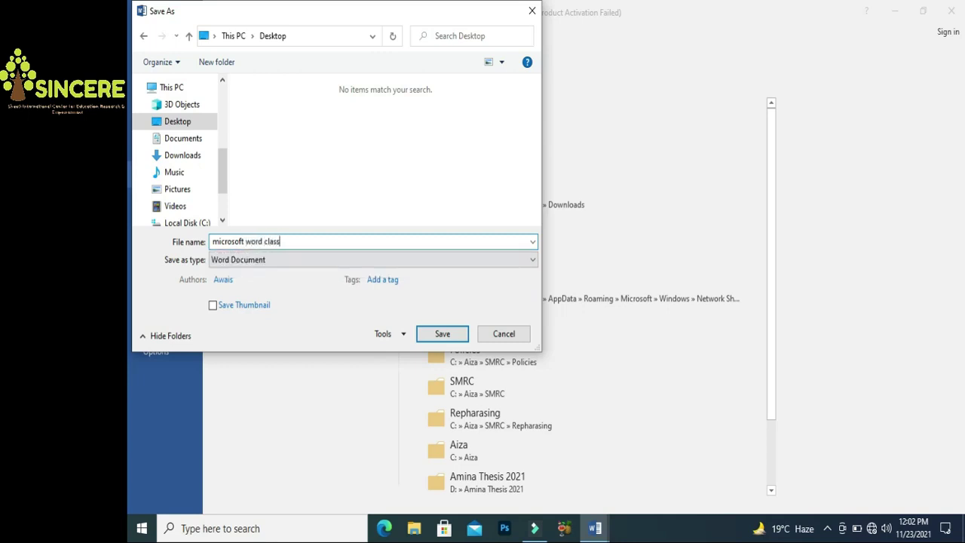
click(444, 337)
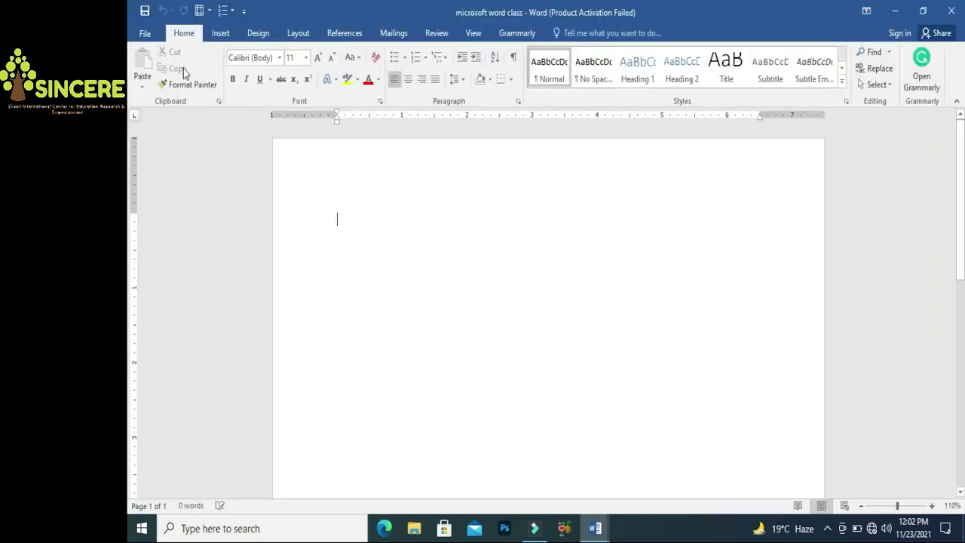
Browse the Desktop and Local Disk (F:) for documents to open, and leave without opening any file
click(144, 34)
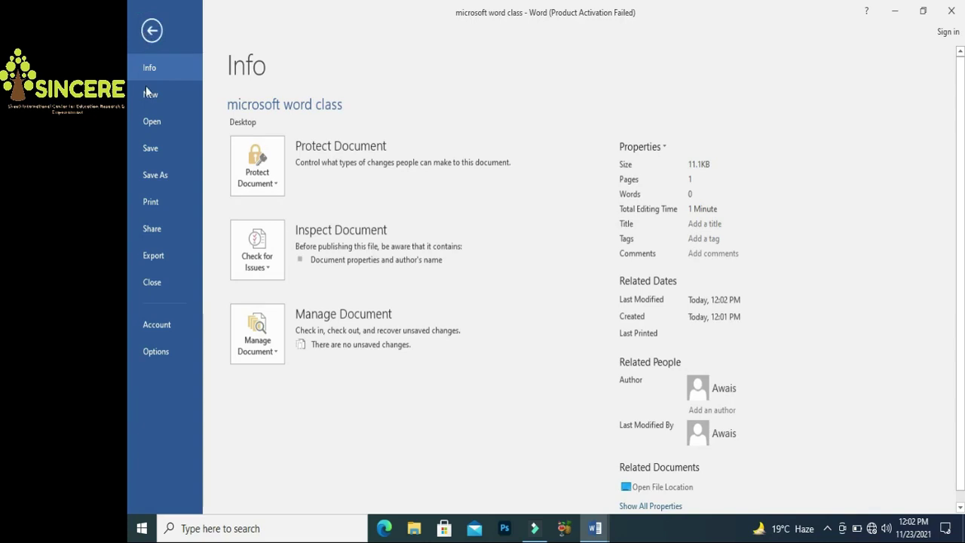
click(153, 125)
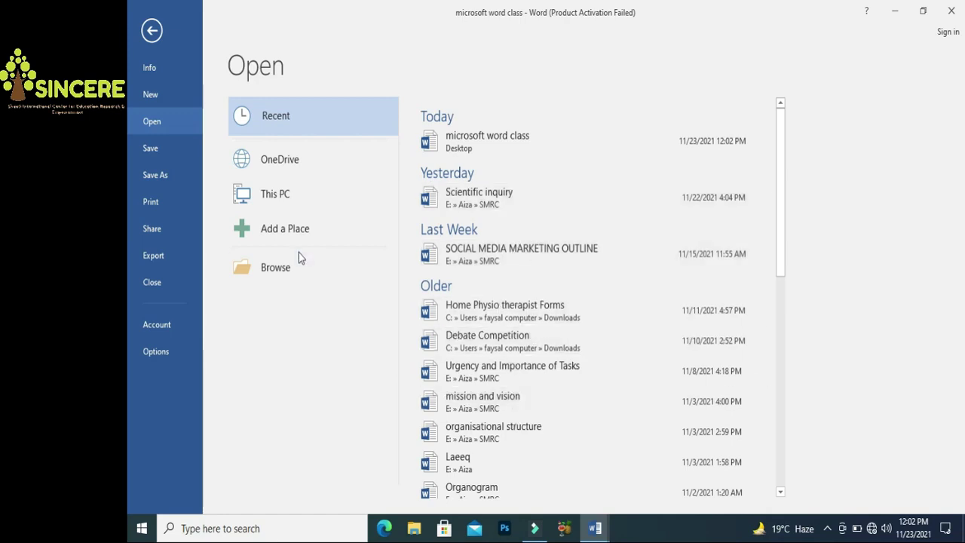
double_click(294, 195)
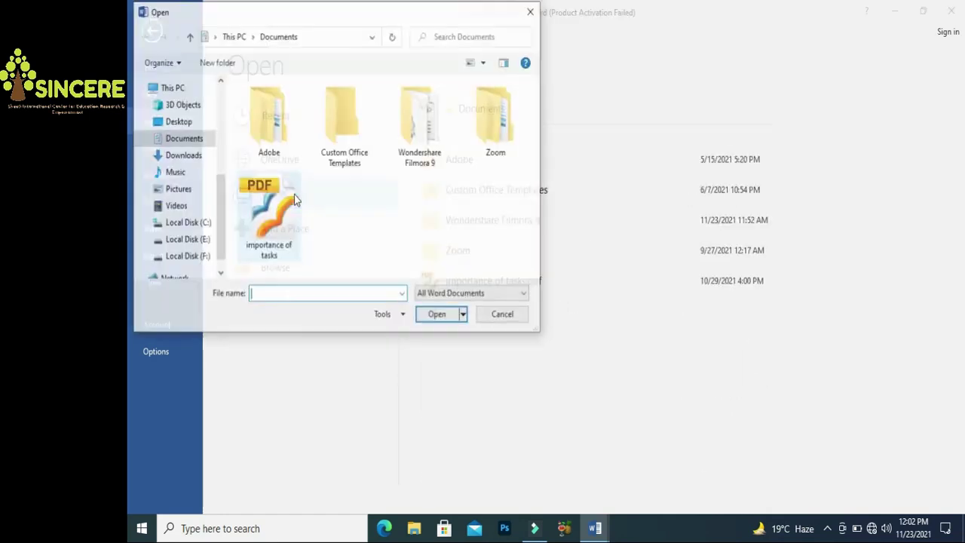
click(170, 123)
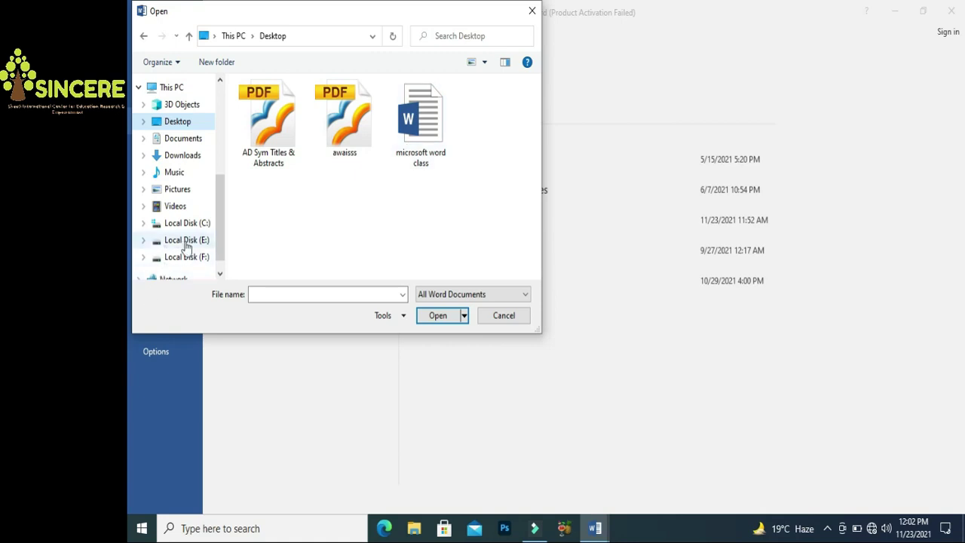
click(173, 257)
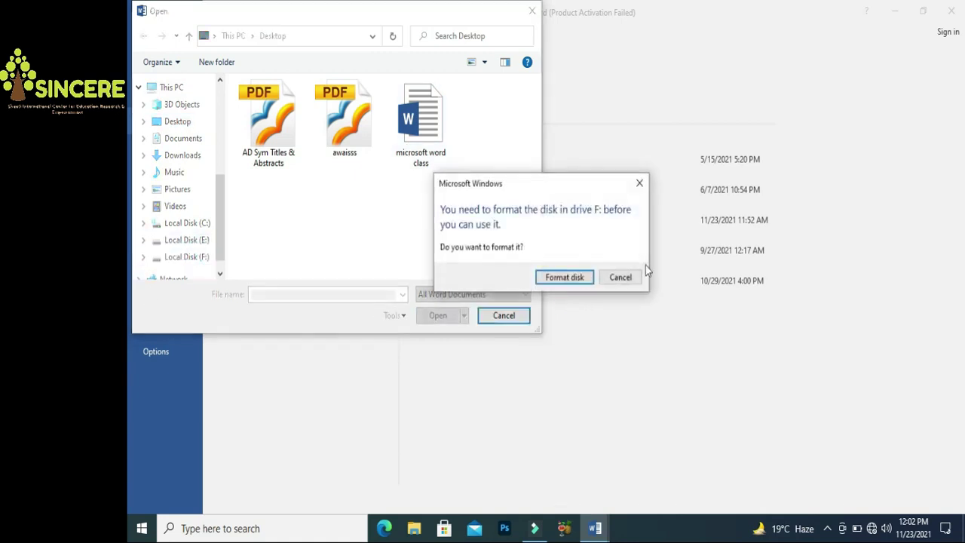
click(620, 278)
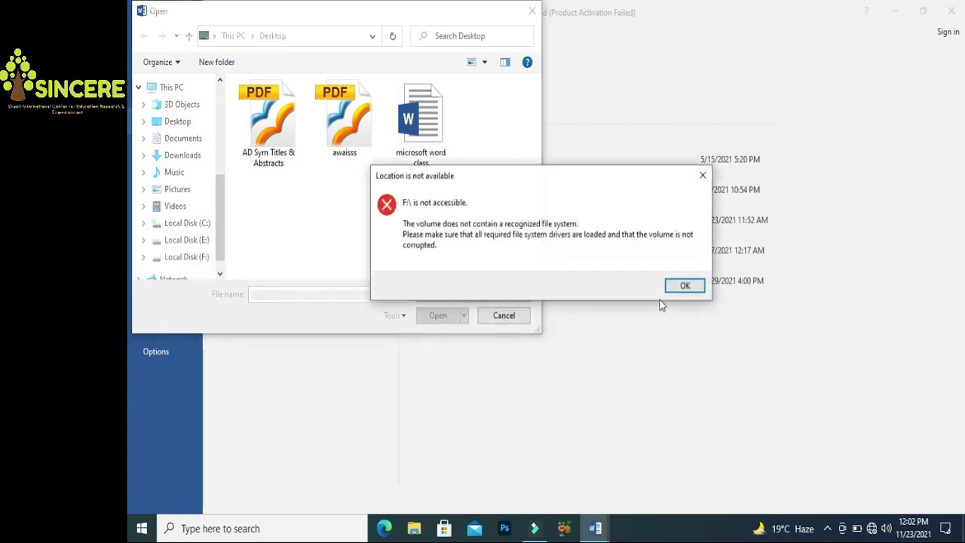
click(684, 284)
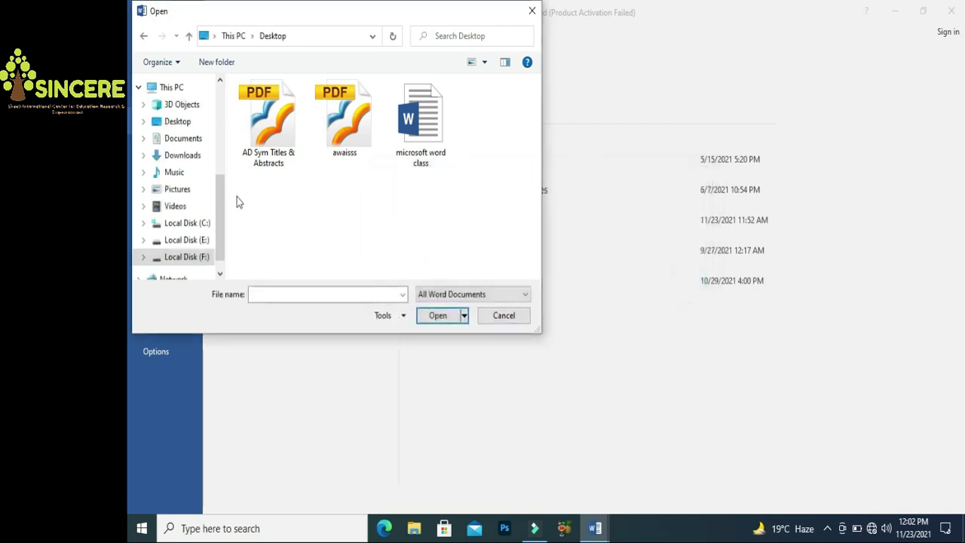
click(504, 316)
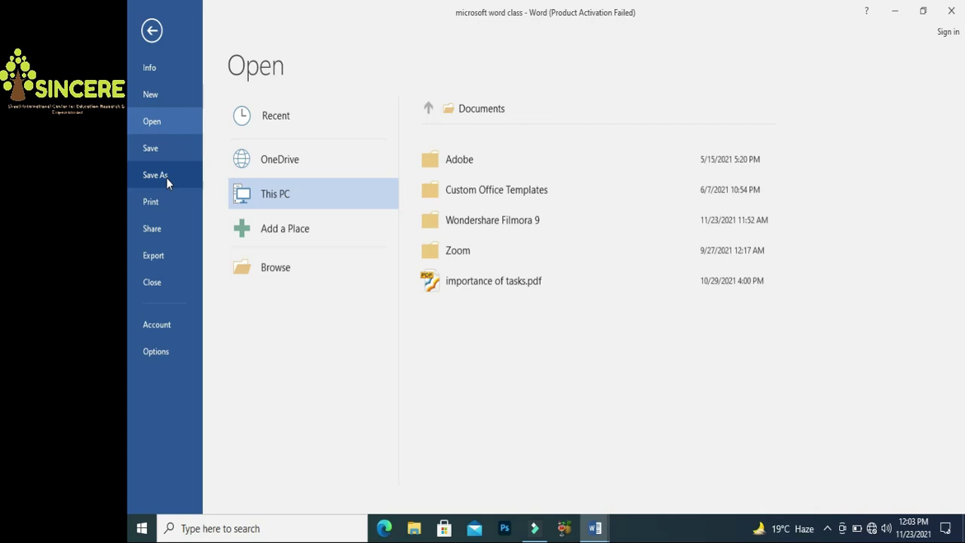
View the Office account and product information, and look at the general Word options without changing them
click(161, 325)
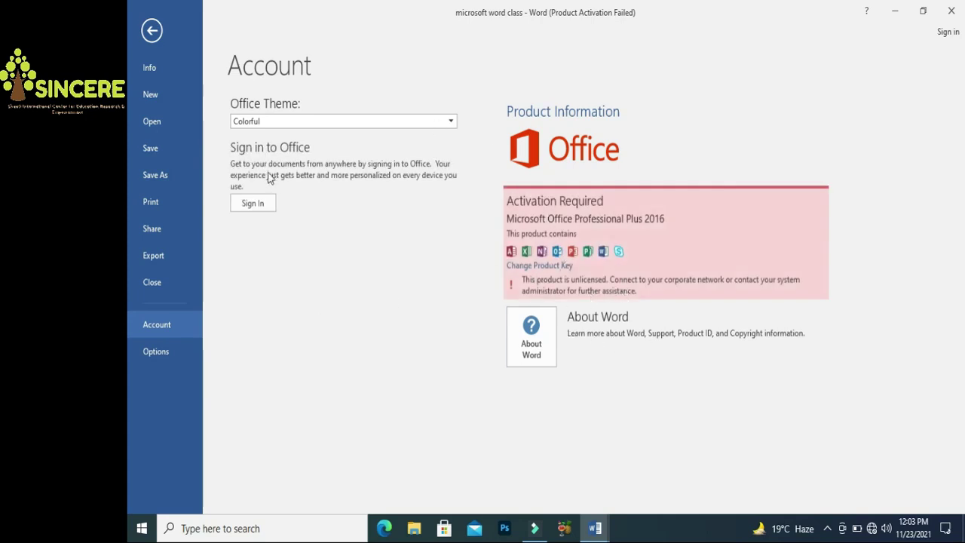
click(159, 354)
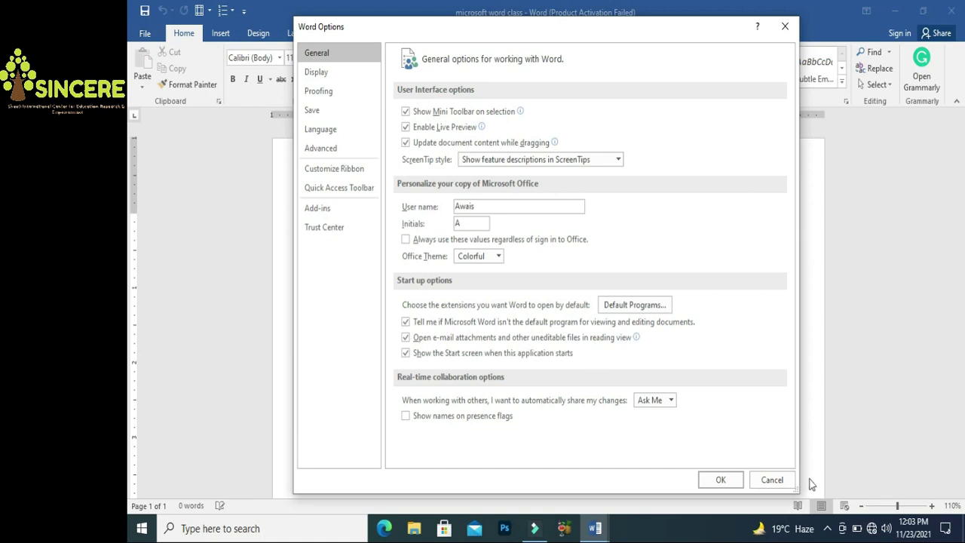
click(772, 477)
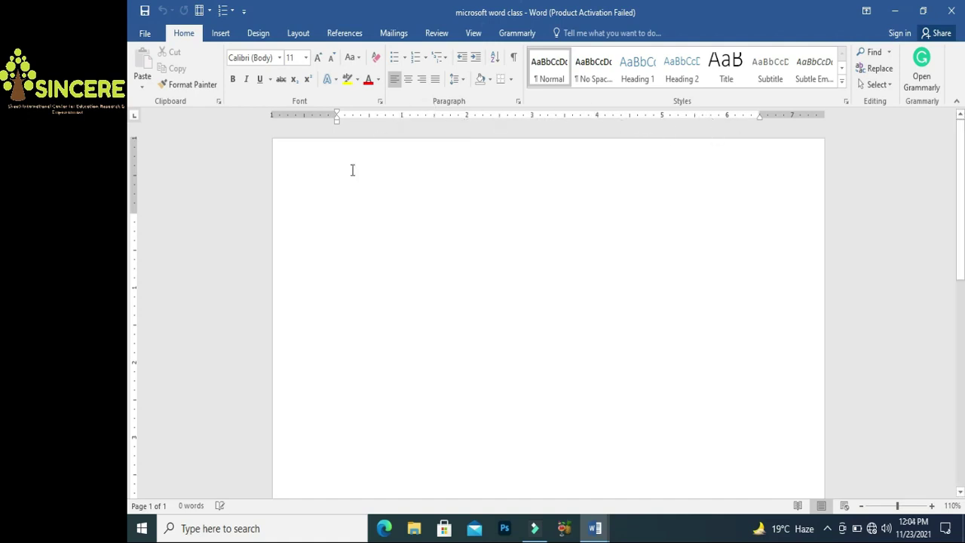
Set the display measurement units to Centimeters in the advanced Word options
click(145, 34)
click(153, 354)
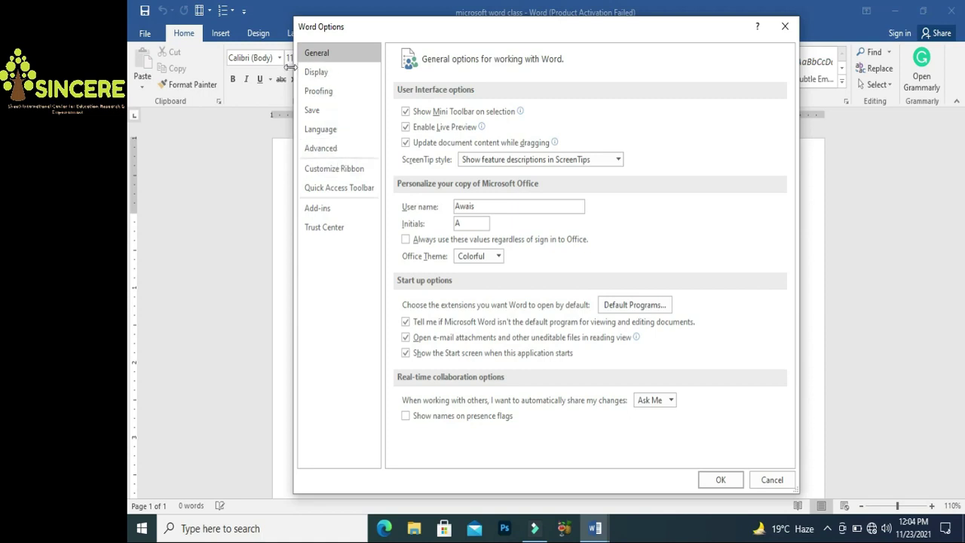
click(322, 151)
drag(791, 130, 798, 281)
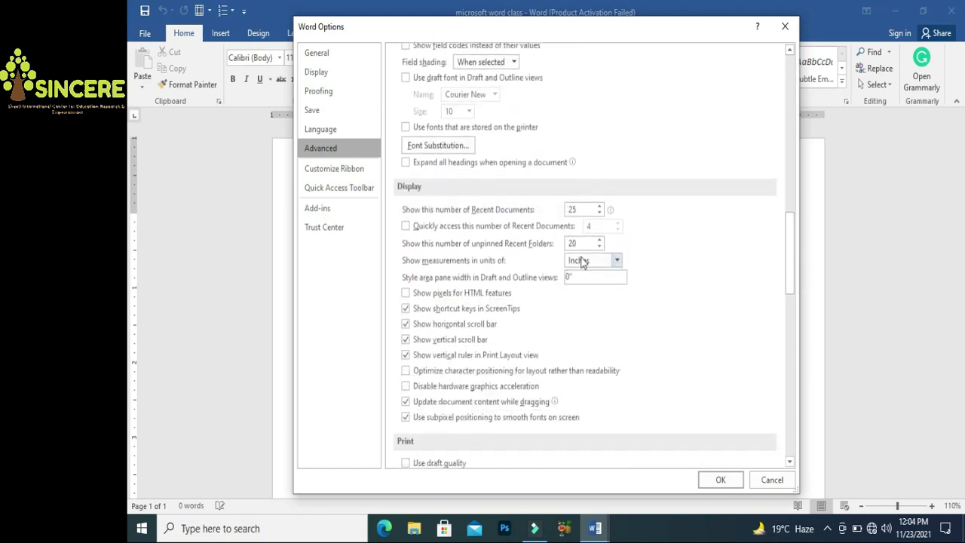
click(616, 264)
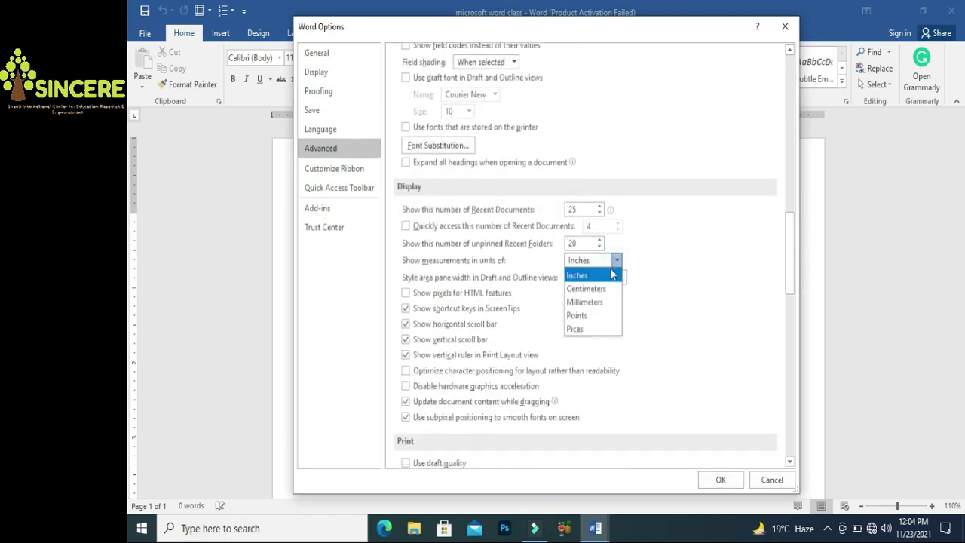
click(590, 290)
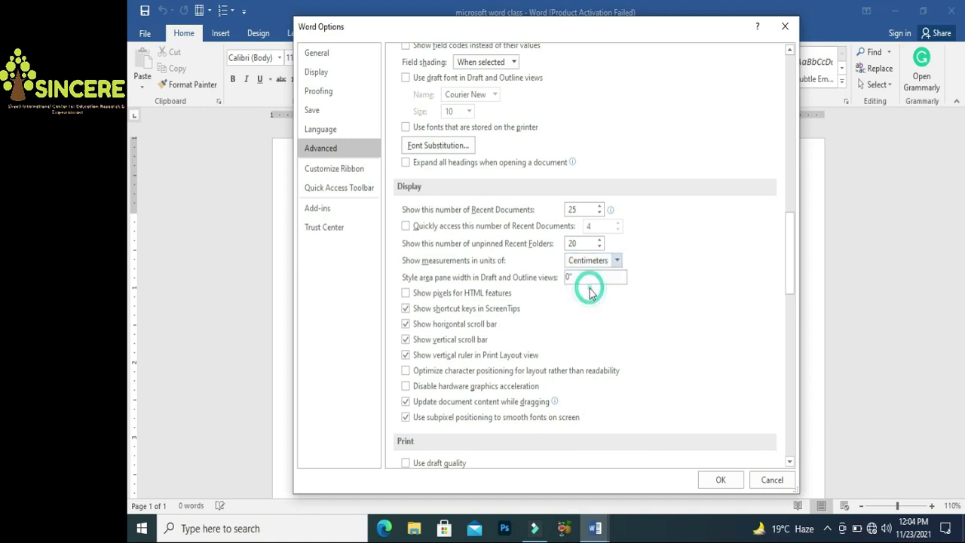
click(716, 480)
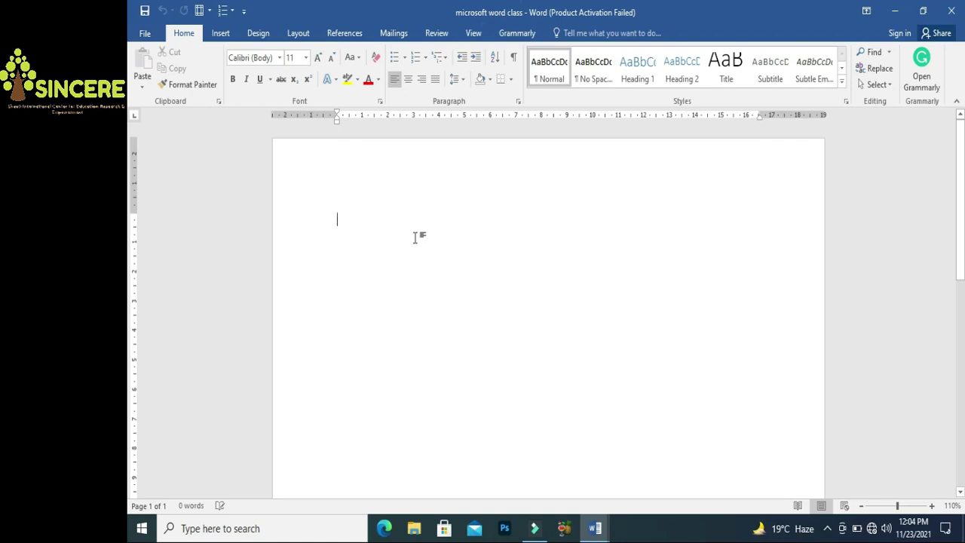
Review the advanced display options and the details of the Grammarly add-in, and close the Word options without changes
click(145, 34)
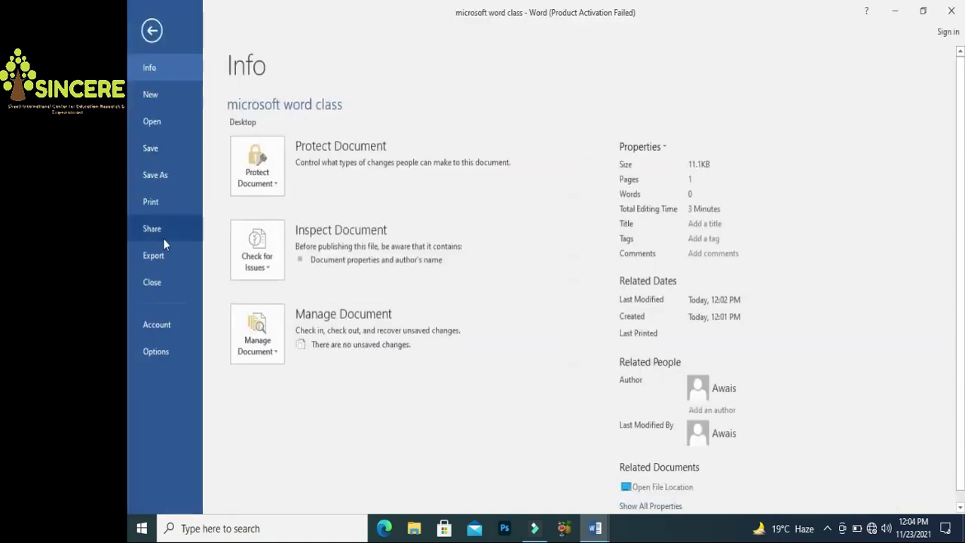
click(155, 353)
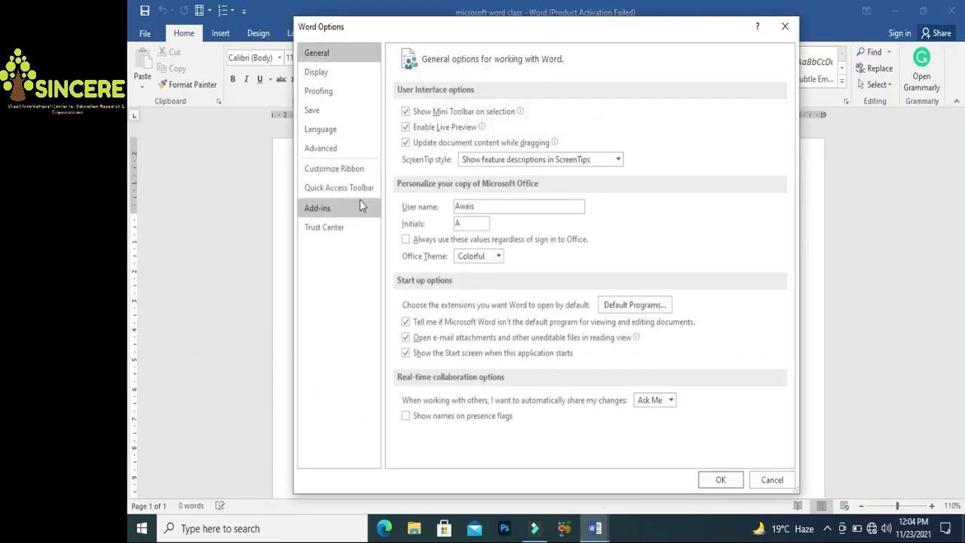
click(332, 148)
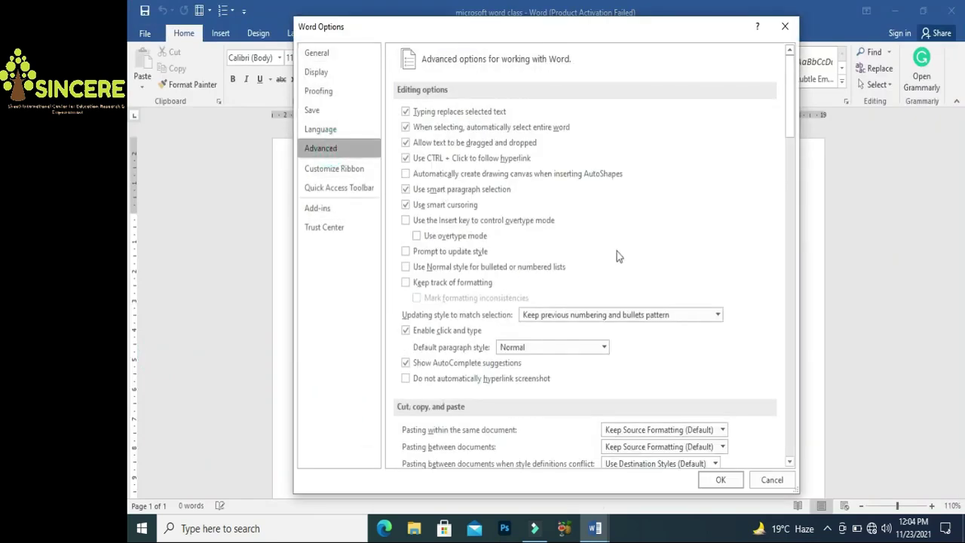
drag(787, 125, 782, 295)
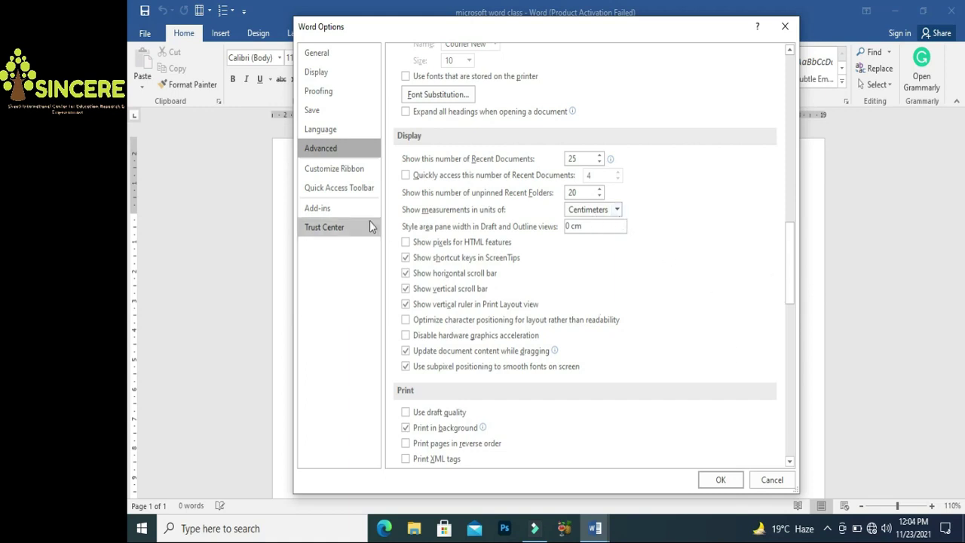
click(330, 210)
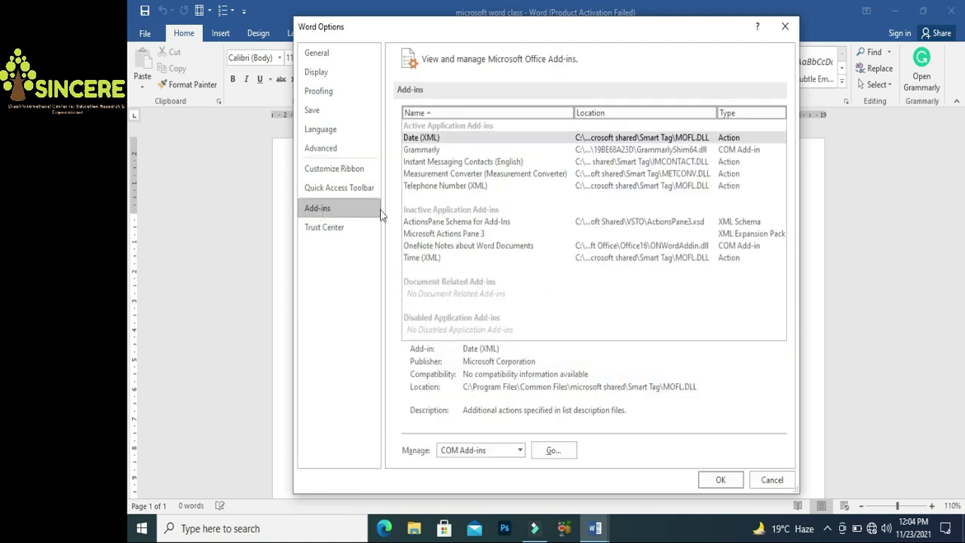
click(423, 151)
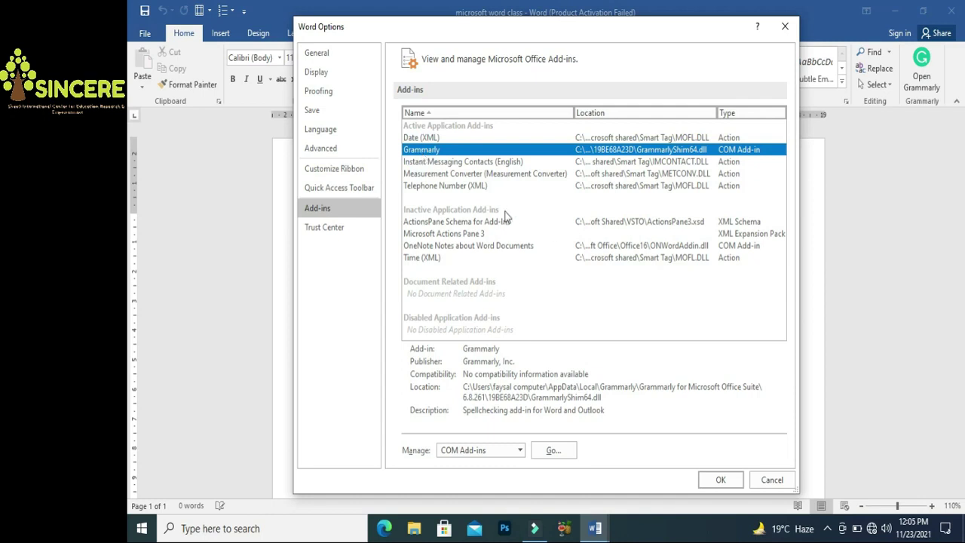
click(767, 479)
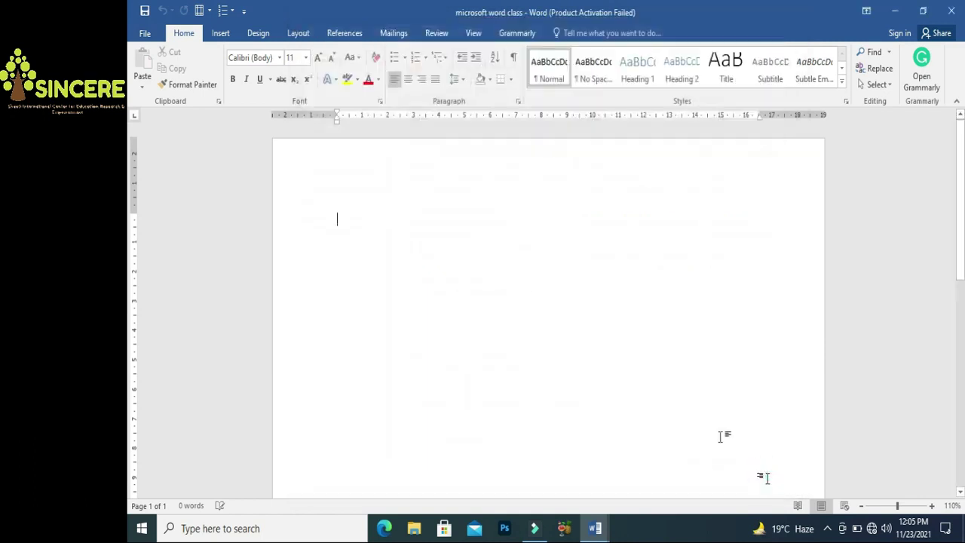
click(145, 33)
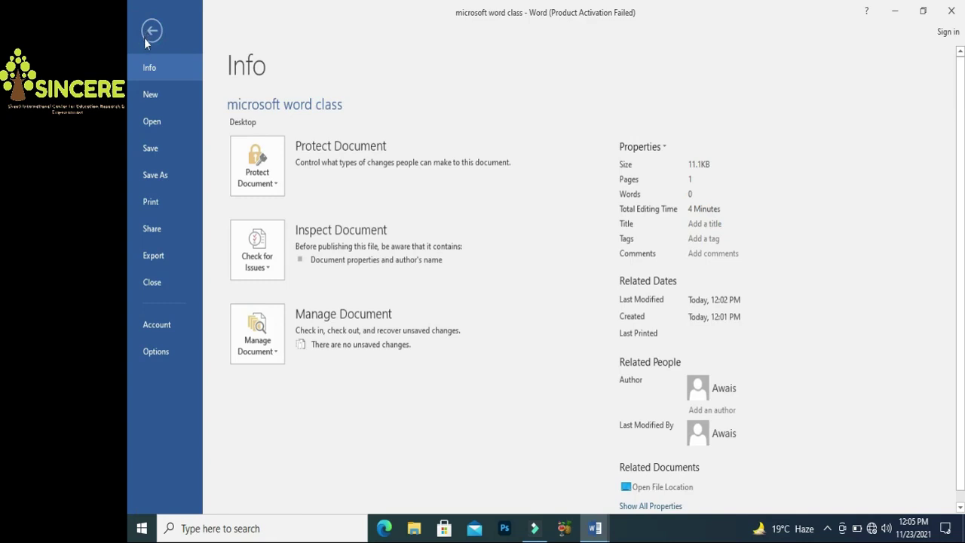
click(150, 32)
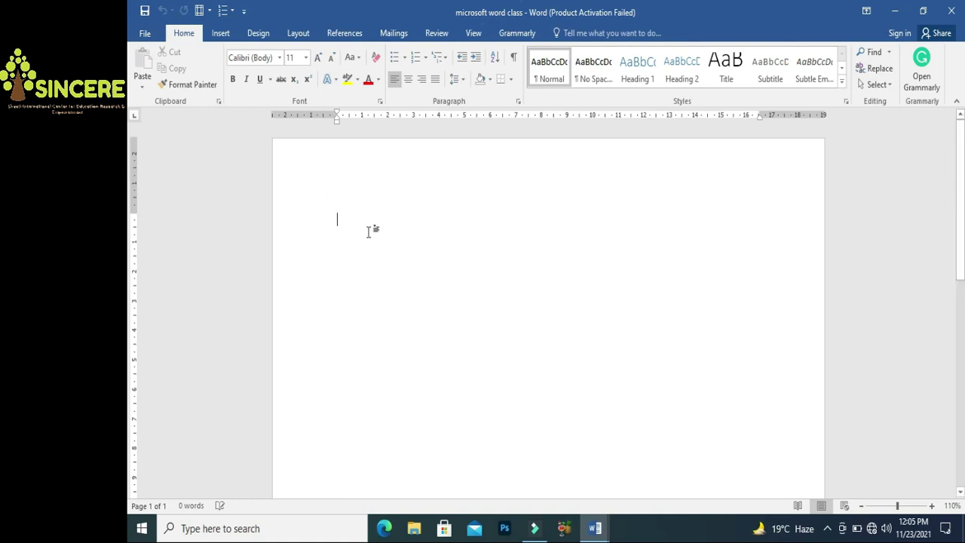
click(145, 34)
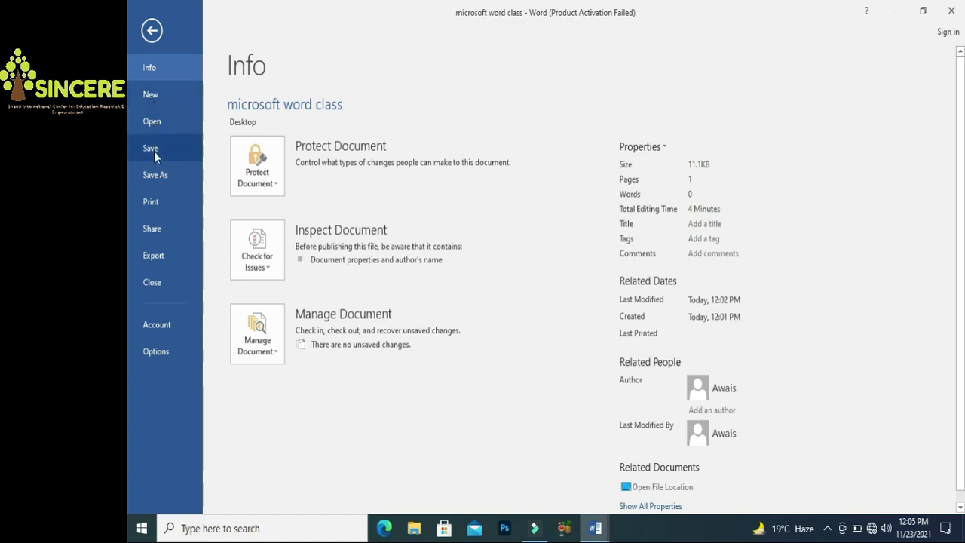
Return to the document and enter "Ctrl+n" as its first line
click(148, 32)
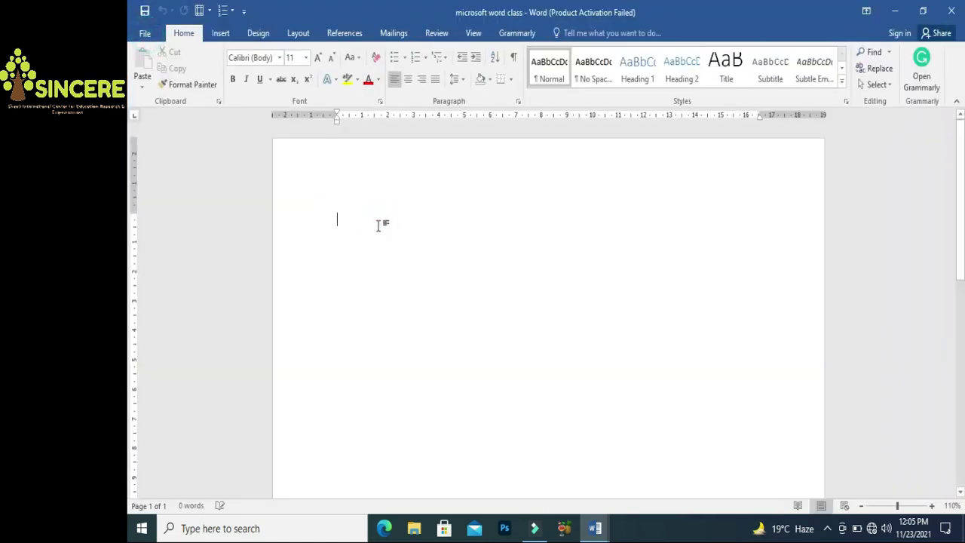
text(ctrl+n)
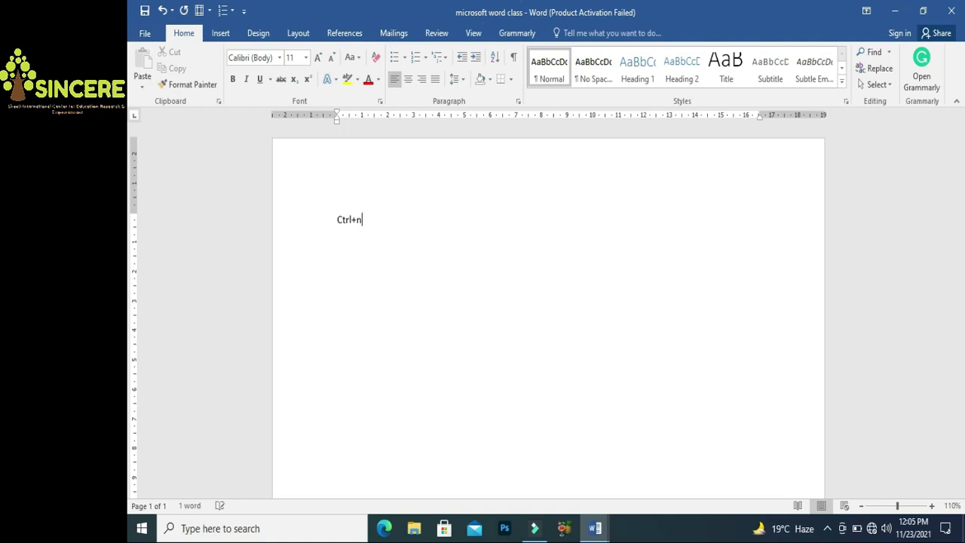
Create a new blank document and close it, and repeat this once more, returning to the microsoft word class document
key(ctrl+n)
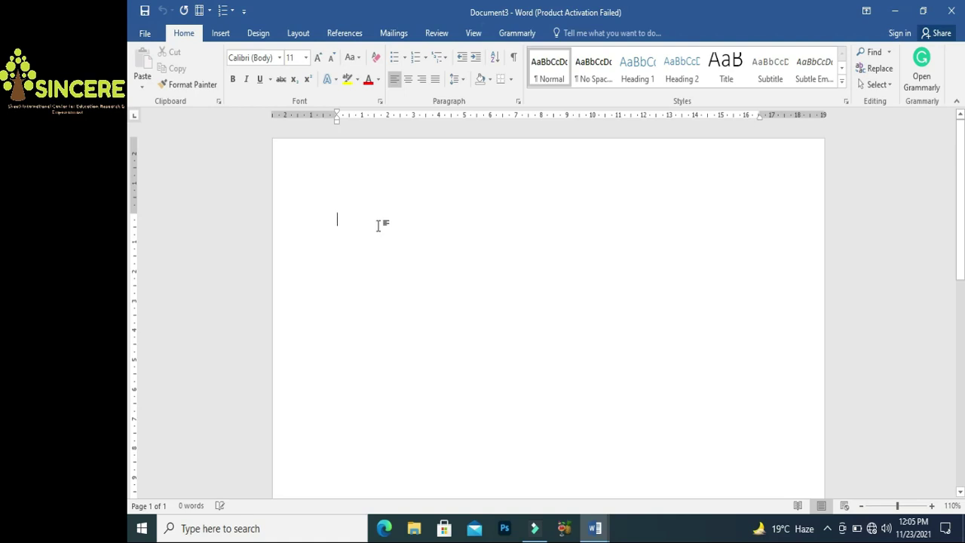
click(950, 10)
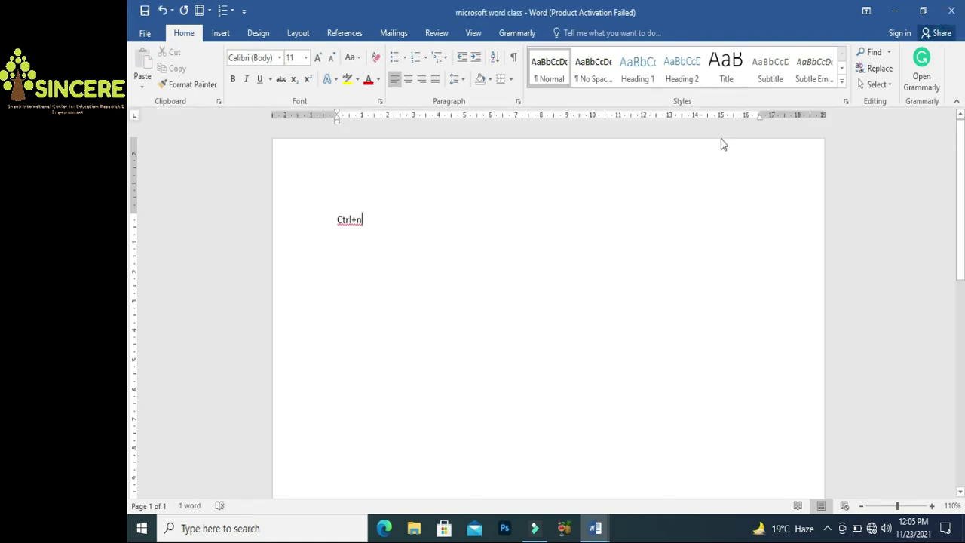
click(506, 207)
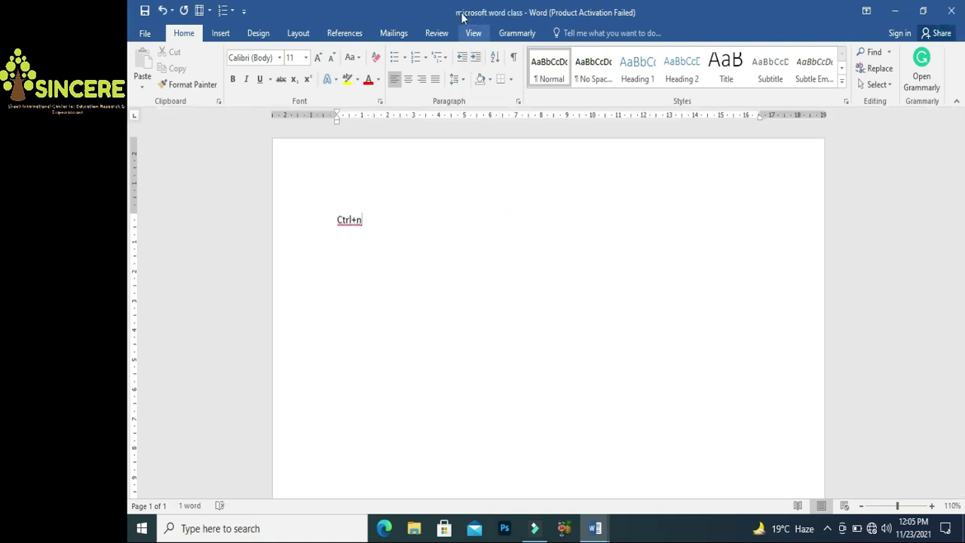
click(393, 230)
key(ctrl+n)
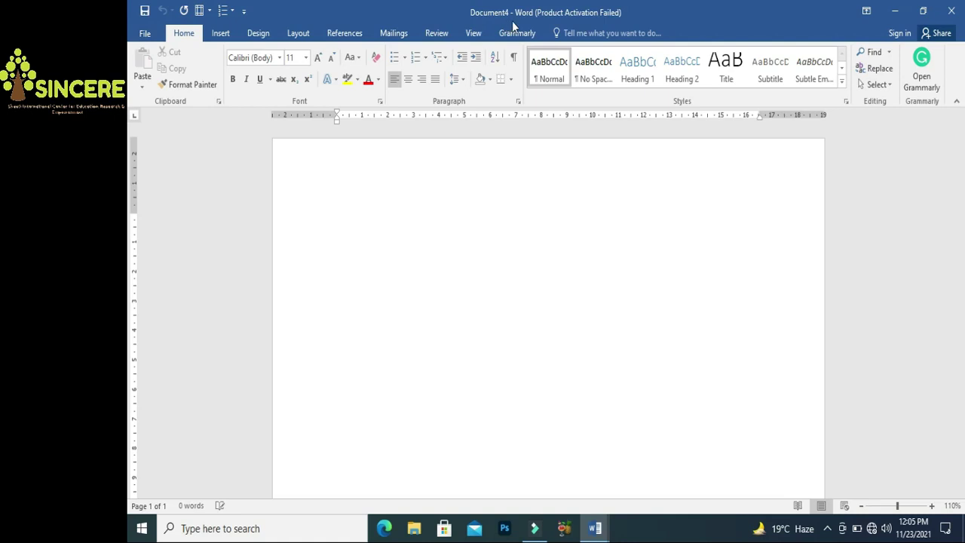
click(415, 221)
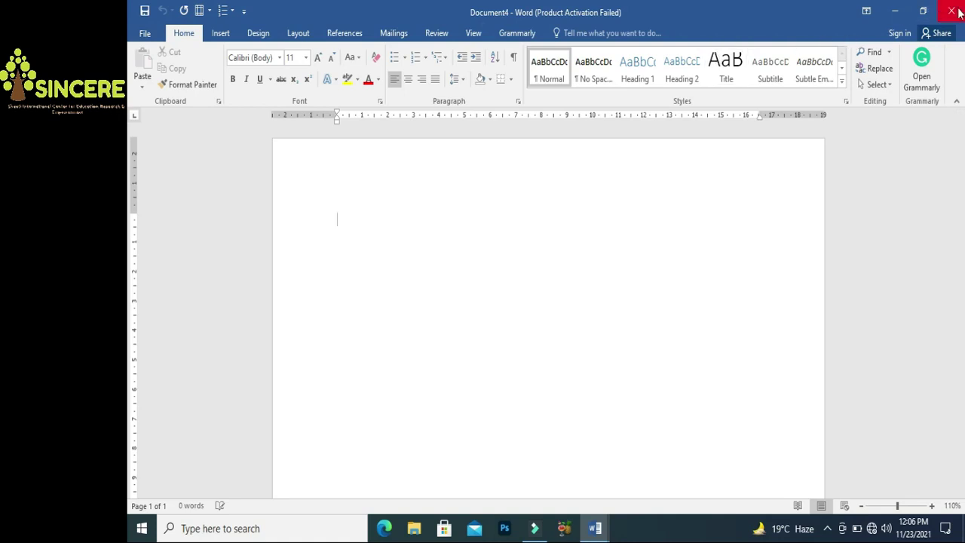
click(959, 12)
Edit the first line of the document to read "New file = Ctrl+n"
click(416, 228)
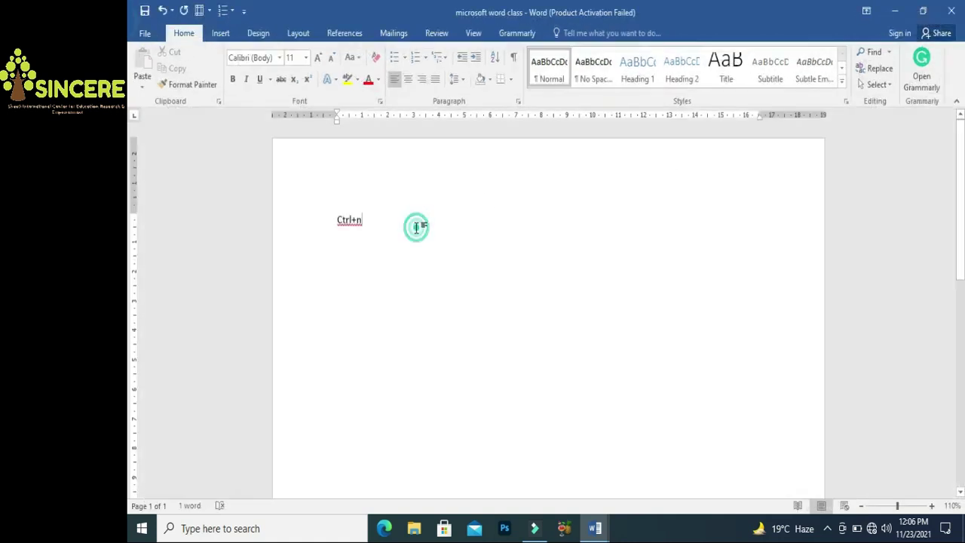
key(Return)
text(= Ne)
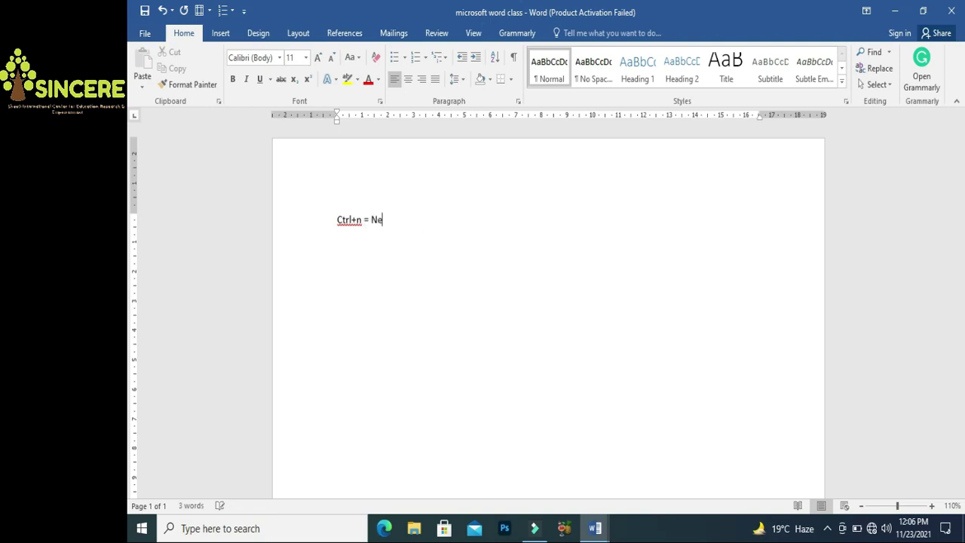
text(w filenew file )
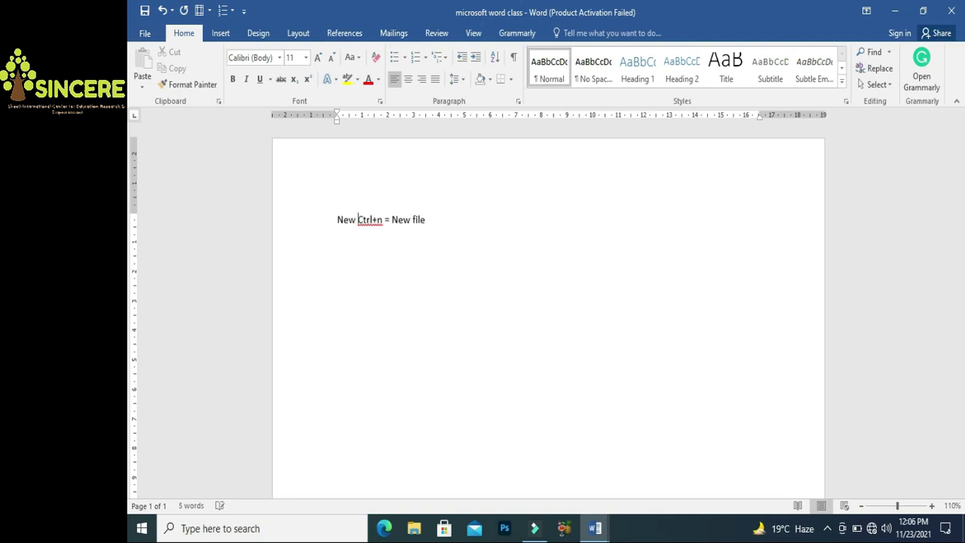
text(=)
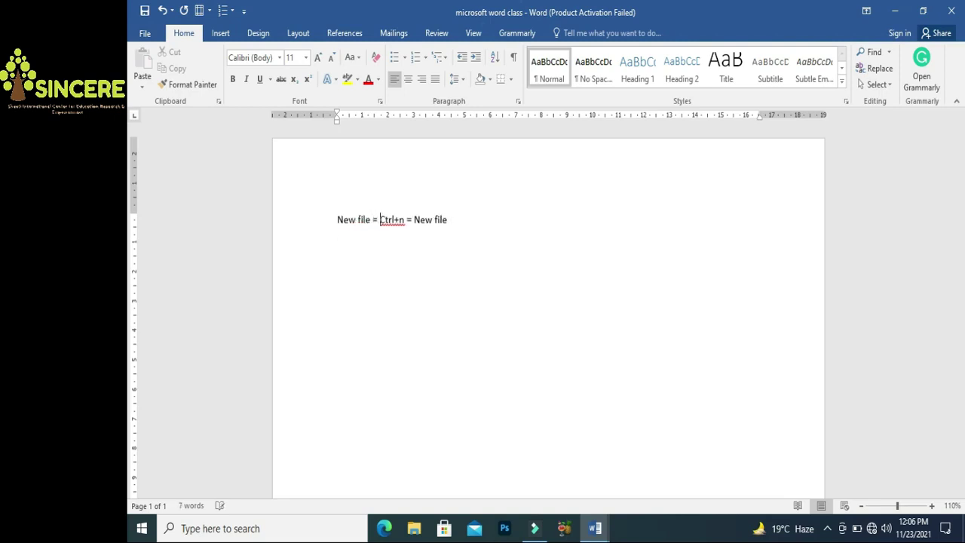
key(BackSpace)
key(BackSpace)
key(BackSpace)
key(BackSpace)
key(BackSpace)
key(BackSpace)
key(BackSpace)
key(BackSpace)
key(BackSpace)
key(BackSpace)
key(BackSpace)
Add a second line reading "Save the document: ctrl+s"
text(Save)
key(BackSpace)
key(BackSpace)
key(BackSpace)
text(ave the document: )
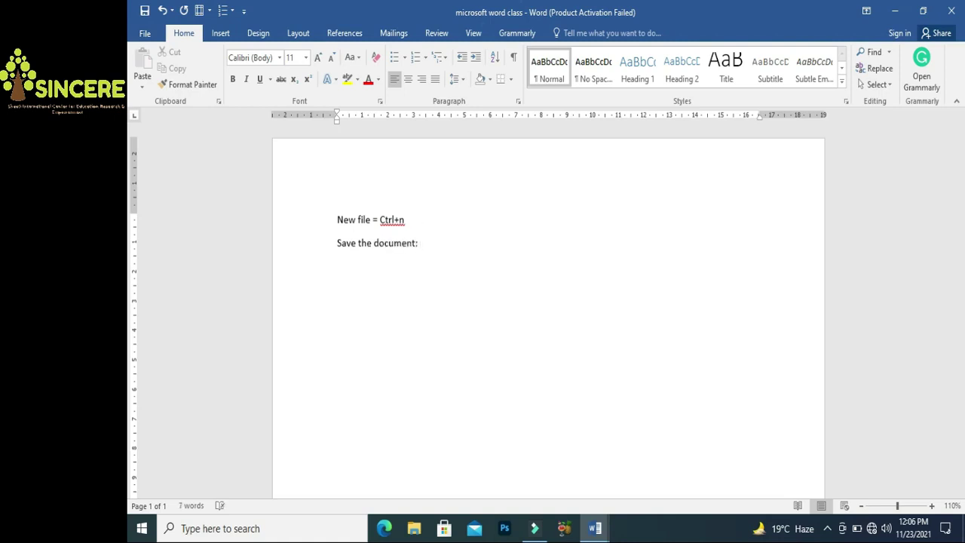
text(ctrl+s)
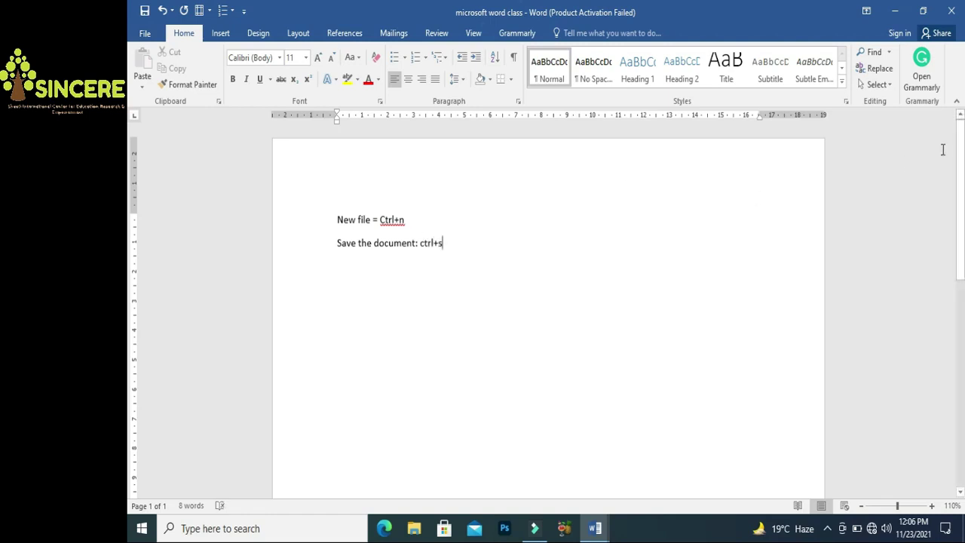
Save the changes to the microsoft word class document and close all open Word documents
click(951, 12)
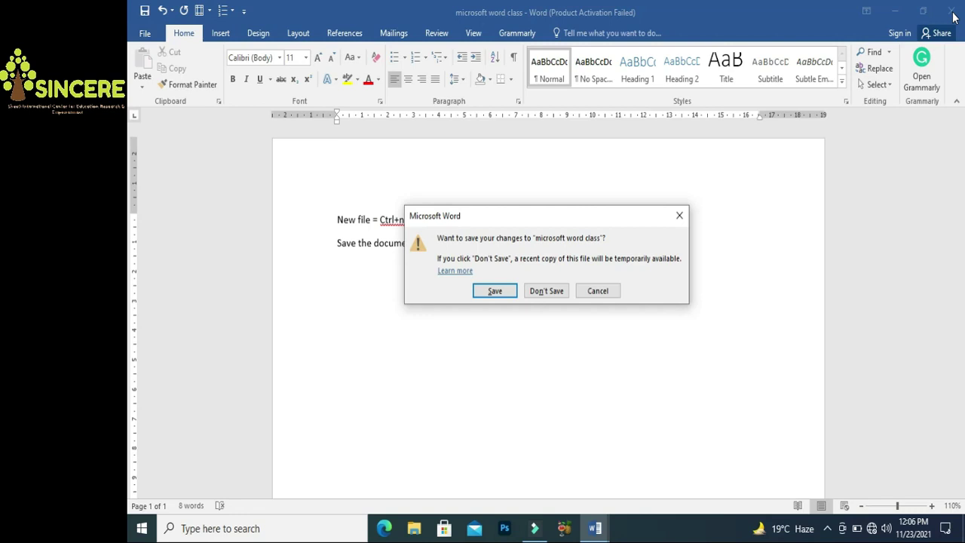
click(597, 292)
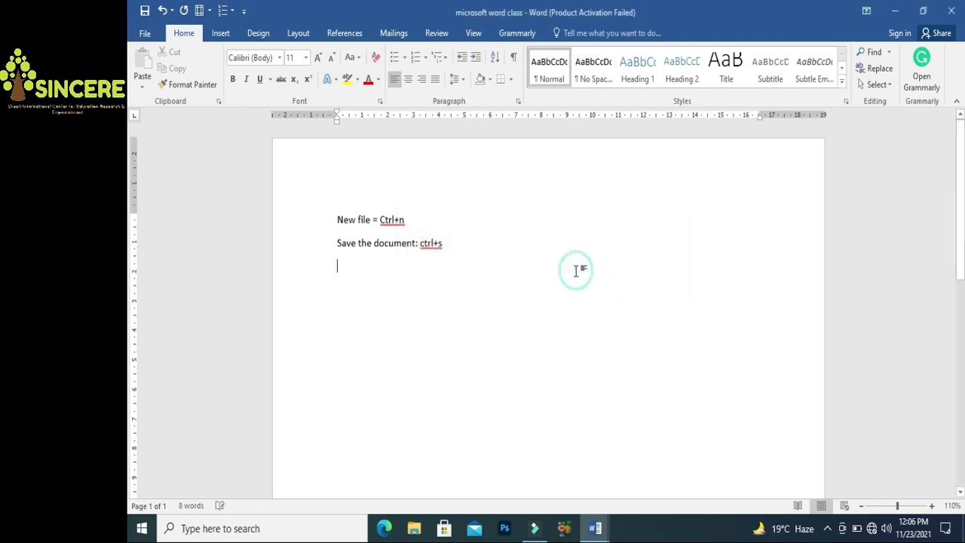
key(Return)
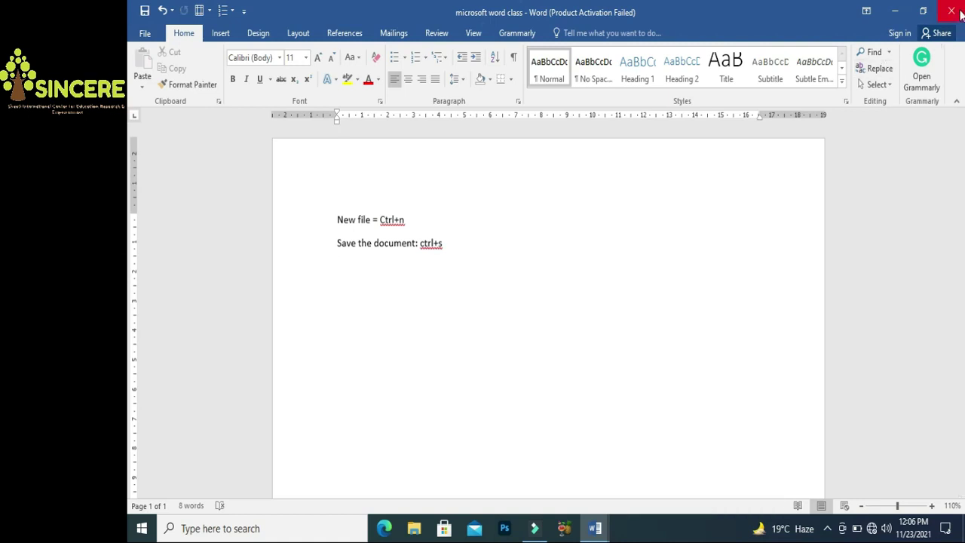
key(ctrl+n)
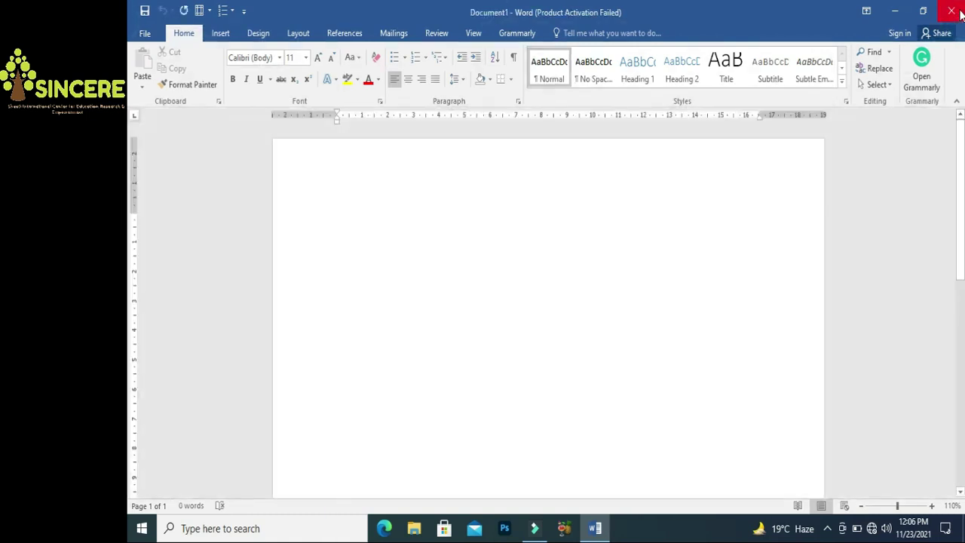
click(951, 10)
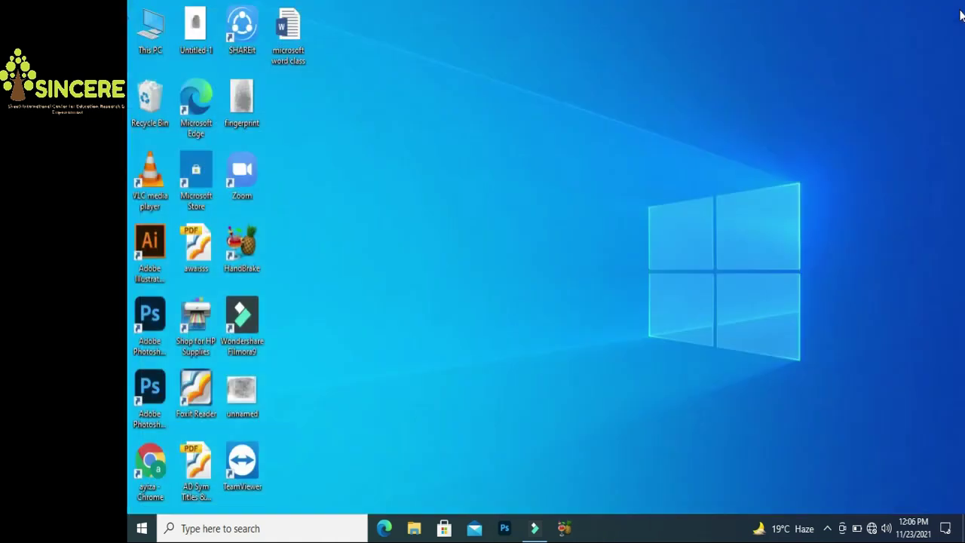
Reopen the microsoft word class document from the desktop and view its file information
double_click(292, 34)
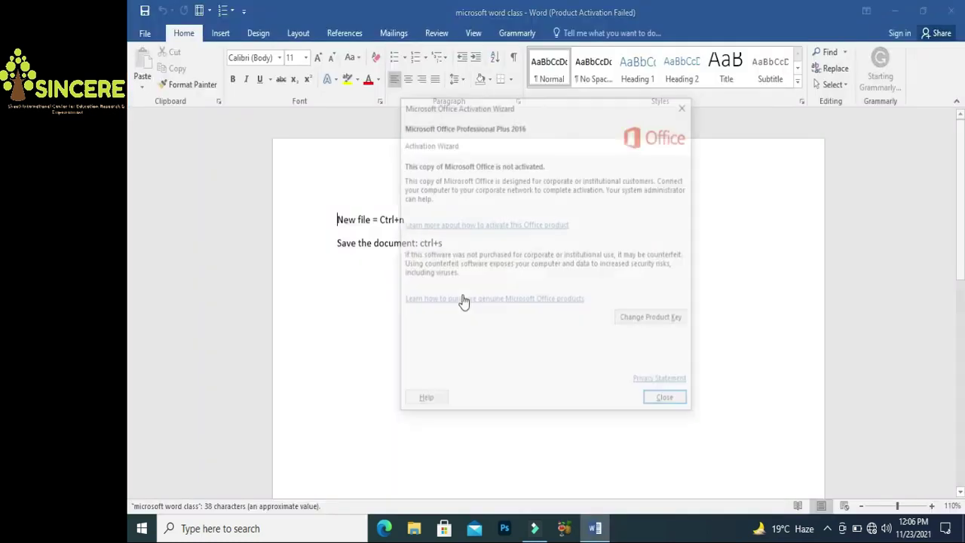
click(667, 401)
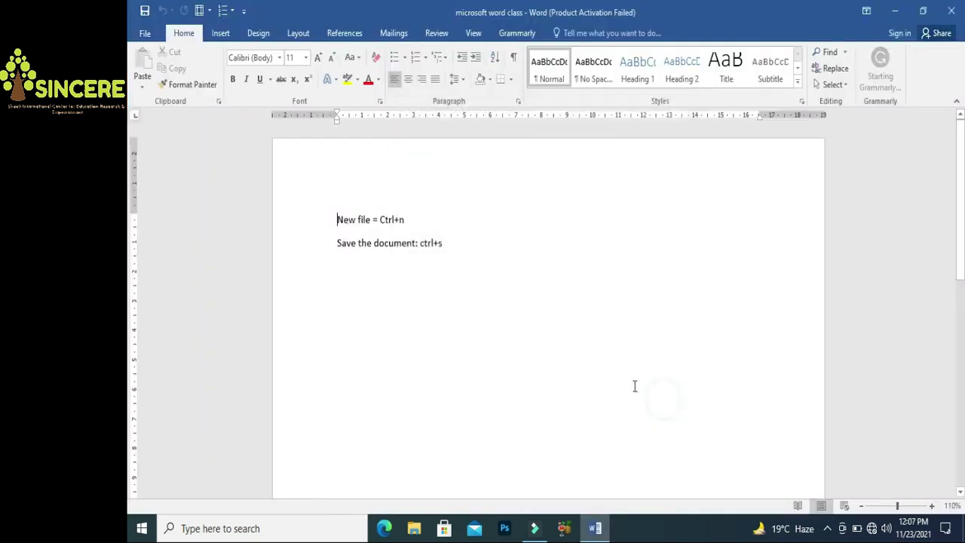
click(146, 33)
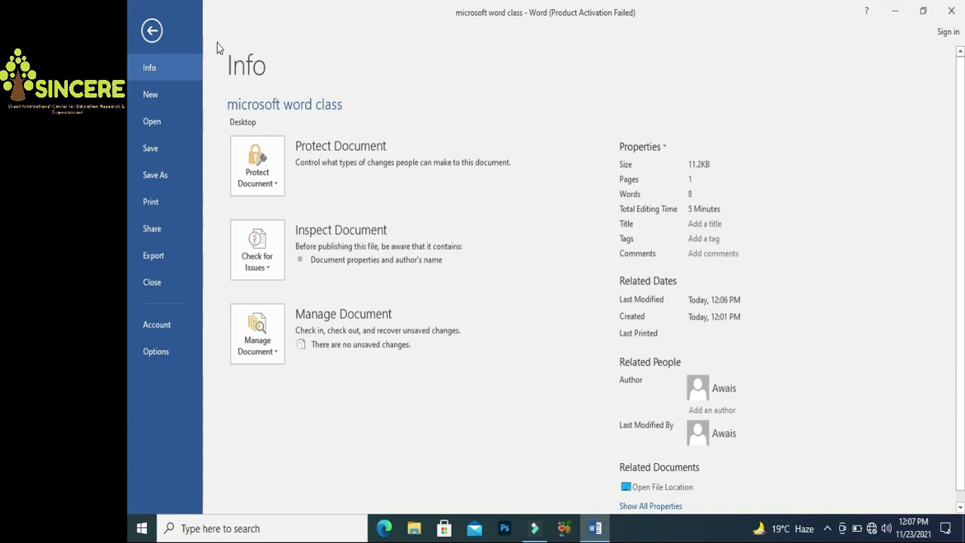
click(152, 31)
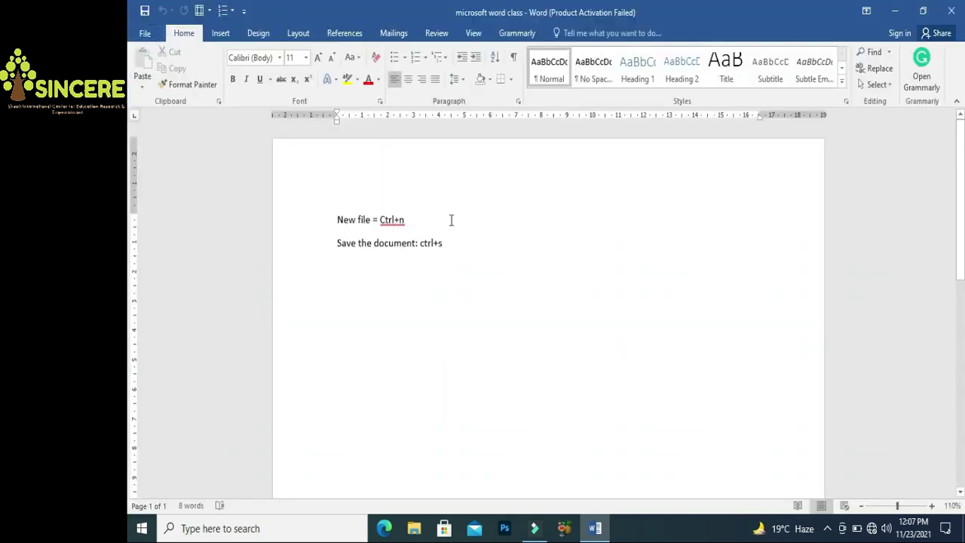
Add a third line reading "Open new document : ctrl+o"
text(Open d)
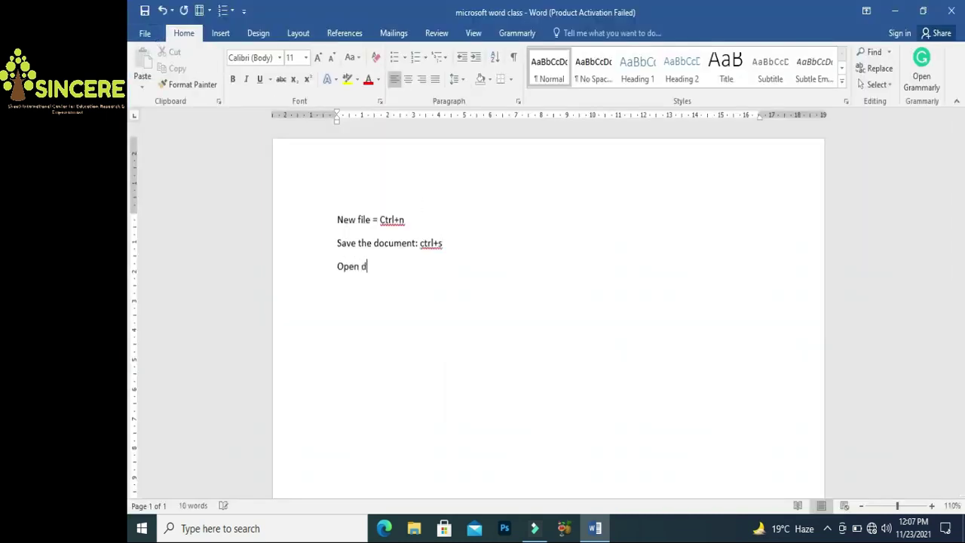
key(BackSpace)
text(new document : ctrl+o)
Browse the Documents and Desktop folders for files to open, and return to the document without opening any
key(ctrl+o)
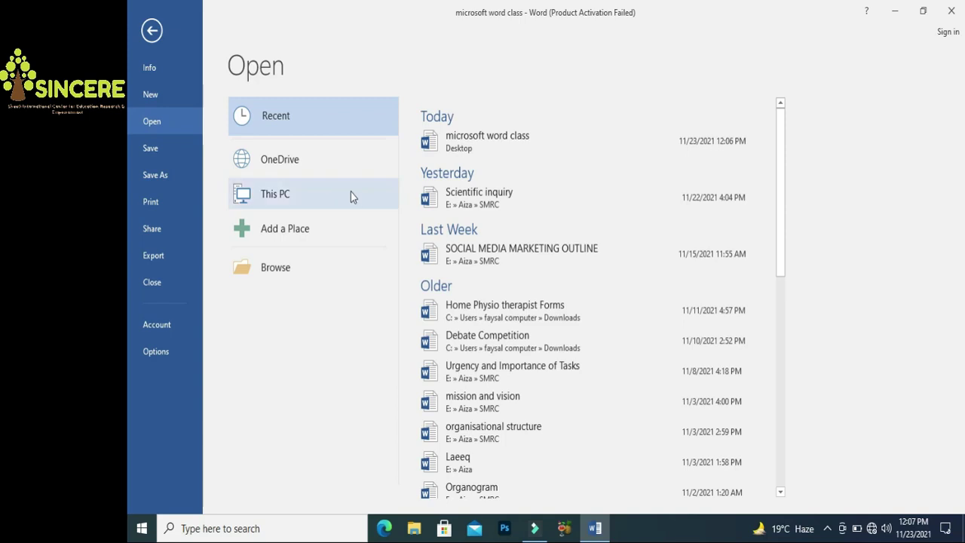
click(308, 194)
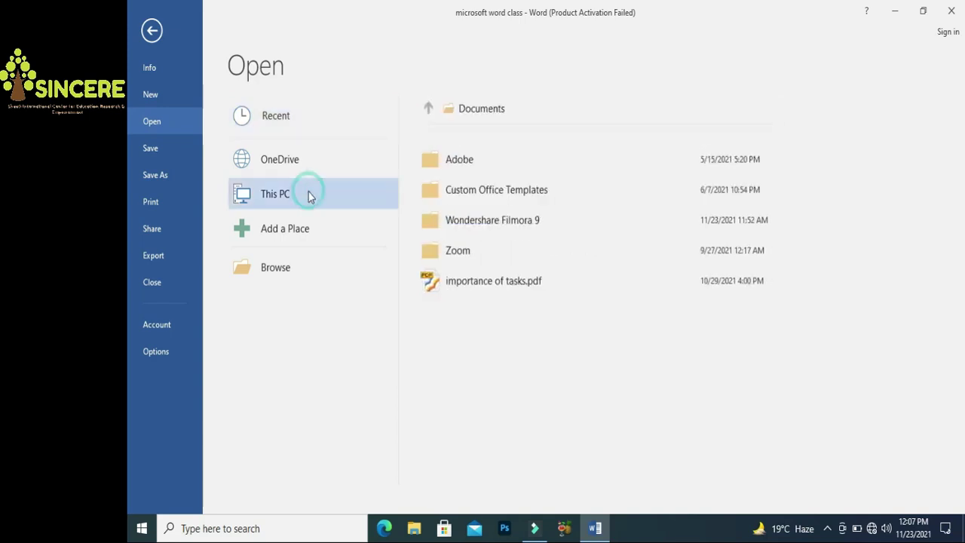
click(308, 194)
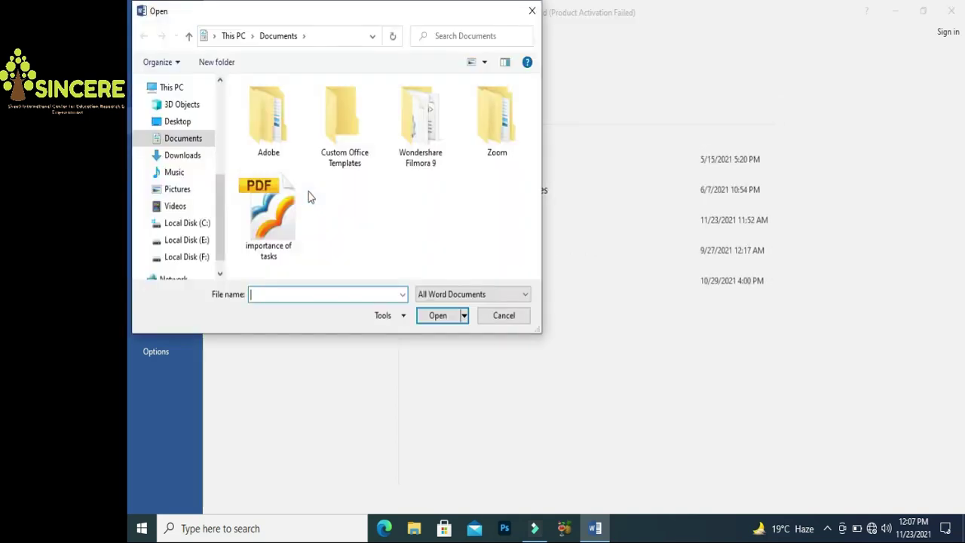
click(176, 123)
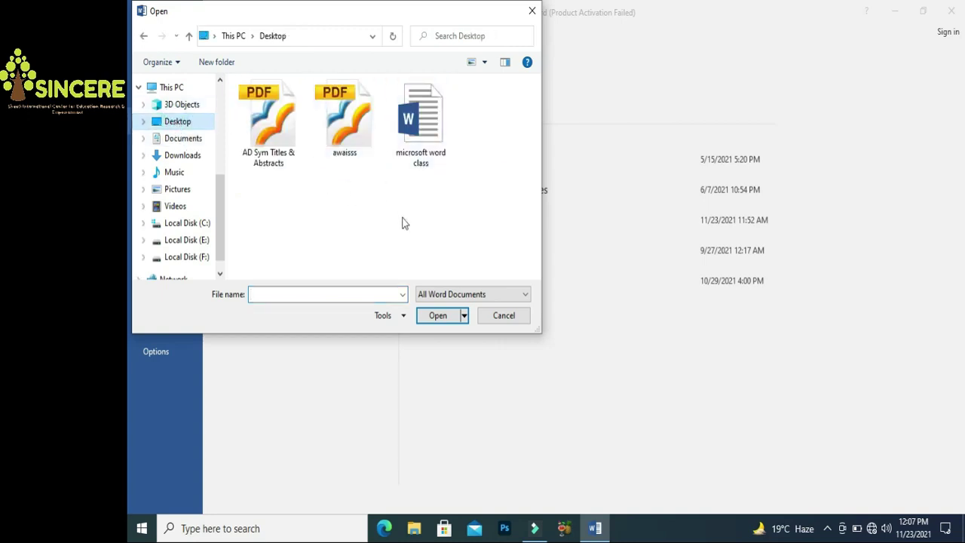
click(519, 322)
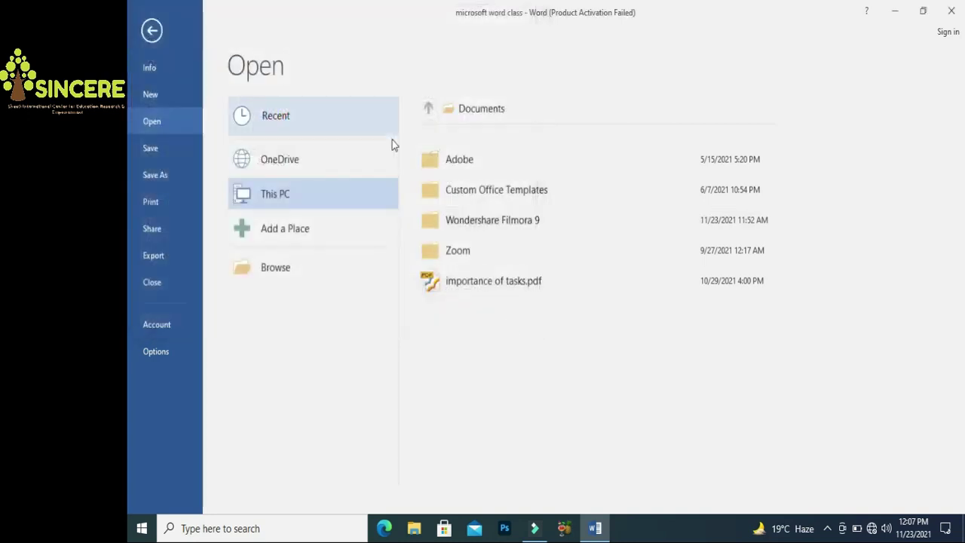
click(158, 36)
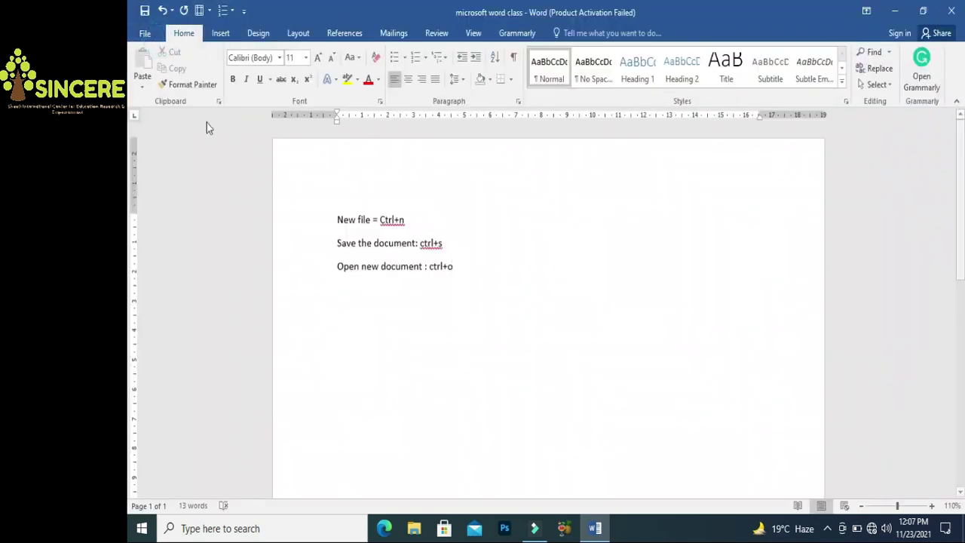
Add a fourth line reading "Save as = f12" and start a new line below it
click(146, 35)
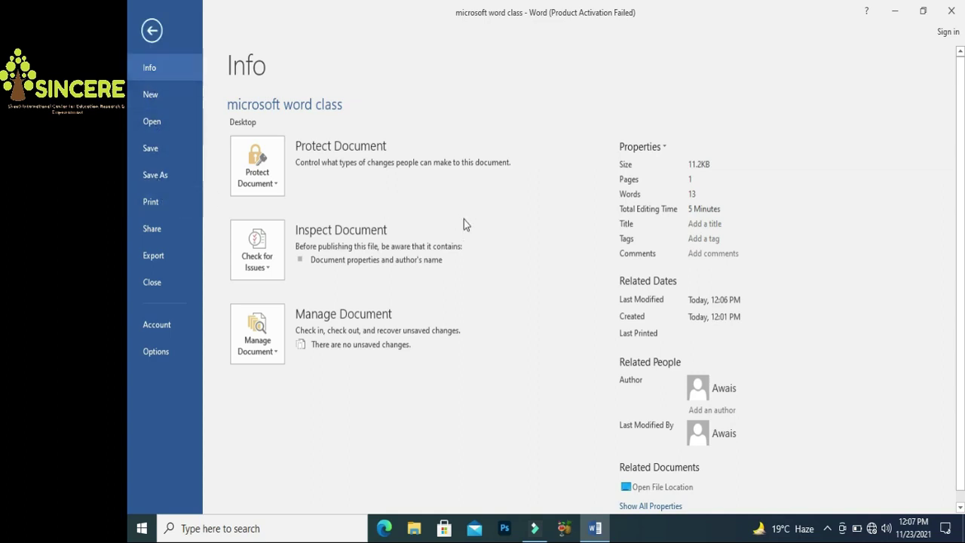
key(Escape)
key(Return)
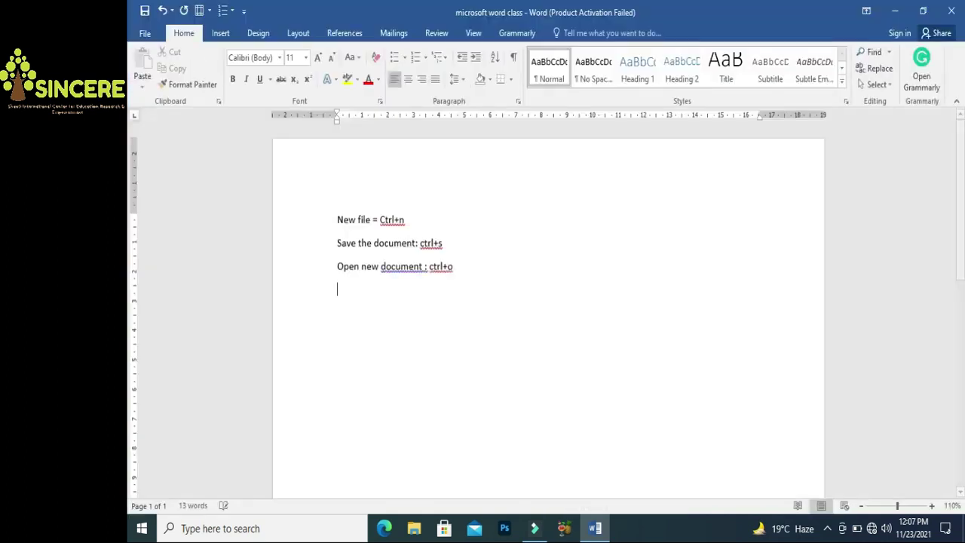
text(Save as)
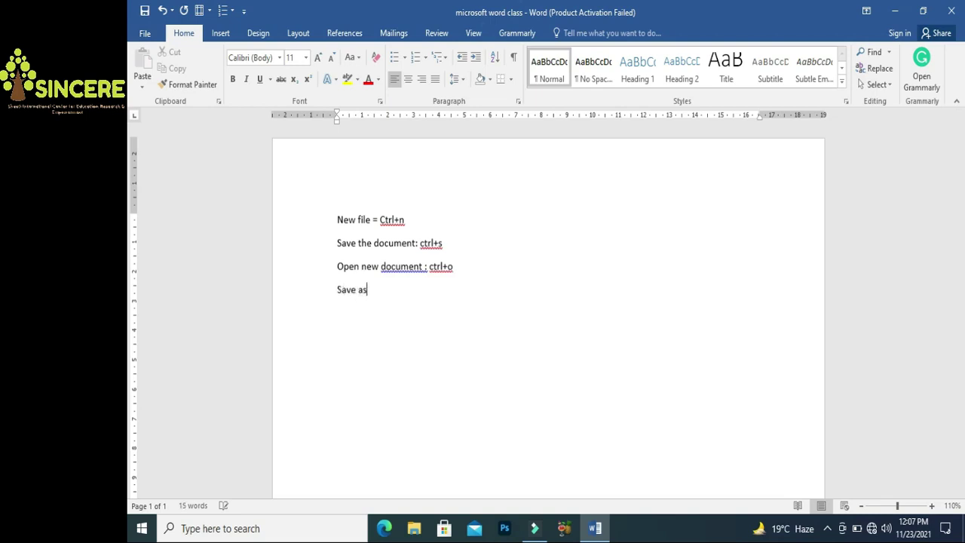
text( = c)
key(BackSpace)
text(f12)
key(Return)
Save the document to the Desktop under the new name "microsoft word class2"
key(F12)
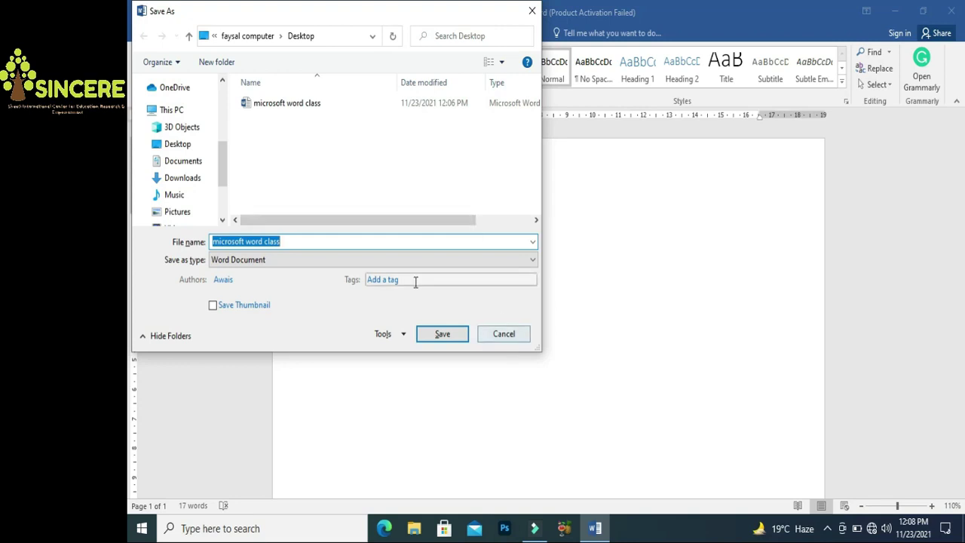
click(309, 242)
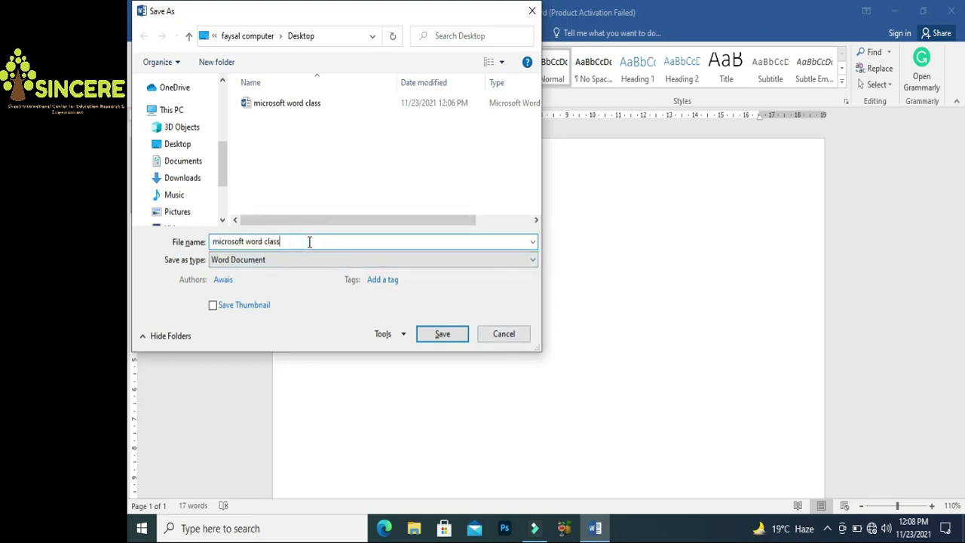
text(2)
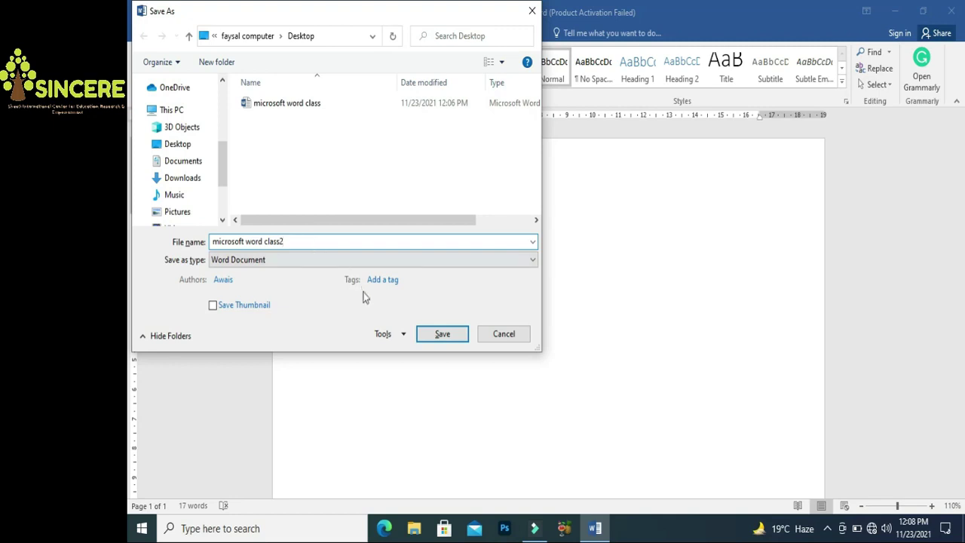
click(434, 334)
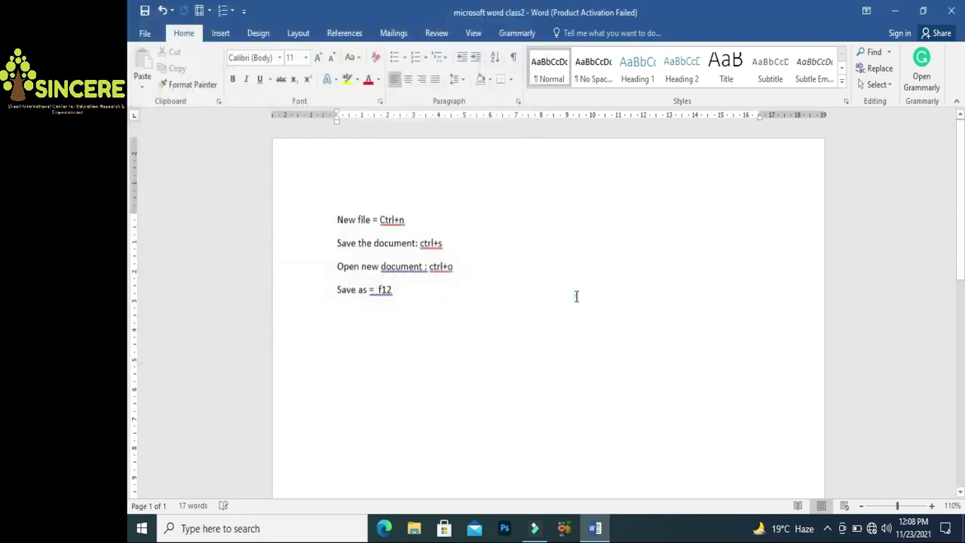
Look at the saved copy on the desktop, view its file information in Word, and return to the document
click(893, 19)
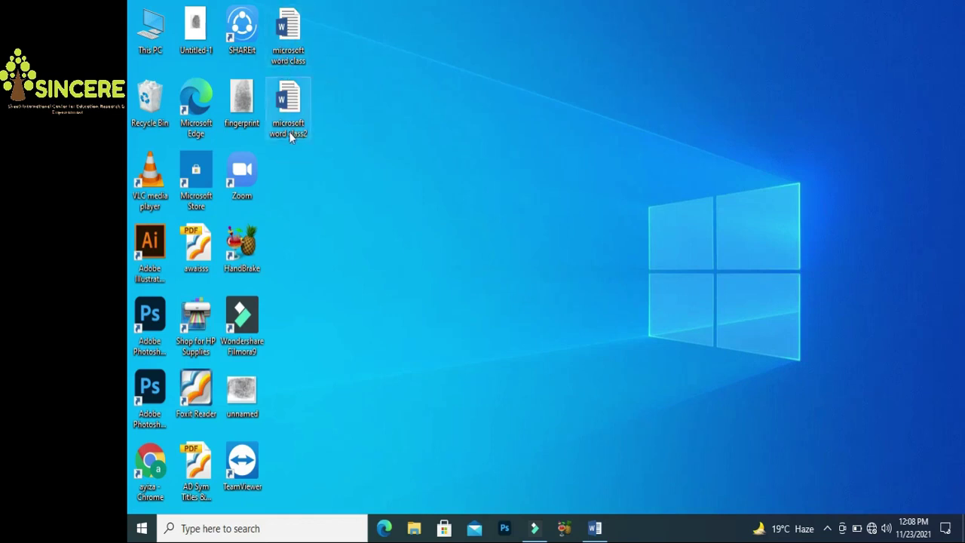
click(595, 528)
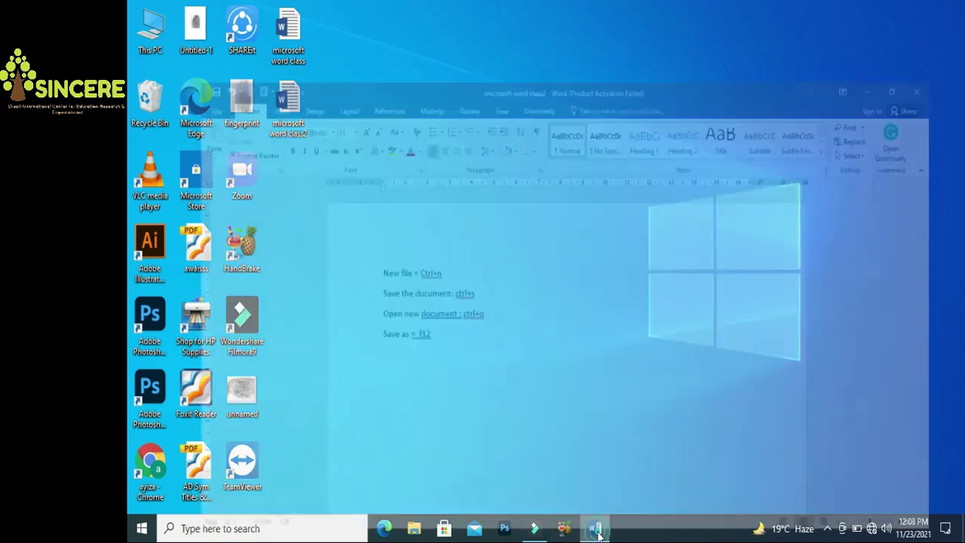
click(492, 335)
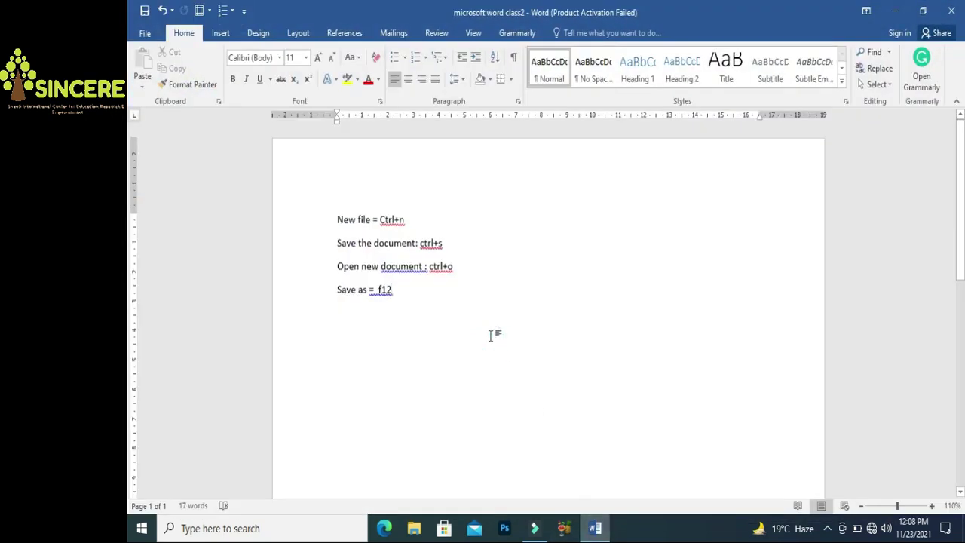
click(143, 33)
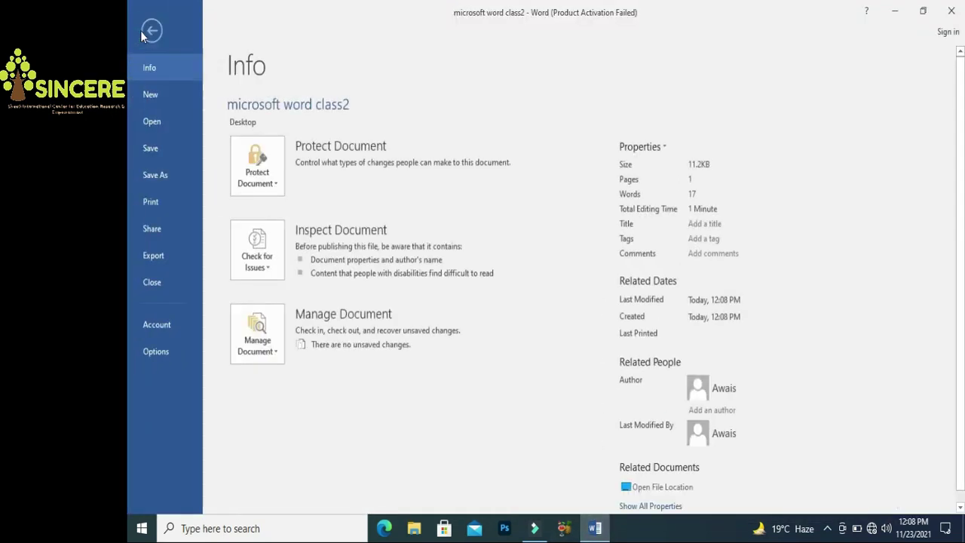
click(894, 11)
click(595, 528)
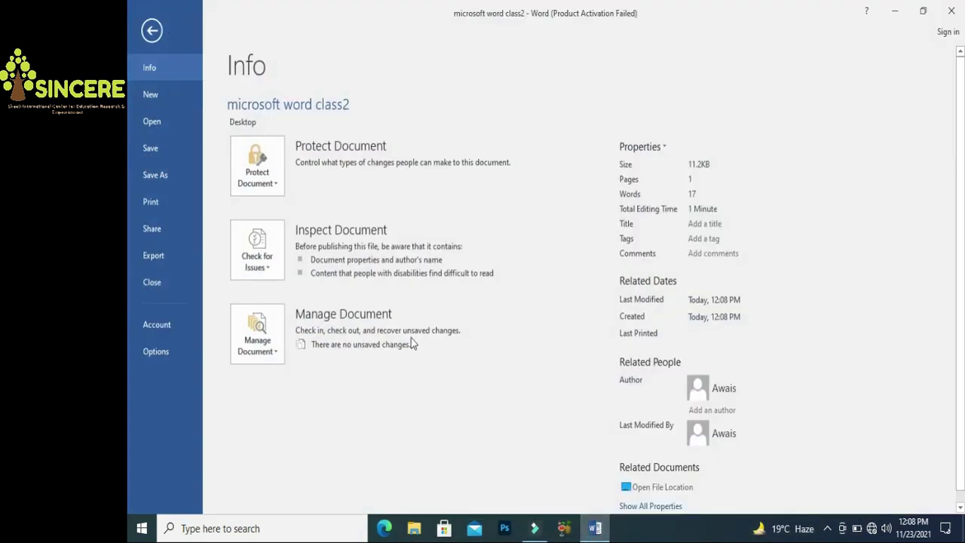
click(152, 30)
Add a fifth line reading "Print= ctrl+p", view the print settings and preview, and return to the document
text(cPr)
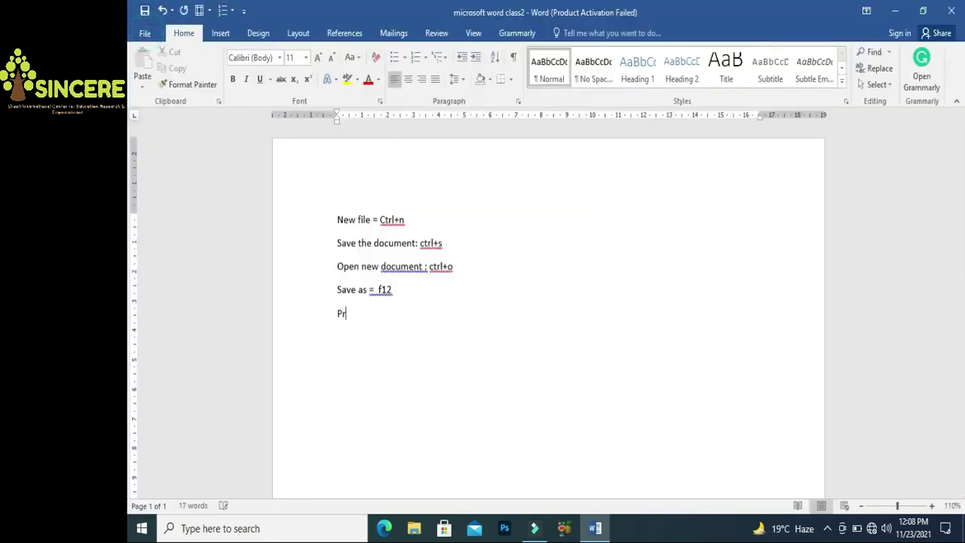
text(int=  ctrl+p)
key(ctrl+p)
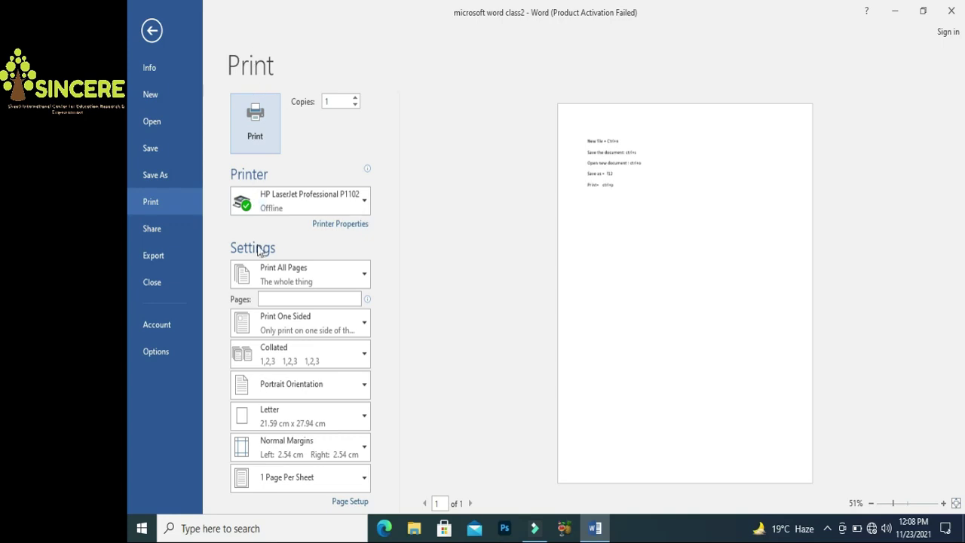
click(147, 32)
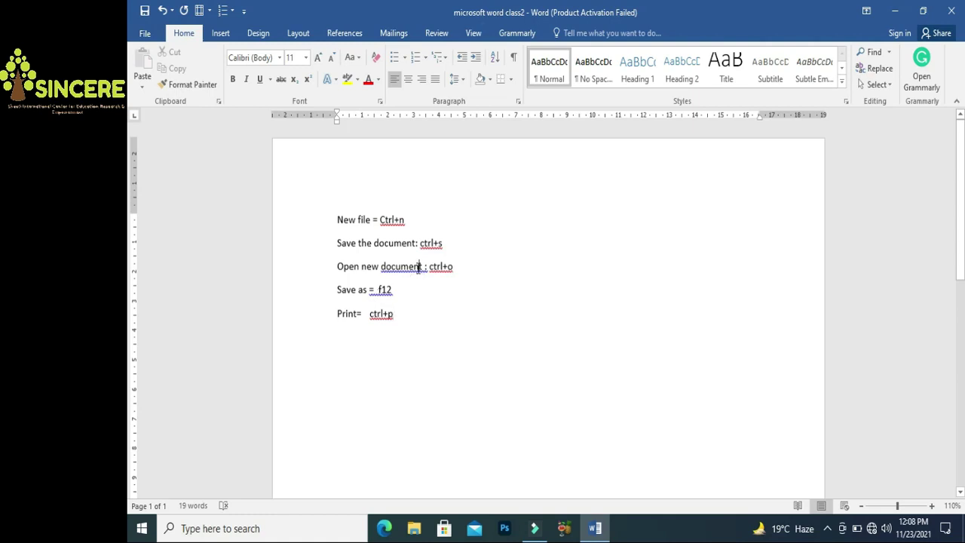
Accept the suggested spacing corrections in the "Open new document" and "Save as" lines
right_click(419, 266)
click(433, 280)
right_click(383, 291)
click(403, 303)
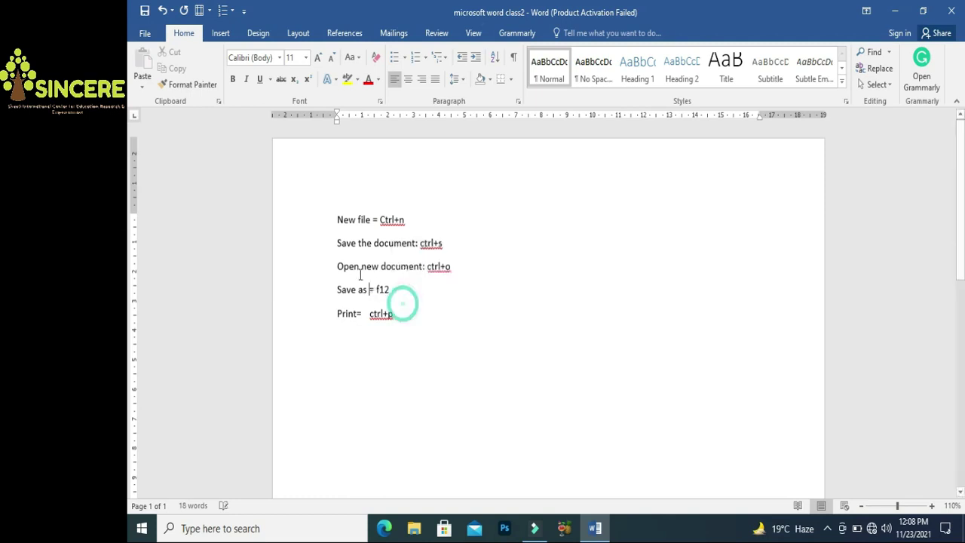
View the document's file information and the desktop, and return to the document
click(145, 34)
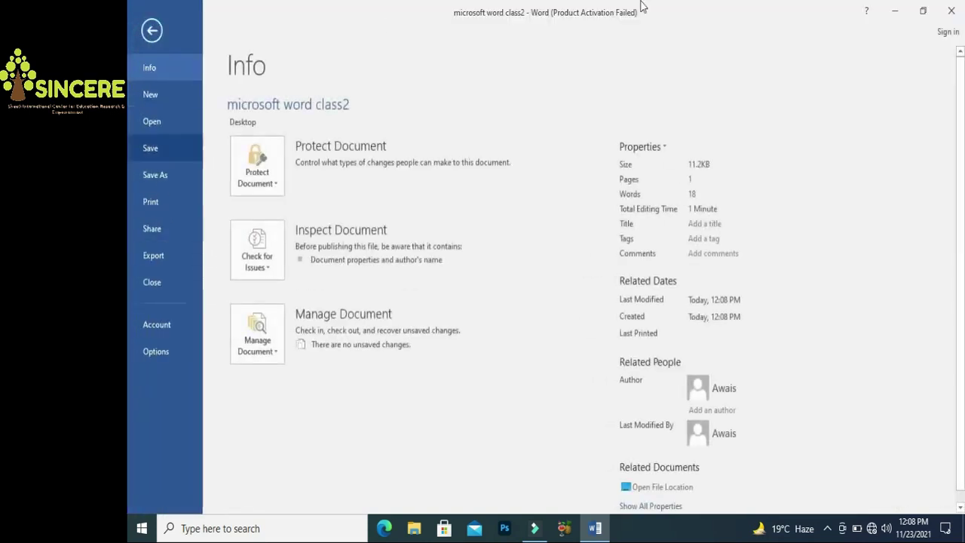
click(894, 10)
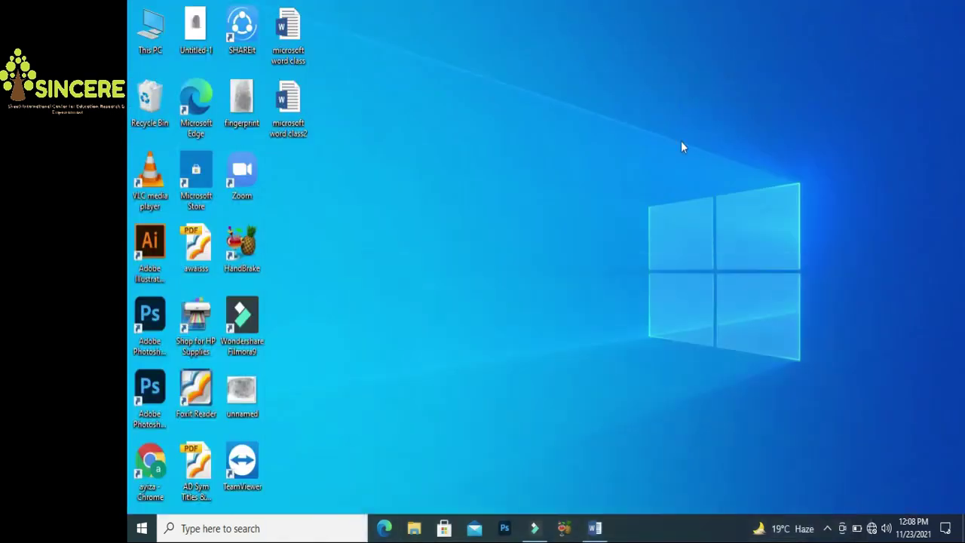
click(594, 527)
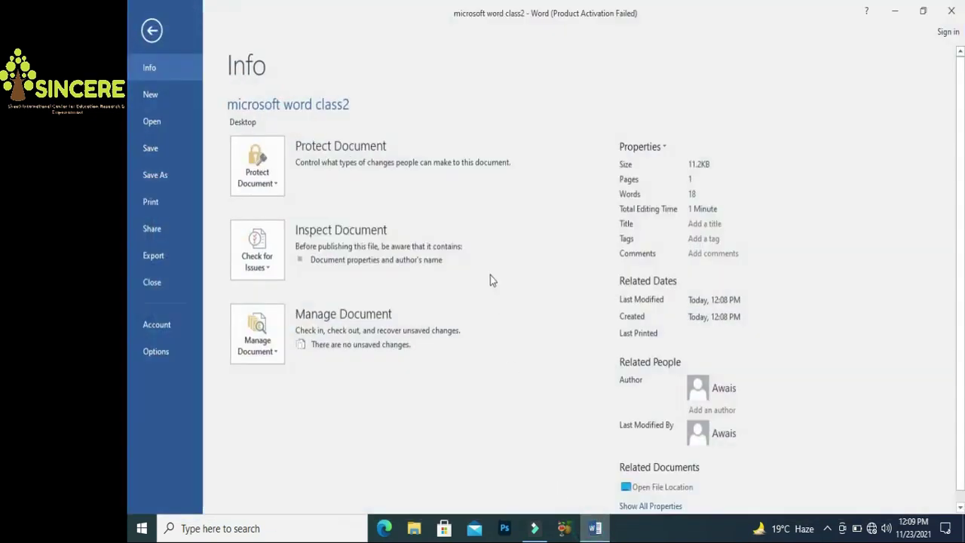
key(Escape)
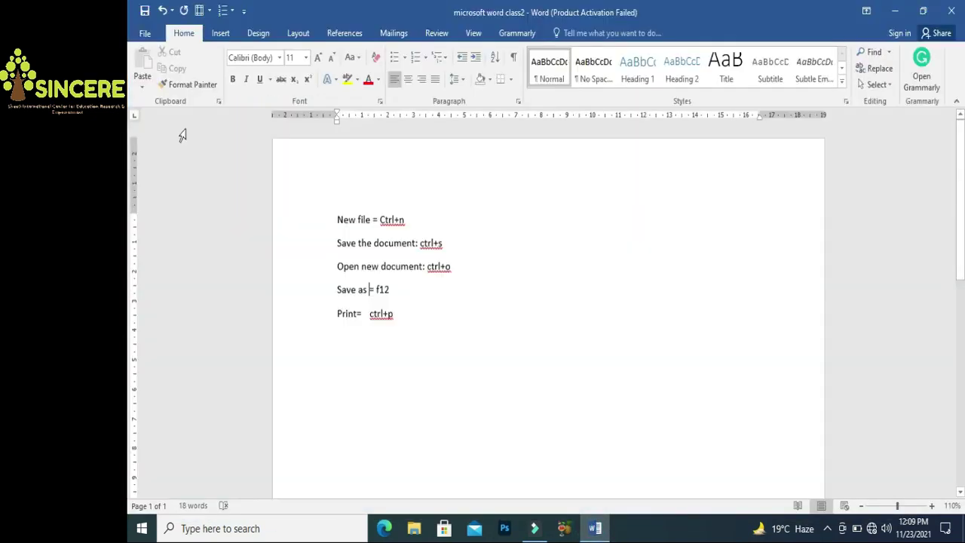
Start a new line below the Print line and insert the heading "FILE" on its own line above the list
click(399, 317)
key(Return)
click(335, 220)
key(Return)
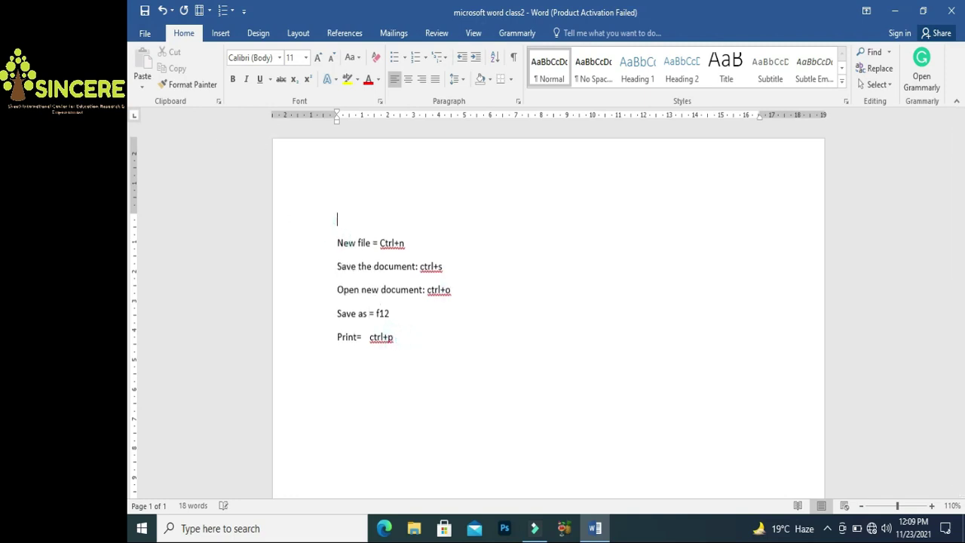
text(FD)
text(LE)
Make the "FILE" heading bold, centre it and enlarge it to size 24
click(334, 222)
key(ctrl+b)
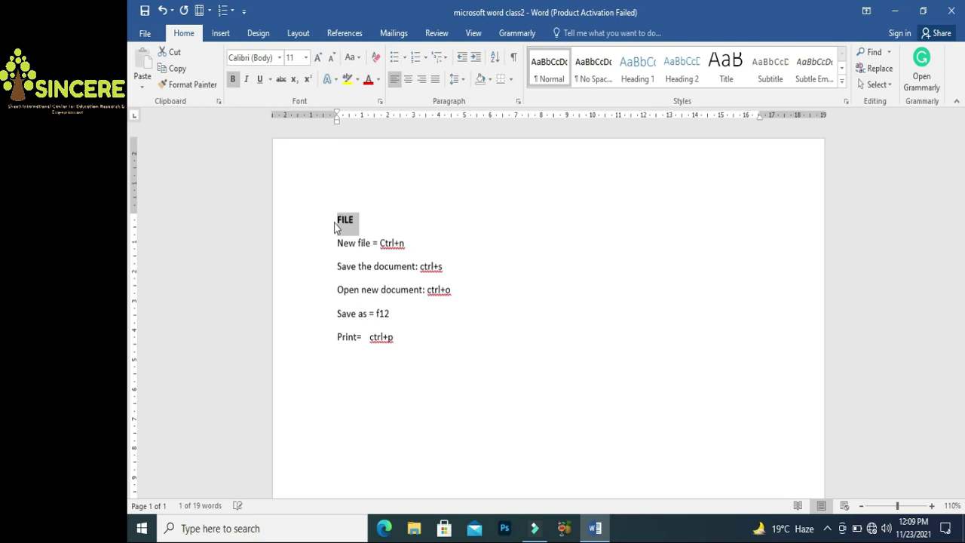
key(ctrl+e)
key(ctrl+shift+period)
key(ctrl+shift+period)
key(ctrl+shift+period)
key(ctrl+shift+period)
key(ctrl+shift+period)
key(ctrl+shift+period)
key(ctrl+shift+period)
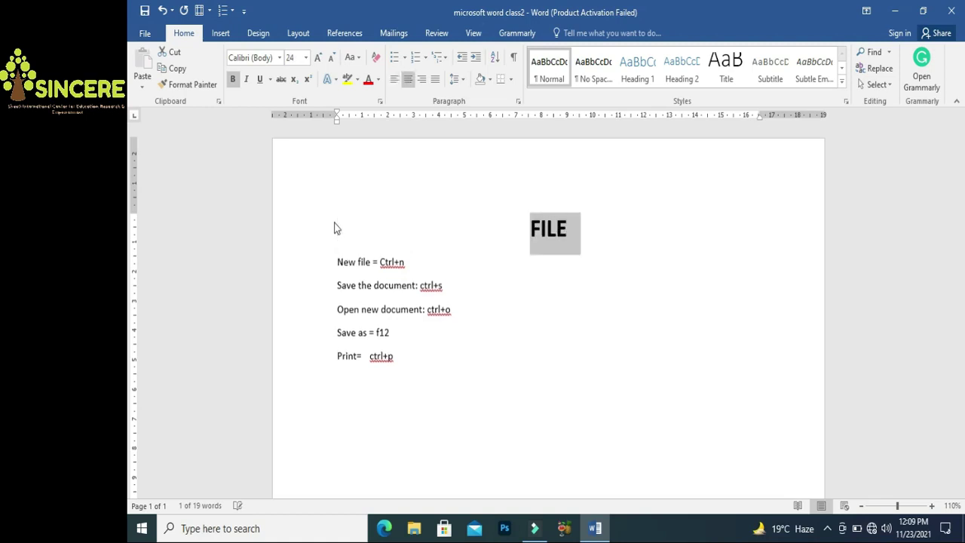
Add the heading text "Home" below the shortcut list, leaving a blank line after the Print line
key(Down)
key(Down)
key(Down)
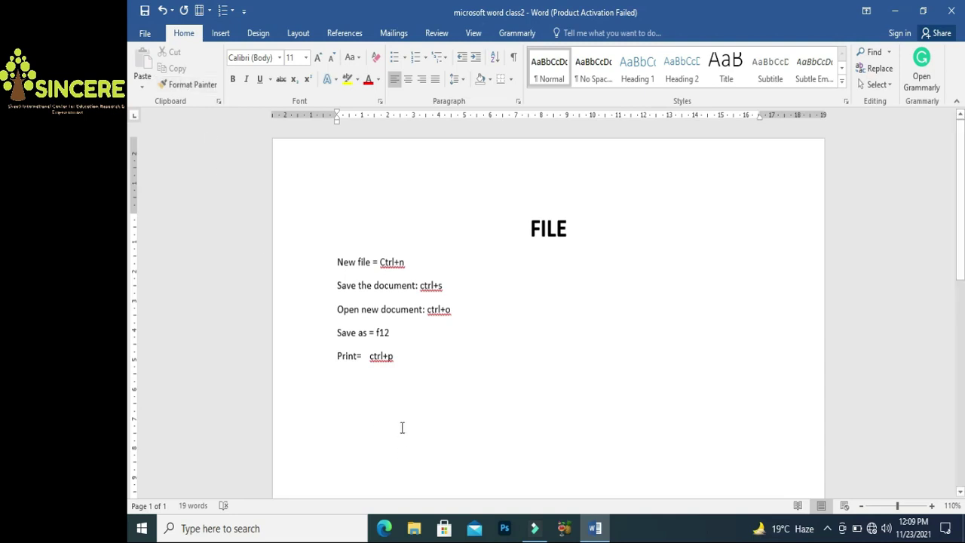
text(hOME)
key(BackSpace)
key(BackSpace)
key(BackSpace)
text(HOme)
key(BackSpace)
key(BackSpace)
text(ome)
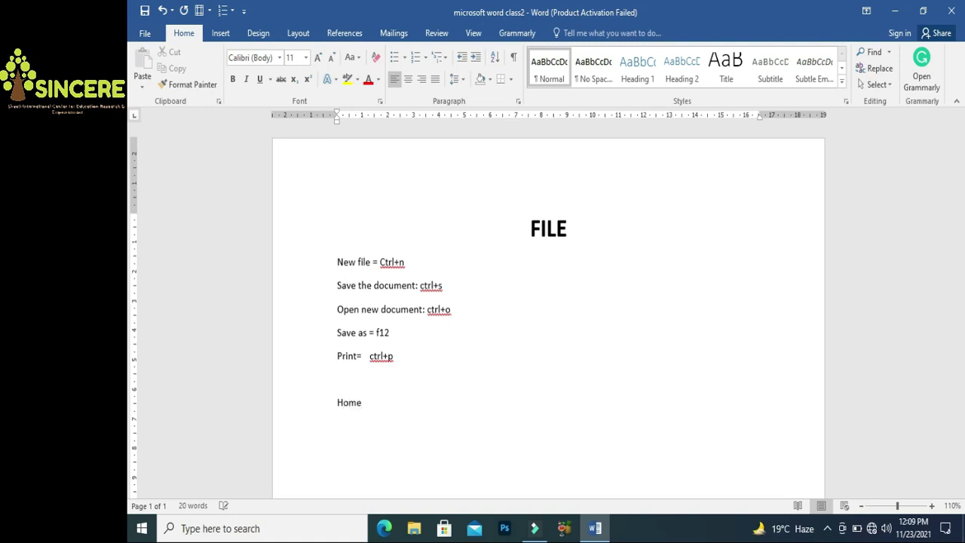
Centre the "Home" heading, make it bold and enlarge it to size 19
key(ctrl+e)
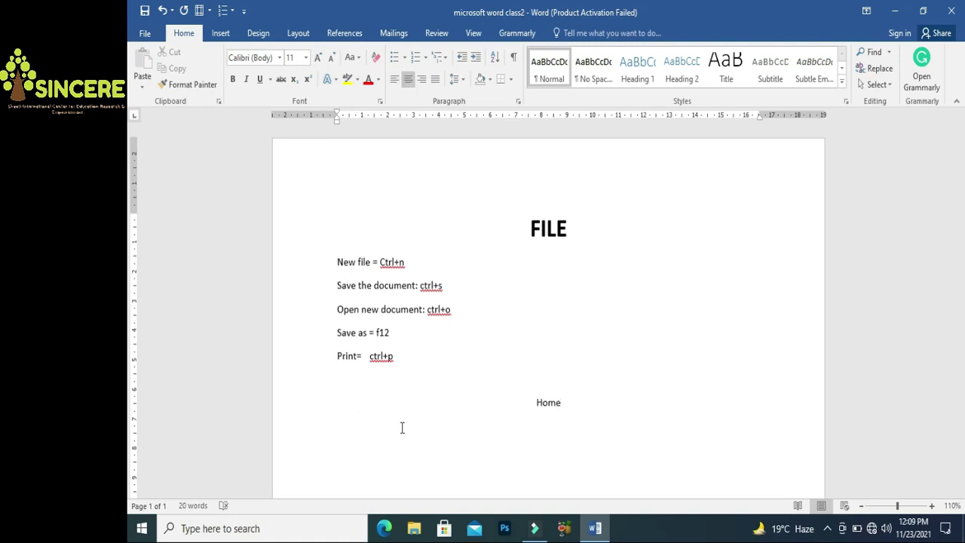
key(shift+Home)
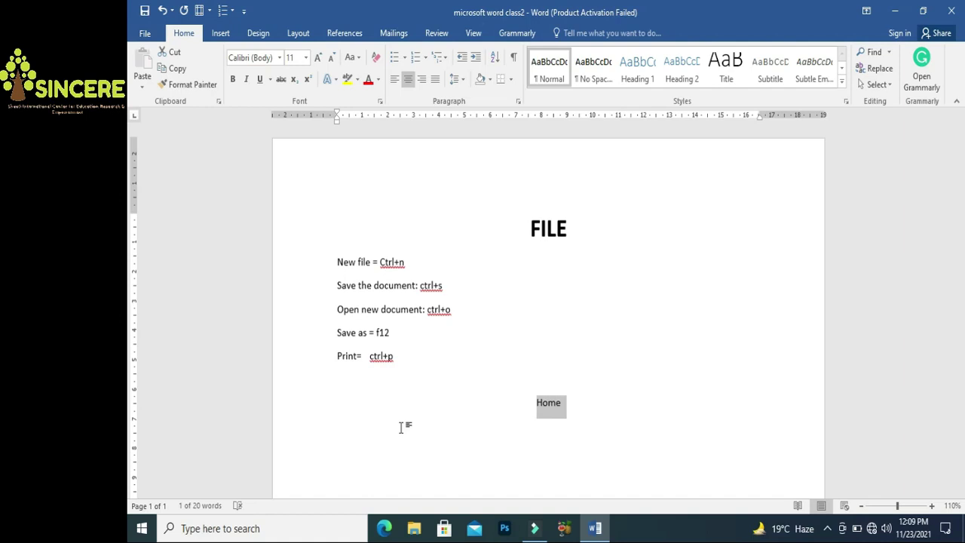
key(ctrl+b)
key(ctrl+bracketright)
key(ctrl+bracketright)
key(ctrl+bracketright)
key(ctrl+bracketright)
key(ctrl+bracketright)
key(ctrl+bracketright)
key(ctrl+bracketright)
key(ctrl+bracketright)
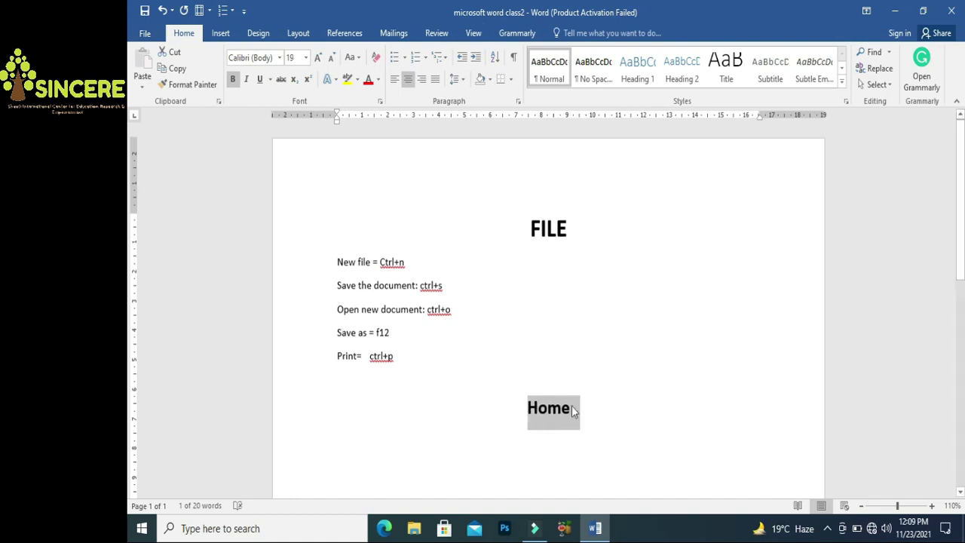
click(572, 409)
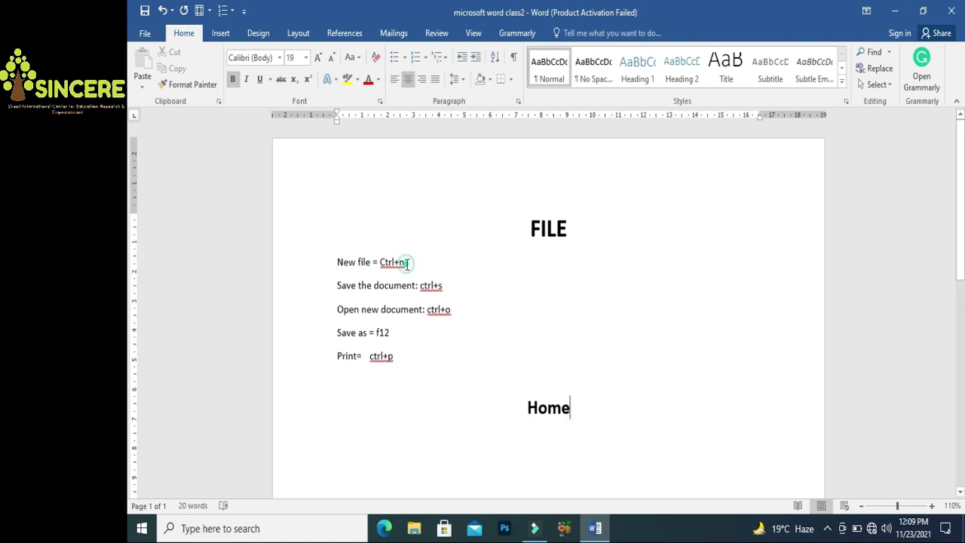
Copy the "New file = Ctrl+n" line and paste it below the Home heading with its source formatting kept
drag(407, 263, 337, 269)
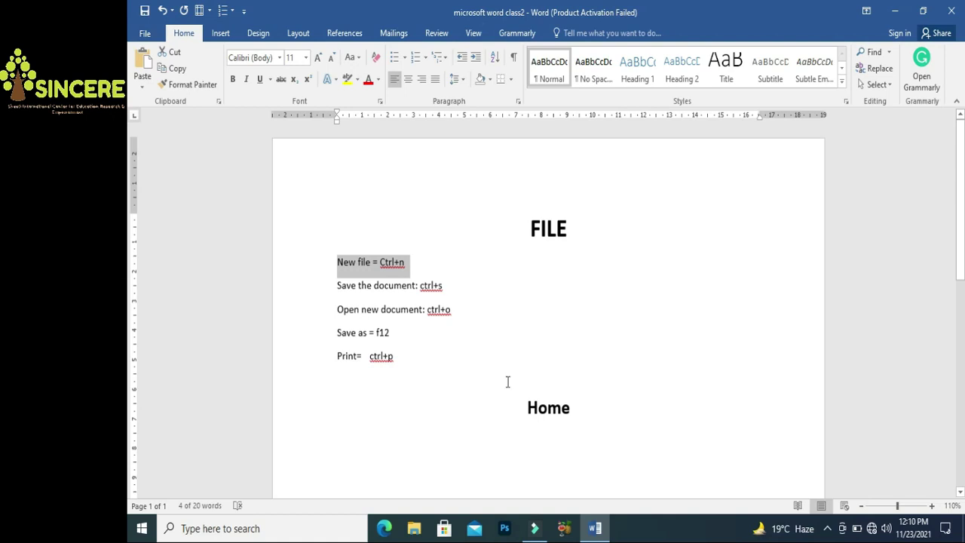
click(401, 438)
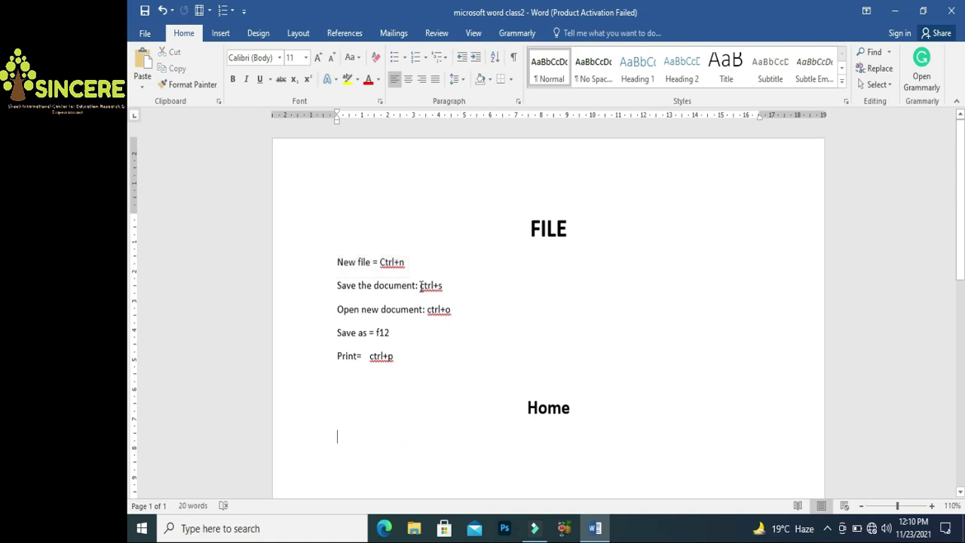
drag(410, 261, 331, 269)
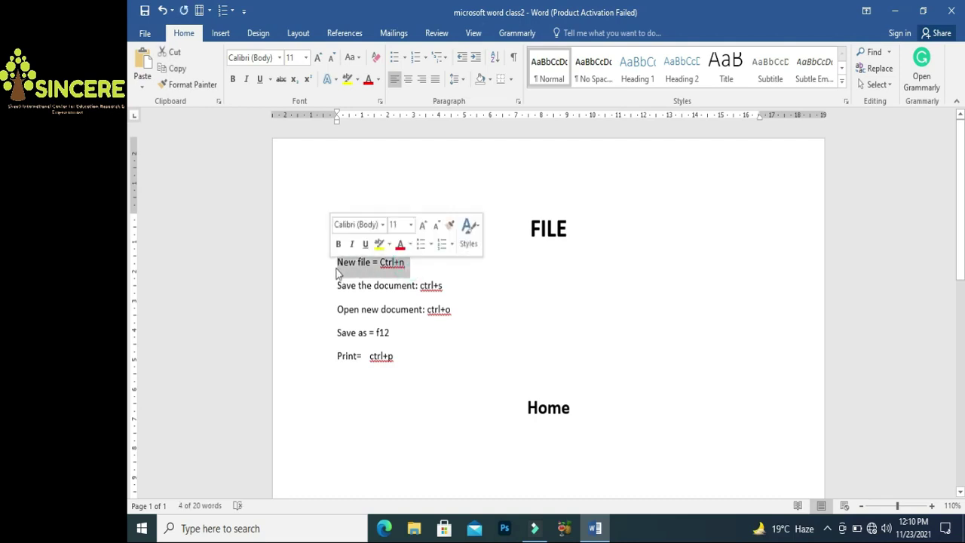
right_click(350, 266)
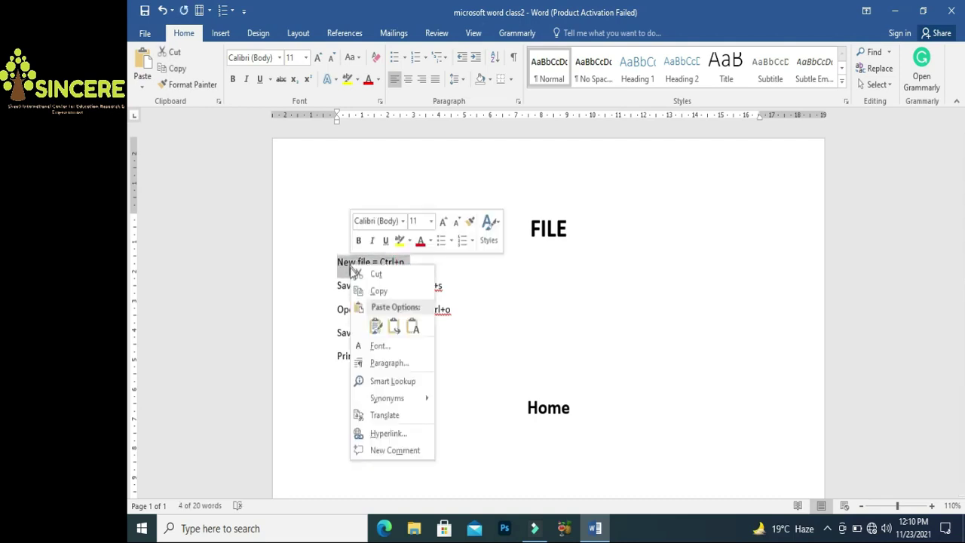
click(361, 286)
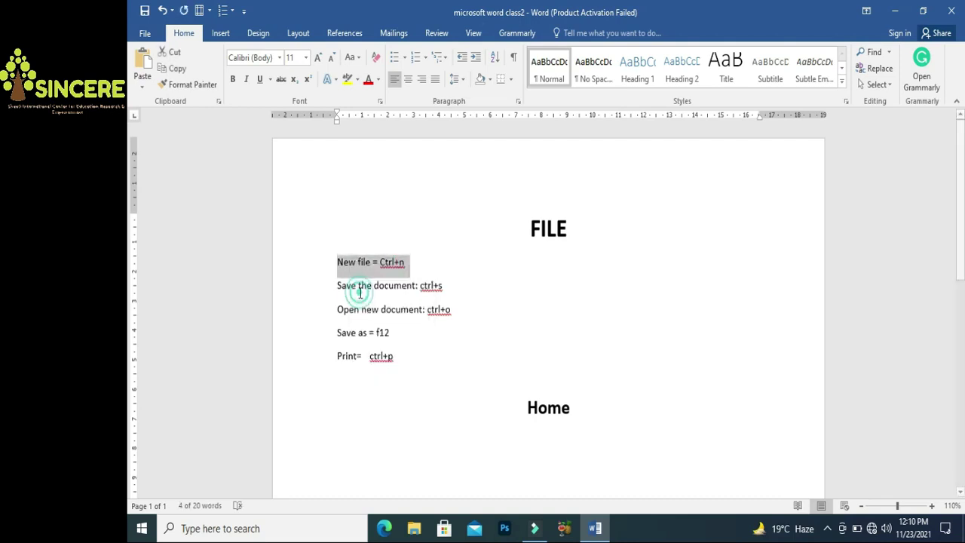
click(338, 437)
right_click(343, 443)
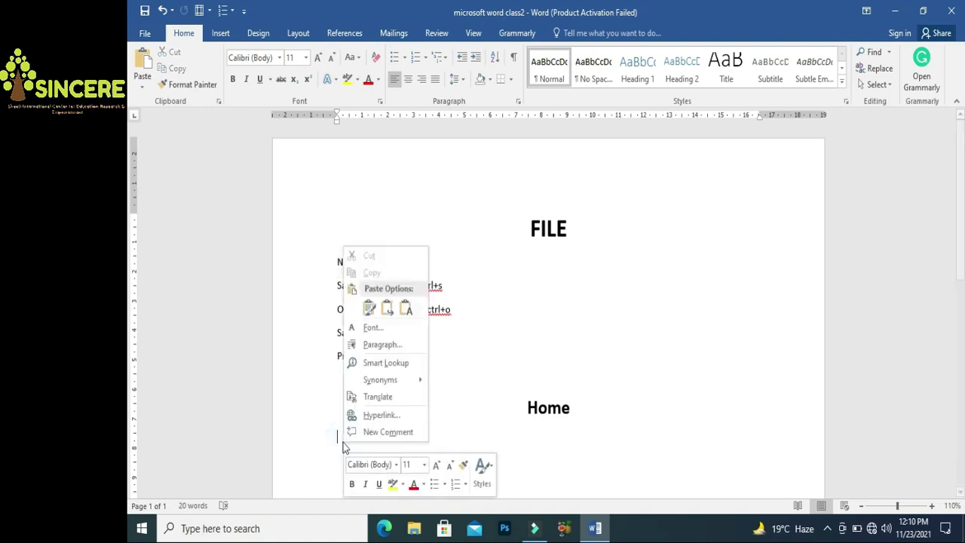
click(369, 308)
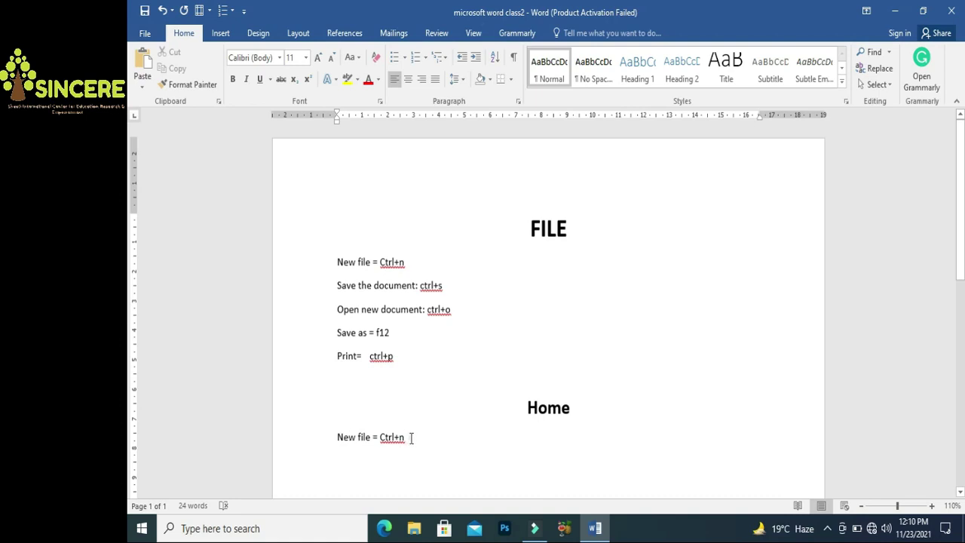
Cut the "New file = Ctrl+n" line from the FILE list and paste it below the Home list's existing line, keeping source formatting
drag(411, 438, 331, 436)
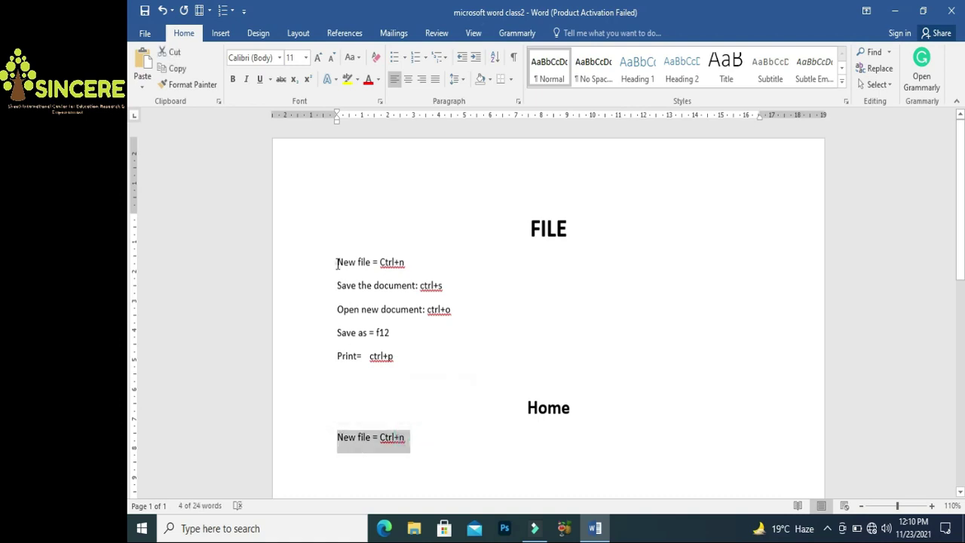
drag(337, 263, 415, 263)
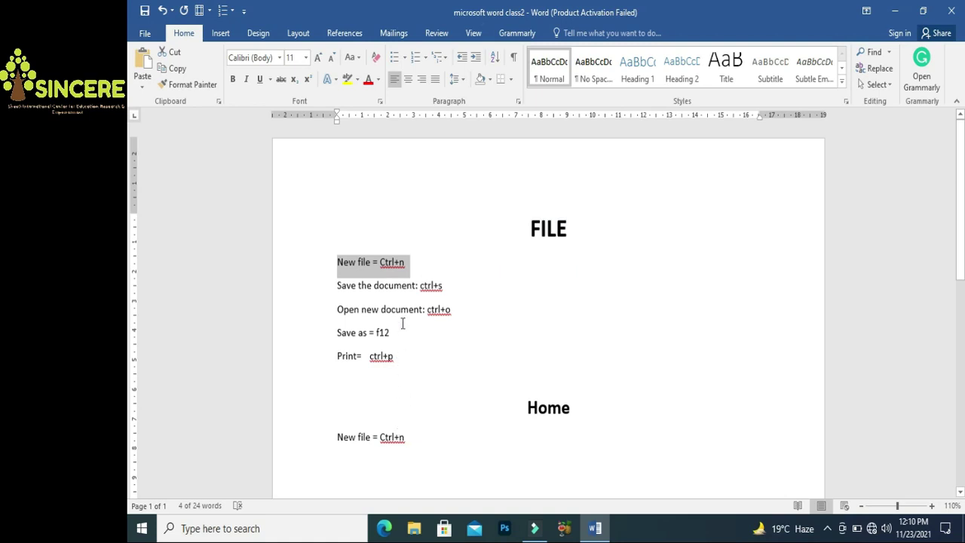
click(340, 262)
drag(339, 262, 413, 262)
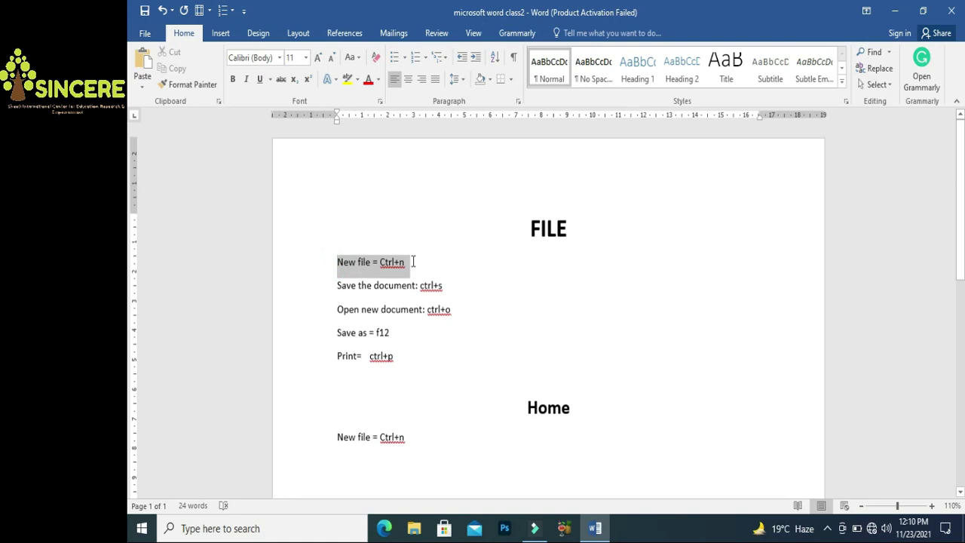
right_click(370, 268)
click(383, 273)
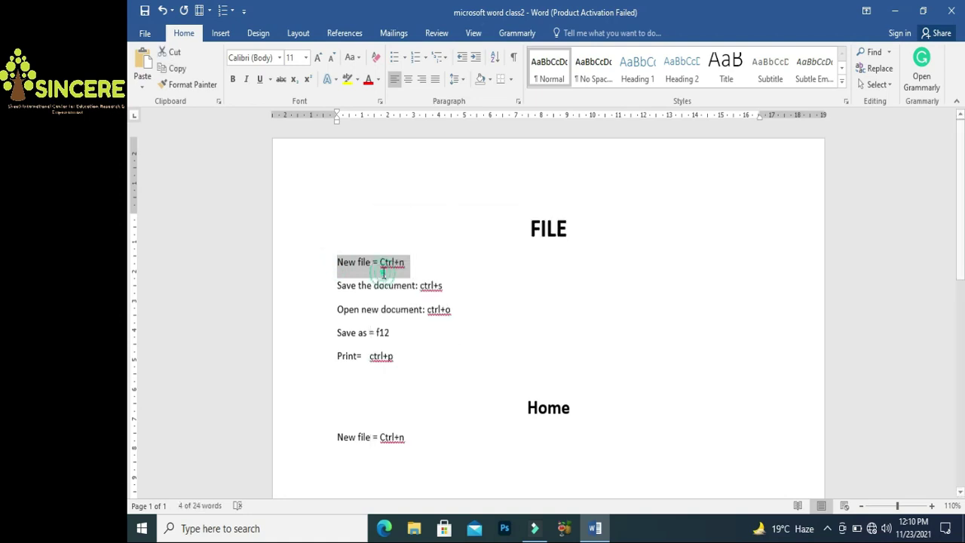
click(415, 414)
key(Return)
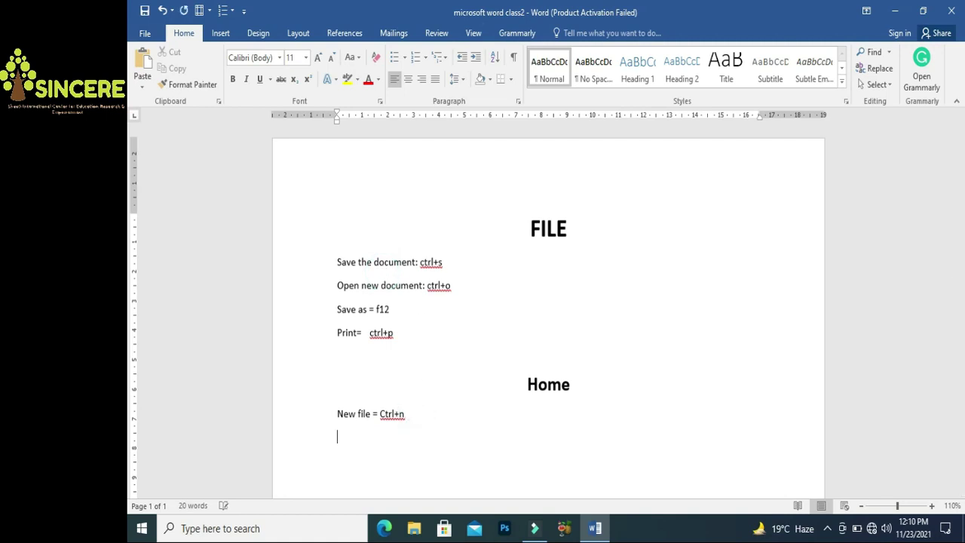
right_click(353, 435)
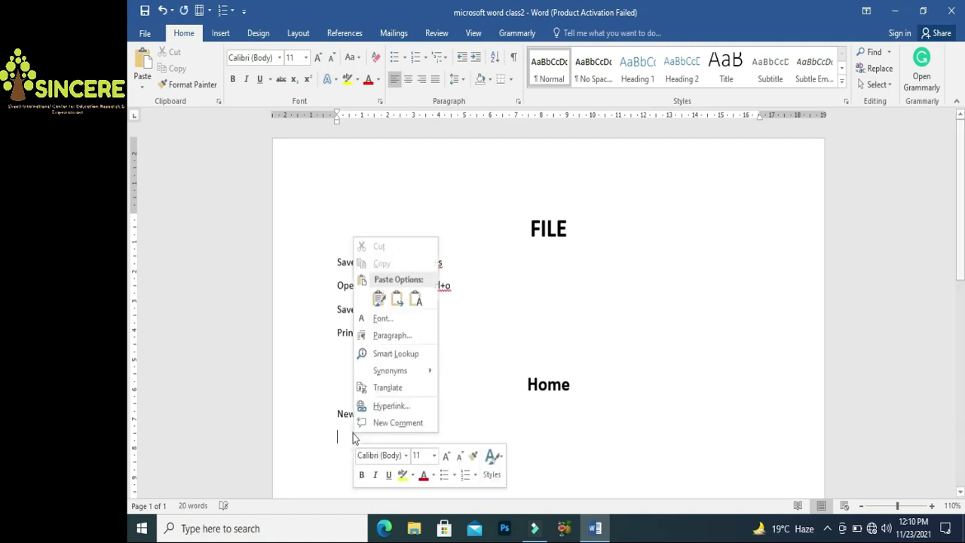
click(378, 299)
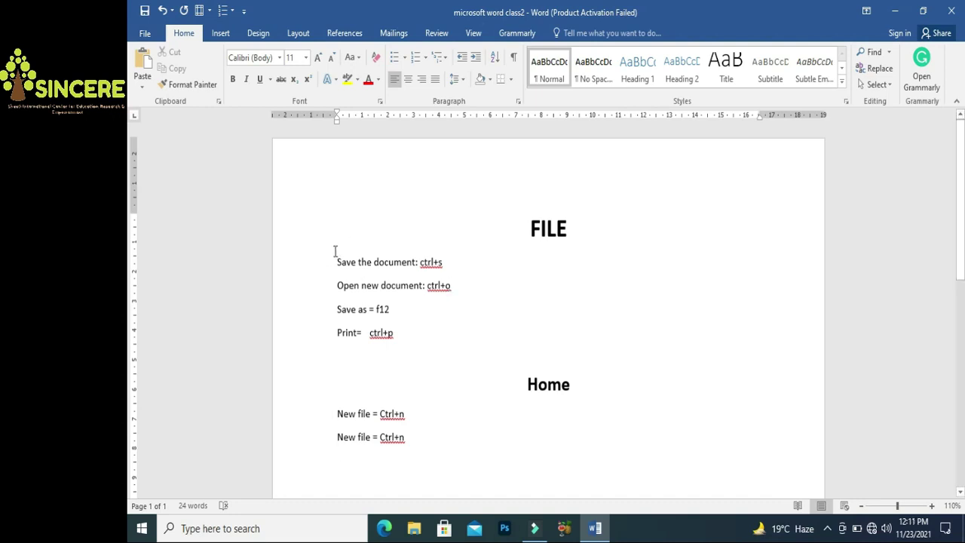
Delete the "Save the document: ctrl+s" line and paste the previously cut line below the Home list with source formatting
drag(334, 257, 457, 269)
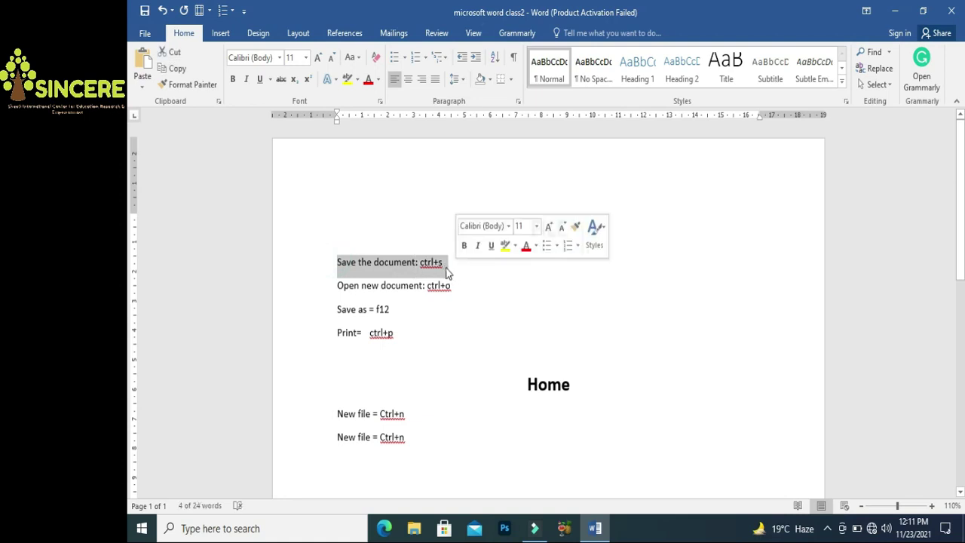
key(Delete)
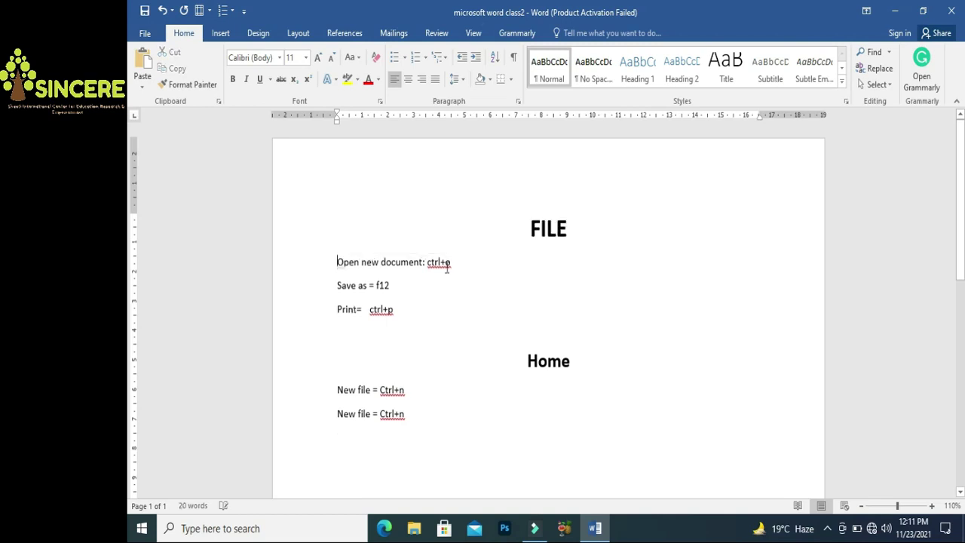
click(370, 428)
right_click(369, 439)
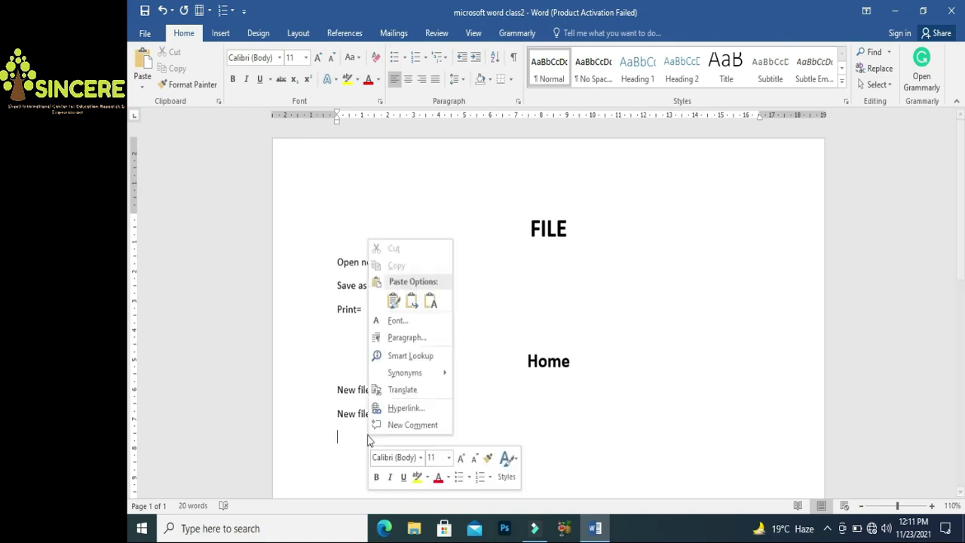
click(393, 302)
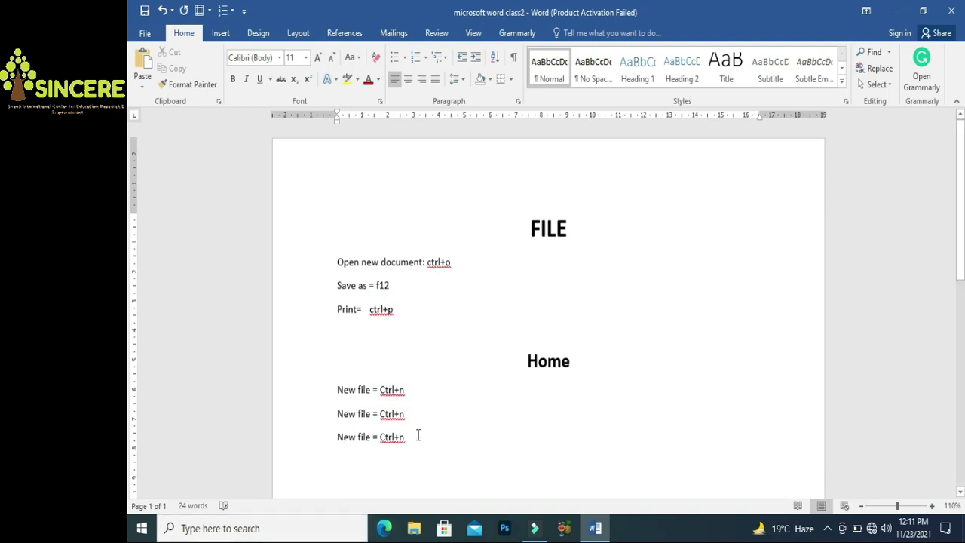
Delete the last "New file" line under Home, and undo the recent edits back through the removal of the "Save the document" line
drag(416, 435, 337, 448)
key(Delete)
key(ctrl+z)
key(ctrl+z)
key(ctrl+z)
click(450, 330)
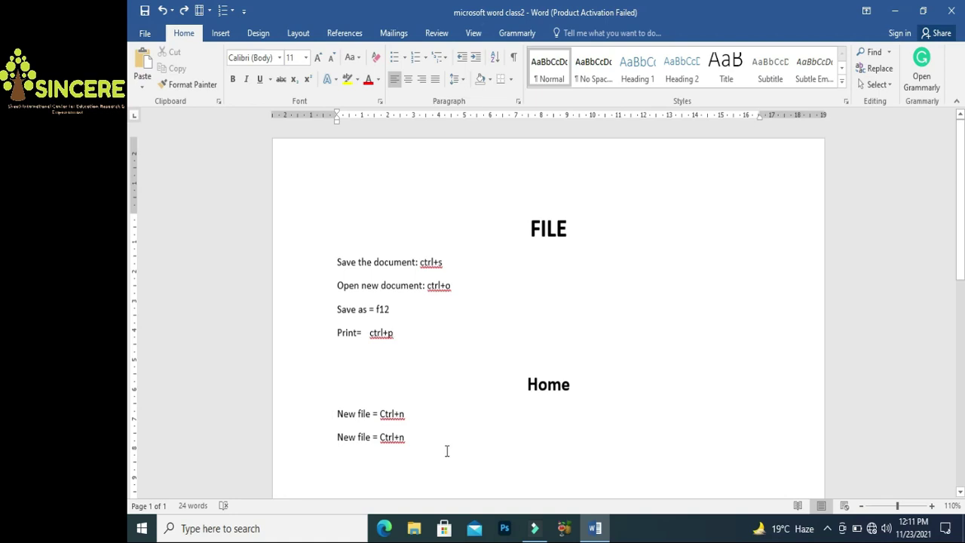
Replace both "New file = Ctrl+n" lines under the Home heading with "Cut = ctrl+x", with a tab before the shortcut
drag(424, 442, 340, 414)
key(BackSpace)
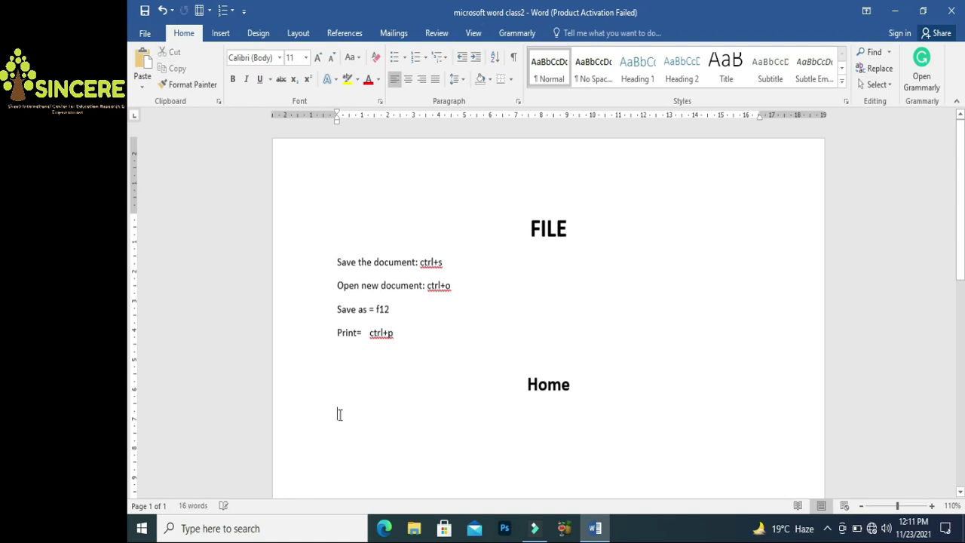
text(Cut)
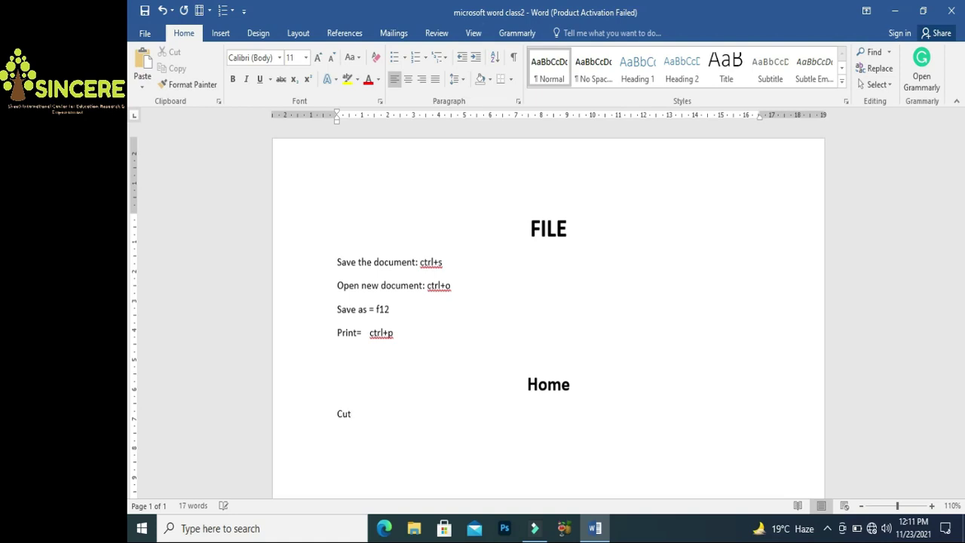
text( =)
key(Tab)
text(ctrl+x)
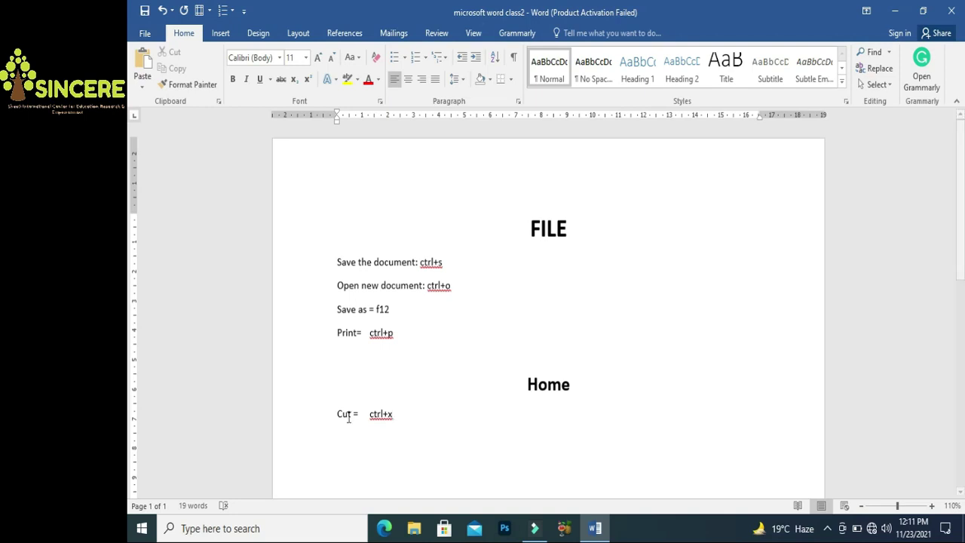
Cut the "Cut = ctrl+x" line and paste it back in the same place with its source formatting kept
drag(402, 417, 336, 419)
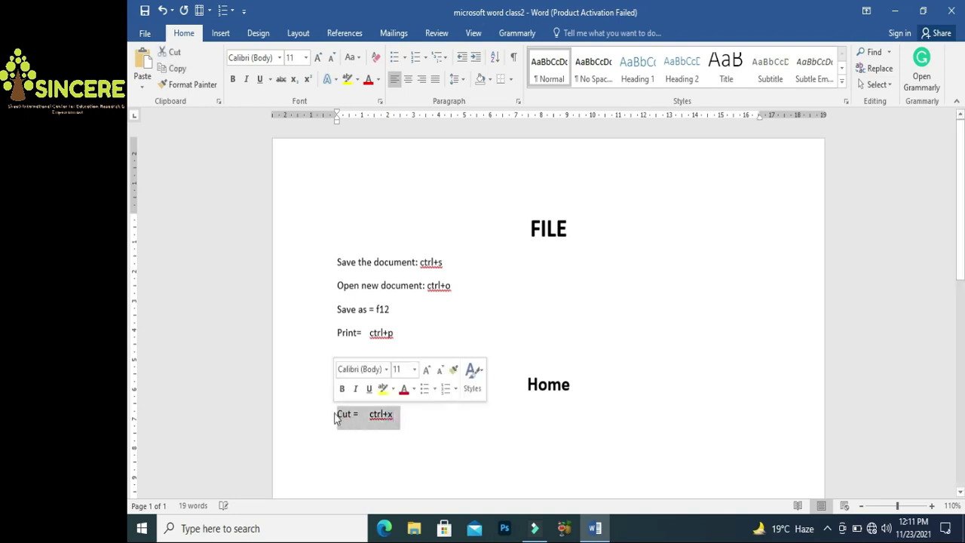
key(ctrl+x)
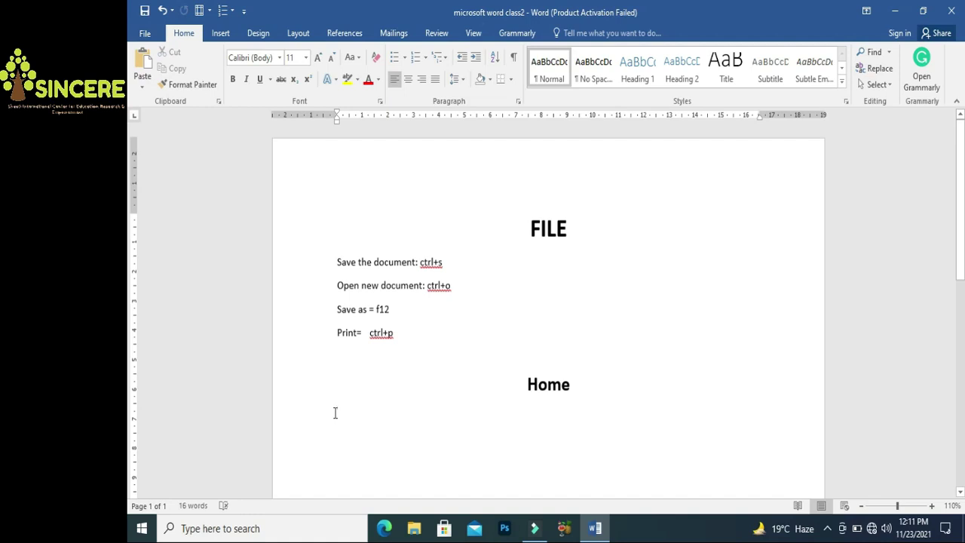
right_click(335, 413)
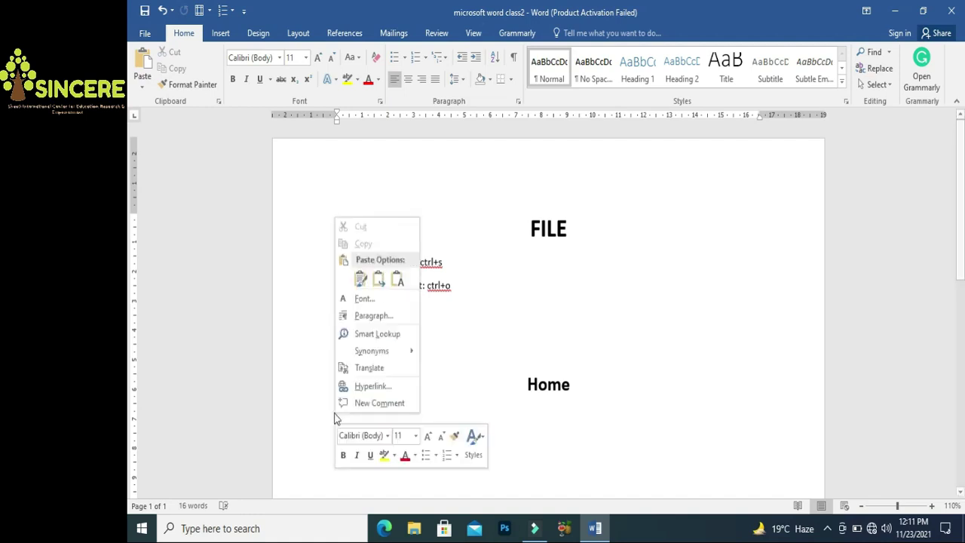
click(356, 276)
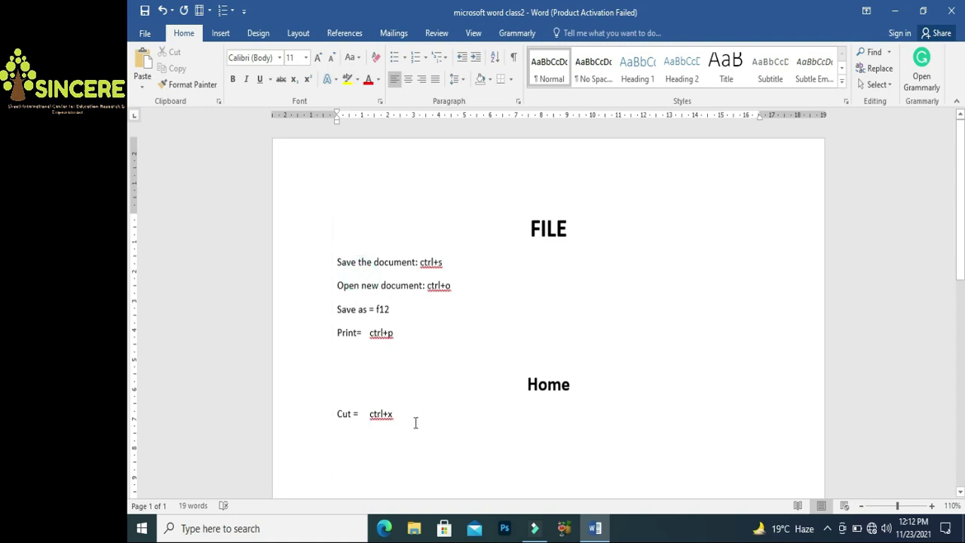
Add the line "Copy = ctrl+c" below the Cut line in the Home section
text(Copy )
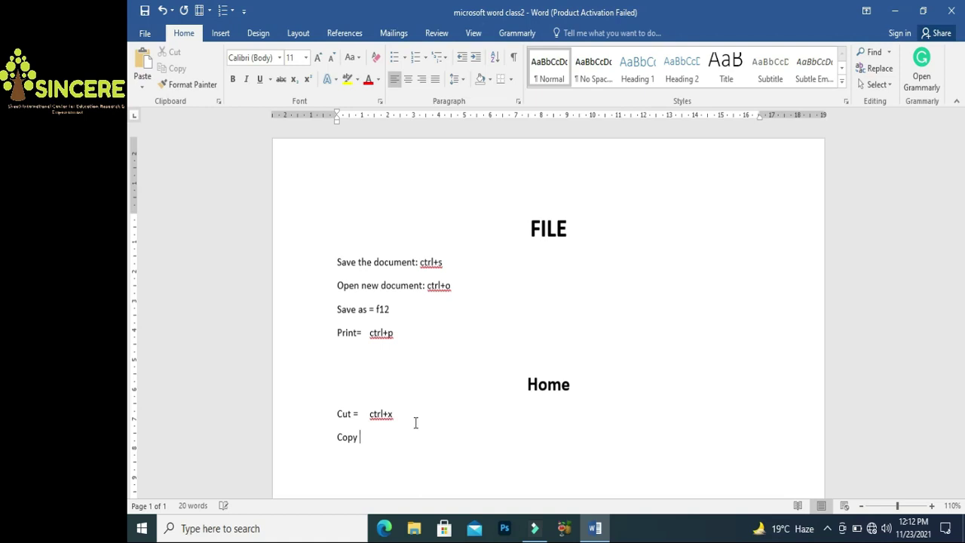
text( = ctrl)
text(+c)
Copy the whole "Copy = ctrl+c" line and paste it onto a new line below, keeping source formatting
key(shift+Left)
key(shift+Left)
key(shift+Left)
key(shift+Left)
key(shift+Left)
key(shift+Left)
key(shift+Left)
key(shift+Left)
key(shift+Left)
key(shift+Left)
key(shift+Left)
key(shift+Left)
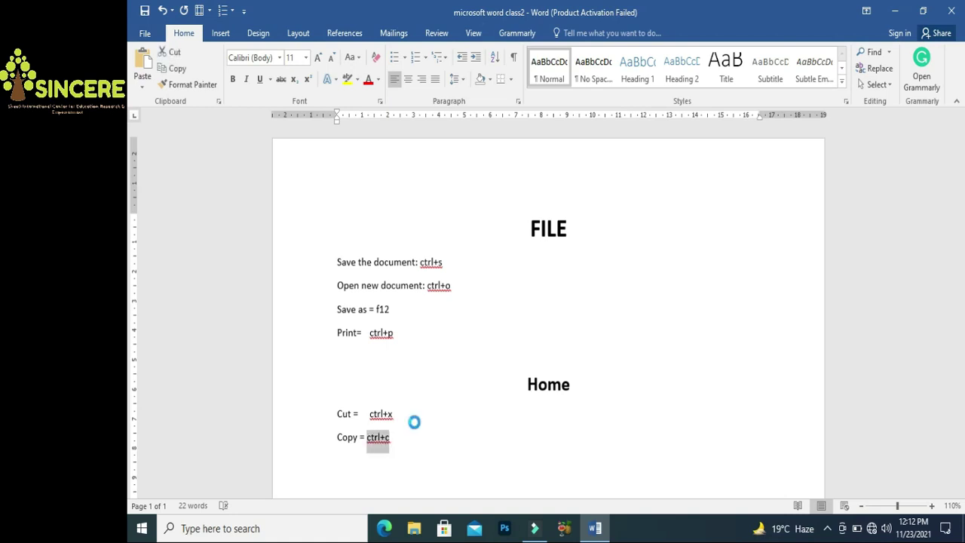
key(shift+Left)
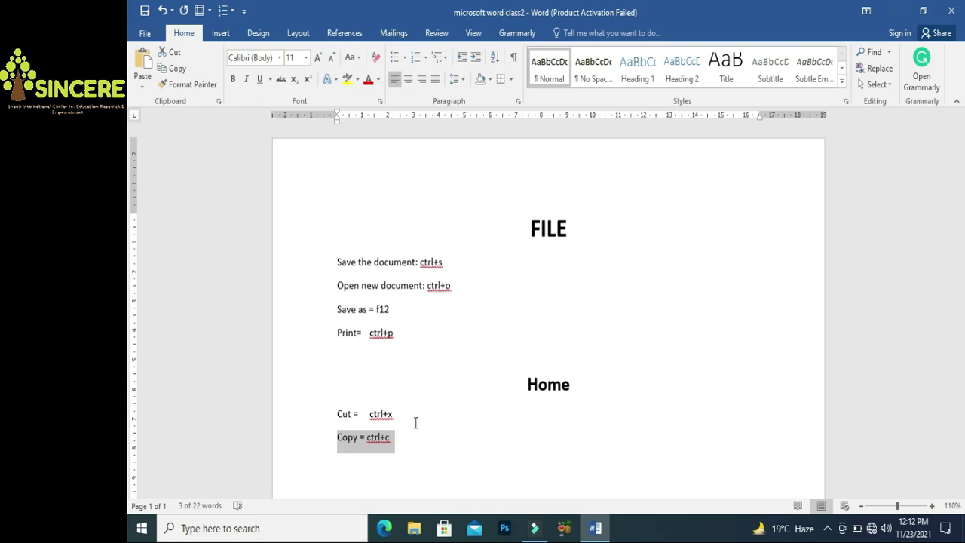
right_click(370, 446)
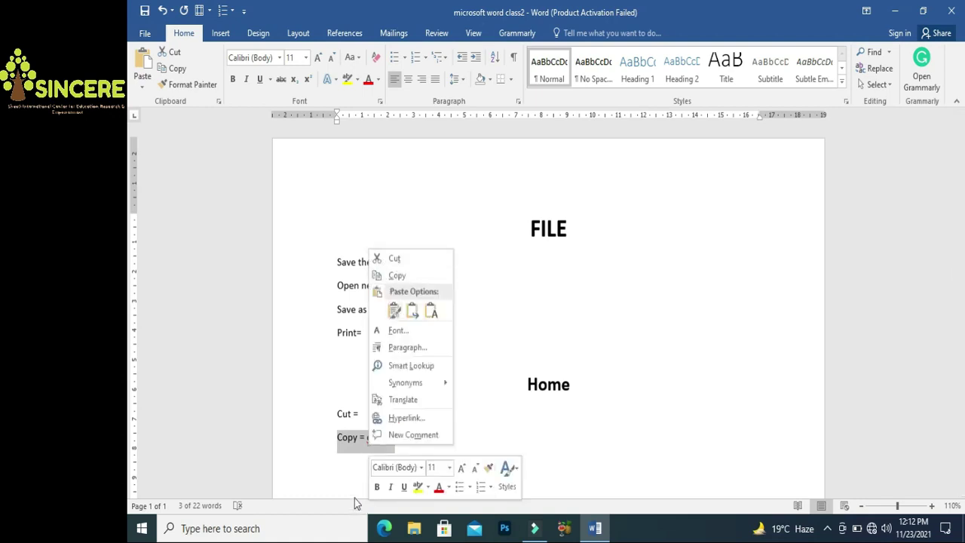
click(392, 277)
click(424, 437)
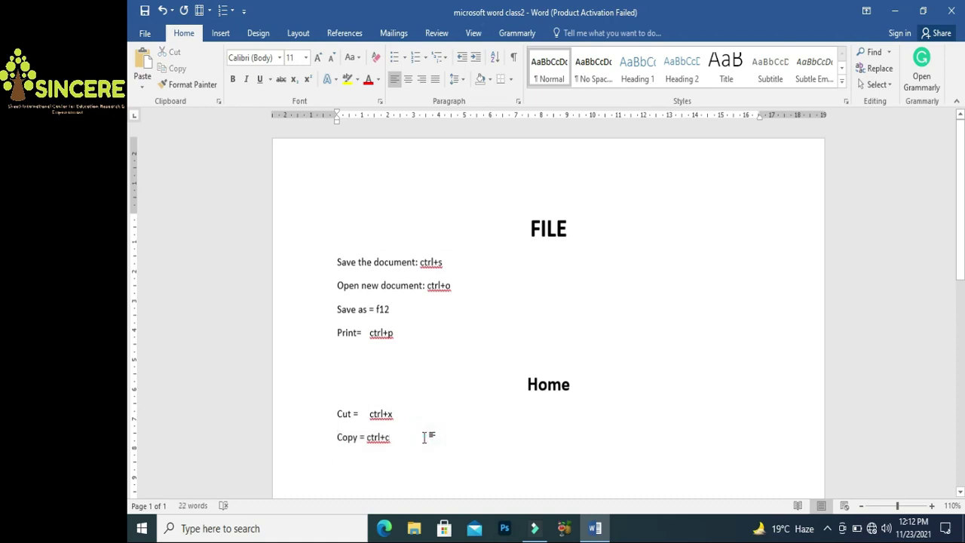
triple_click(424, 437)
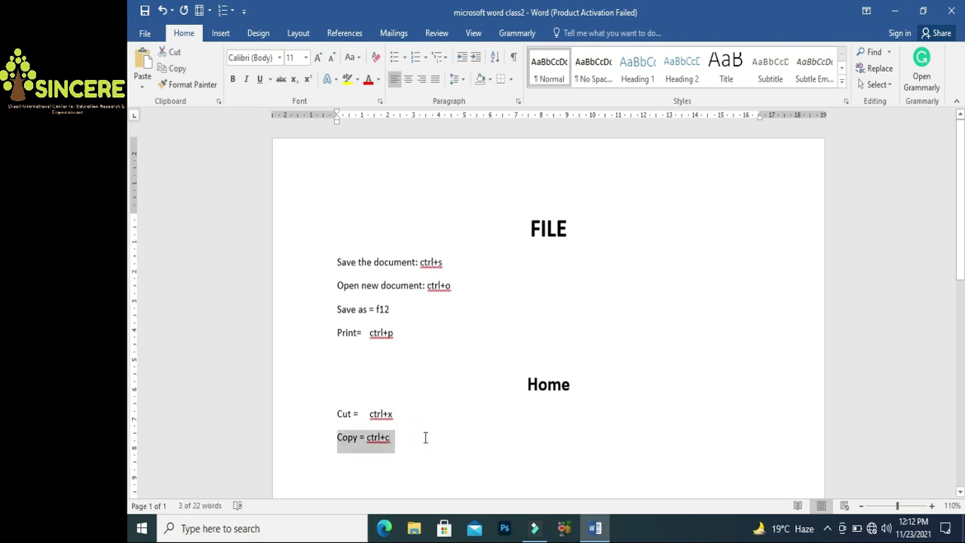
click(426, 436)
key(Return)
right_click(369, 457)
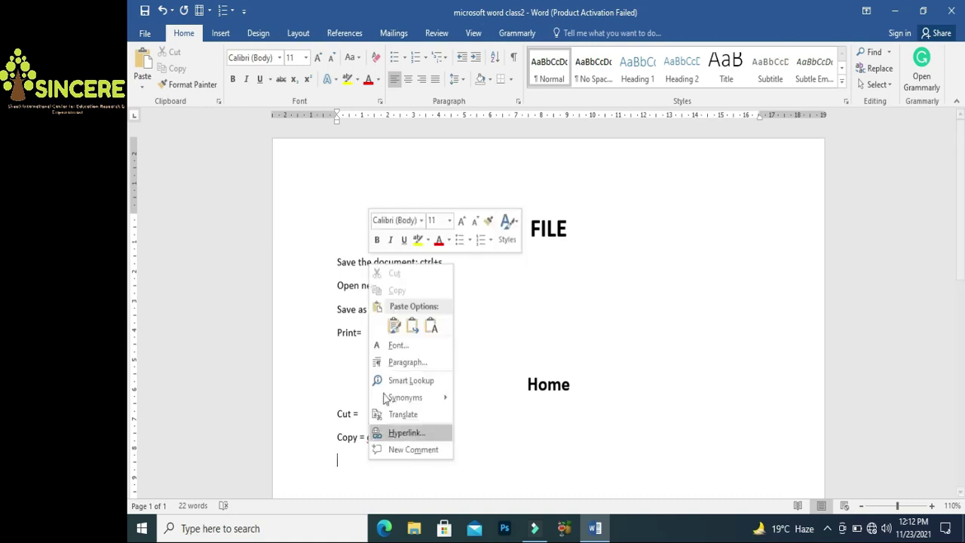
click(393, 325)
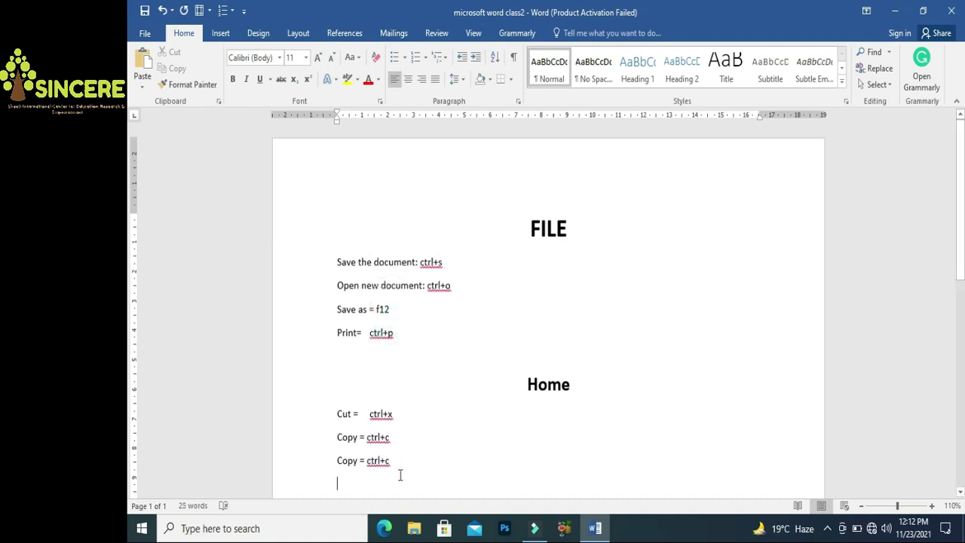
Replace the duplicated "Copy = ctrl+c" line with "Paste = ctrl+v"
drag(390, 460, 329, 462)
key(BackSpace)
text(Paste)
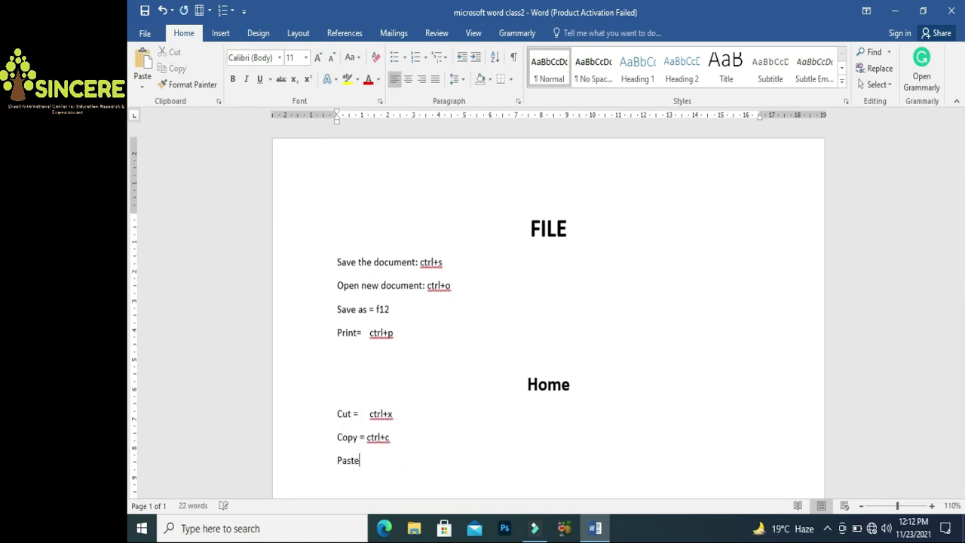
text( +)
key(BackSpace)
key(BackSpace)
text(= ctrl+v)
Copy the "Paste = ctrl+v" line and paste a duplicate directly below it
key(shift+Left)
key(shift+Left)
key(shift+Left)
key(shift+Left)
key(shift+Left)
key(shift+Left)
key(shift+Left)
key(shift+Left)
key(shift+Left)
key(shift+Left)
key(shift+Left)
key(shift+Left)
key(shift+Left)
click(326, 468)
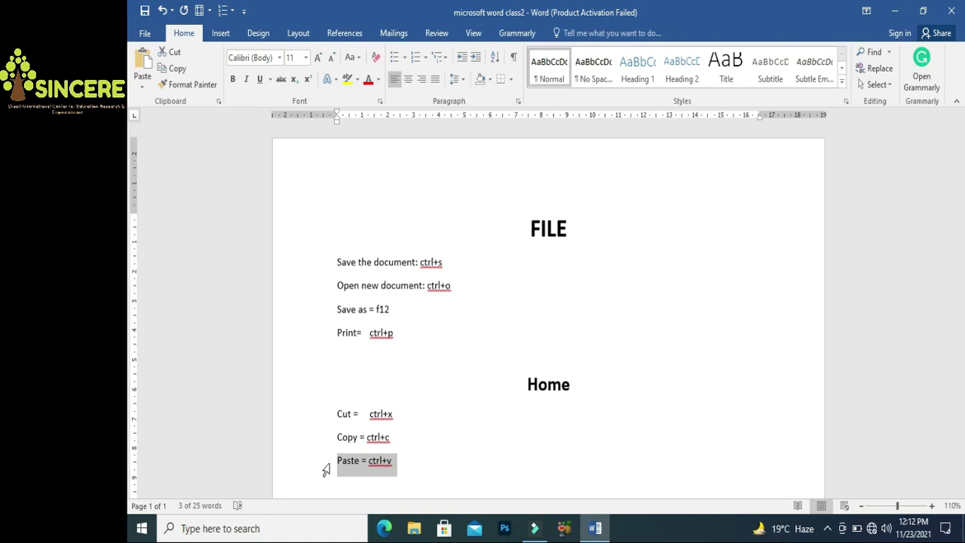
key(Right)
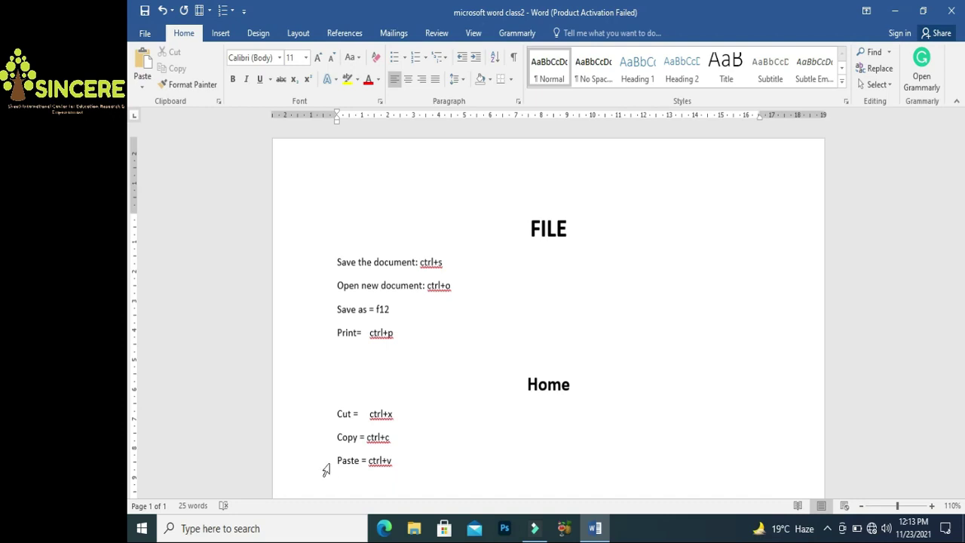
key(ctrl+v)
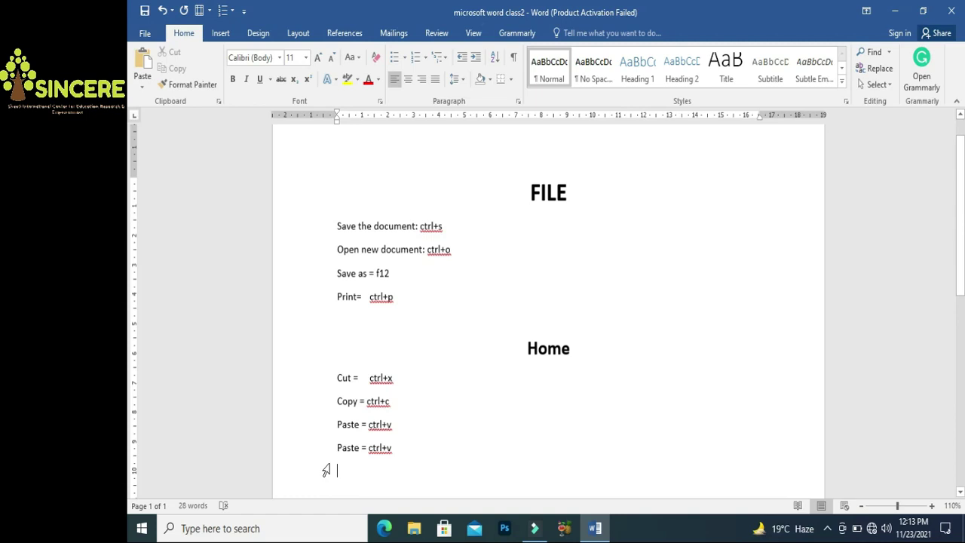
Replace the duplicated Paste line with "Undo = ctrl+z" and start a new line below it
drag(393, 448, 332, 451)
key(BackSpace)
click(354, 459)
text(Undo)
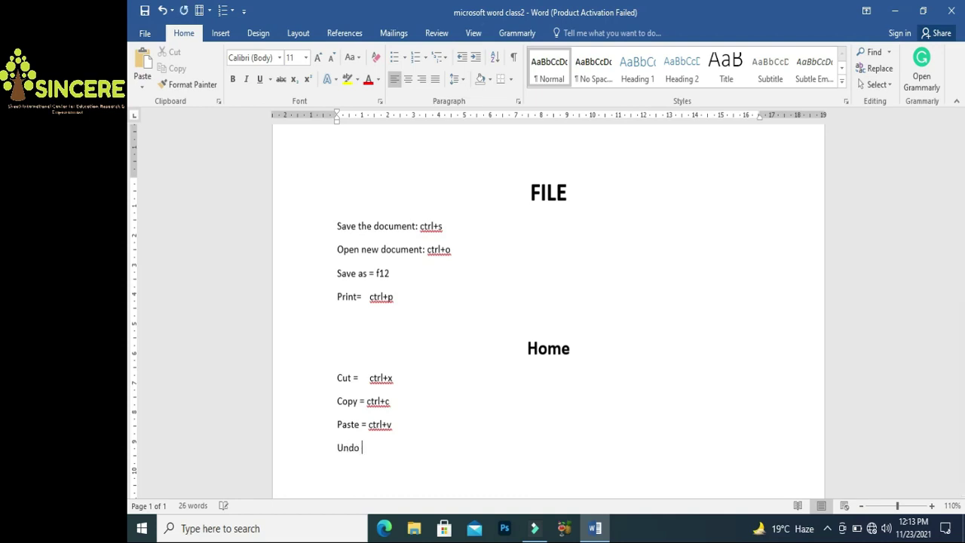
text( = ctrl+z)
key(Return)
Delete the first letter of the "Undo = ctrl+z" line and undo that deletion
scroll(548, 309, down, 8)
scroll(548, 309, up, 8)
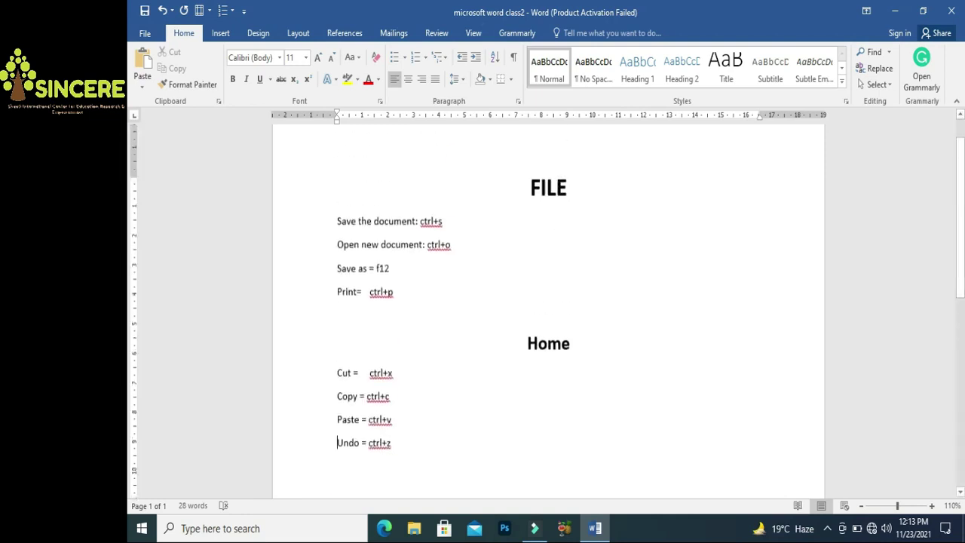
key(Delete)
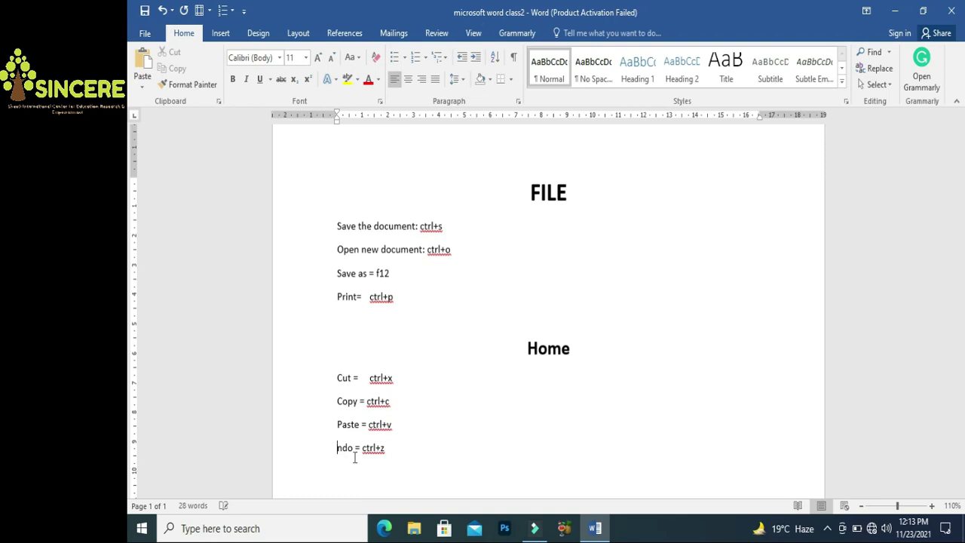
key(ctrl+z)
Delete the entire document content, undo the deletion, and place the cursor on the empty line below "Undo = ctrl+z"
key(ctrl+a)
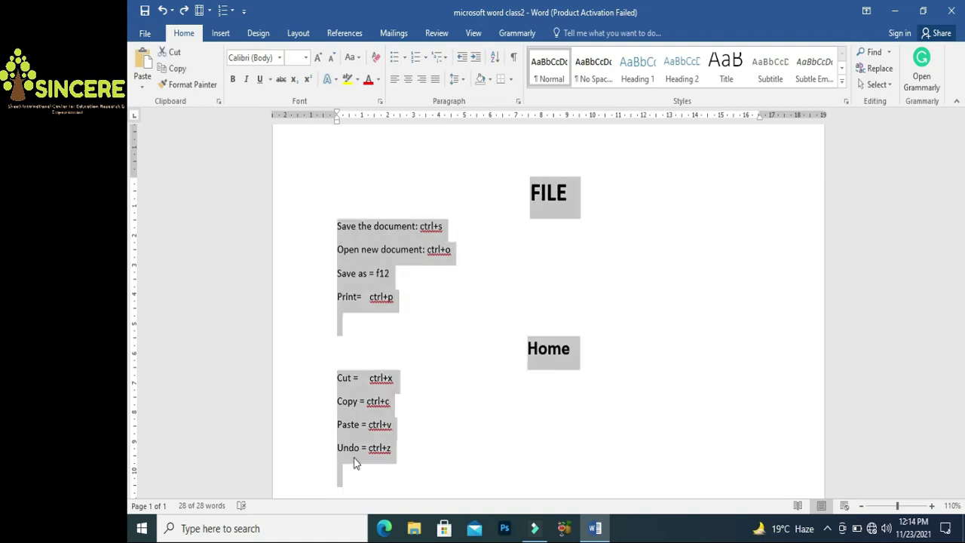
key(Delete)
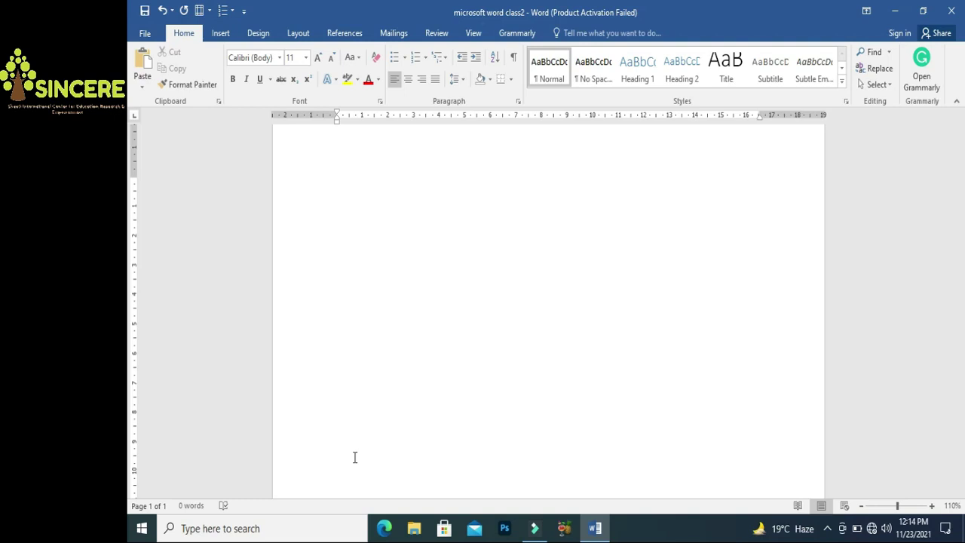
key(ctrl+z)
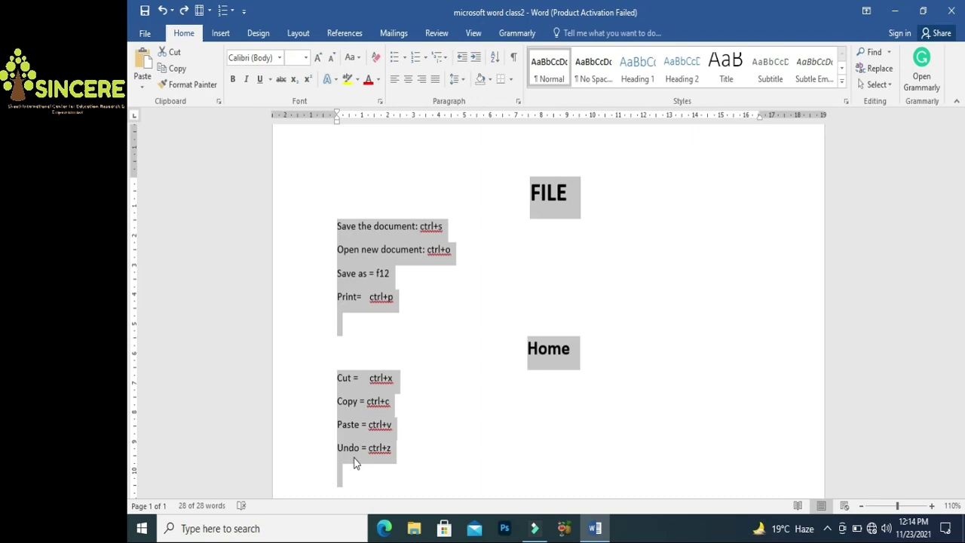
click(356, 463)
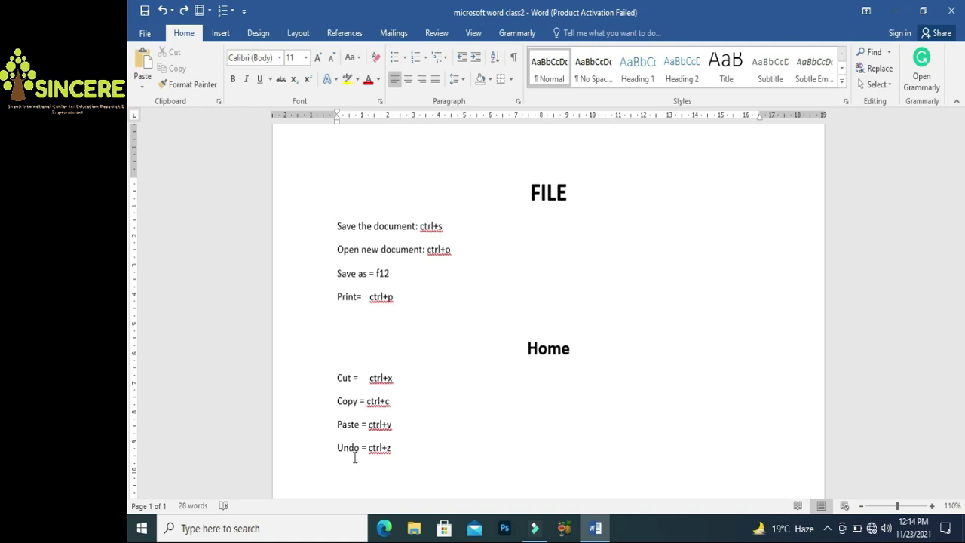
Clear everything below the "Paste = ctrl+v" line in the Home section
text(redo = ctrl+y)
key(BackSpace)
key(BackSpace)
key(BackSpace)
key(BackSpace)
key(BackSpace)
key(BackSpace)
key(BackSpace)
key(BackSpace)
key(BackSpace)
key(BackSpace)
key(BackSpace)
key(BackSpace)
key(BackSpace)
key(BackSpace)
key(BackSpace)
key(BackSpace)
key(BackSpace)
key(BackSpace)
key(BackSpace)
key(BackSpace)
key(BackSpace)
key(shift+F3)
key(ctrl+v)
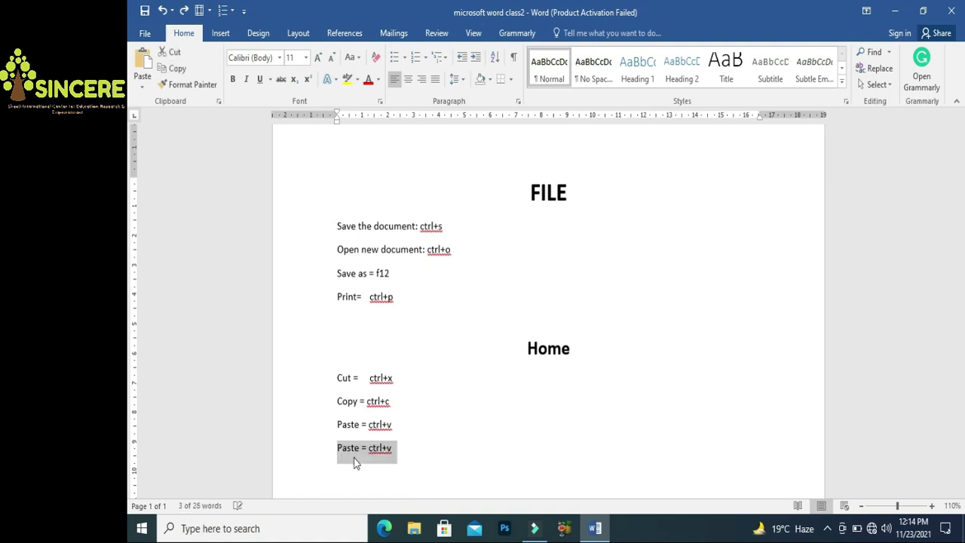
key(BackSpace)
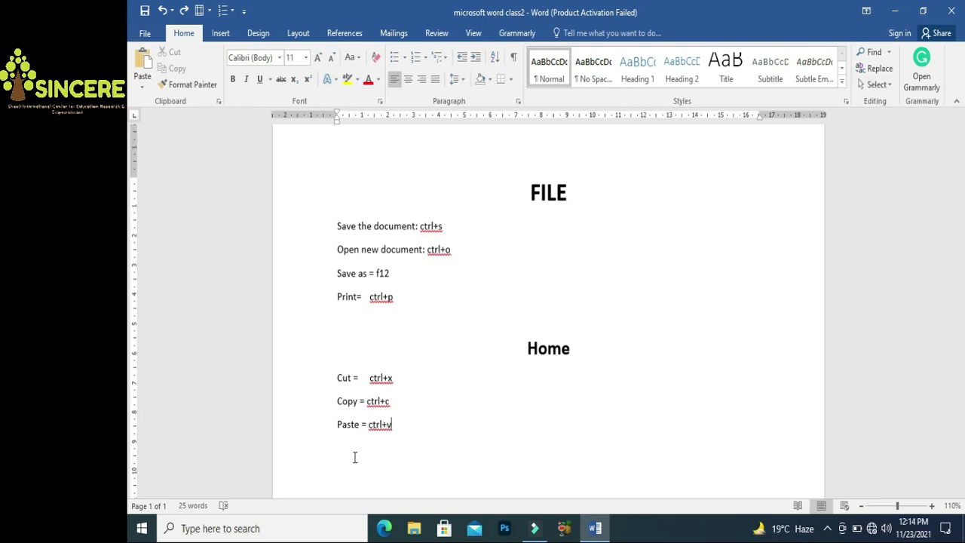
Add the lines "Undo = ctrl+z", "Redo = ctrl+y" and "Select All = ctrl+A" below the Paste line, and try selecting the whole document
key(Return)
text(Undo = ctrl+z)
text(Redo = ctrl)
text(+y)
key(Return)
text(Select All = ctrl+A)
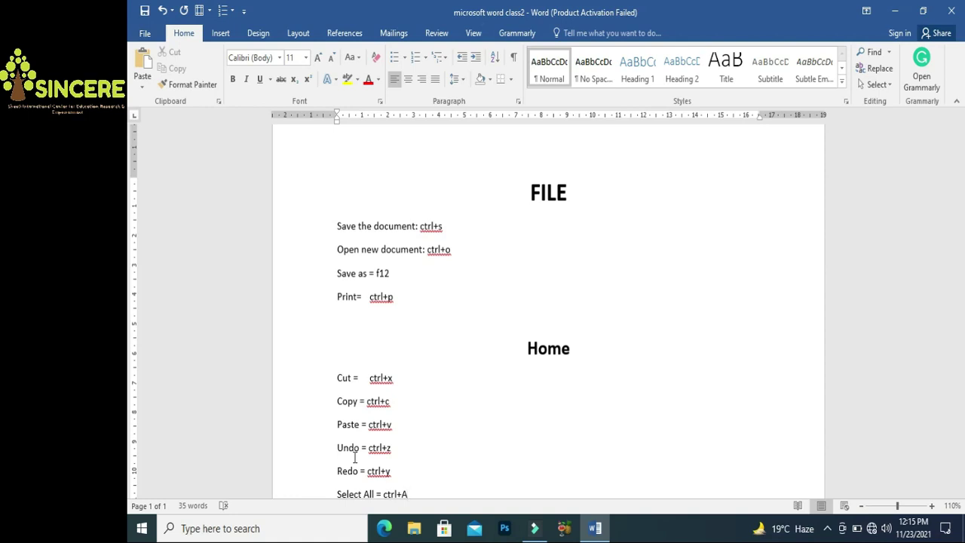
key(ctrl+a)
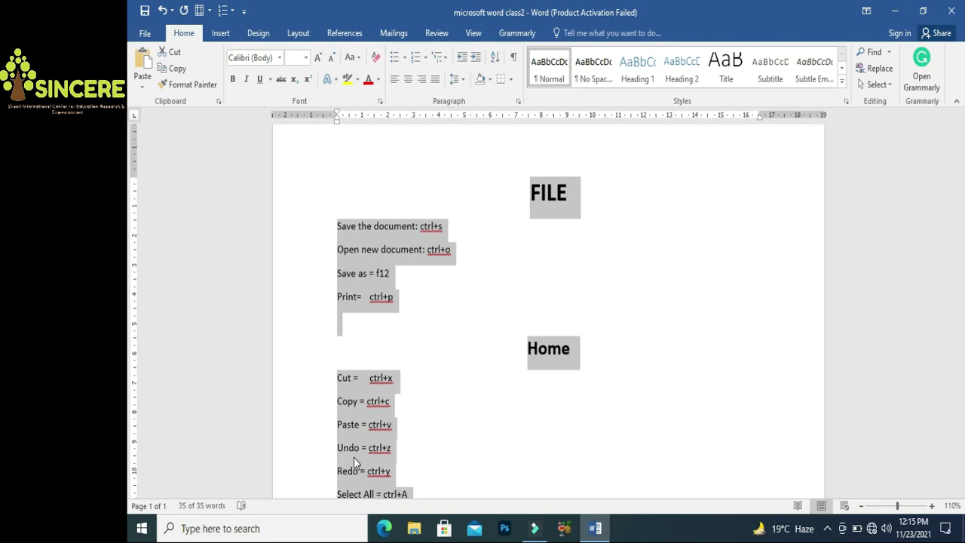
key(Right)
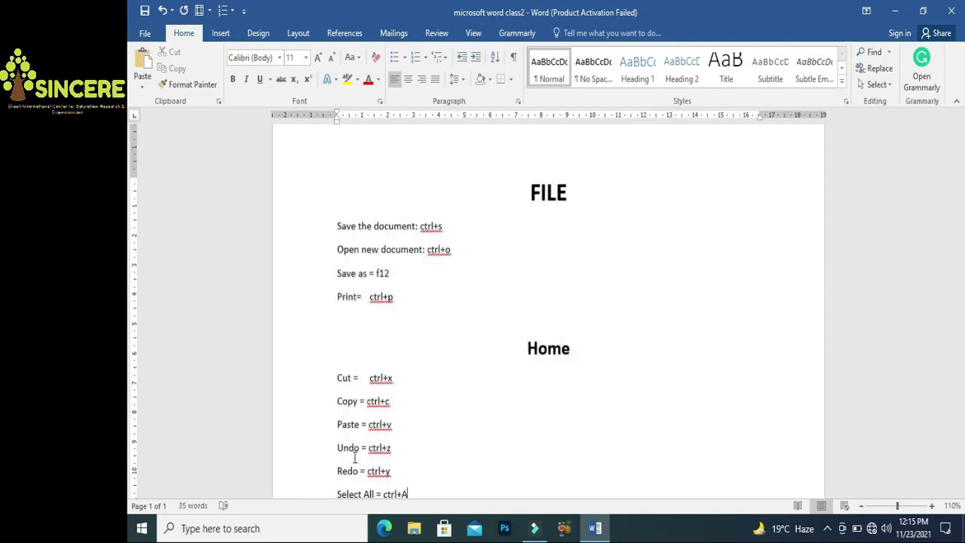
Add the line "Select one line = ctrl+home, ctrl+end" below Select All, and try jumping to the document's start
key(Return)
text(Select )
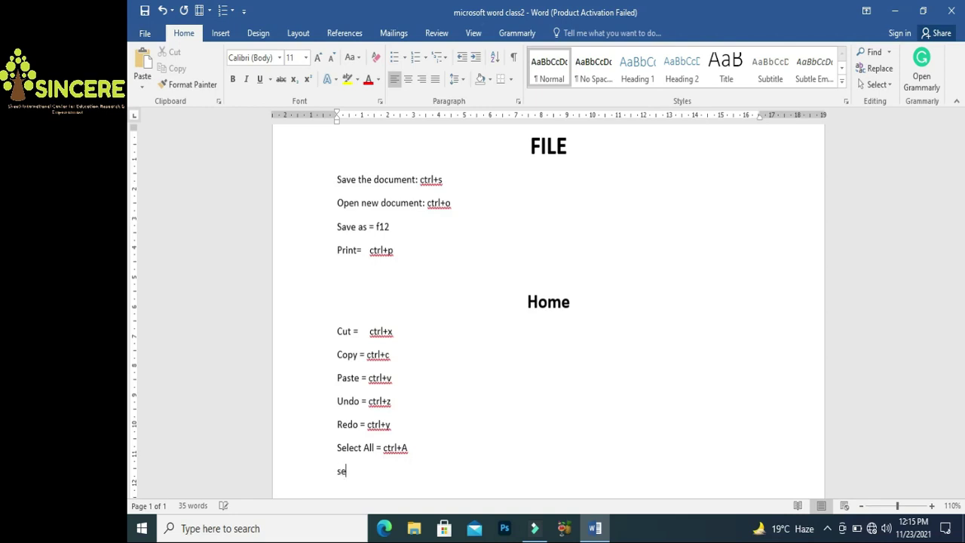
text(one line = ctrl+)
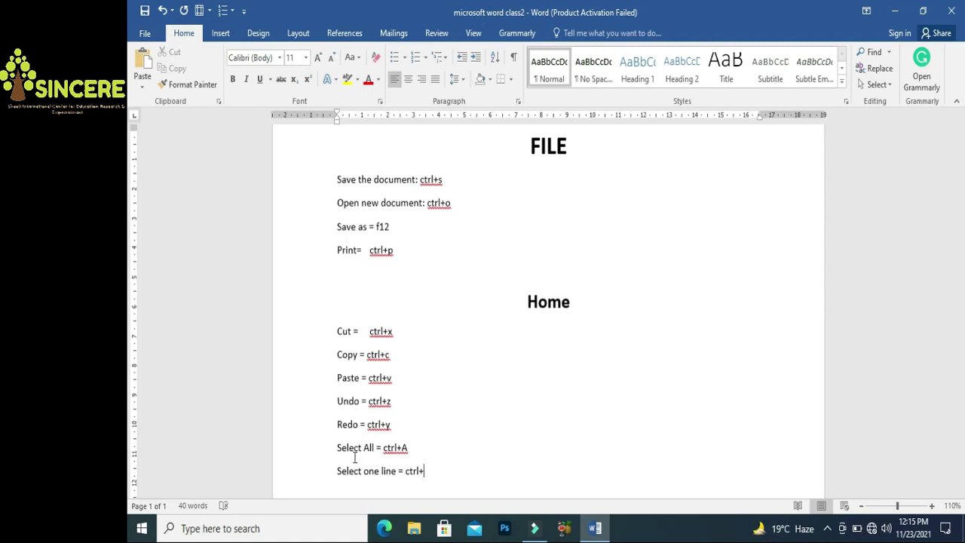
text(home,      ctrl+end)
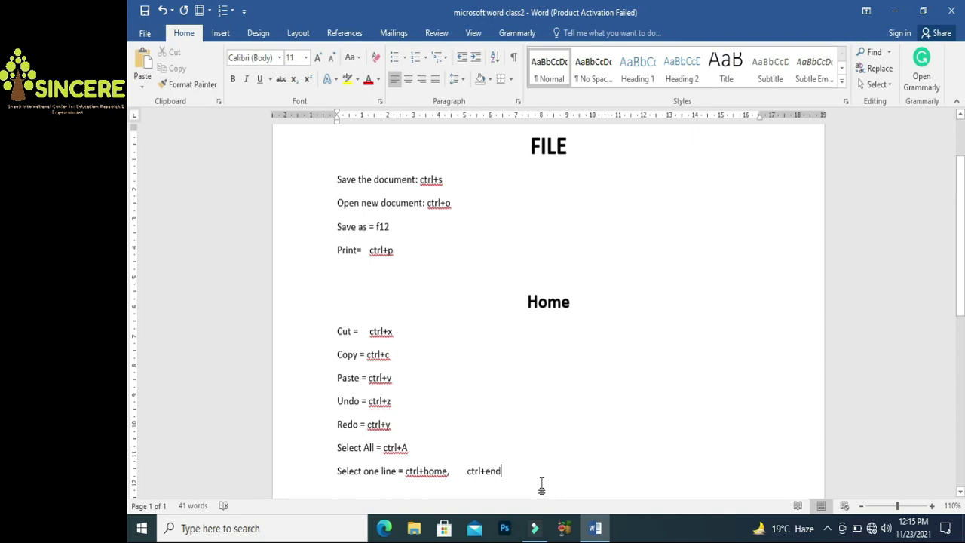
key(ctrl+Home)
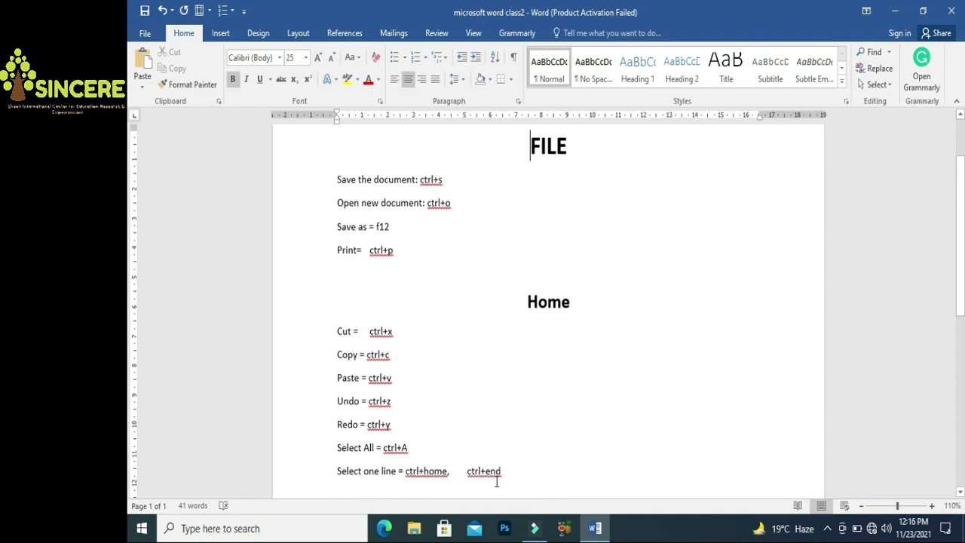
Change both shortcuts in the "Select one line" entry to "shift+home" and "shift+end"
click(406, 471)
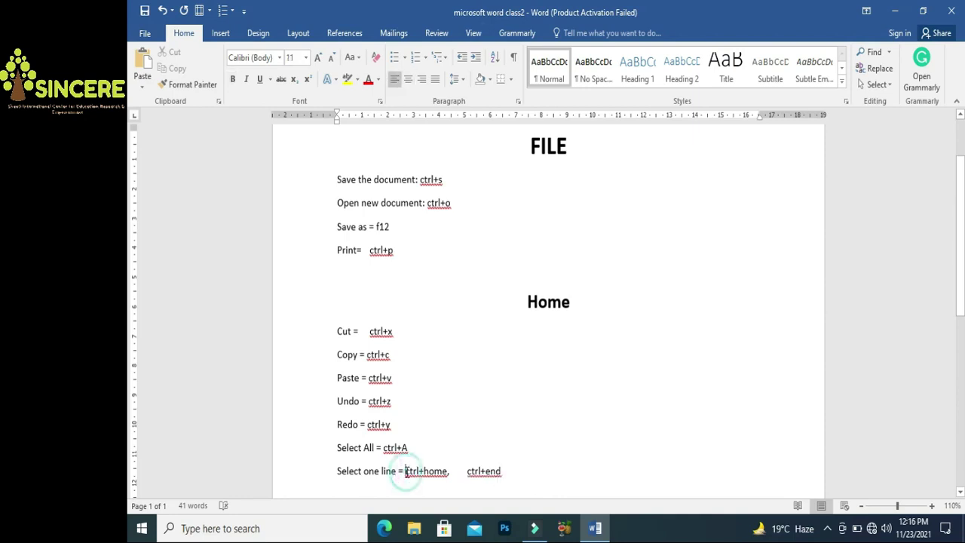
key(Delete)
key(Delete)
key(Delete)
key(Delete)
key(Delete)
text(shift+)
key(Right)
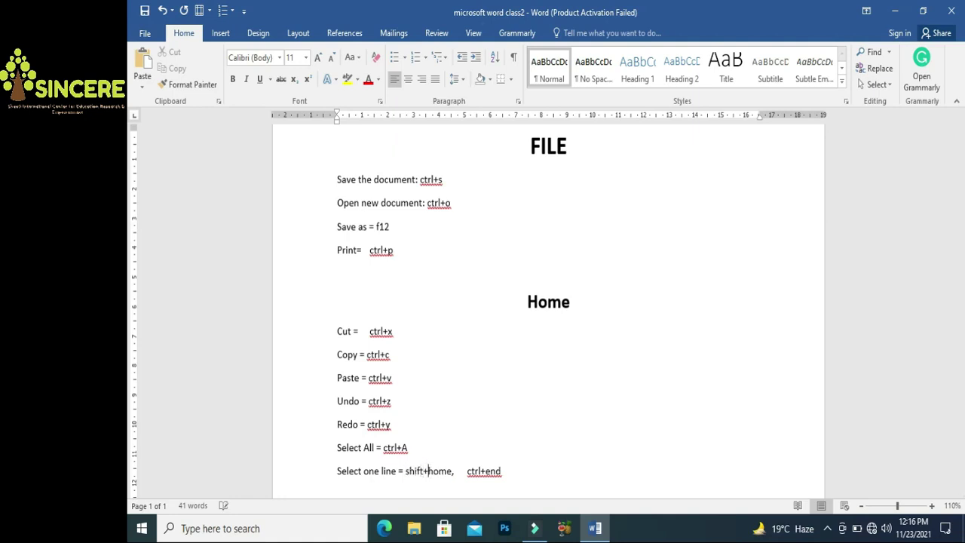
key(Right)
key(Right)
key(Right)
key(Right)
key(Right)
key(Right)
key(Right)
key(Right)
key(Right)
key(Right)
key(Right)
key(Right)
key(Left)
key(Left)
key(Delete)
key(Delete)
key(Delete)
key(Delete)
text(shift)
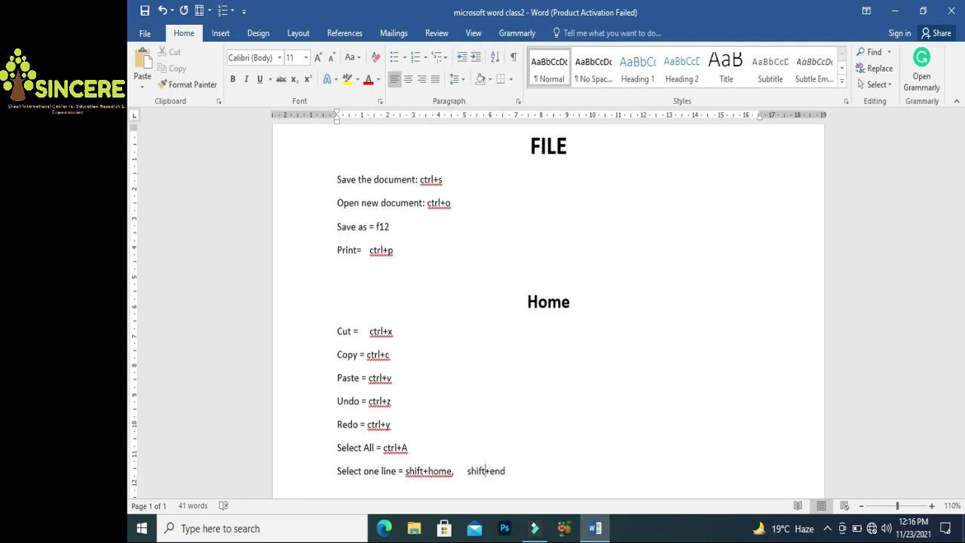
Select the "Select one line" entry from its end back to its start, and again from start to end
key(End)
key(shift+Home)
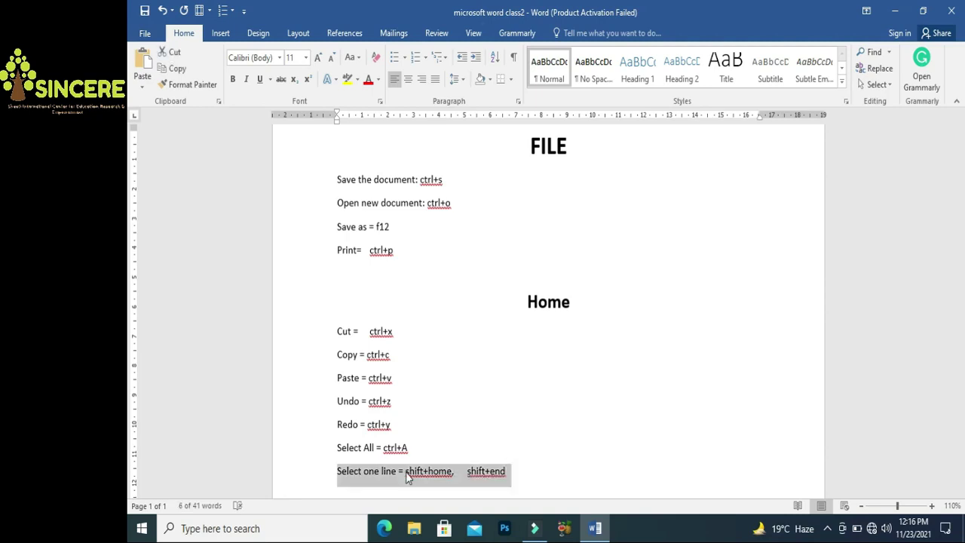
key(Home)
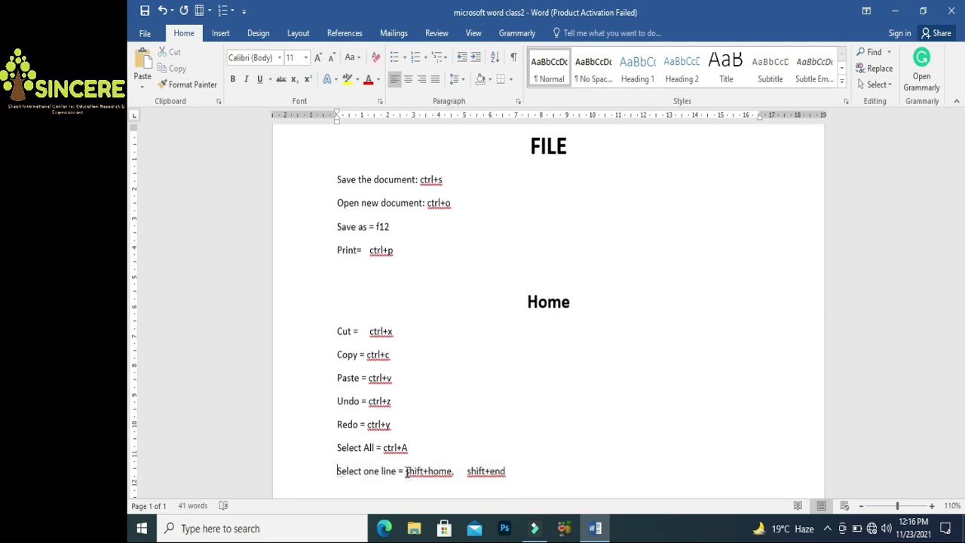
key(shift+End)
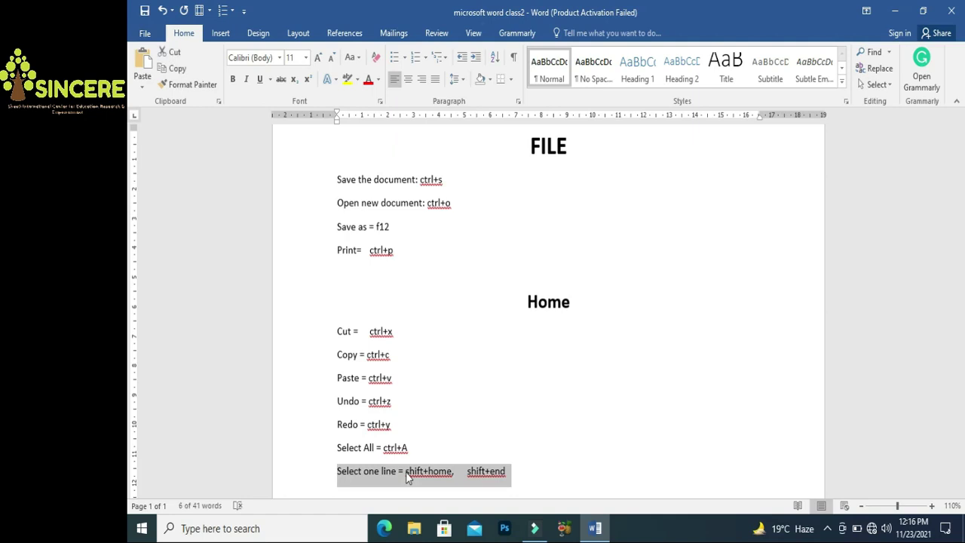
Select the "Select one line" entry, extend the selection up to the Cut line, and shrink it back to one line
click(514, 472)
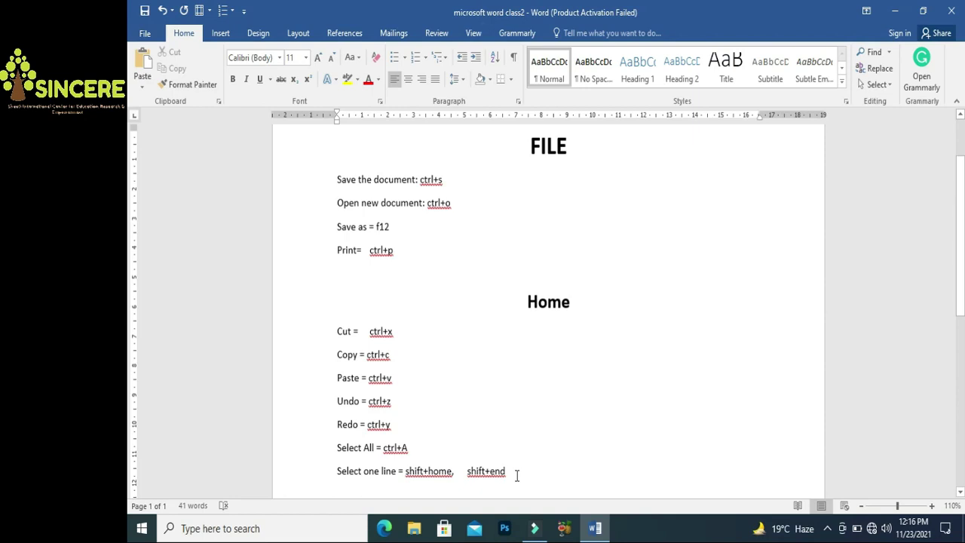
key(shift+Home)
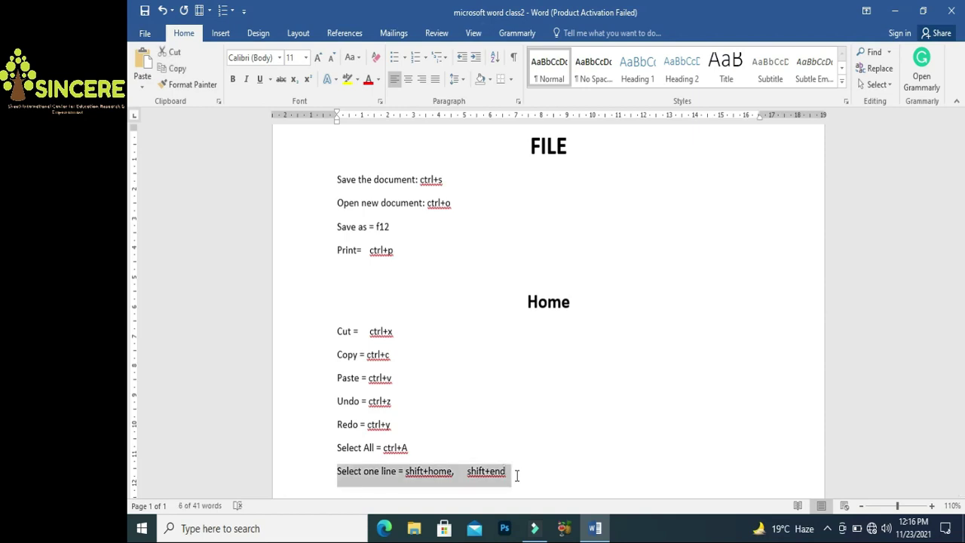
key(shift+Up)
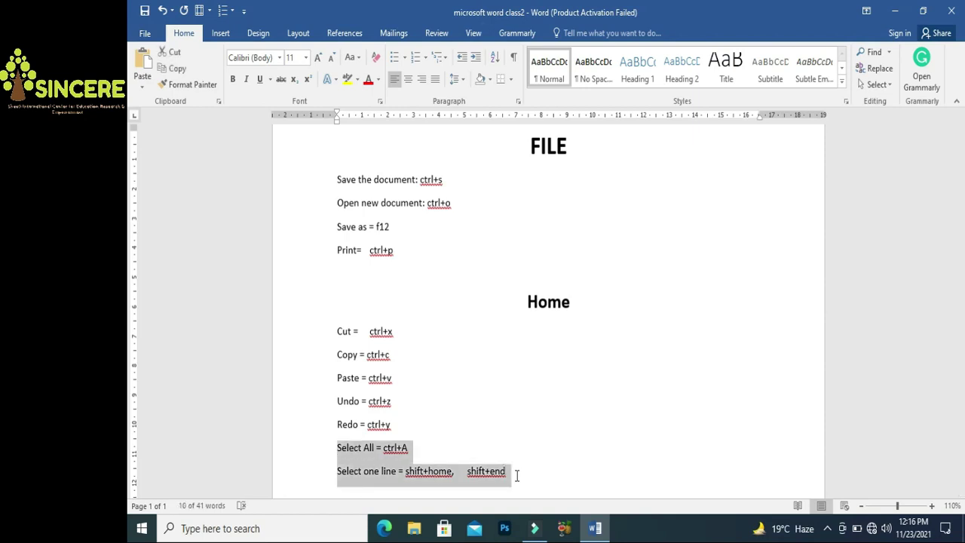
key(shift+Up)
key(shift+Up)
key(shift+Up)
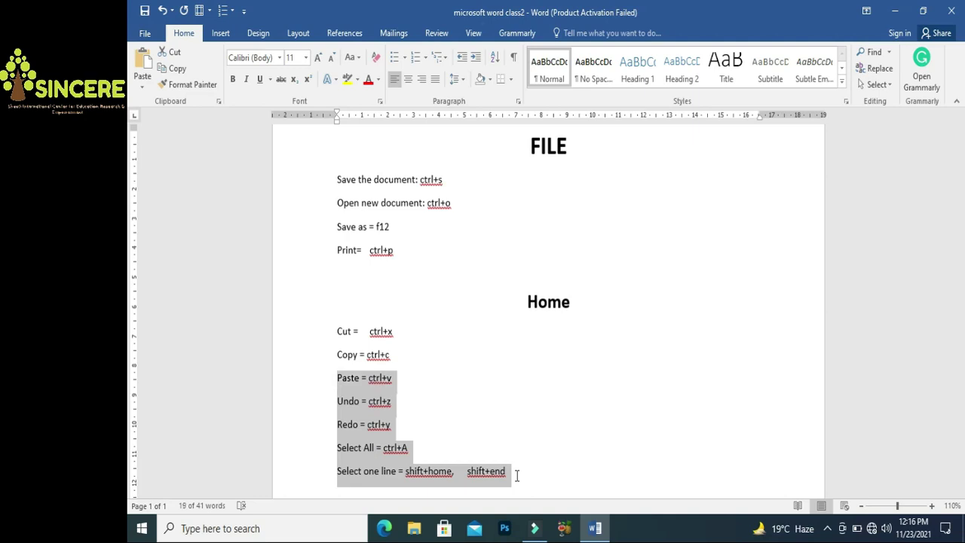
key(shift+Up)
key(shift+Up)
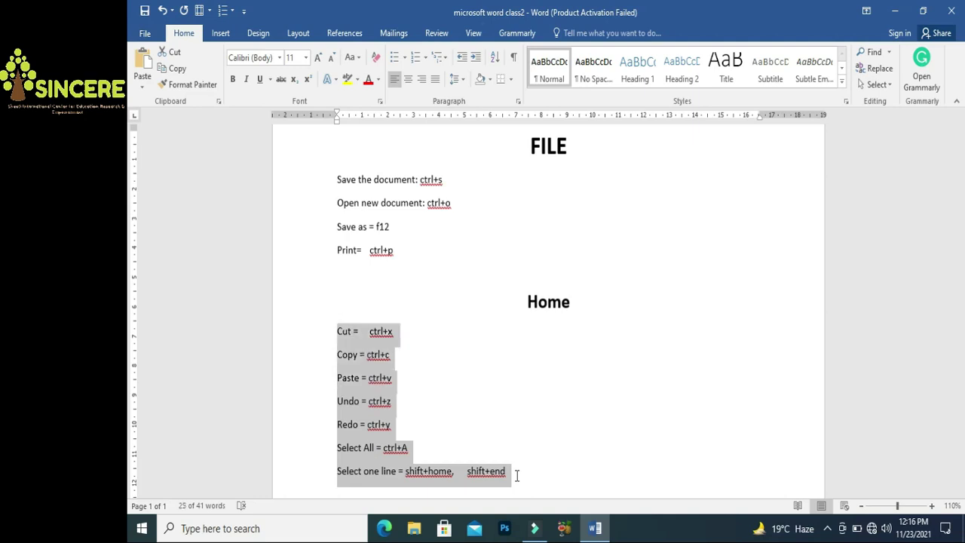
key(shift+Down)
key(shift+Down)
key(shift+Down)
key(shift+Down)
key(shift+Down)
key(shift+Down)
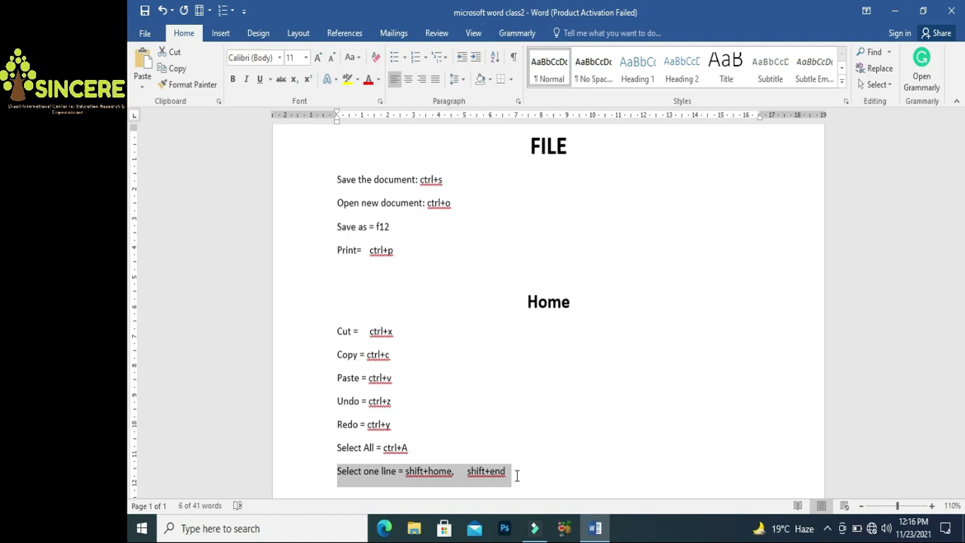
Add the line "Select multiple lines = shift+home then up or down arrow" at the end of the Home list, followed by a new line
click(517, 475)
key(Return)
text(sel)
key(BackSpace)
key(BackSpace)
text(elect m)
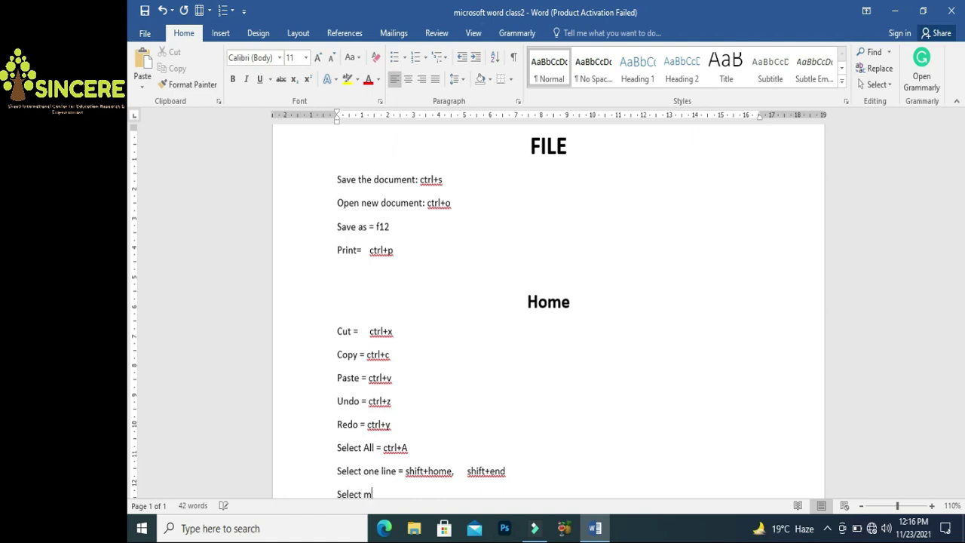
text(ultiple lines)
text(+)
key(BackSpace)
key(BackSpace)
text(= shift+)
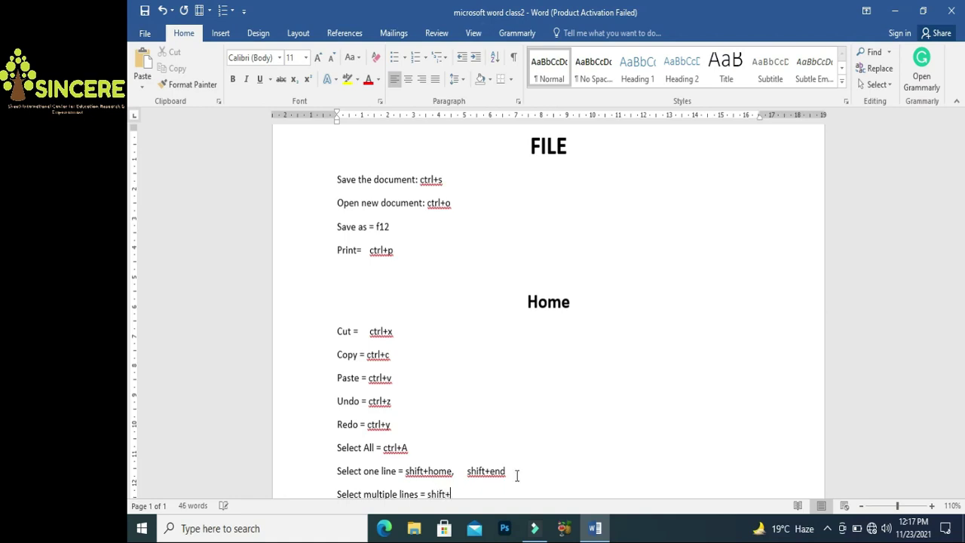
text(home then up or down arrow)
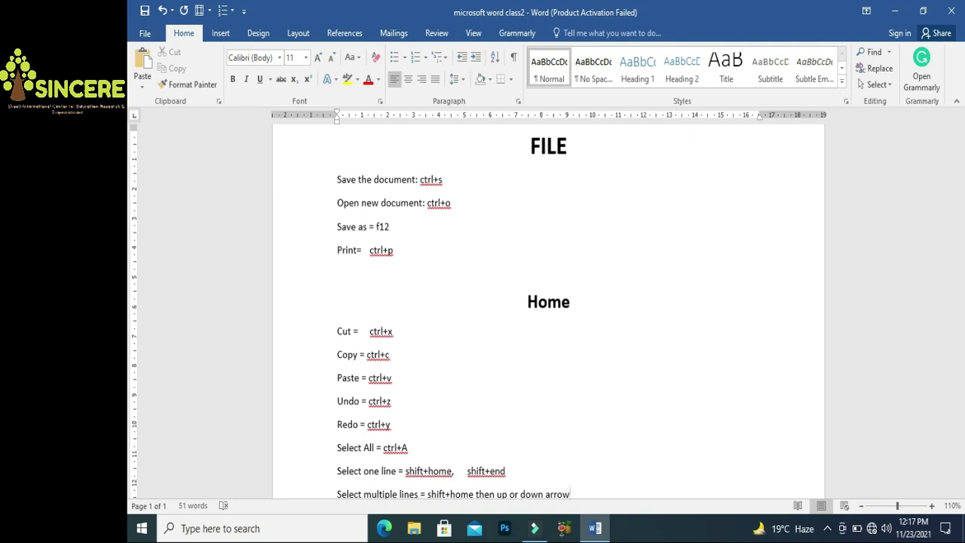
key(Return)
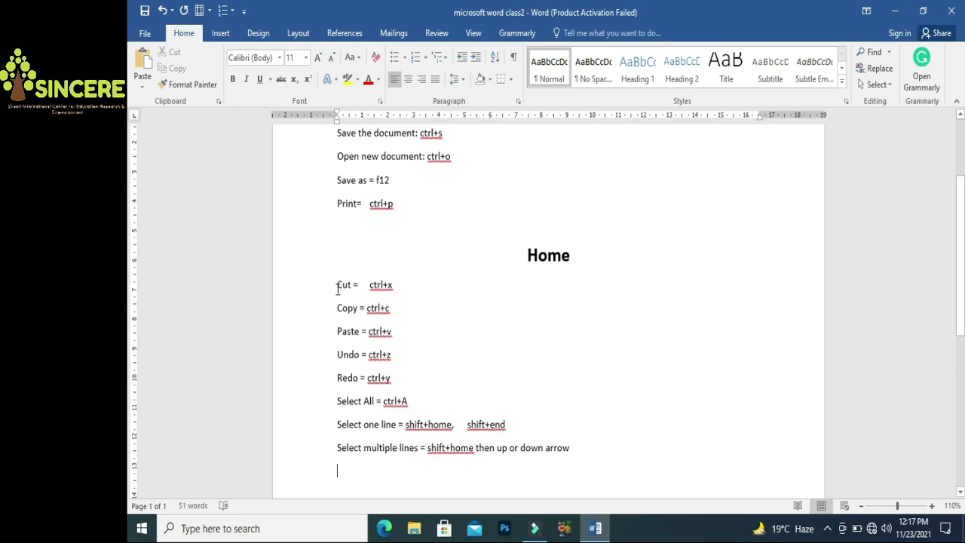
Change the font of the "Cut = ctrl+x" line to Algerian
drag(337, 287, 405, 287)
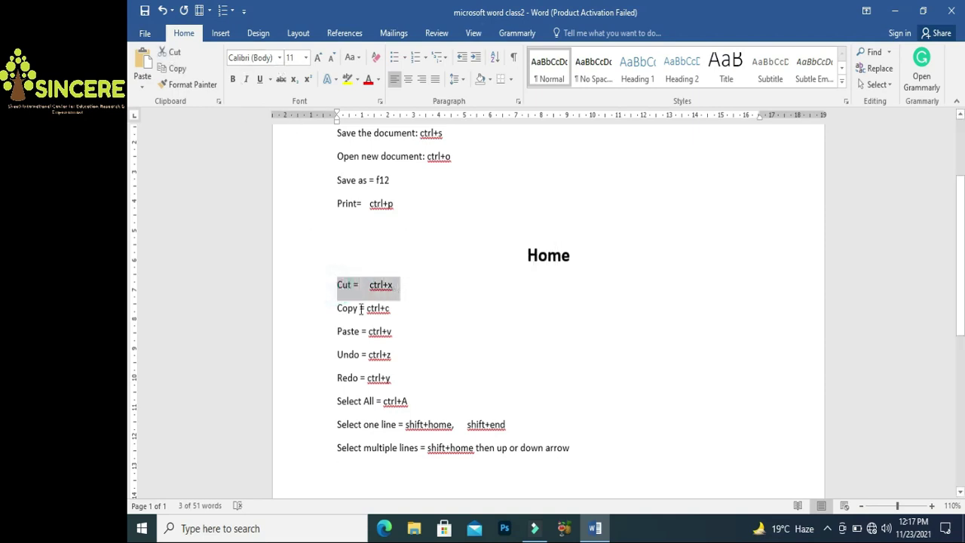
click(583, 448)
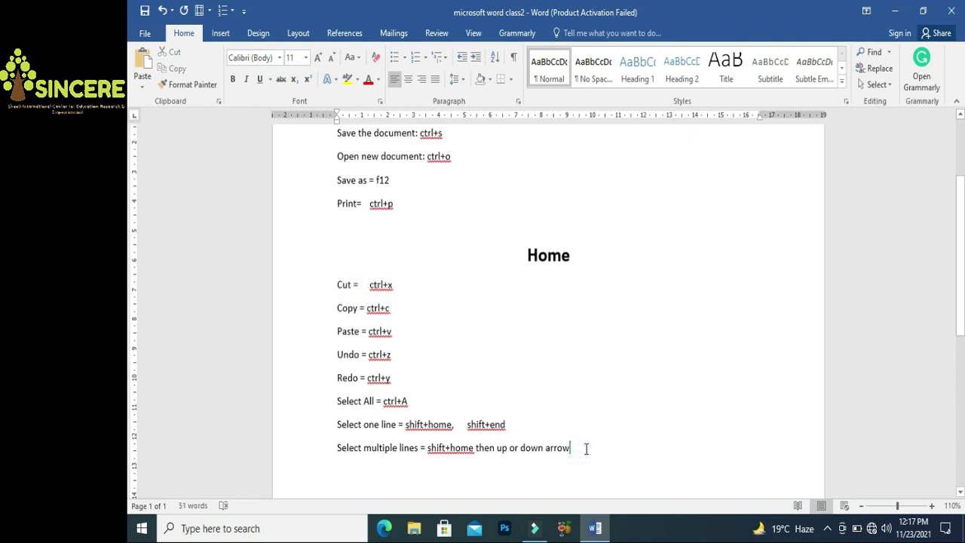
drag(405, 285, 334, 289)
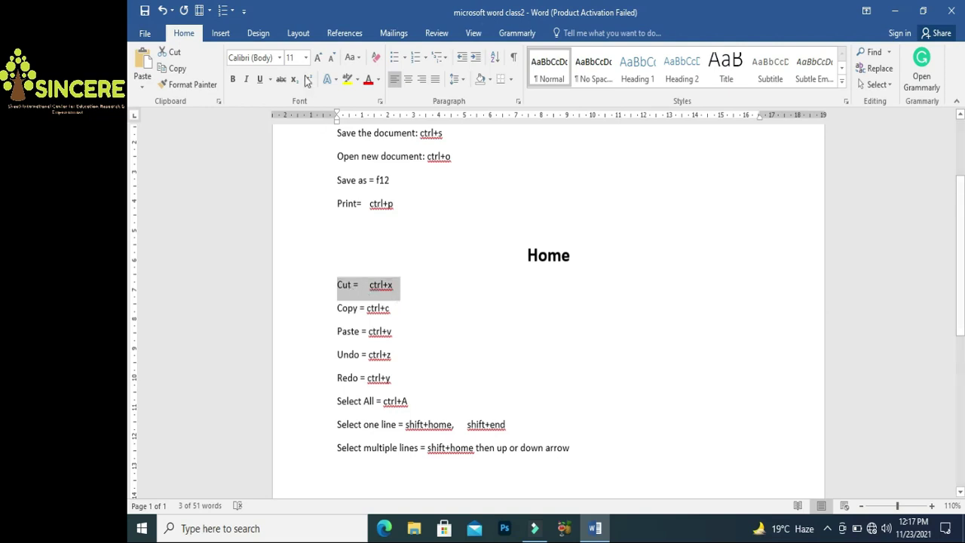
click(279, 58)
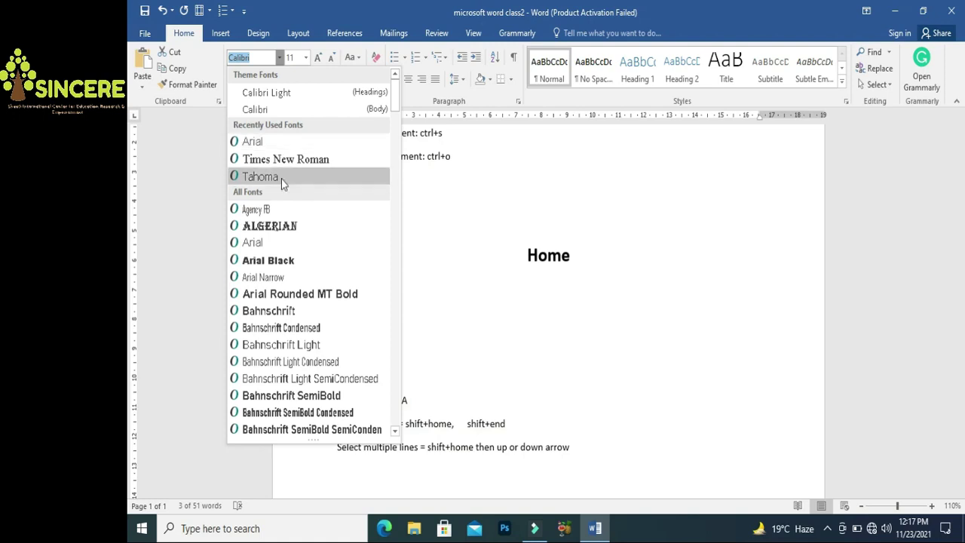
click(273, 225)
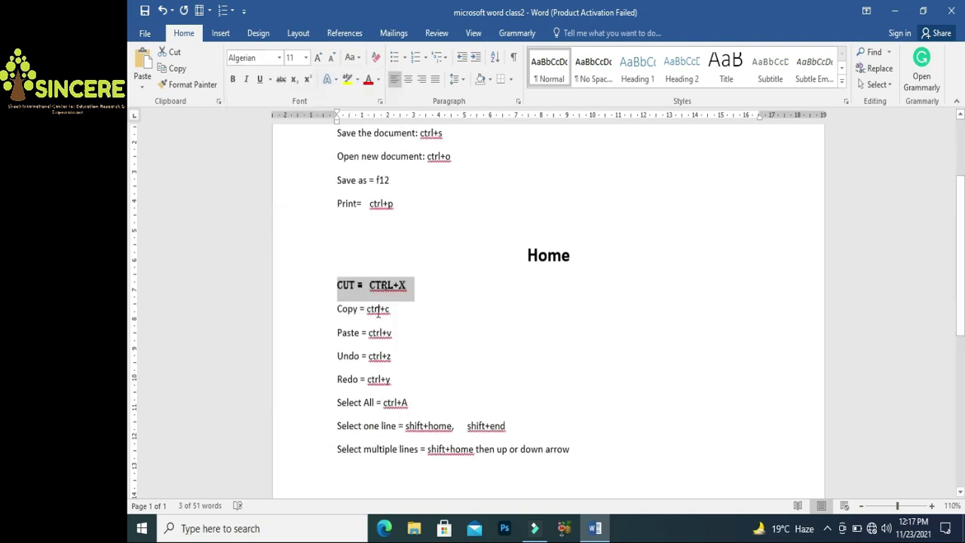
click(398, 290)
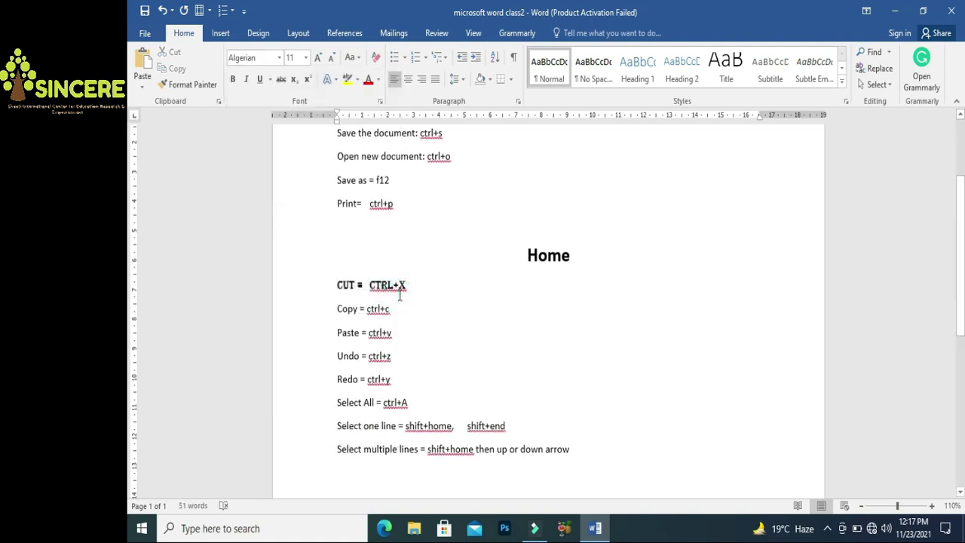
Undo the Algerian font change on the "Cut = ctrl+x" line
key(ctrl+z)
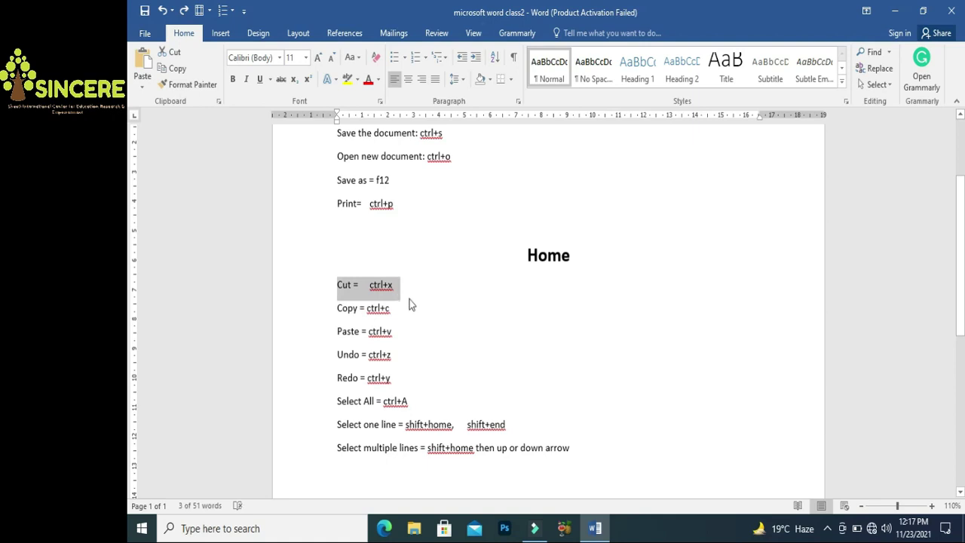
click(410, 298)
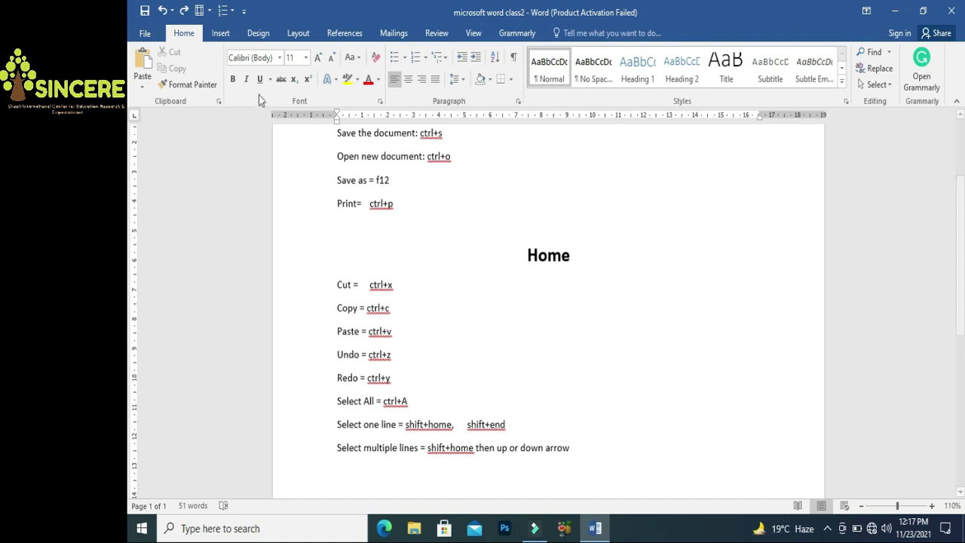
Select the "Cut = ctrl+x" line, make it bold, and turn the bold off again
click(408, 287)
drag(407, 288, 337, 284)
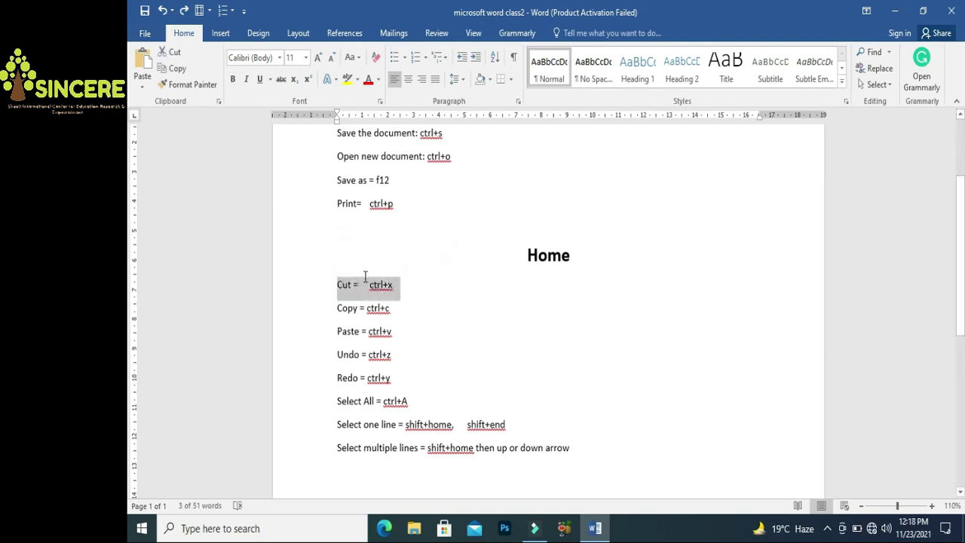
drag(409, 285, 337, 284)
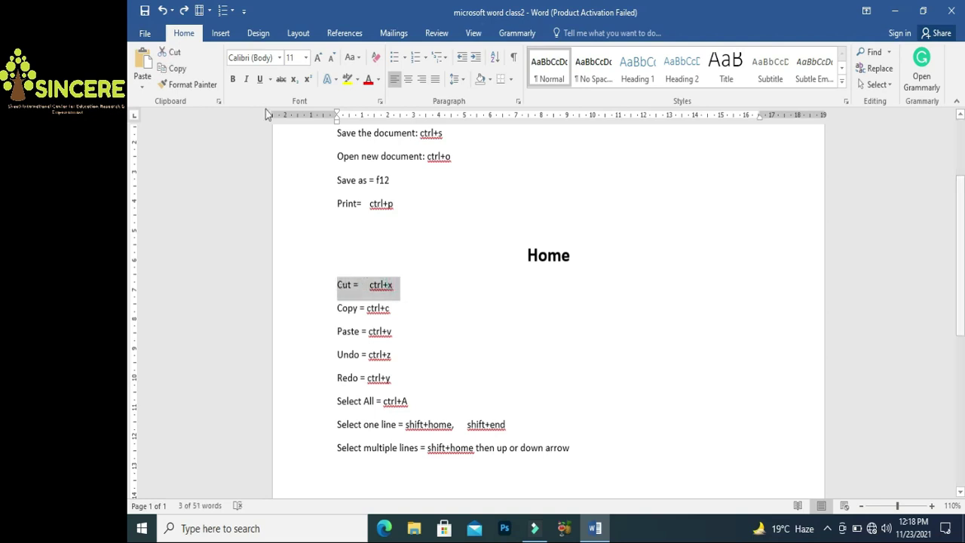
click(234, 82)
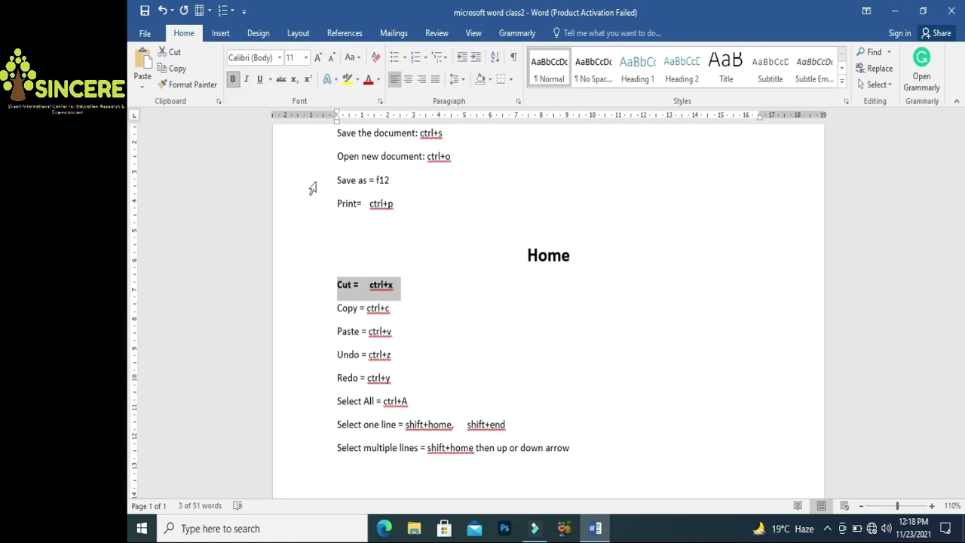
key(ctrl+b)
click(409, 292)
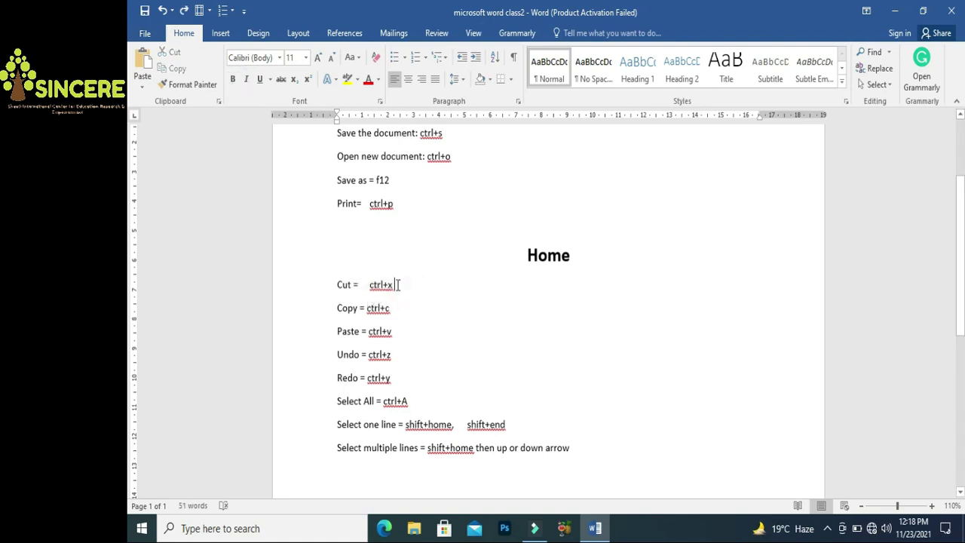
Try bold on the "Cut = ctrl+x" line once more and undo it
drag(397, 285, 336, 284)
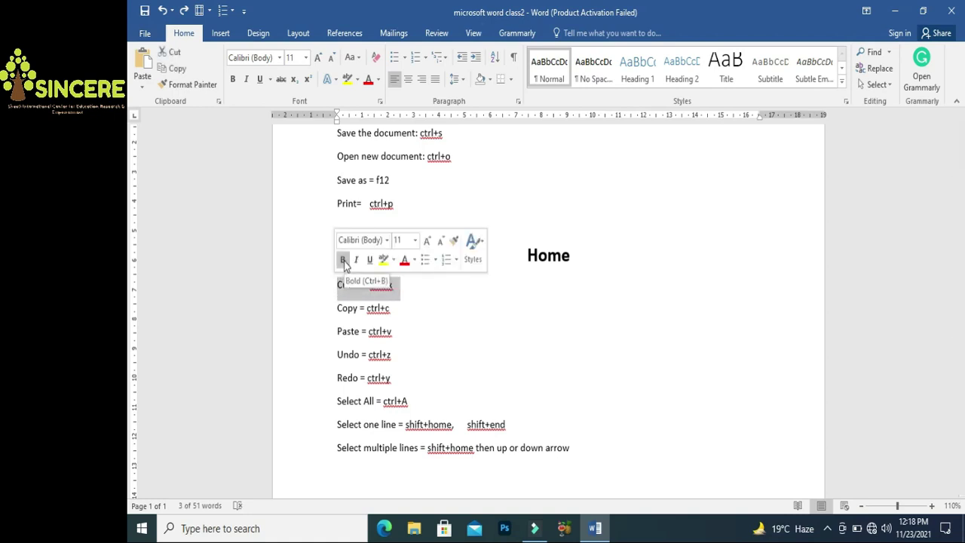
click(343, 261)
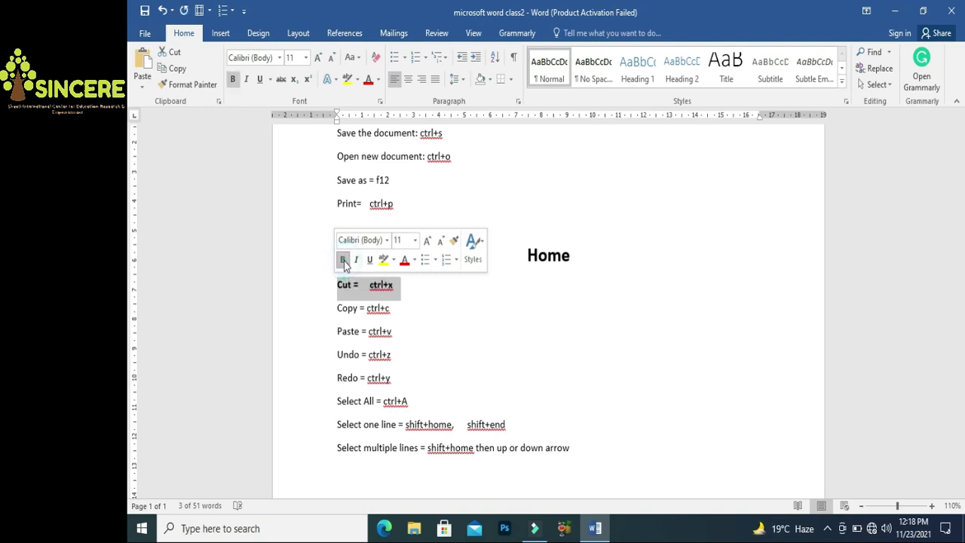
click(472, 307)
click(598, 448)
key(ctrl+z)
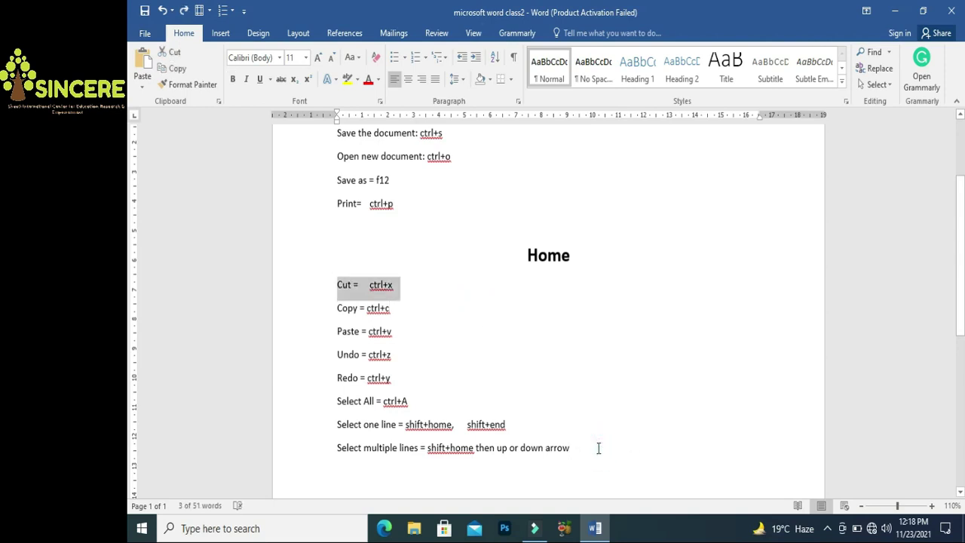
key(Down)
key(Return)
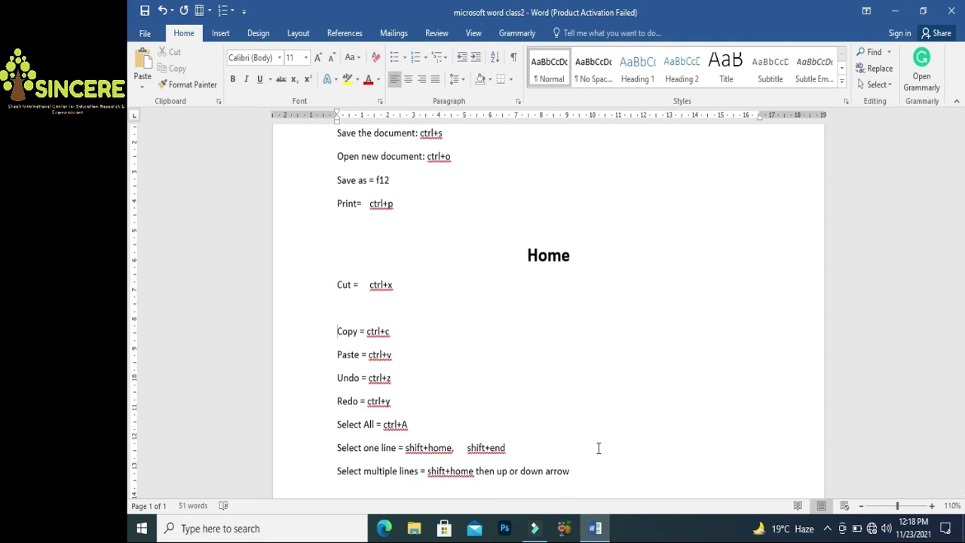
key(BackSpace)
Add the heading "CLIPBOARD" in bold capitals on a new line between the Home title and the Cut entry
click(618, 447)
key(Return)
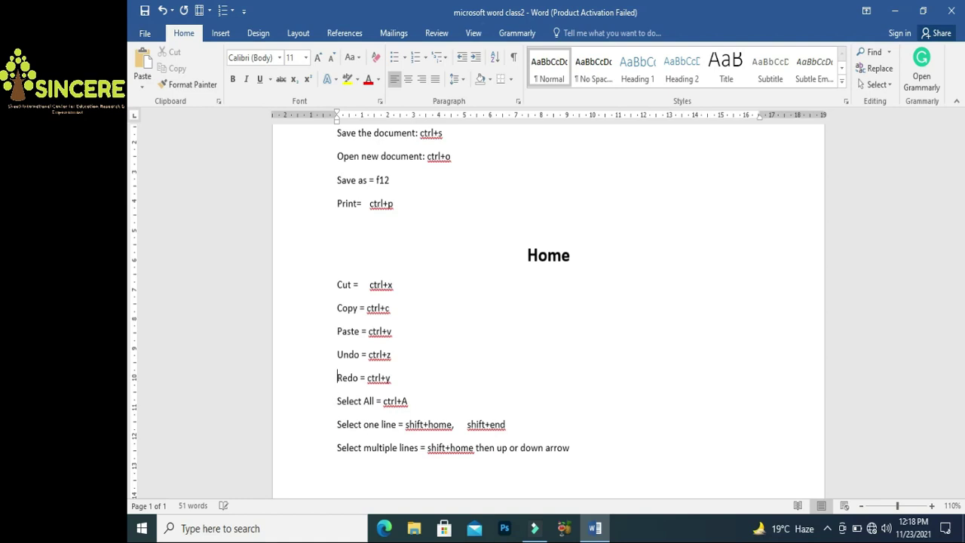
key(Return)
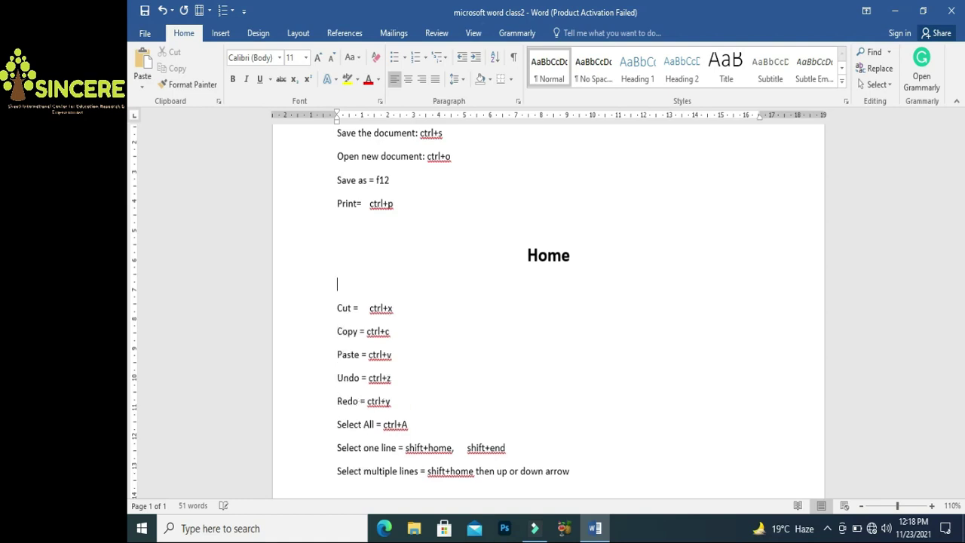
text(Clipboard)
key(shift+Home)
key(shift+F3)
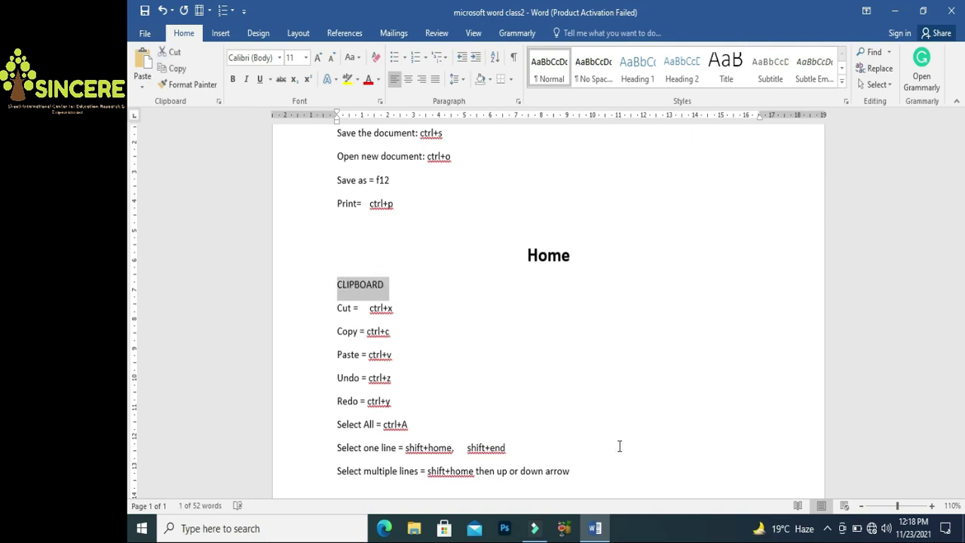
key(ctrl+b)
Indent all the entries from Cut through Select multiple lines one level under the CLIPBOARD heading
key(Down)
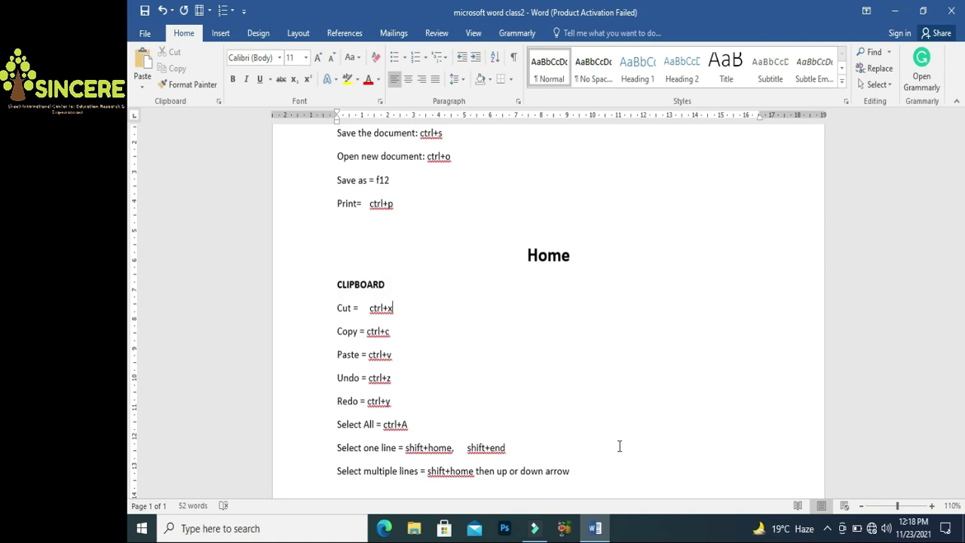
key(shift+Down)
key(shift+Down)
key(shift+Down)
key(shift+Down)
key(shift+Down)
key(shift+Down)
key(shift+Down)
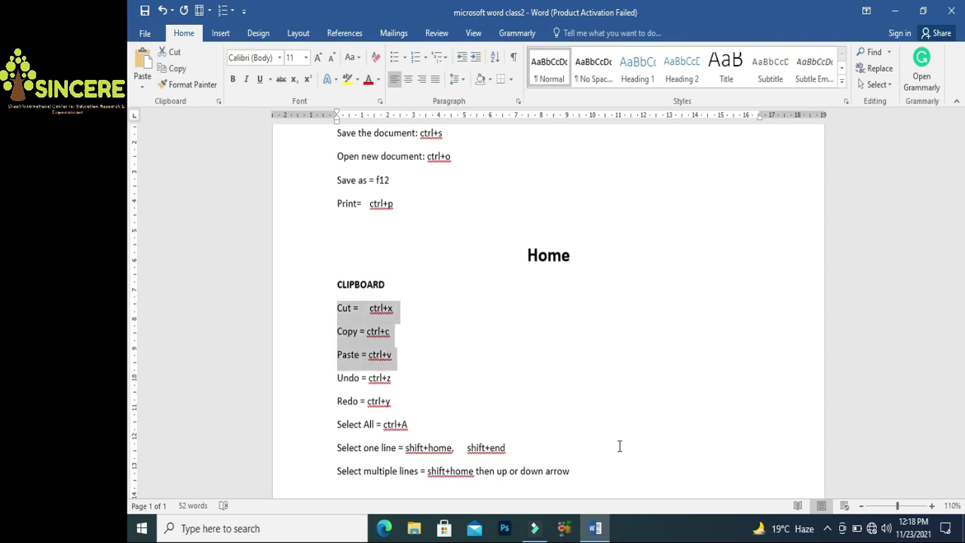
key(shift+Down)
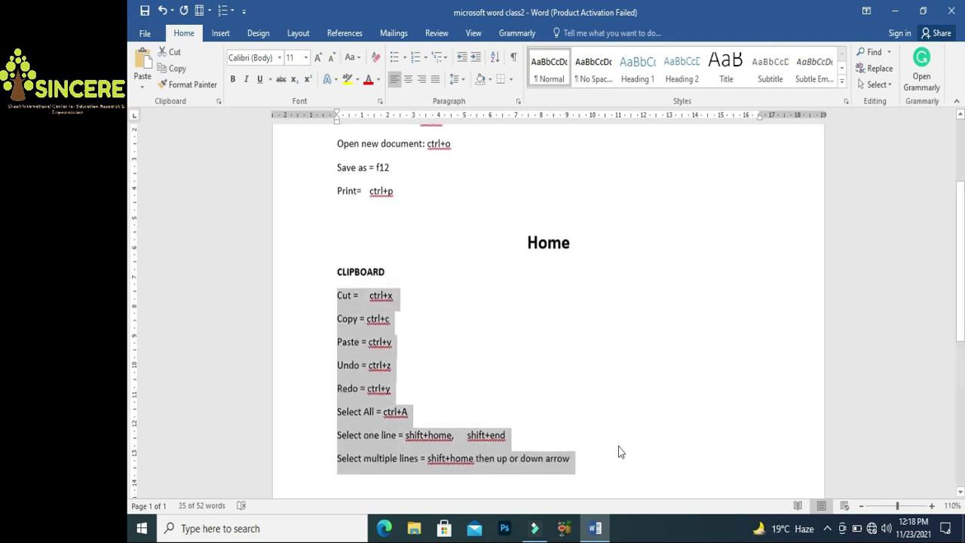
key(Tab)
Add the bold heading "FONT" below the Select multiple lines entry, with an indented sample line "xyz" under it
key(Down)
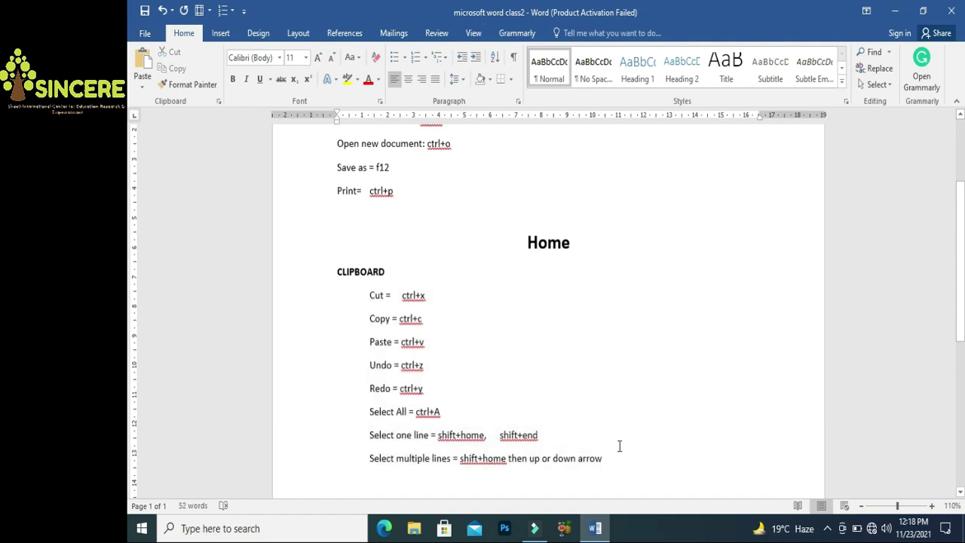
text(FONT)
key(shift+Home)
key(ctrl+b)
key(End)
key(Return)
key(Tab)
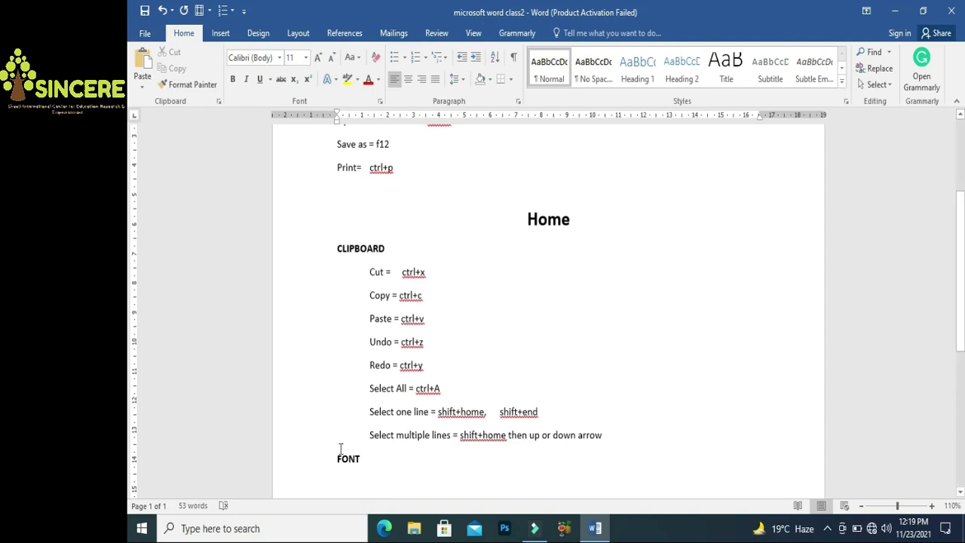
text(xyz)
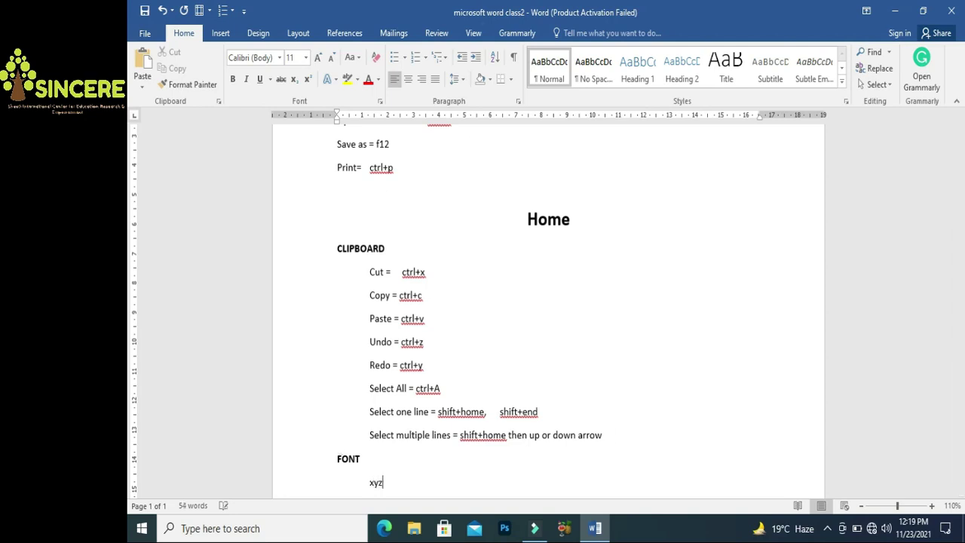
Make the "xyz" sample under FONT bold and revert it to regular weight
key(shift+Home)
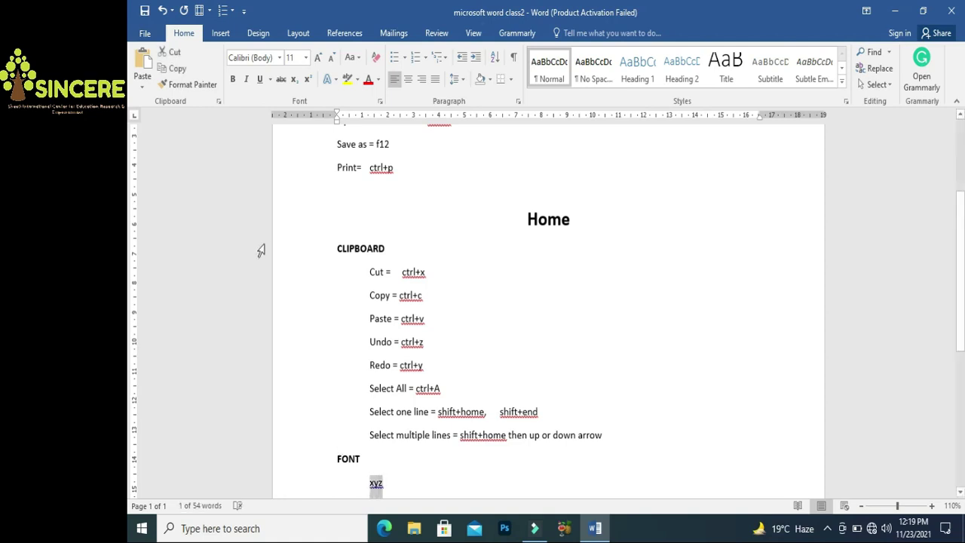
click(234, 80)
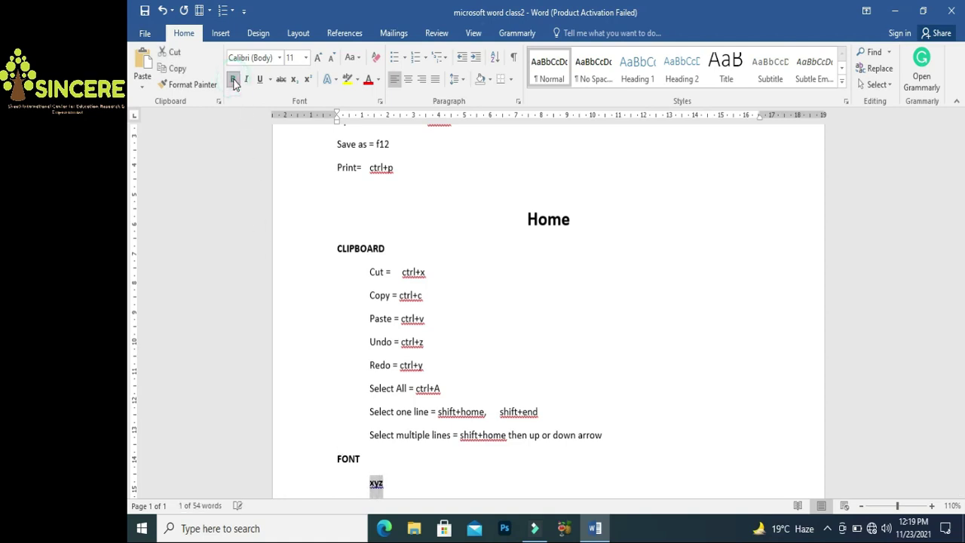
click(396, 485)
key(shift+Home)
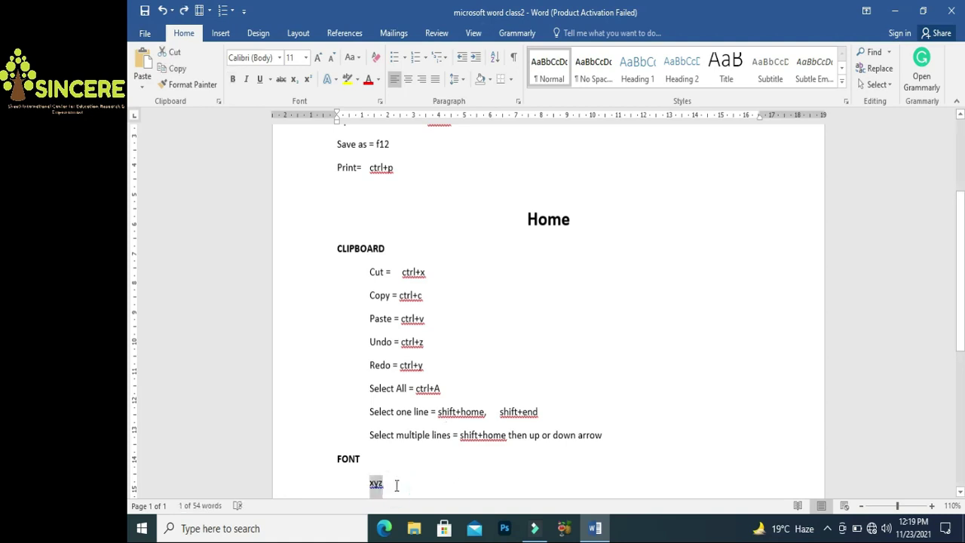
Select the "xyz" sample, apply bold a second time, and undo it
click(395, 483)
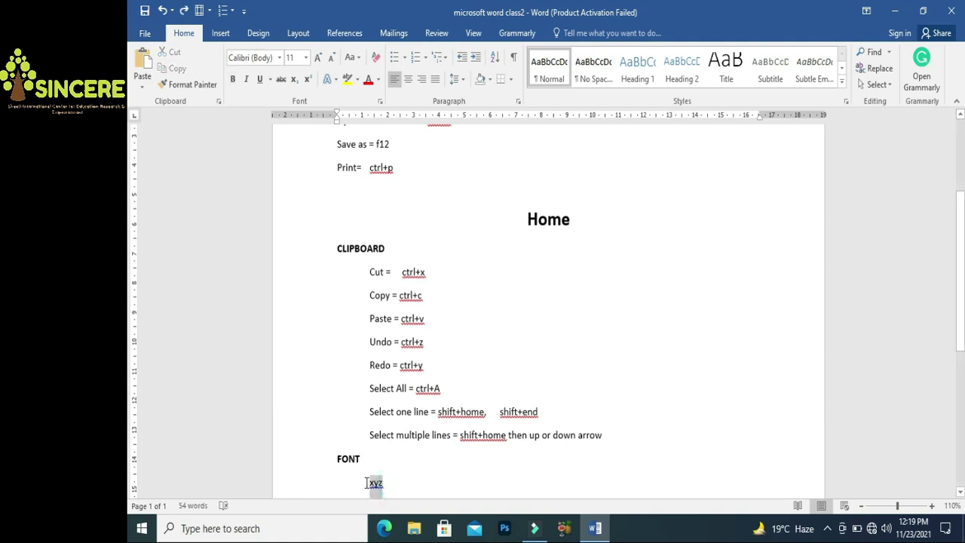
click(375, 459)
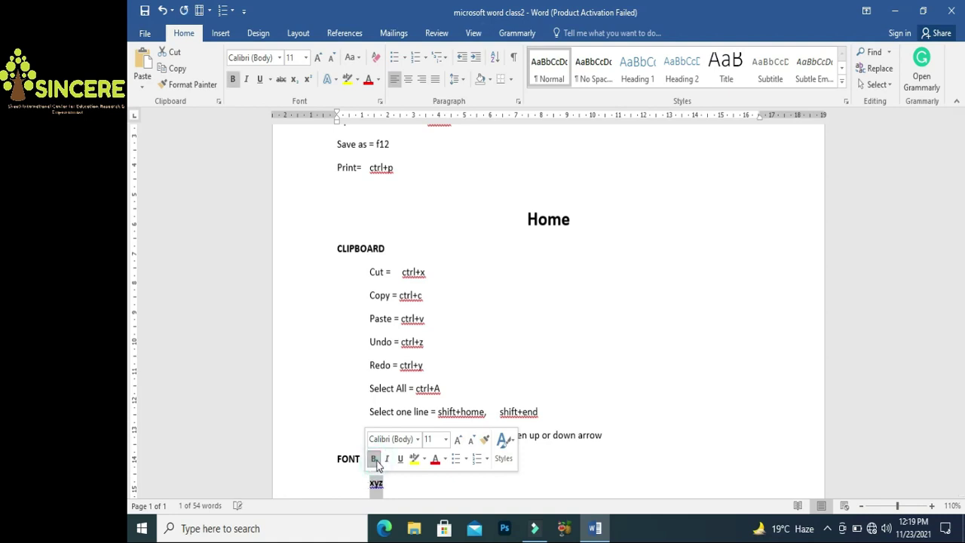
click(391, 485)
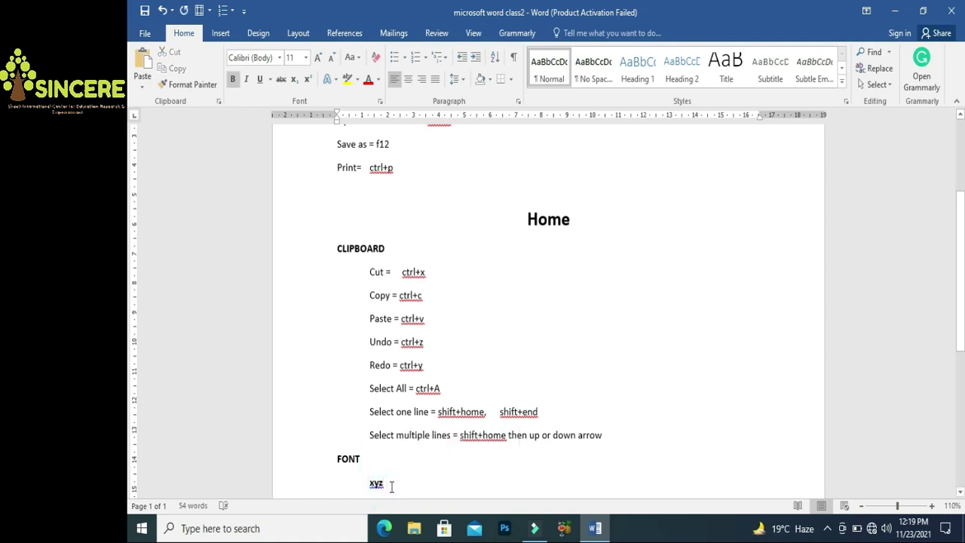
key(ctrl+z)
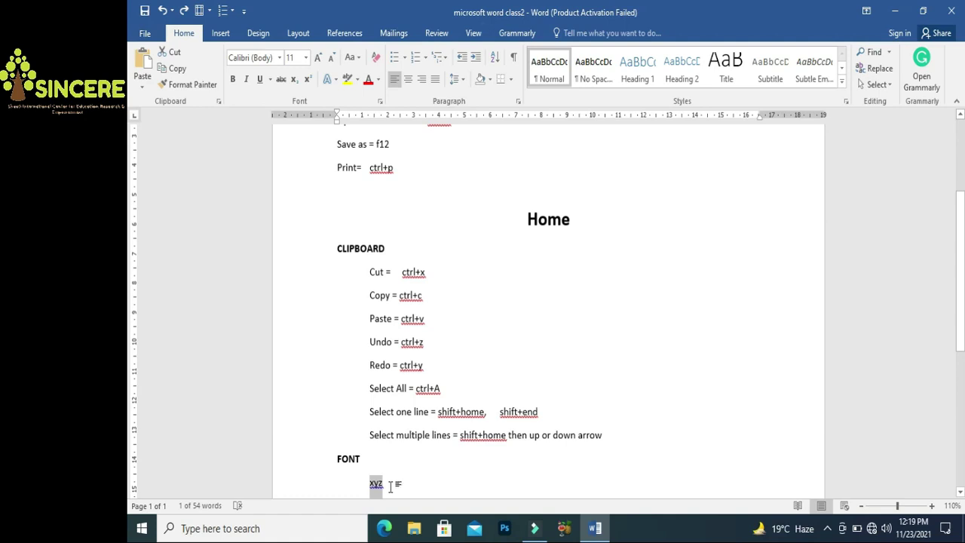
Add the line "Ctrl+b" directly below the "xyz" sample
click(391, 486)
key(Return)
text(c)
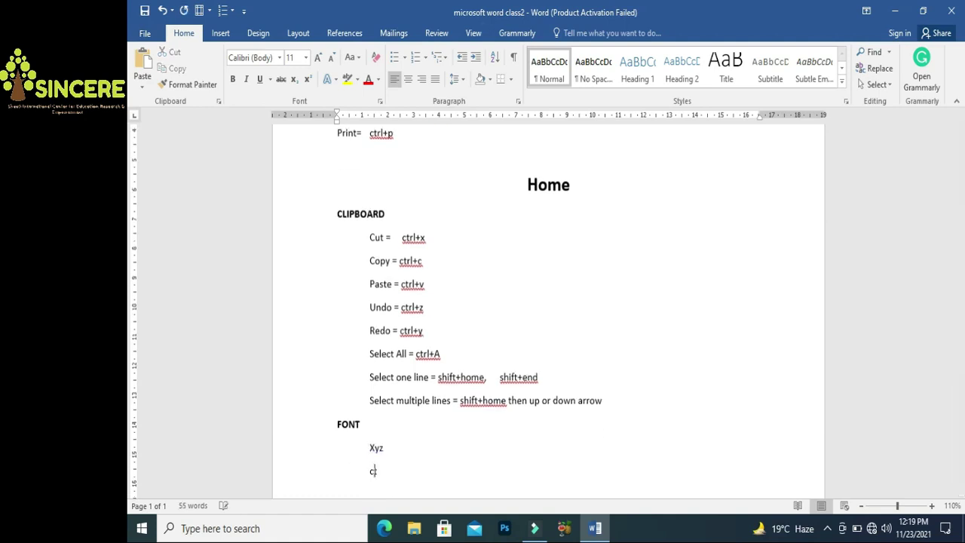
text(trl+b)
Make the "Xyz" line above "Ctrl+b" bold
double_click(391, 487)
key(Up)
key(shift+Left)
key(shift+Left)
key(shift+Left)
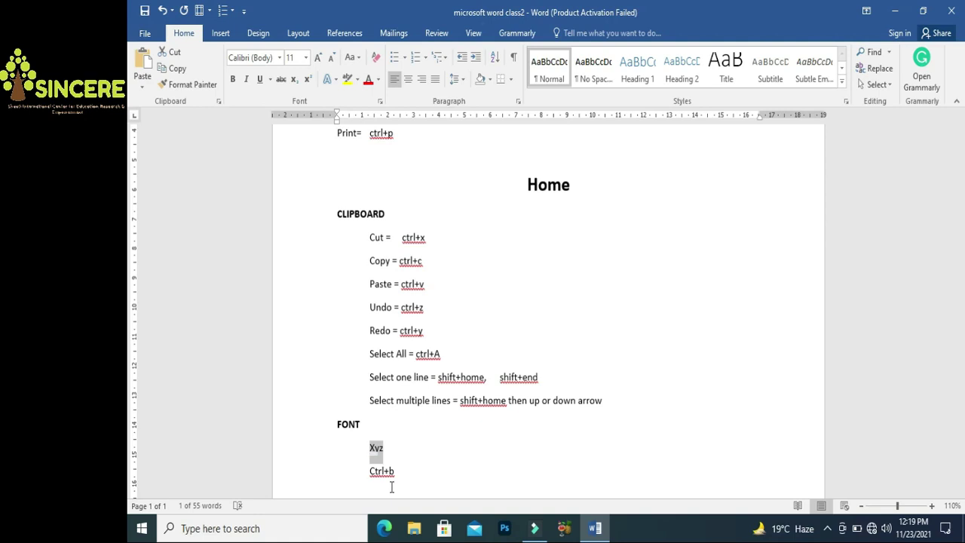
key(ctrl+b)
Replace the "Xyz" sample with the regular-weight entry "Bold" and indent the "Ctrl+b" line beneath it one level further
click(371, 448)
key(BackSpace)
key(BackSpace)
key(BackSpace)
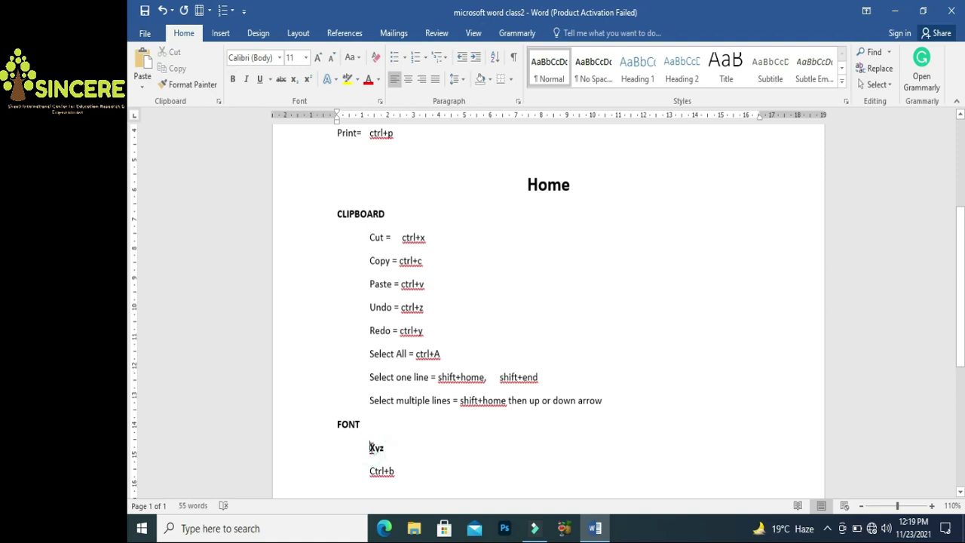
text(Bold)
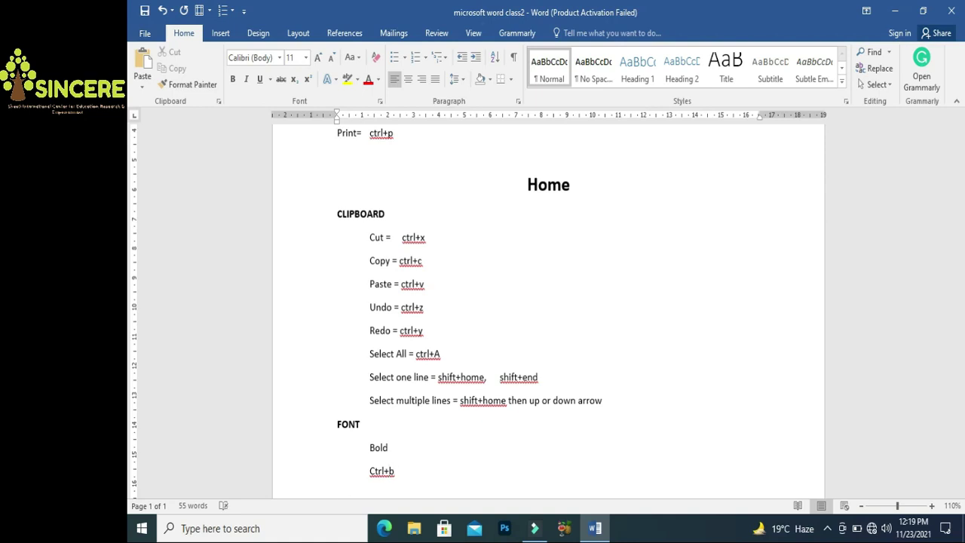
key(Tab)
key(End)
Add the entry "Italic" below the "Ctrl+b" line, with the further indented sample word "Italic" on the line under it
key(Return)
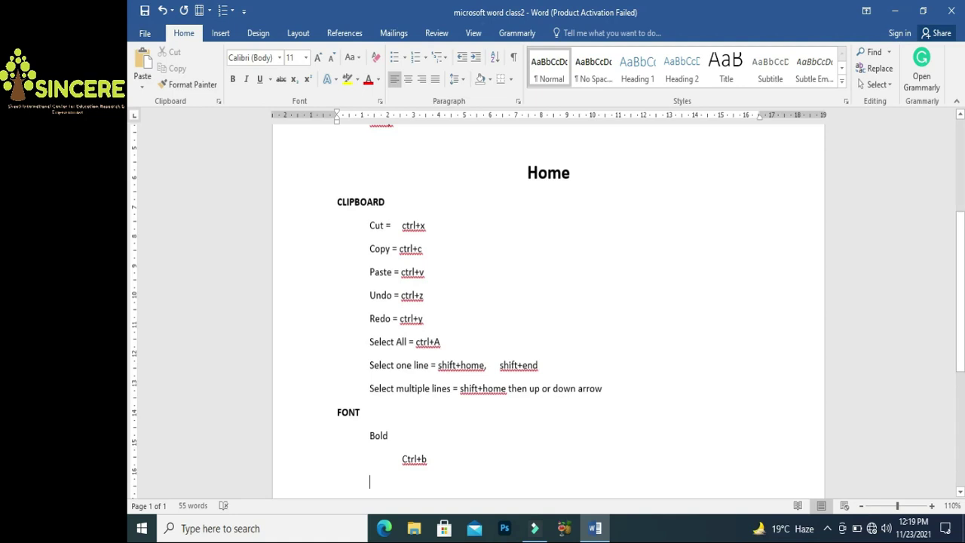
text(Ita)
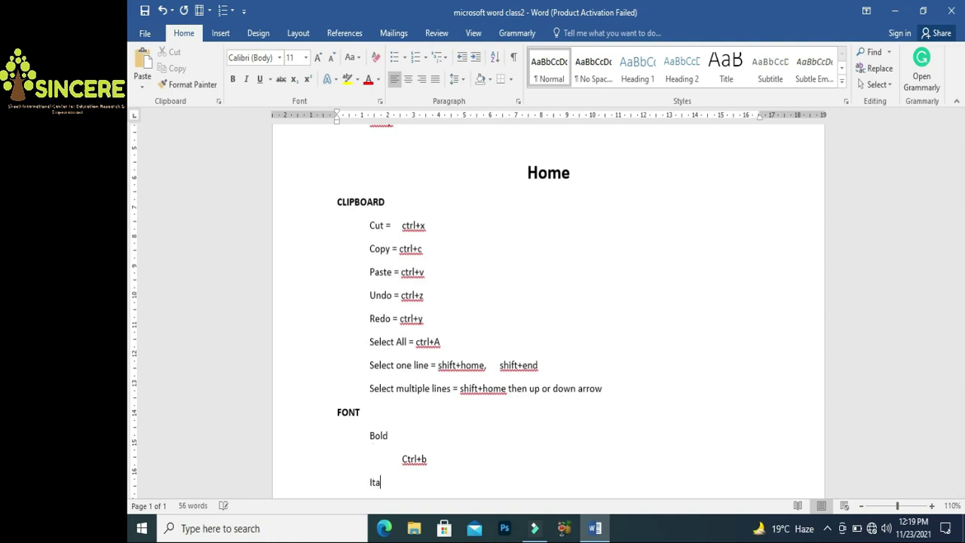
text(llic)
key(BackSpace)
click(391, 481)
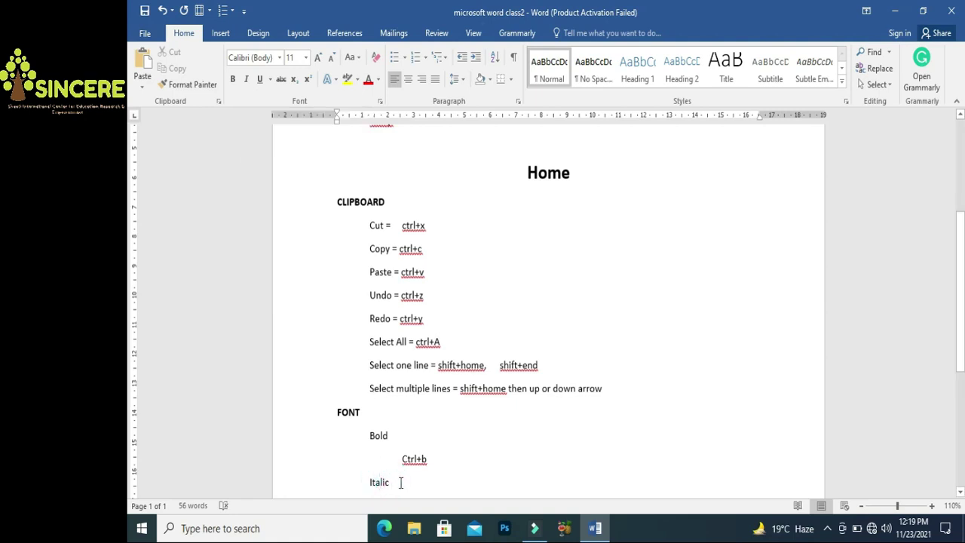
key(Return)
key(Tab)
text(Italic)
Apply italic formatting to the indented sample word "Italic" at the end of the FONT list
key(shift+Left)
key(shift+Left)
key(shift+Left)
key(shift+Left)
key(shift+Left)
key(shift+Left)
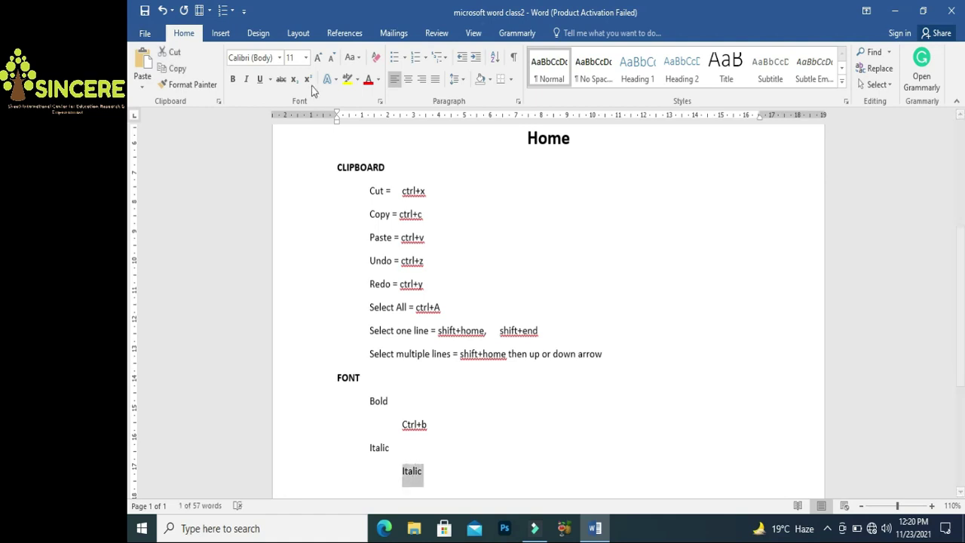
click(245, 78)
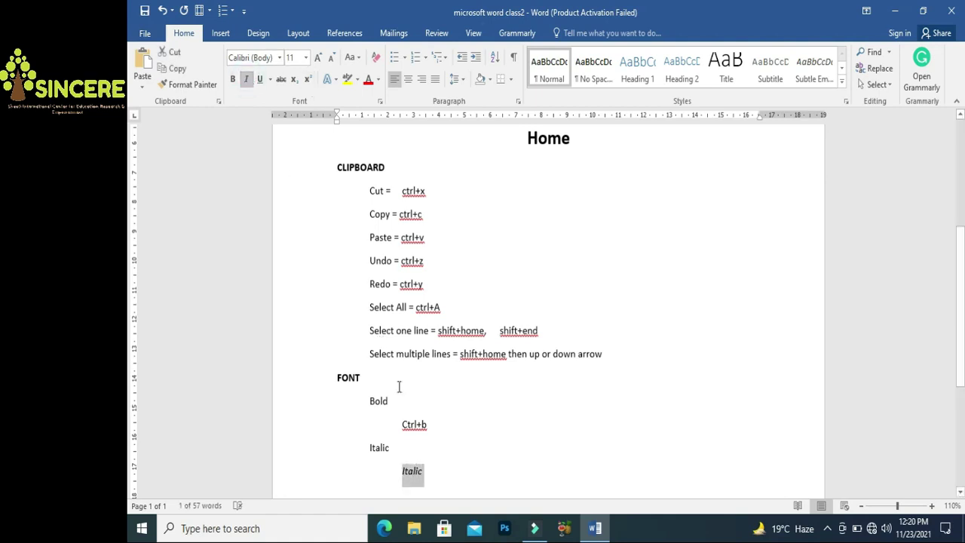
Undo the italic on the indented sample word "Italic" and apply italic formatting to it again
key(ctrl+z)
click(440, 474)
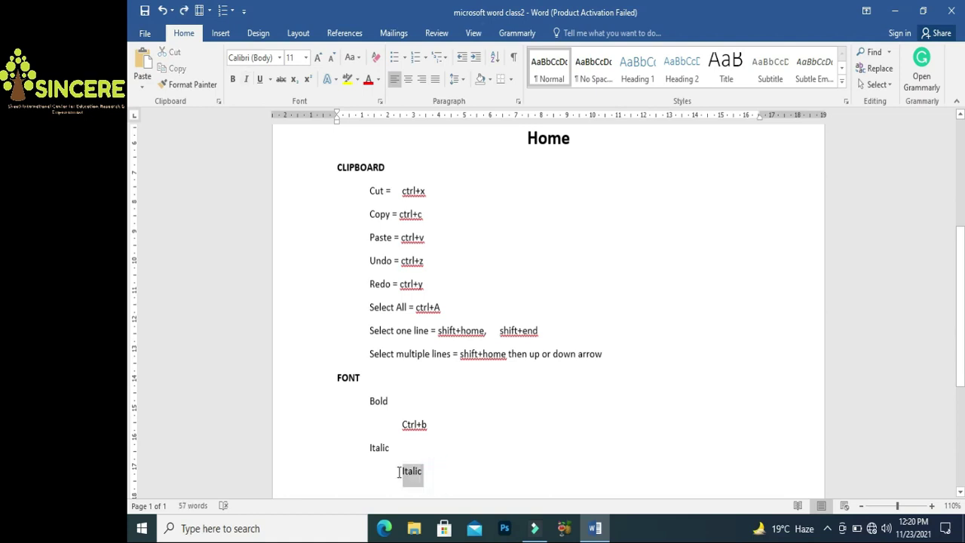
drag(400, 472, 423, 472)
click(419, 448)
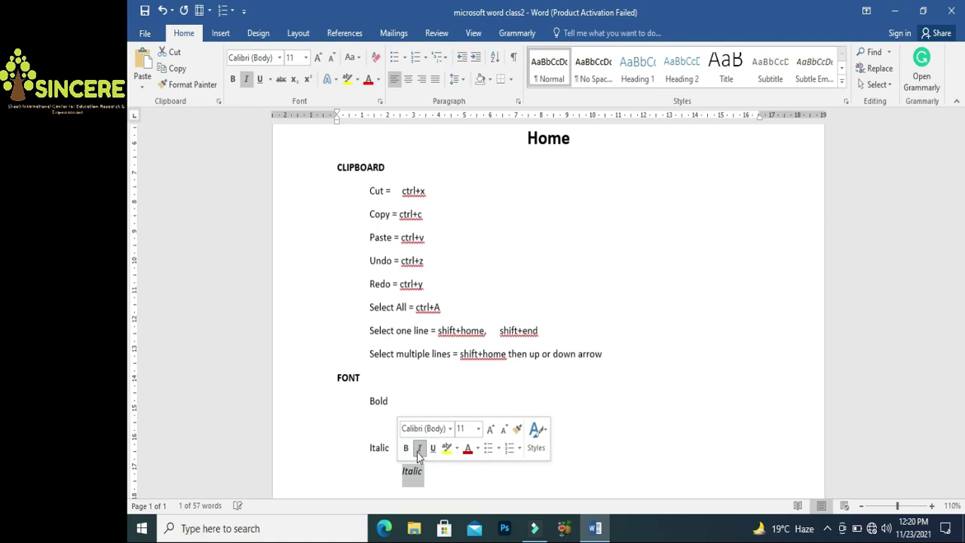
click(429, 477)
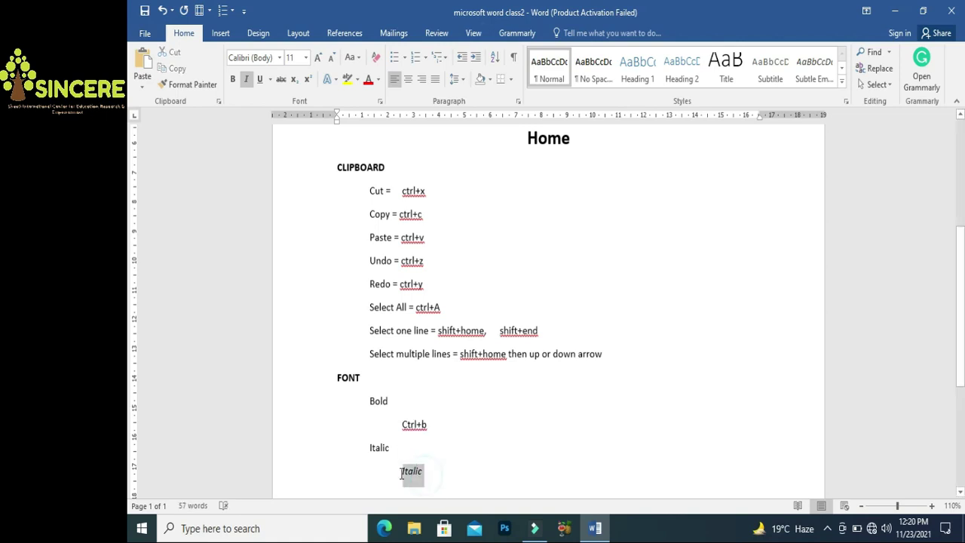
double_click(401, 474)
text(ct)
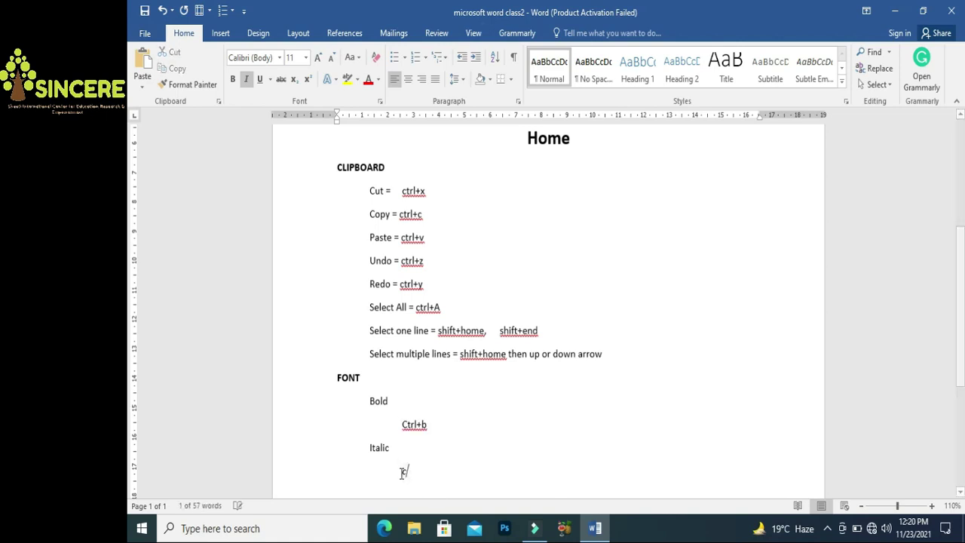
key(BackSpace)
key(BackSpace)
key(ctrl+z)
key(ctrl+z)
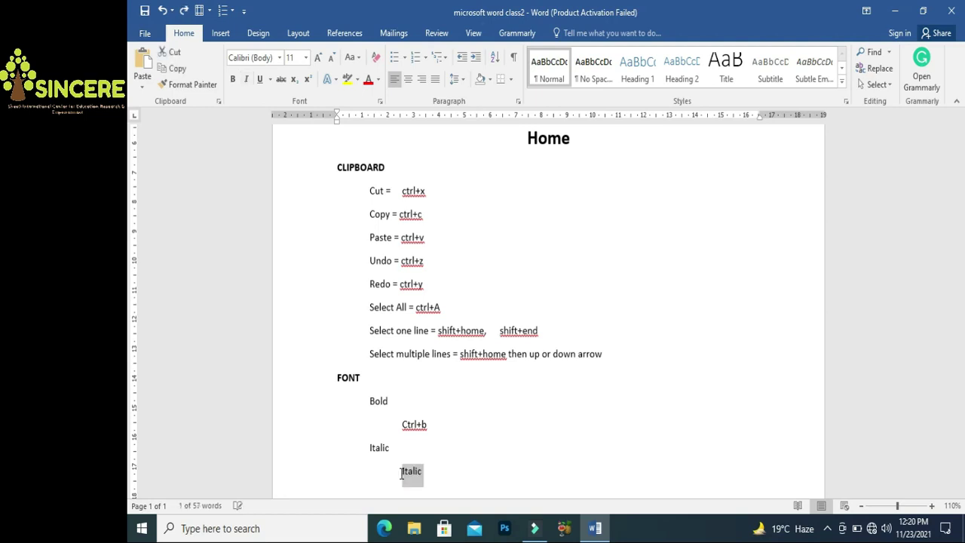
Replace the indented sample word "Italic" with "Ctrl+i" and make that line italic
text(ctrl)
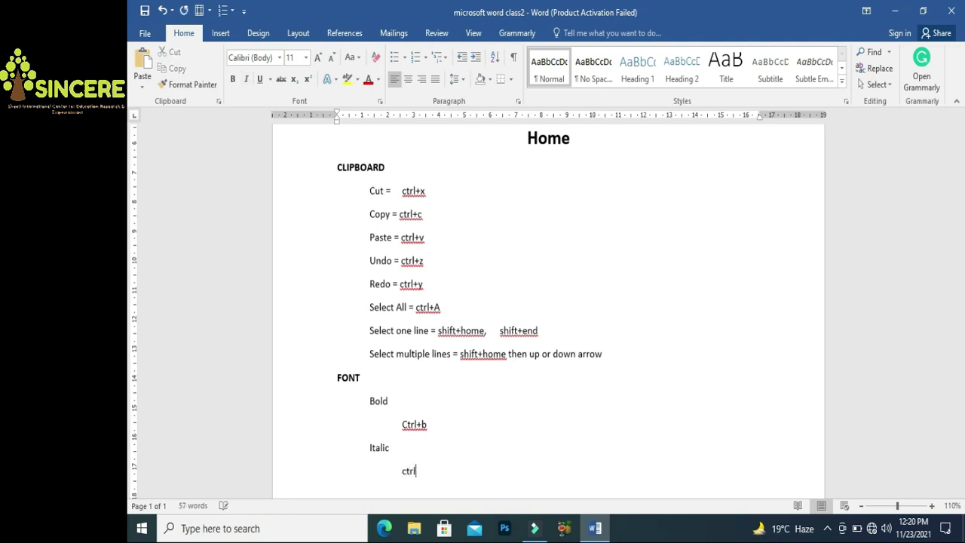
text(+i)
key(shift+Home)
key(ctrl+i)
click(465, 475)
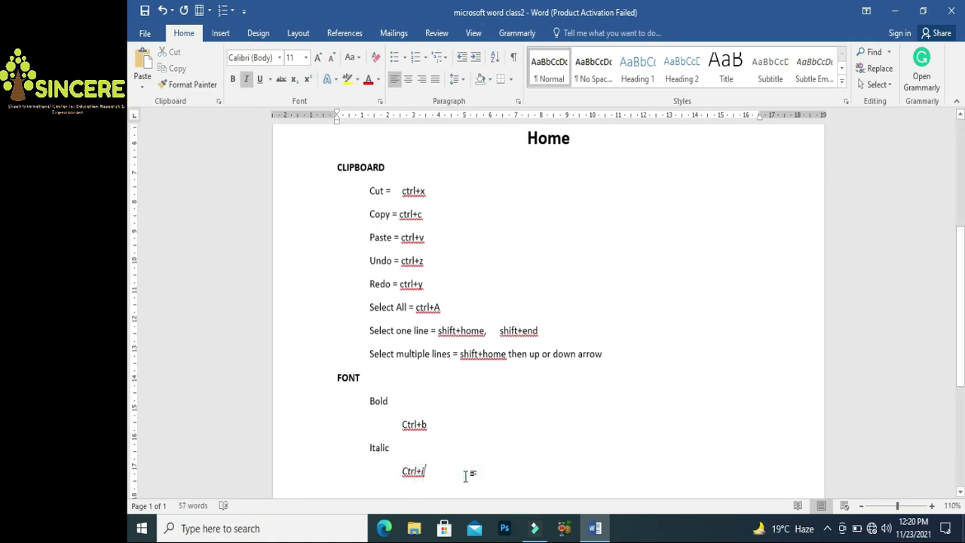
Add the non-italic entry "Underline" below "Ctrl+i", with the further indented sample word "Underline" on the line under it
key(Return)
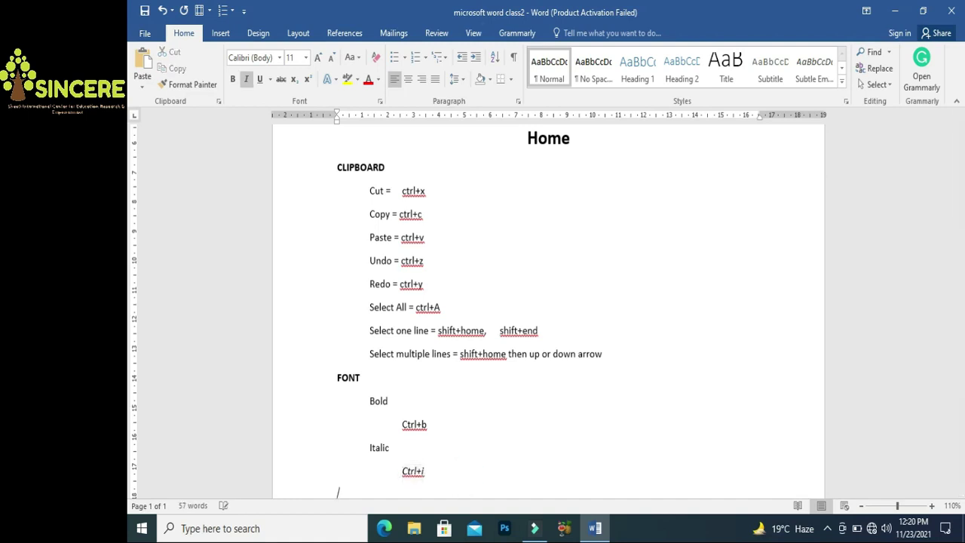
key(ctrl+i)
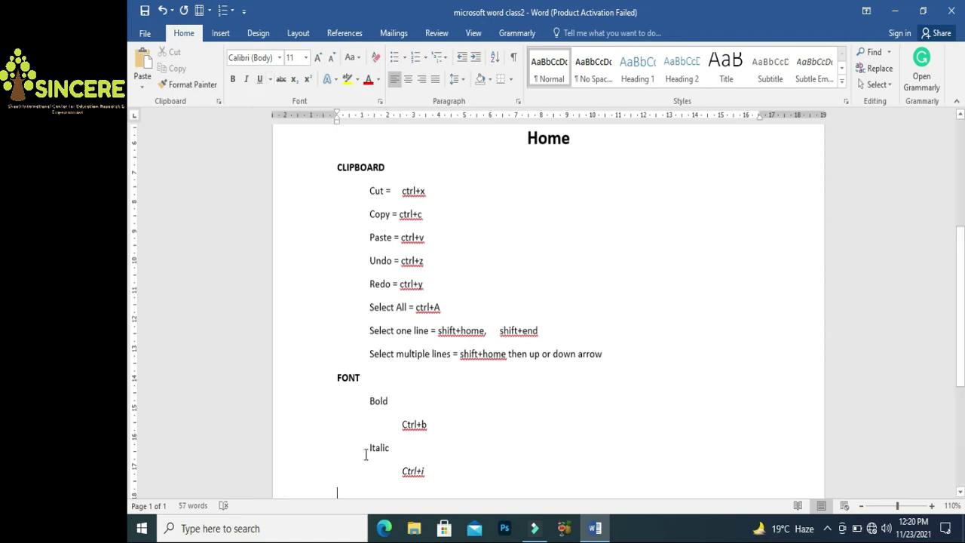
text(Und)
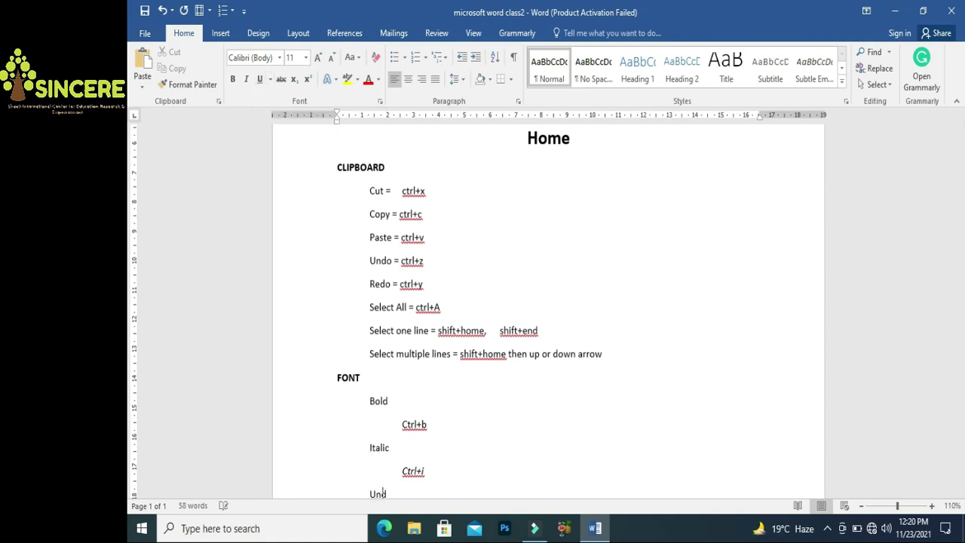
text(erline)
key(Return)
key(Tab)
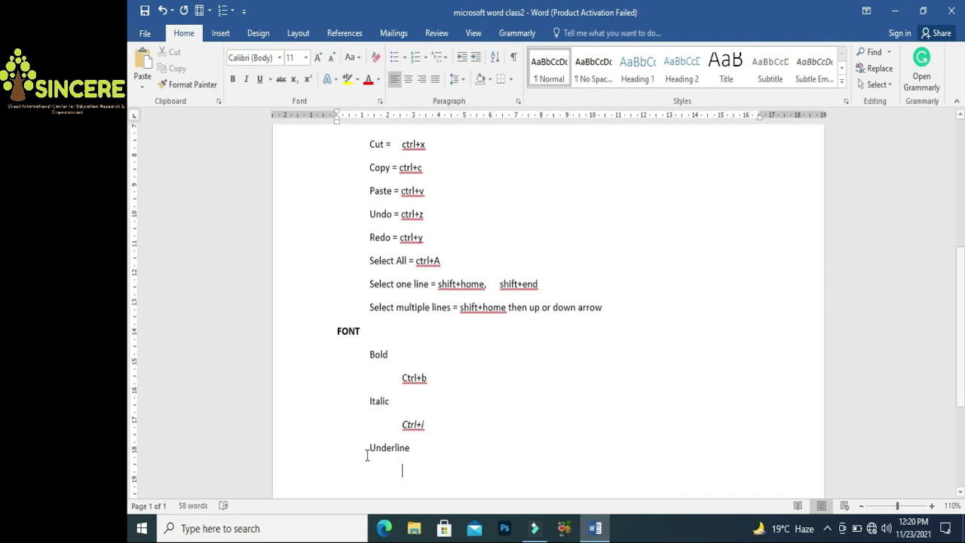
text(underline)
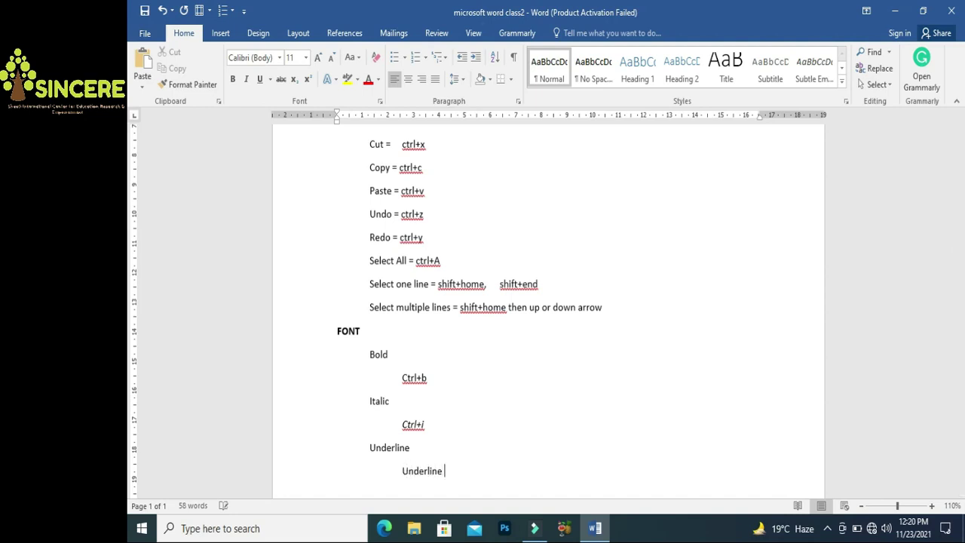
Try underlining the indented sample word "Underline" twice, undoing the formatting each time
drag(459, 473, 411, 475)
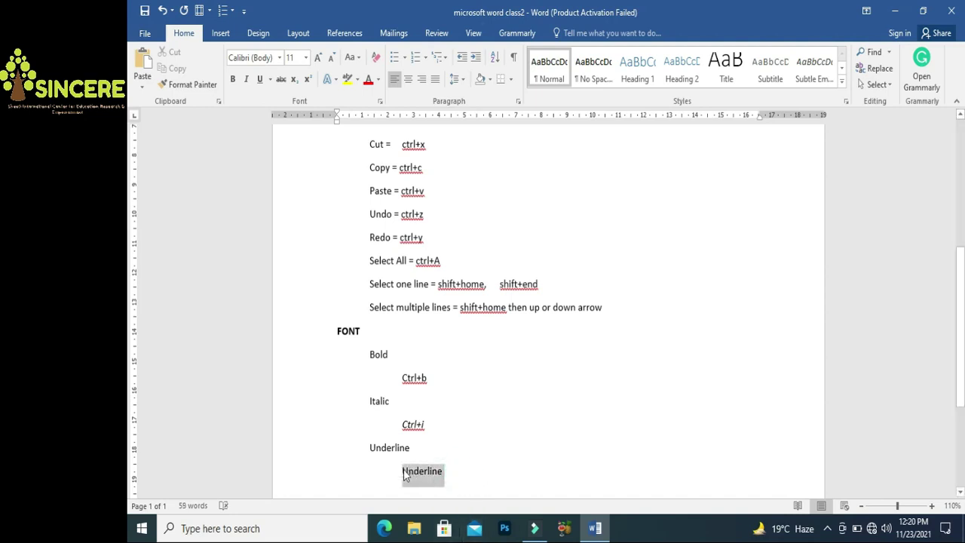
click(259, 85)
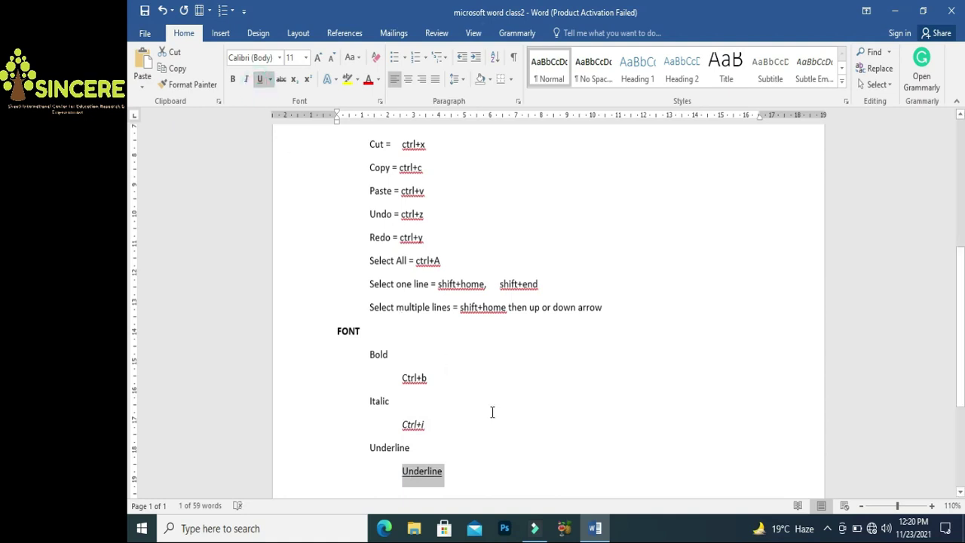
click(464, 477)
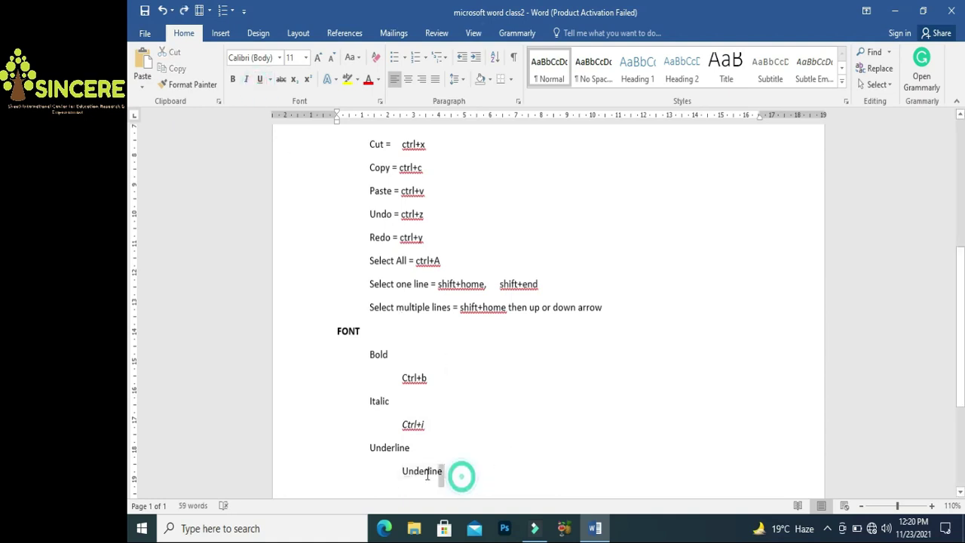
drag(446, 473, 402, 474)
click(438, 448)
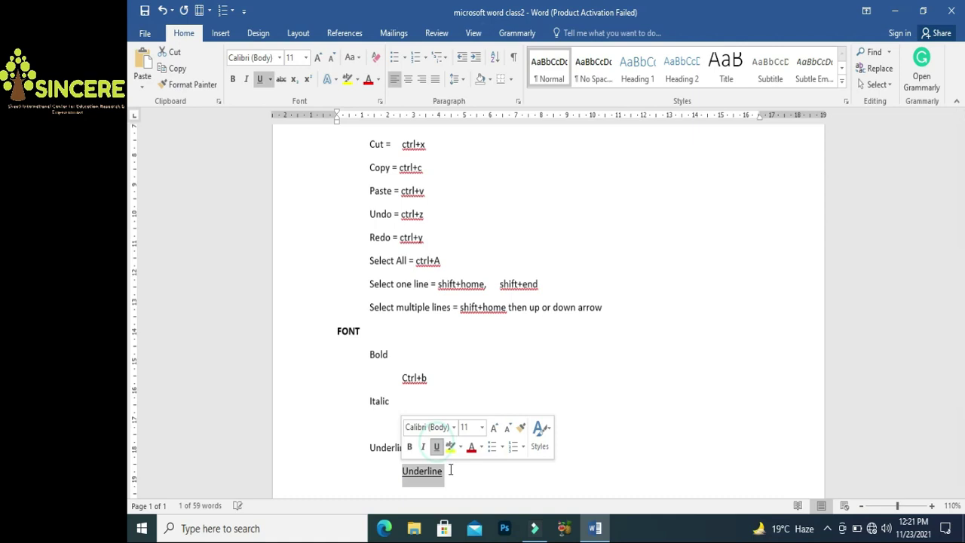
click(452, 478)
key(ctrl+z)
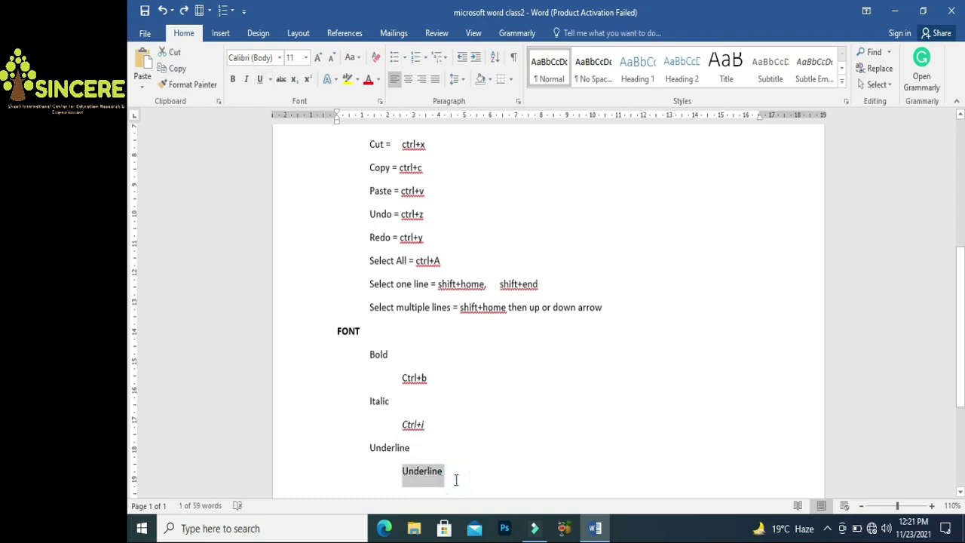
Replace the indented sample word "Underline" with "Ctrl+u" and toggle underlining on and off on it
text(Ctrl+)
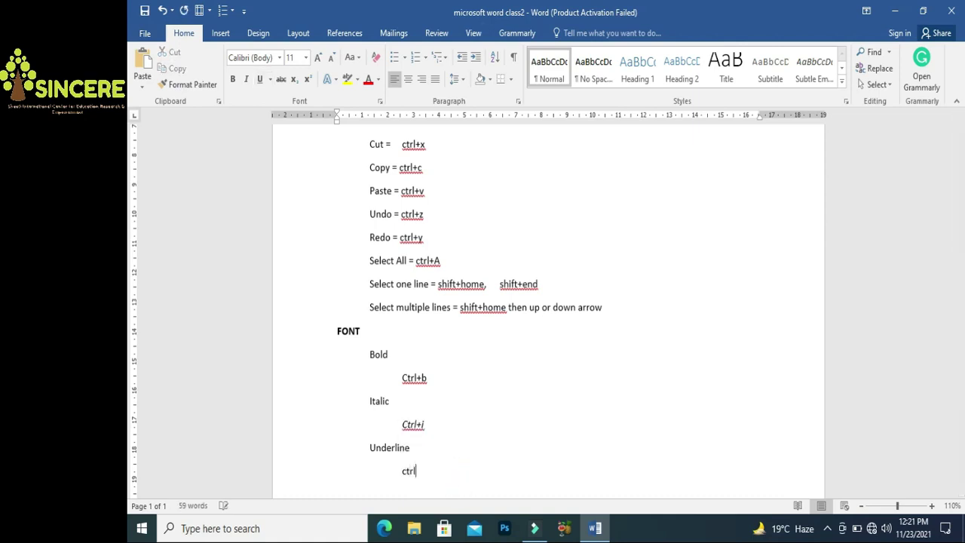
text(u)
key(shift+Home)
key(ctrl+u)
key(ctrl+u)
Underline the "Ctrl+u" text beneath the "Underline" entry
drag(426, 471, 401, 470)
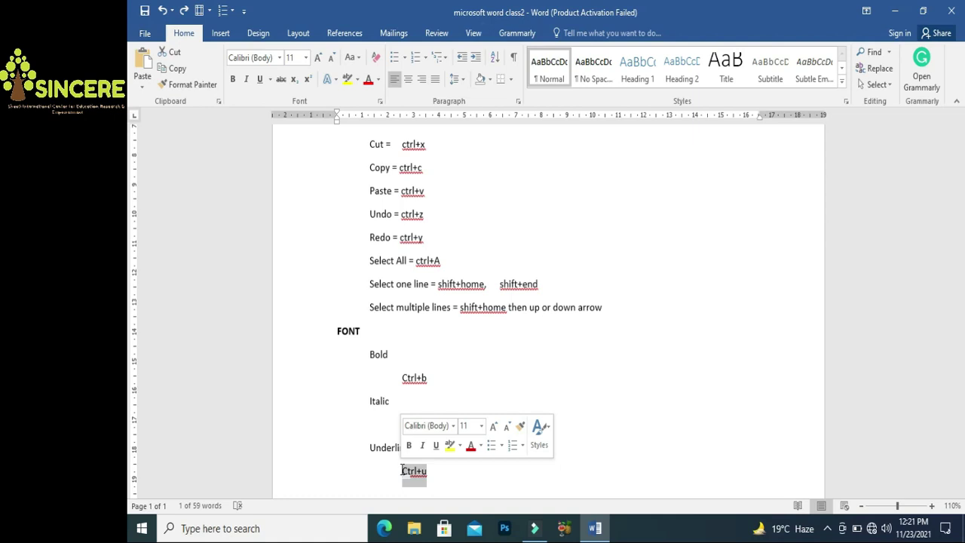
click(429, 474)
click(430, 473)
key(shift+Left)
key(shift+Left)
key(ctrl+u)
click(481, 483)
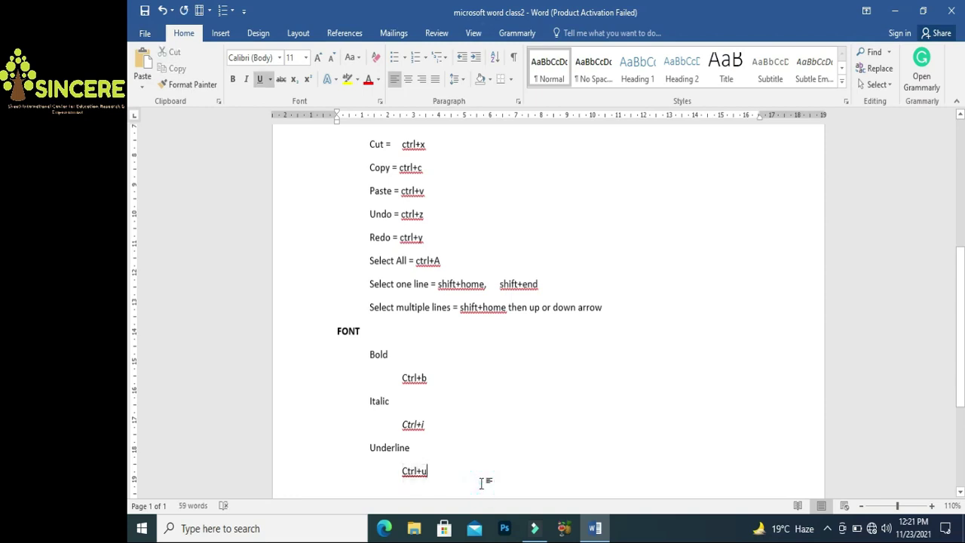
Add "Ctrl+u" to the spelling dictionary and start a new line below it
right_click(416, 472)
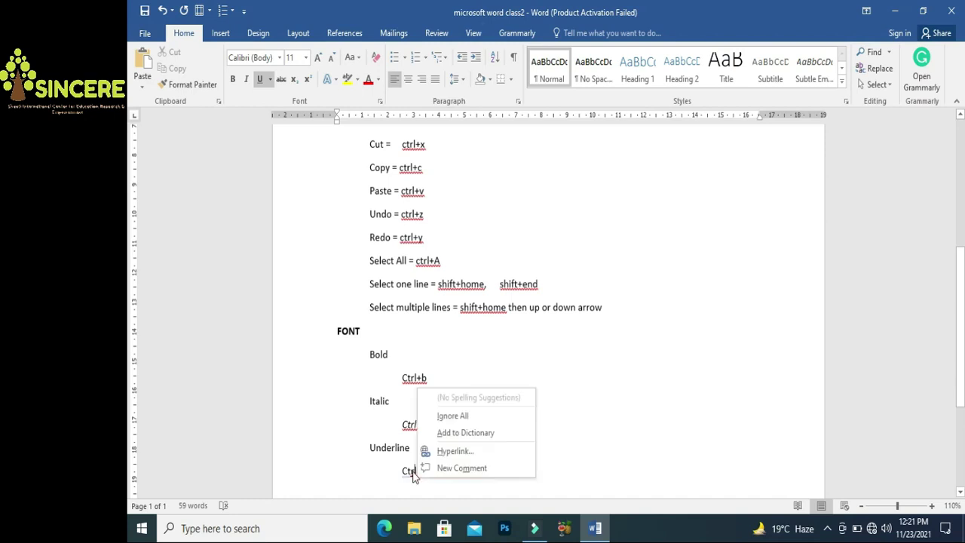
click(459, 431)
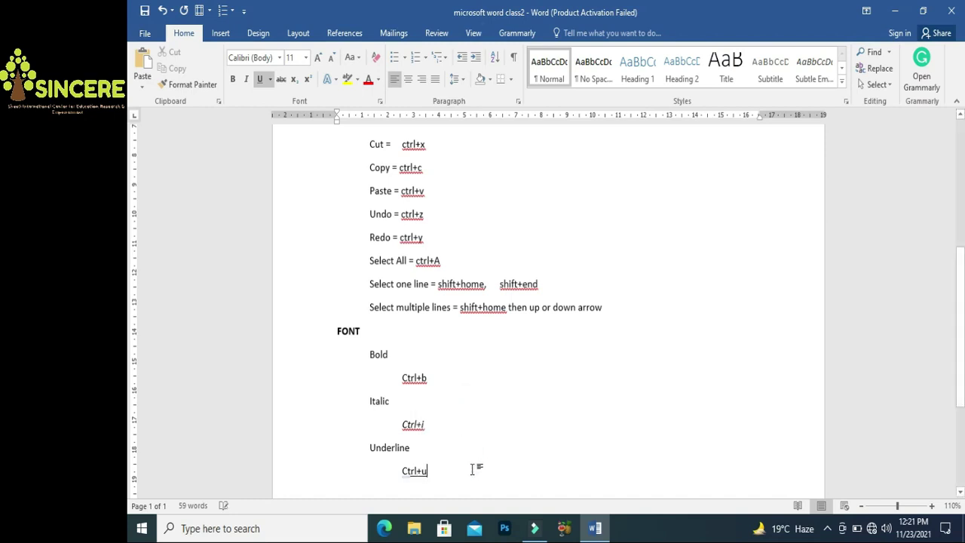
key(Return)
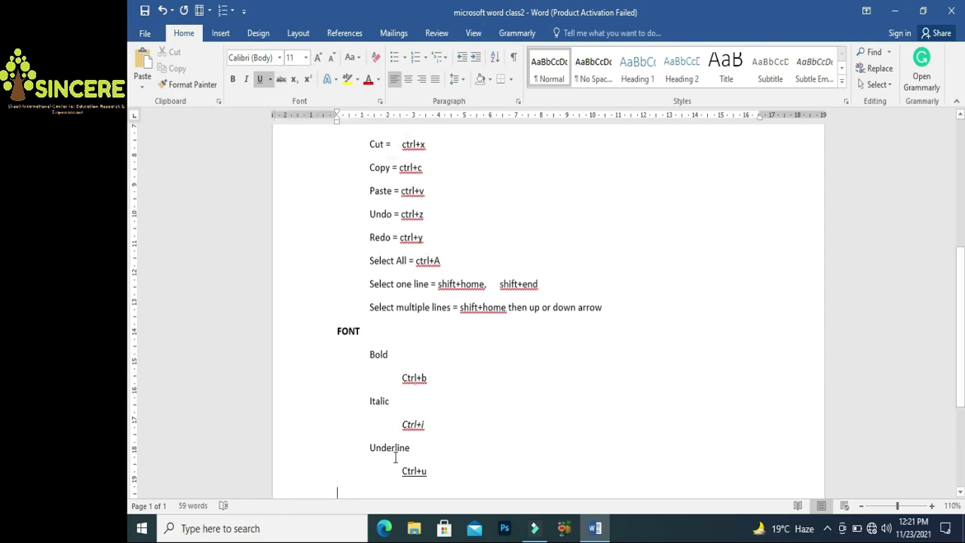
Try strikethrough formatting on the "Underline" entry and undo it
click(367, 447)
drag(382, 447, 411, 447)
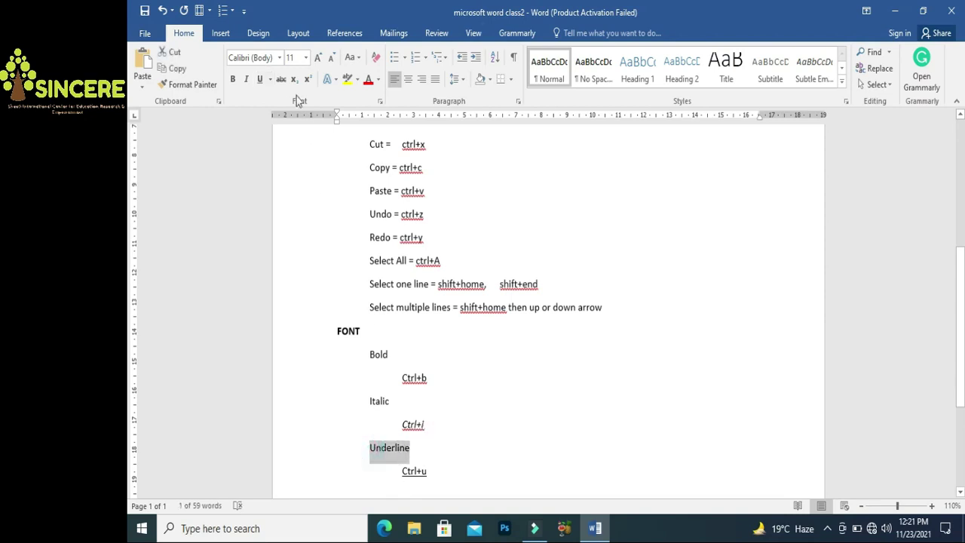
click(281, 80)
click(423, 451)
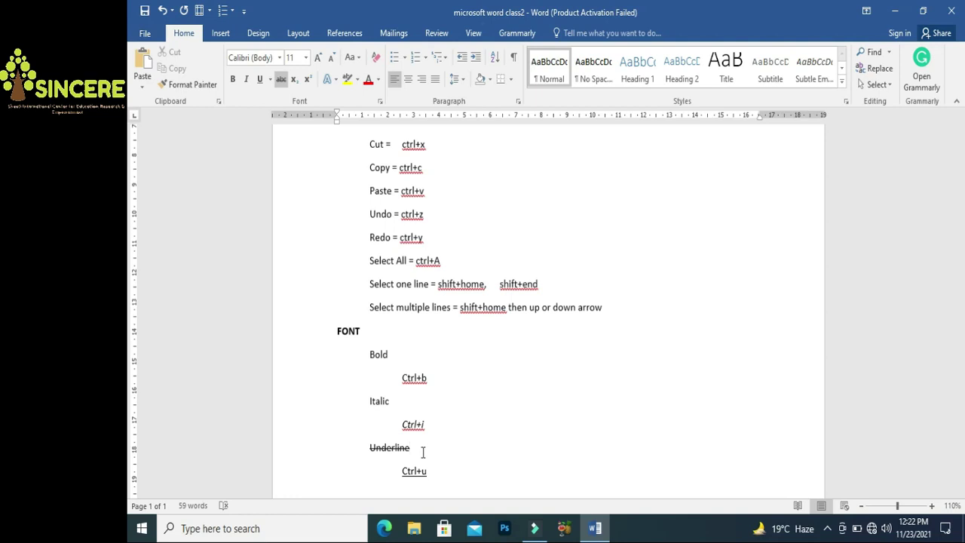
drag(410, 448, 369, 447)
key(ctrl+z)
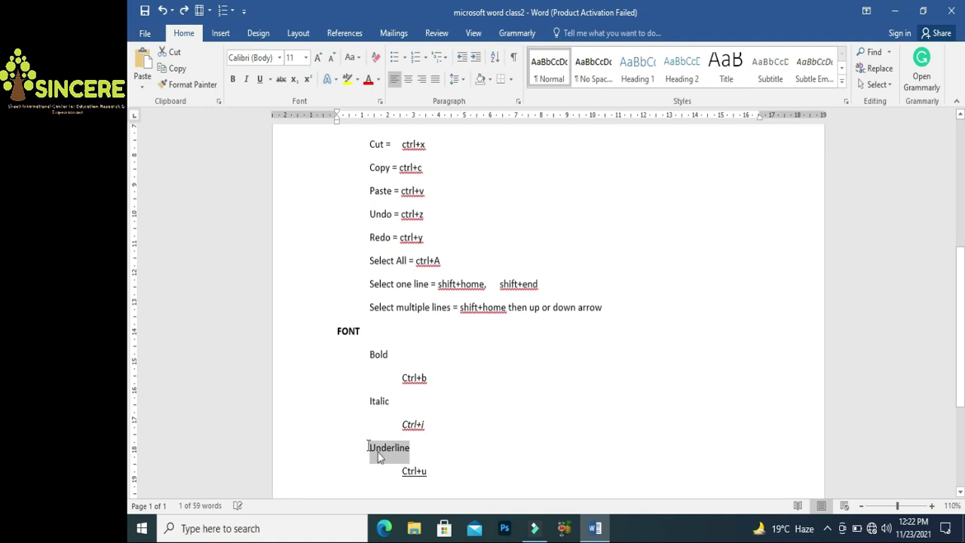
Start a new line after "Ctrl+u", and enlarge the FONT heading to size 12 and finally to 18
click(435, 473)
key(Return)
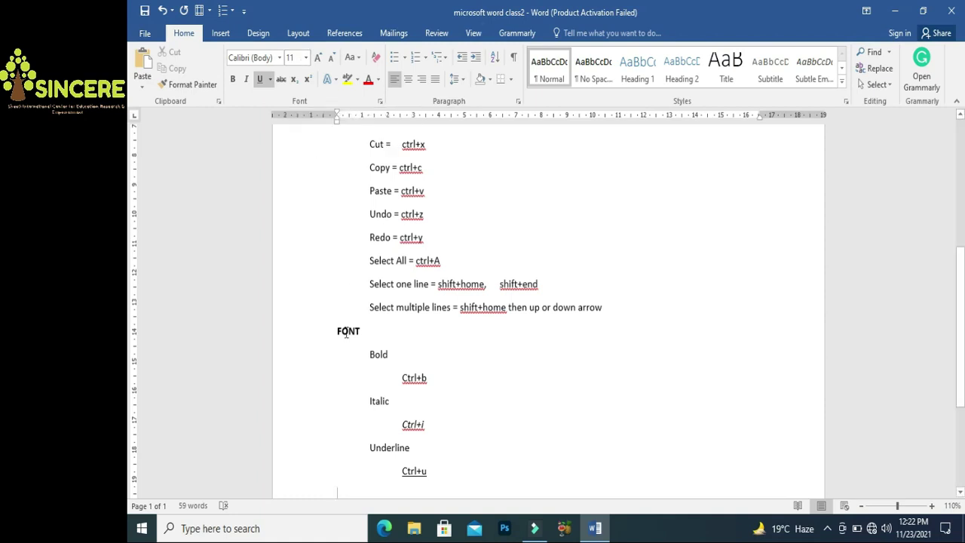
drag(337, 332, 357, 336)
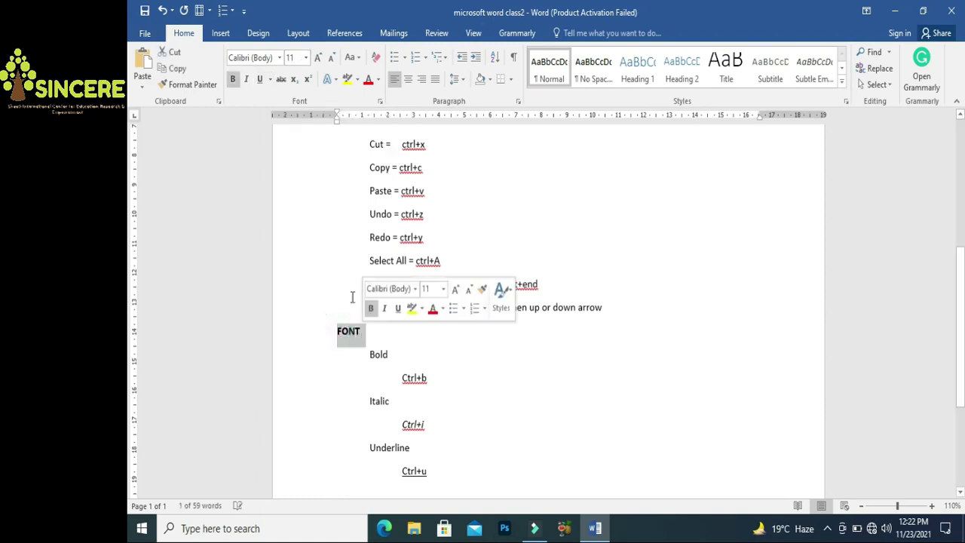
click(306, 58)
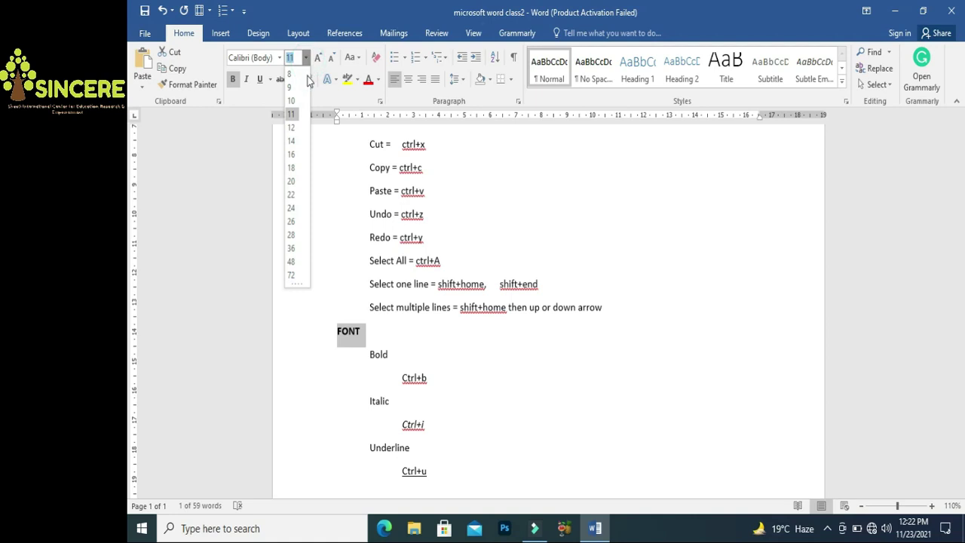
click(292, 131)
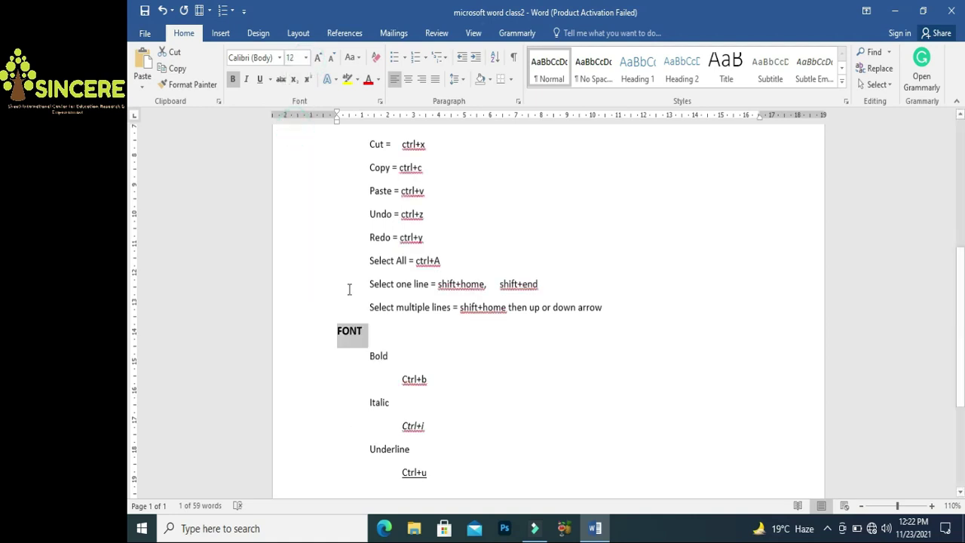
click(305, 60)
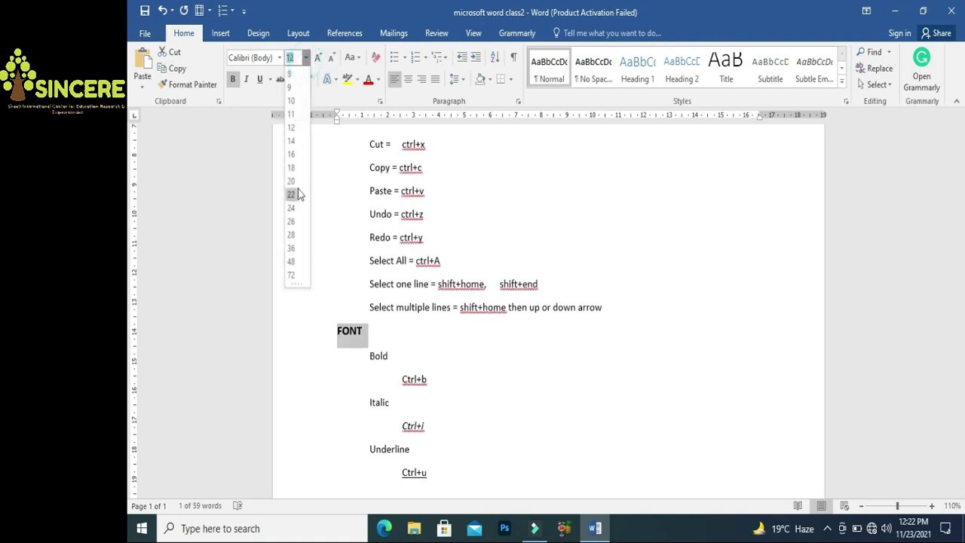
click(290, 161)
click(419, 353)
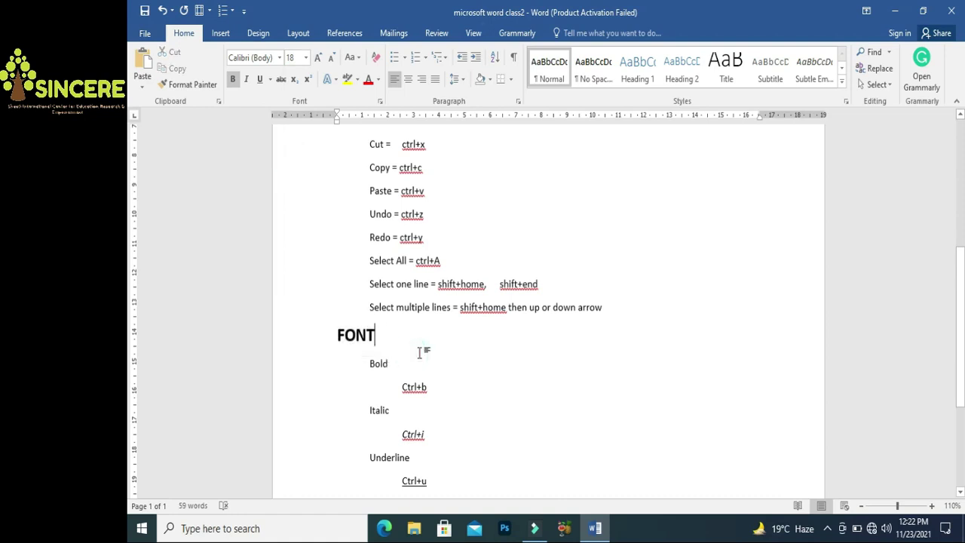
Add the entry "Size" without underlining below "Ctrl+u", indented one level, and start a new line after it
key(Down)
key(Down)
key(Down)
key(Down)
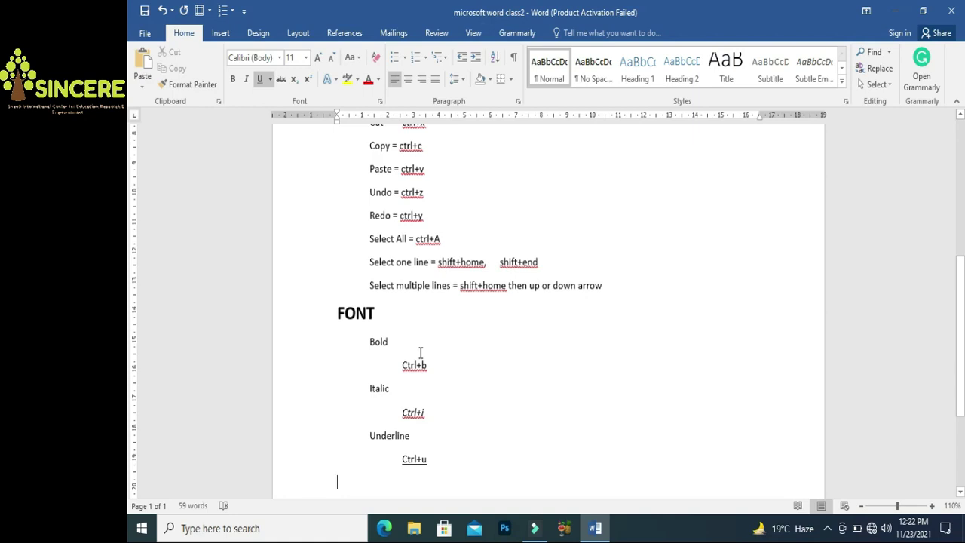
key(Tab)
key(ctrl+z)
key(ctrl+u)
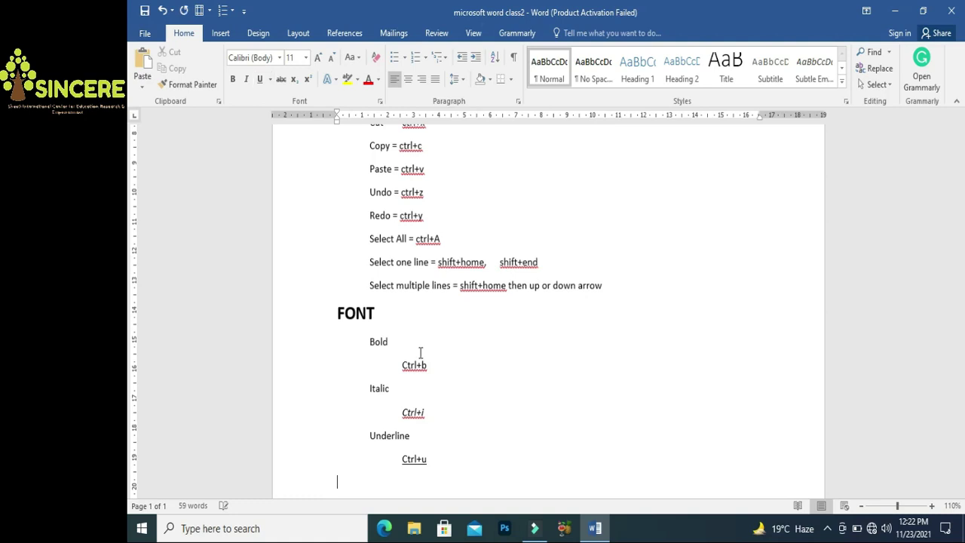
key(Tab)
text(Size)
key(Return)
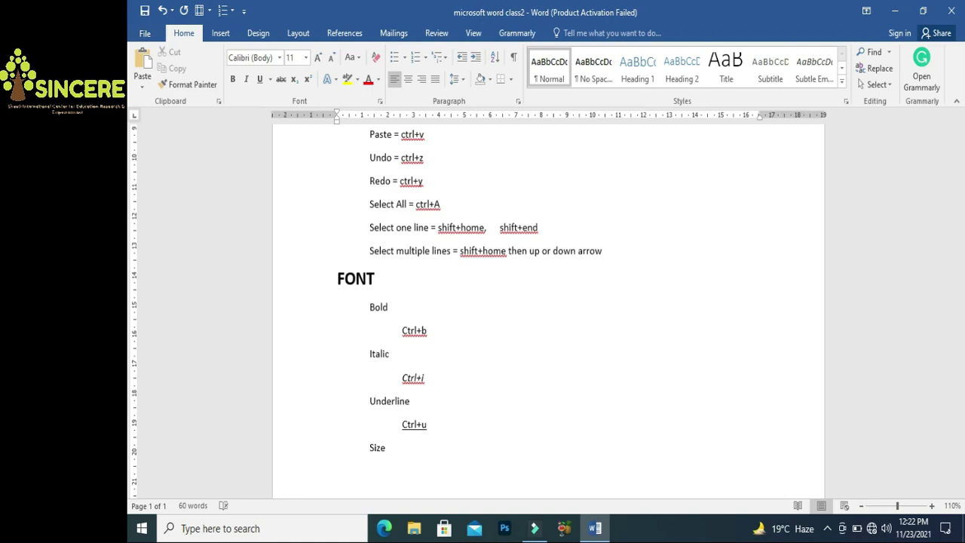
Add the entry "18 ctrl+]" below "Size", indented two levels
key(Tab)
text(18)
key(shift+Left)
key(shift+Left)
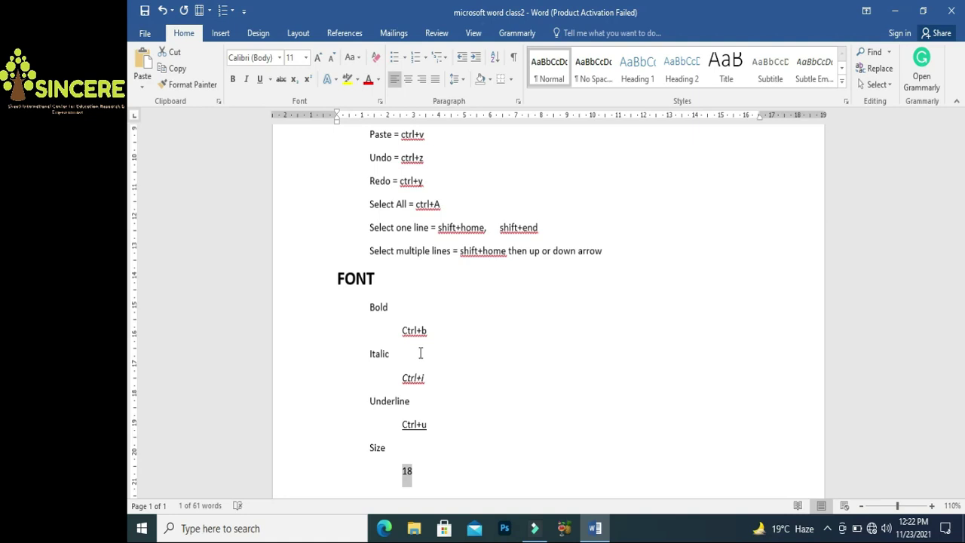
key(Right)
text(ctrl)
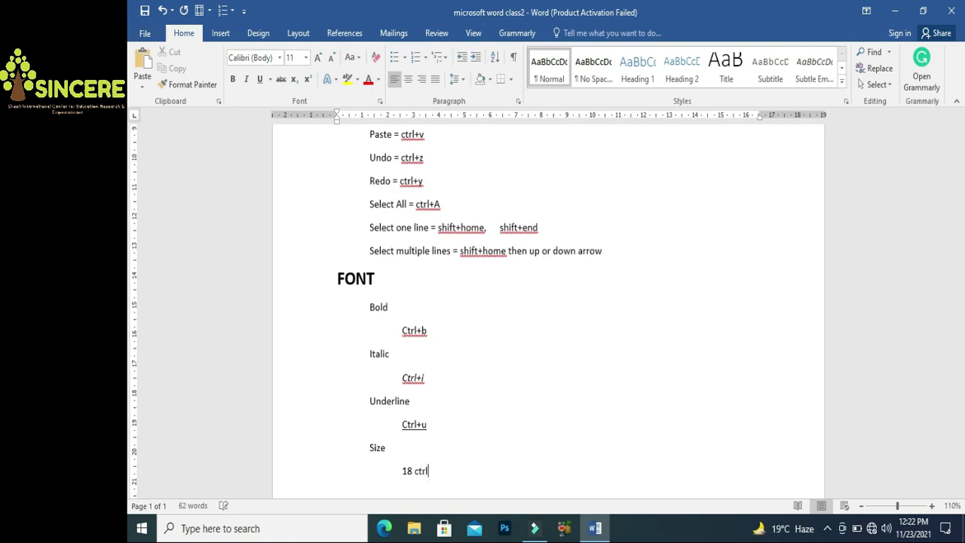
text(+])
Enlarge the "18 ctrl+]" entry point by point to font size 22
click(440, 471)
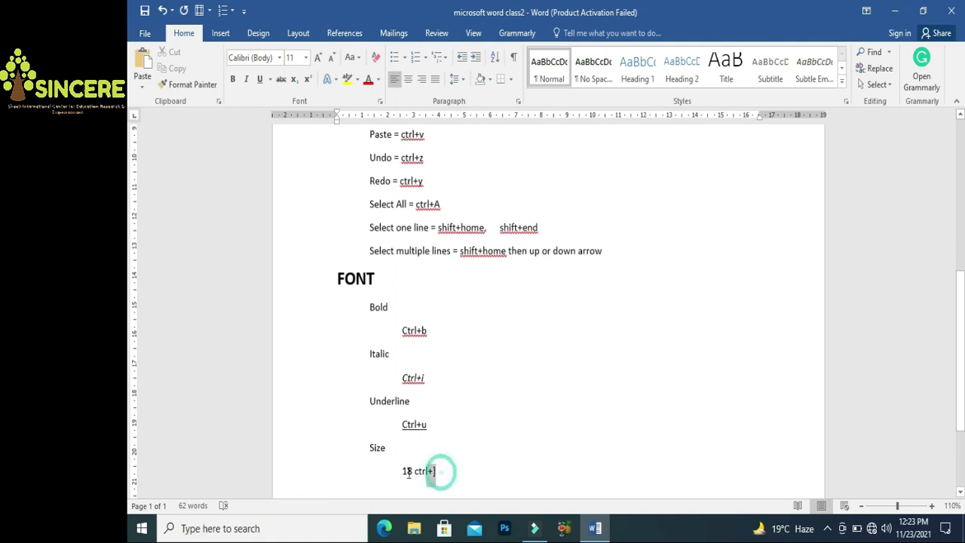
drag(408, 472, 400, 473)
key(ctrl+bracketright)
key(ctrl+bracketright)
key(ctrl+bracketright)
key(ctrl+bracketright)
key(ctrl+bracketright)
key(ctrl+bracketright)
key(ctrl+bracketright)
key(ctrl+bracketright)
key(ctrl+bracketright)
key(ctrl+bracketright)
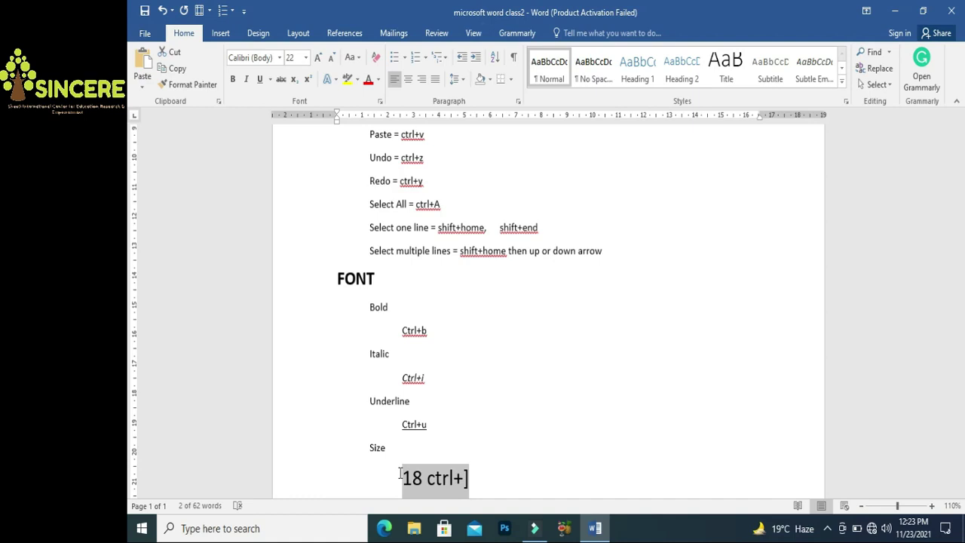
Append "ctrl+[" to the "18 ctrl+]" entry, separated from it by a comma
click(469, 478)
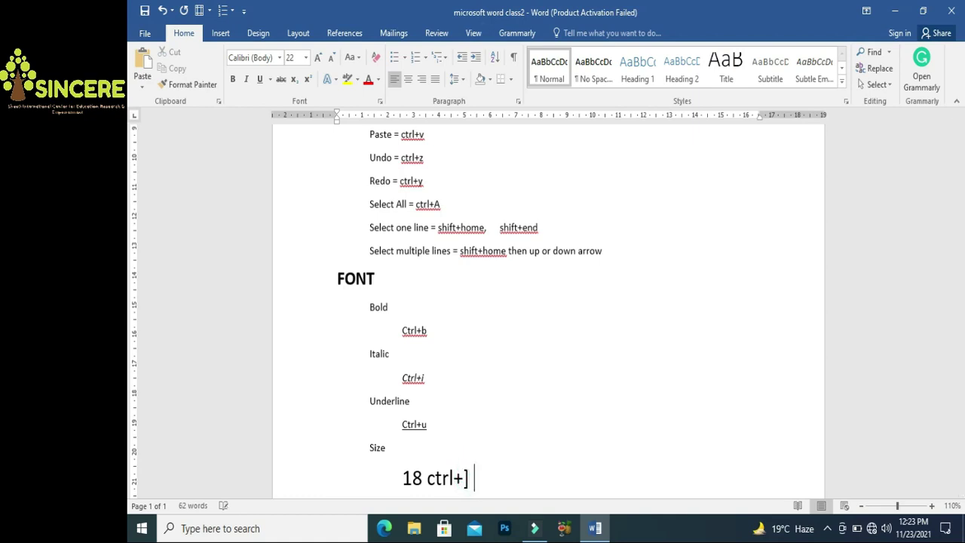
text(c)
text(trl+)
text({)
key(BackSpace)
text([)
key(Left)
key(Left)
key(Left)
key(Left)
key(Left)
key(Left)
key(Left)
text(,)
key(Right)
key(Right)
key(Right)
key(Right)
key(Right)
key(Right)
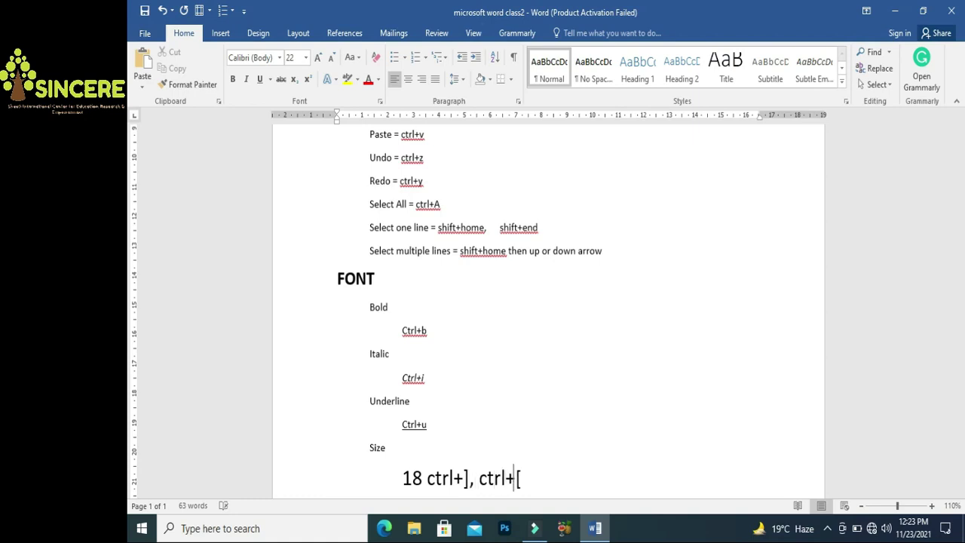
Reduce the whole "18 ctrl+], ctrl+[" line point by point to font size 15
key(Down)
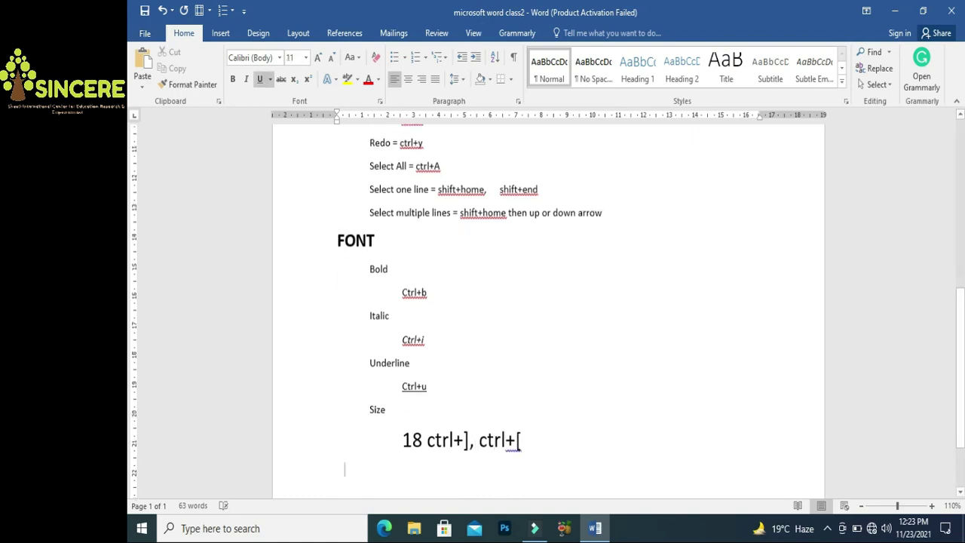
key(shift+Up)
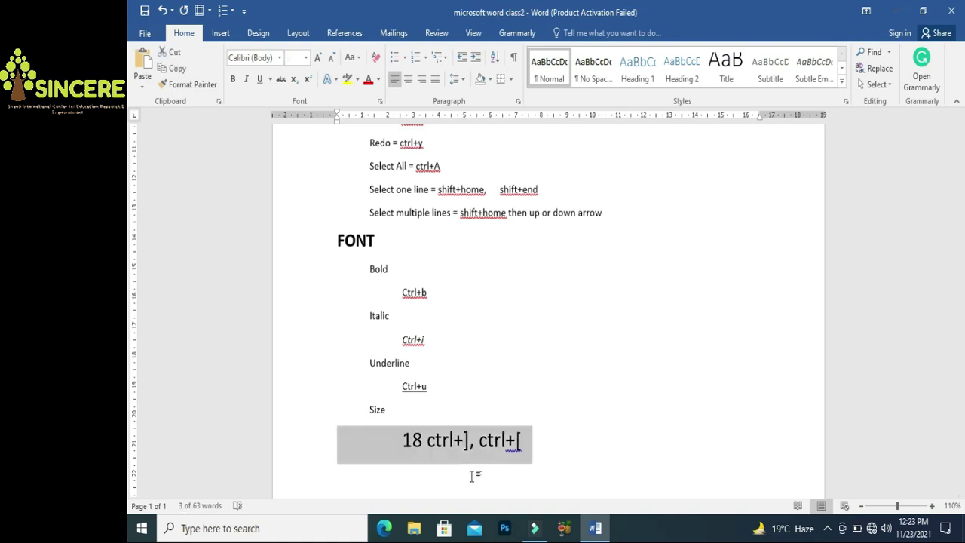
key(ctrl+bracketleft)
key(ctrl+bracketleft)
key(ctrl+bracketleft)
key(ctrl+bracketleft)
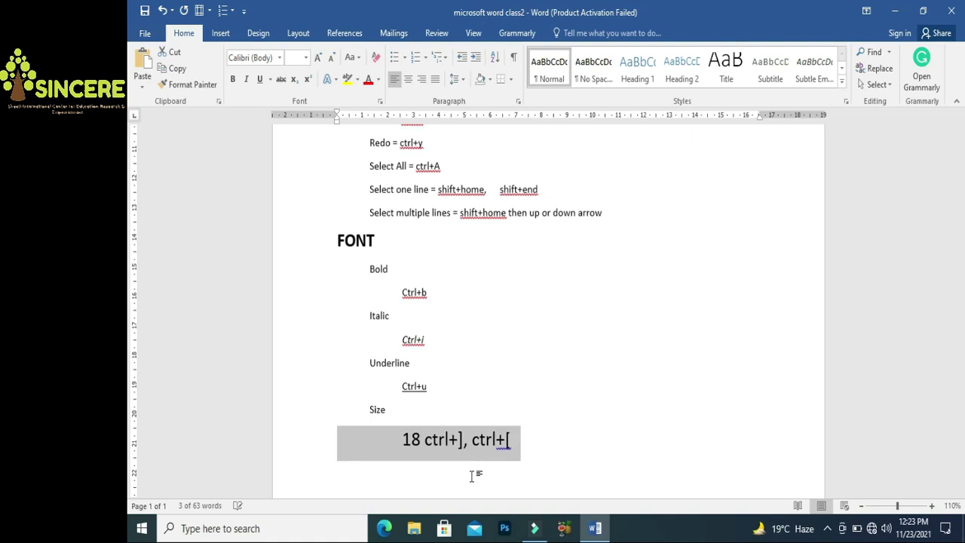
key(ctrl+bracketleft)
key(ctrl+bracketleft)
key(ctrl+bracketleft)
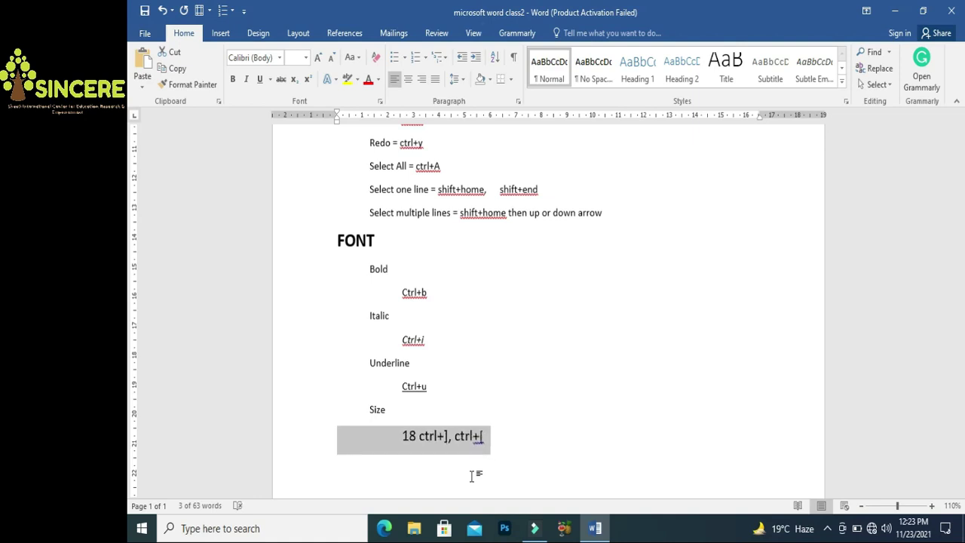
click(508, 432)
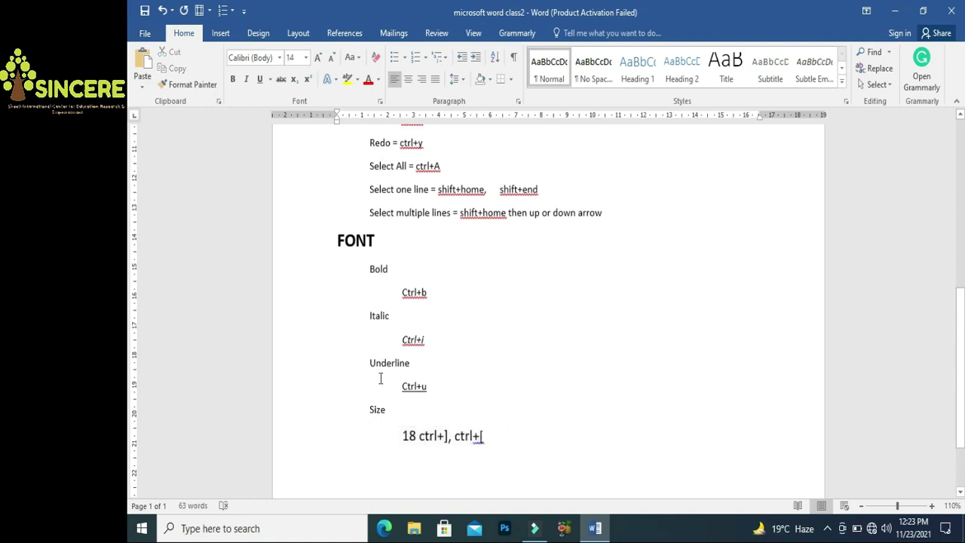
Insert "to increase the font size" at size 12 in front of "18 ctrl+]"
click(495, 445)
click(399, 437)
text(a)
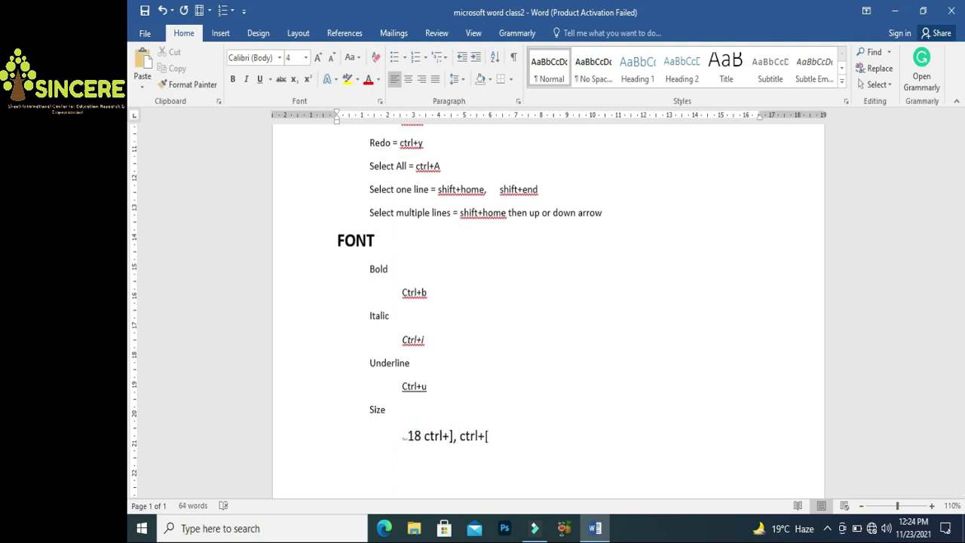
key(BackSpace)
key(BackSpace)
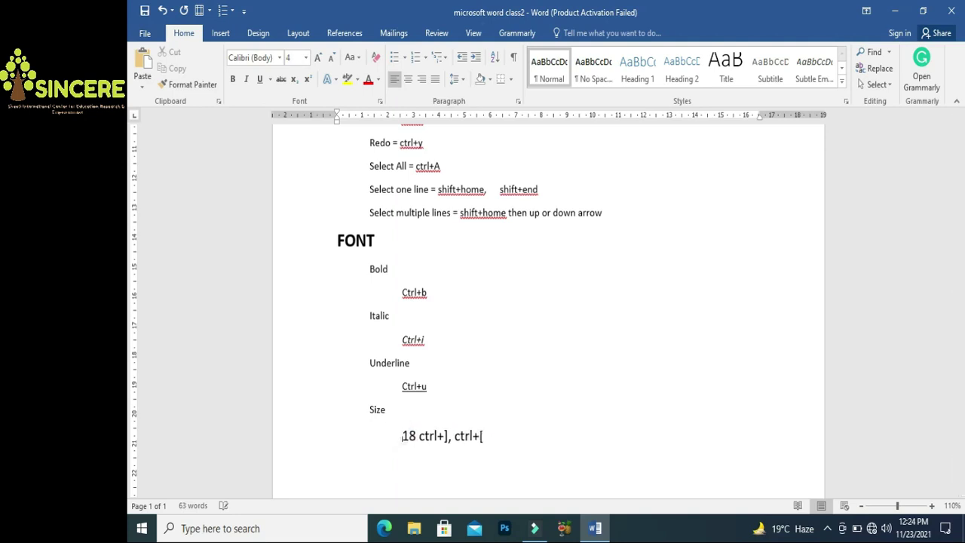
key(ctrl+bracketright)
key(ctrl+bracketright)
text(to c)
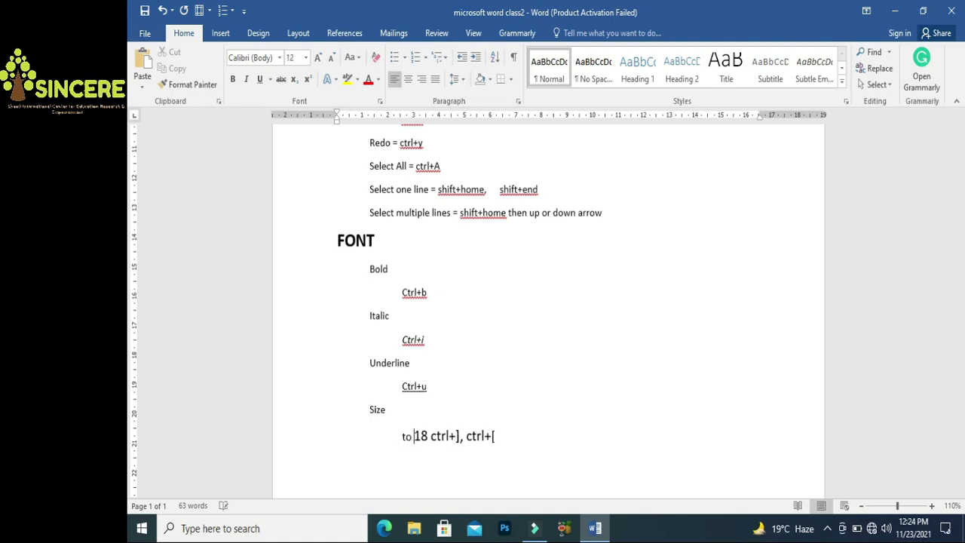
text(i)
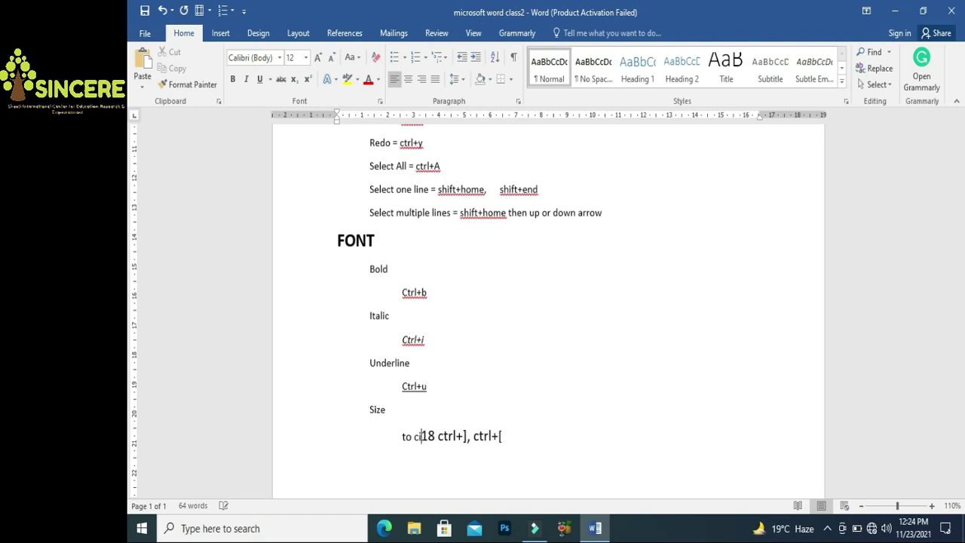
key(BackSpace)
key(BackSpace)
text(incre)
text(ase the fo)
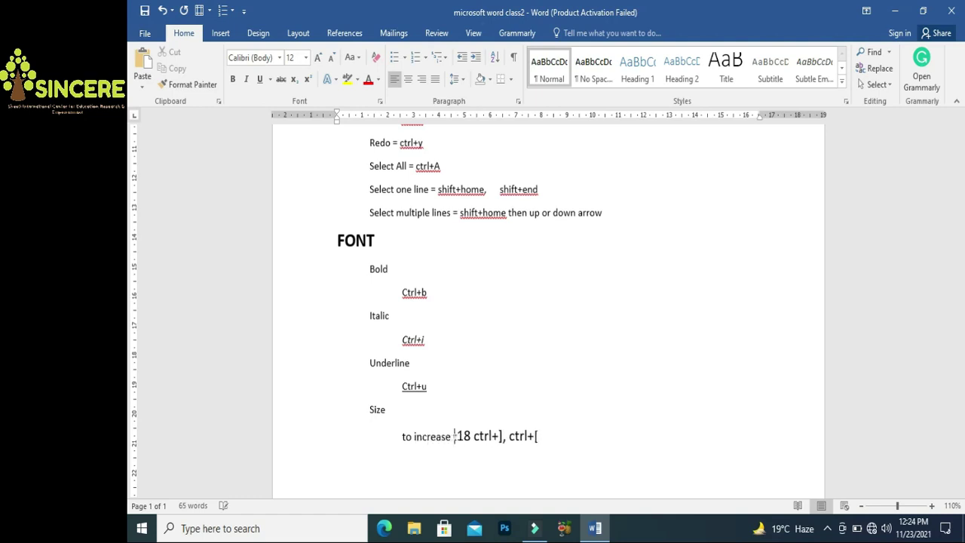
text(nt z)
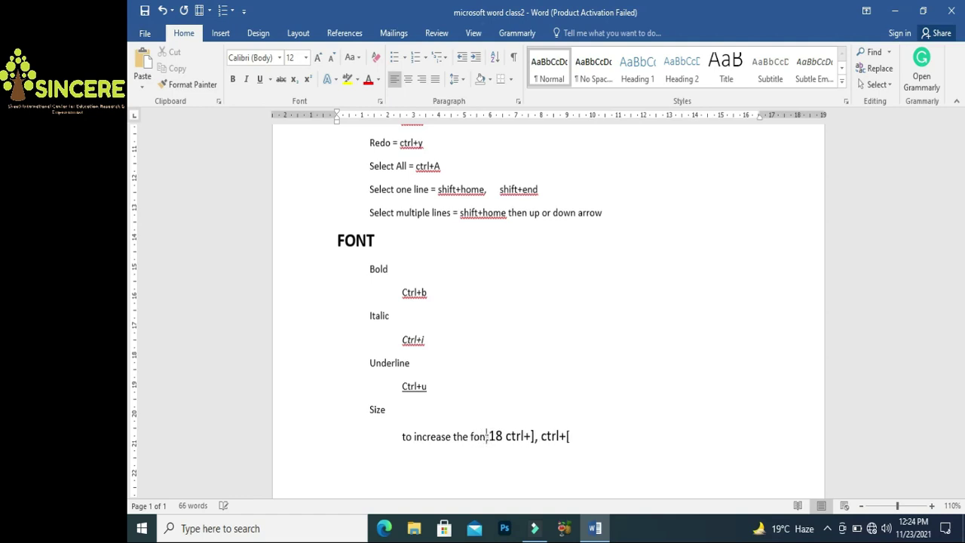
text(si)
key(BackSpace)
key(BackSpace)
key(BackSpace)
text(size)
Move "ctrl+[" to its own indented line and put "to decrease the font size" in front of it
click(516, 436)
key(Right)
key(Right)
key(Right)
key(Right)
key(Right)
key(Right)
key(Right)
key(Right)
key(Right)
key(Right)
key(Return)
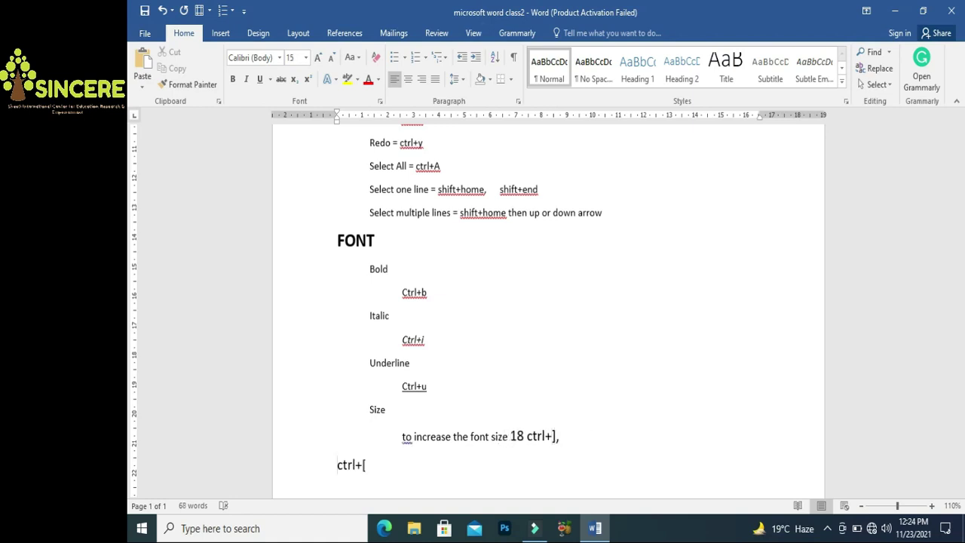
key(Tab)
text(to decrease the font size)
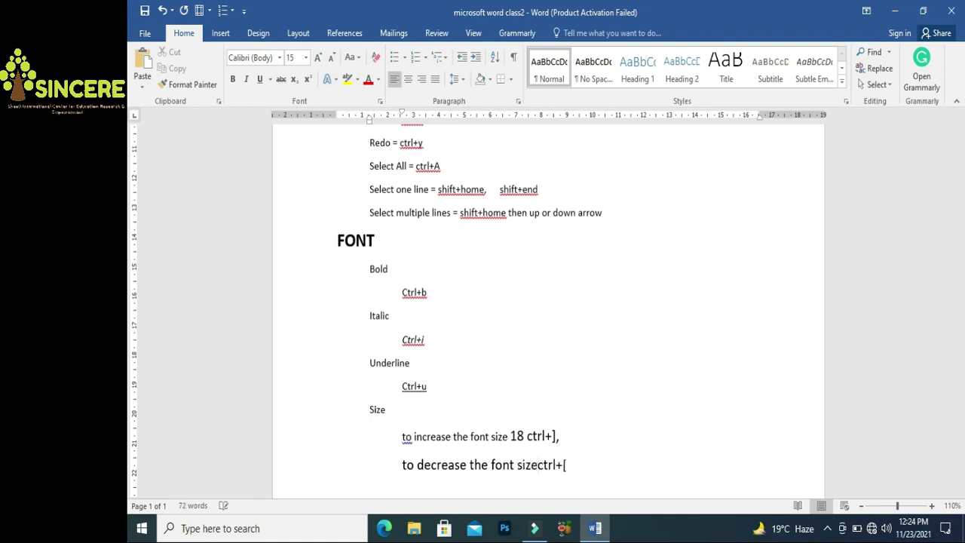
Insert an equals sign between the description and the shortcut in both font size entries
text( =)
key(Up)
key(Left)
key(Left)
key(Left)
key(Left)
key(Left)
key(Left)
key(Left)
key(Left)
key(Left)
key(Left)
text(=)
Increase the font size to 18 on the empty line below the entries and enter the sample text "abc"
key(Down)
key(Down)
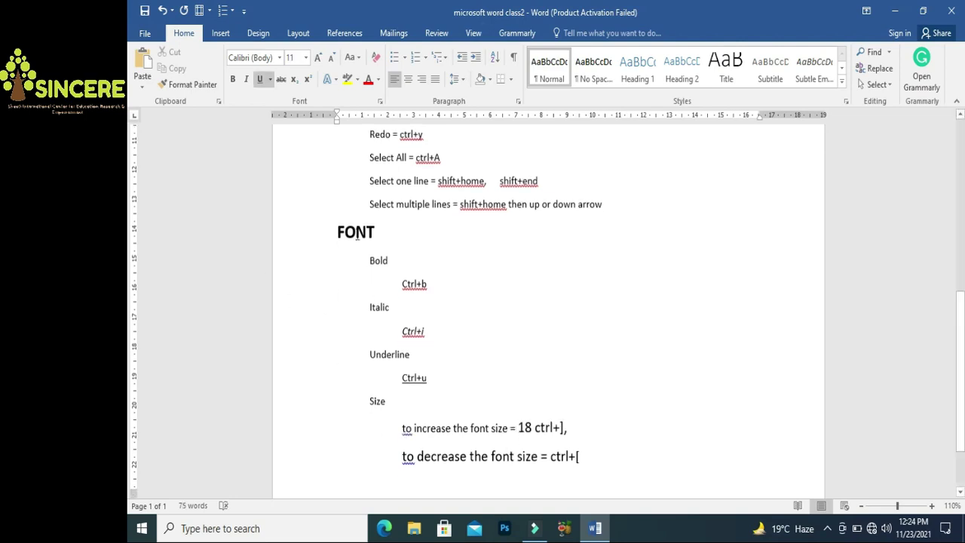
click(318, 64)
click(317, 63)
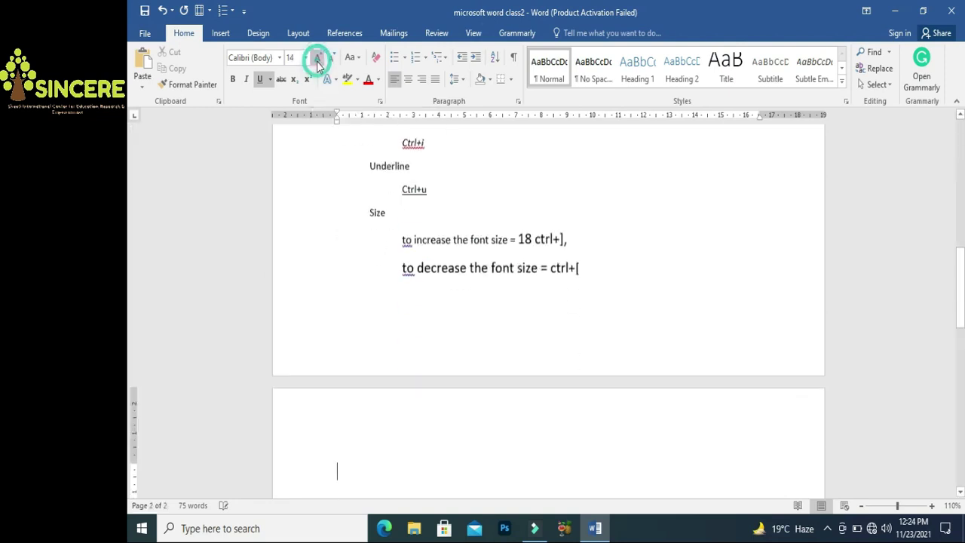
click(318, 63)
click(317, 63)
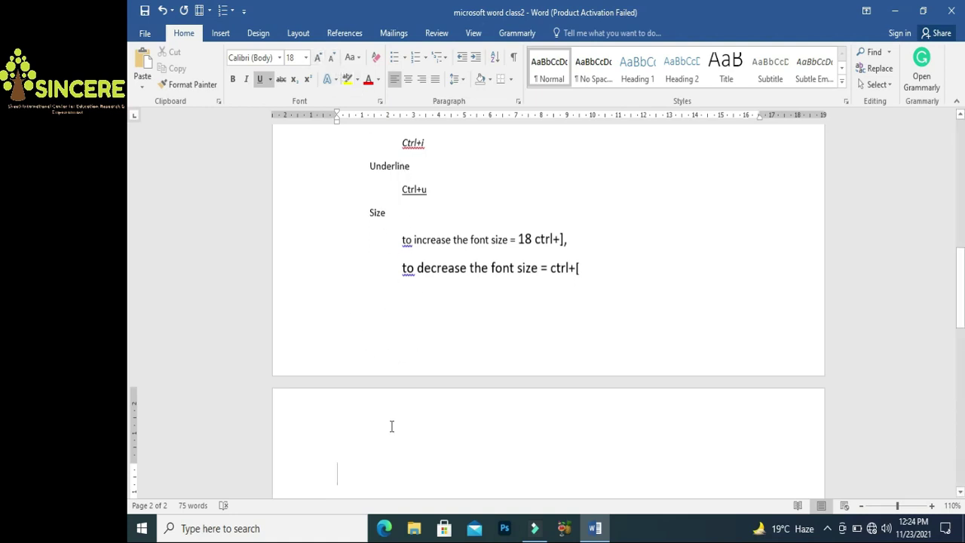
text(abs)
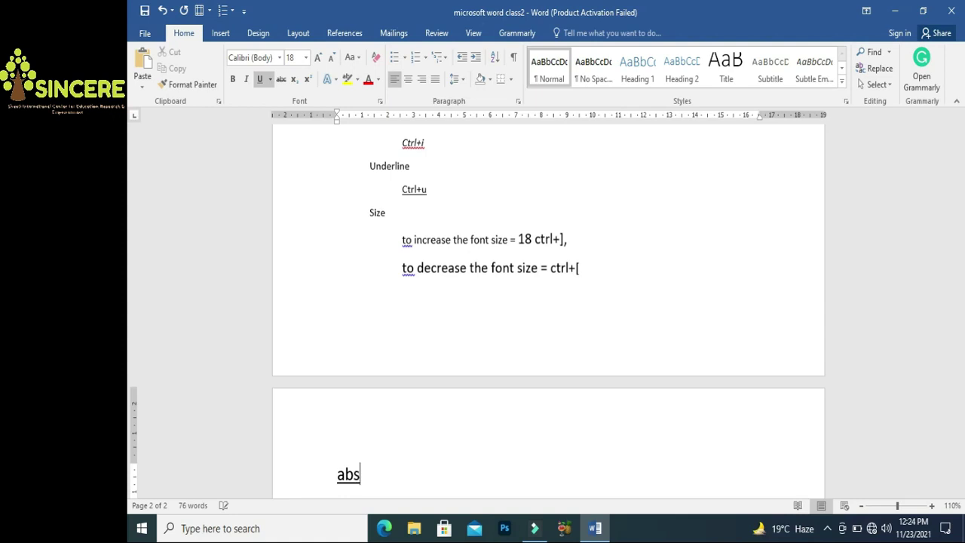
Enlarge the "abc" sample text by several size steps, then shrink it to size 16
drag(367, 471, 334, 477)
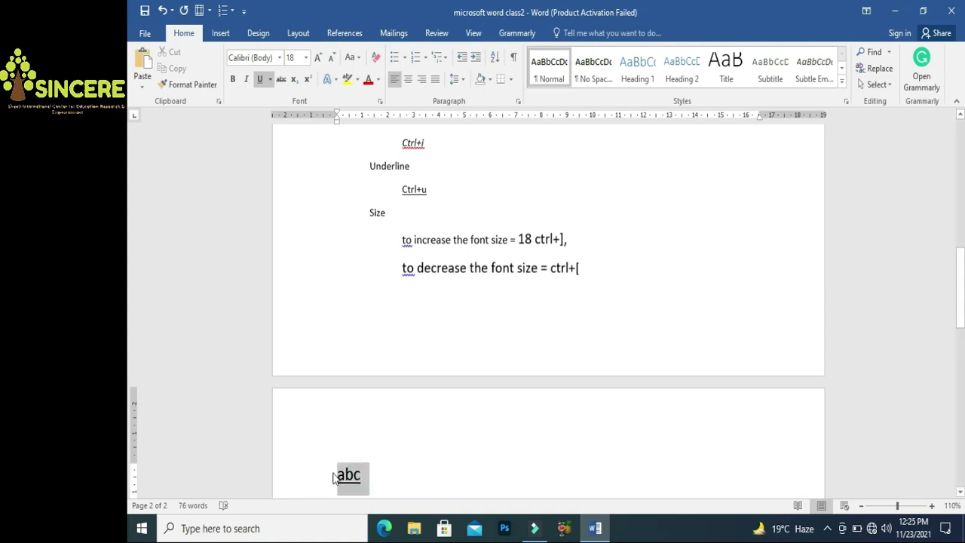
click(316, 61)
click(316, 61)
click(316, 60)
click(316, 60)
click(332, 61)
click(332, 60)
click(332, 60)
click(332, 60)
click(331, 61)
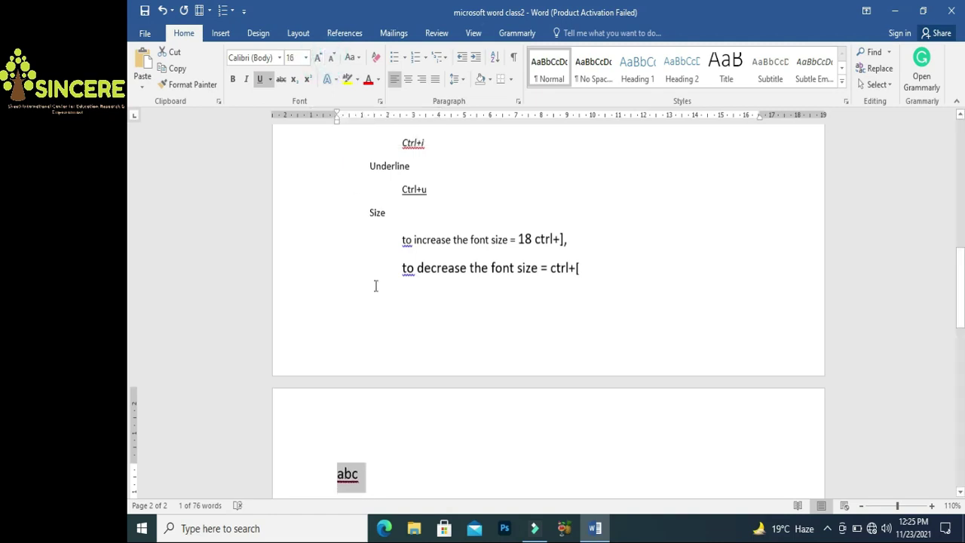
Delete the "abc" sample text from the second page
click(393, 467)
key(BackSpace)
key(shift+Home)
key(BackSpace)
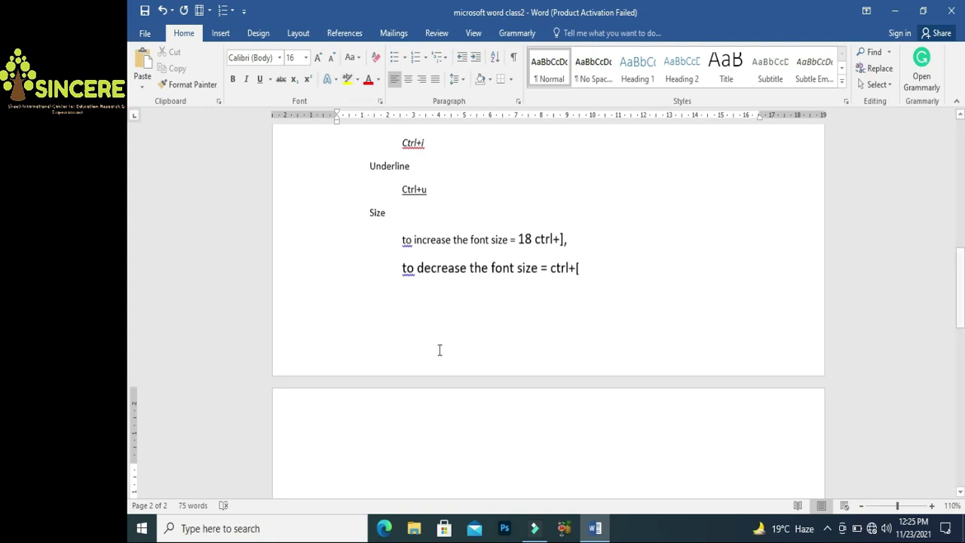
Enter the word "formatting" on the second page and convert it to UPPERCASE
click(383, 446)
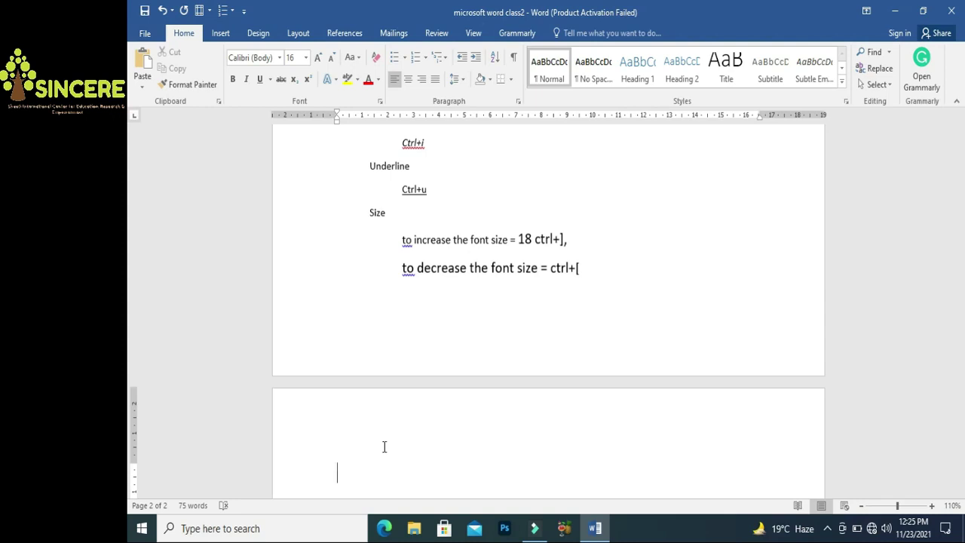
text(formatting)
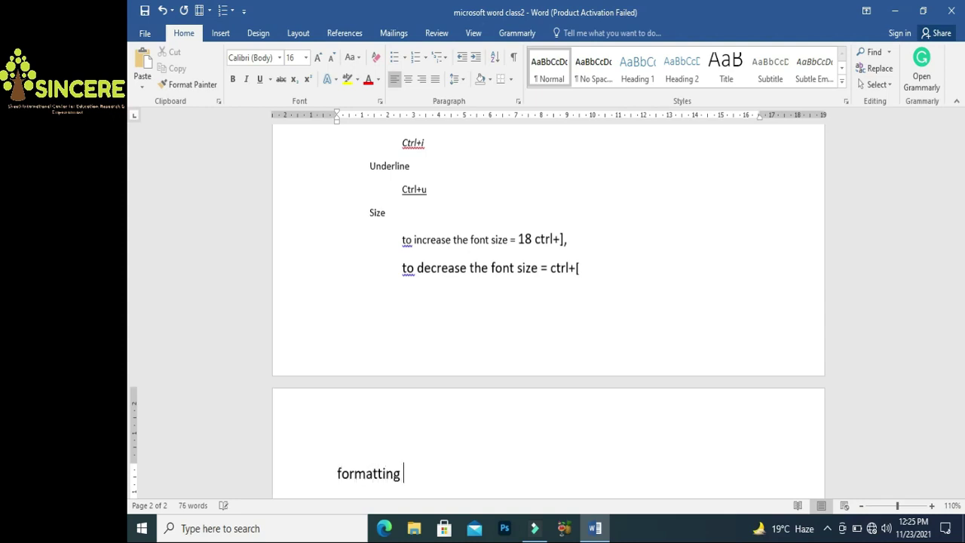
drag(402, 474, 337, 475)
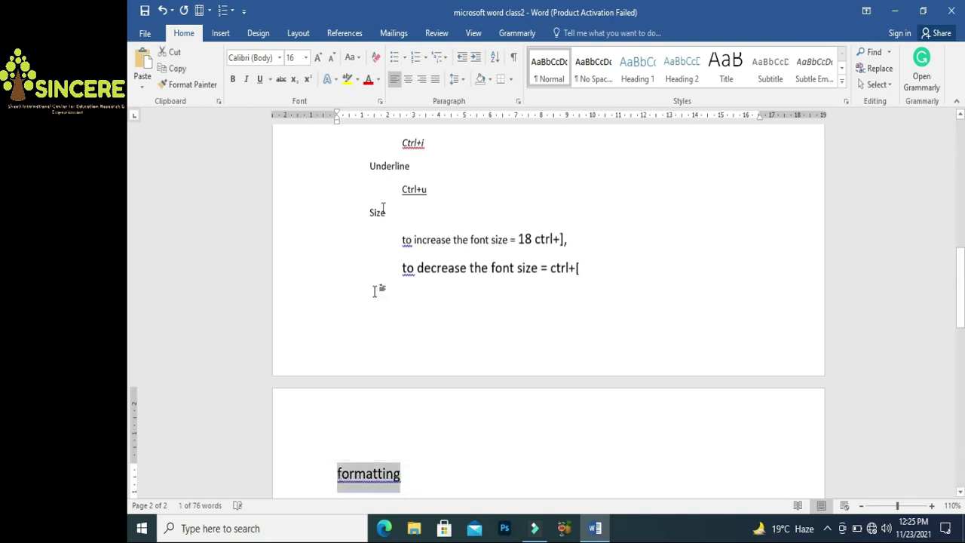
click(352, 58)
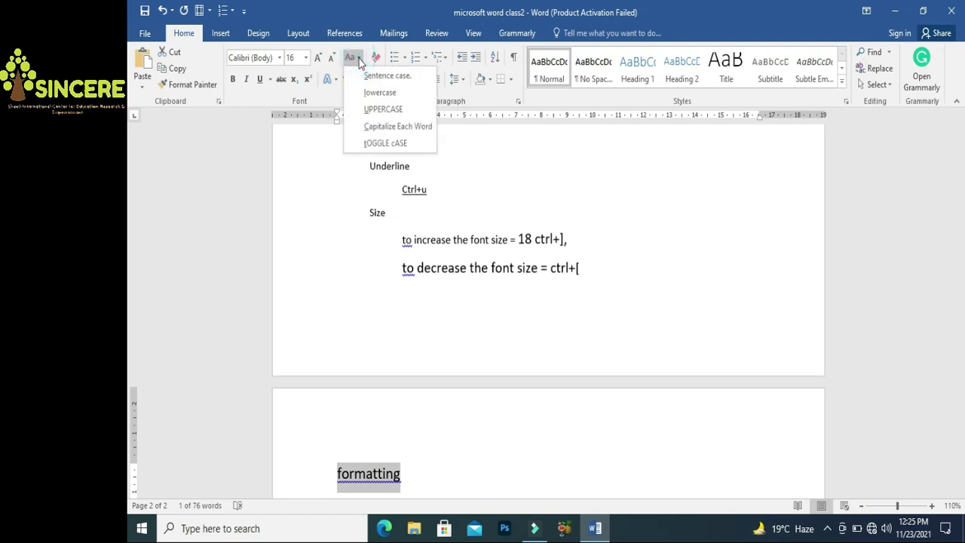
click(369, 111)
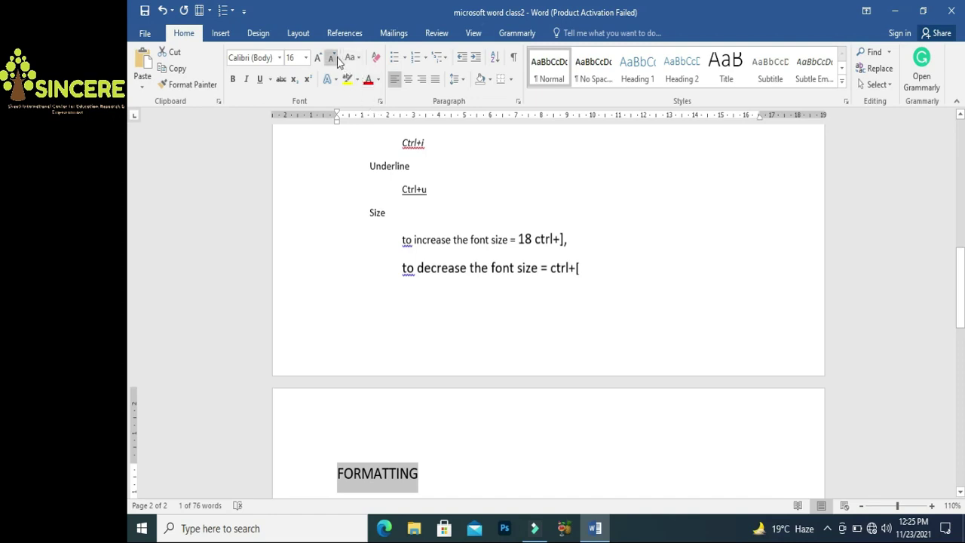
Change the case of the sample word to lowercase and finally to Capitalize Each Word
click(357, 60)
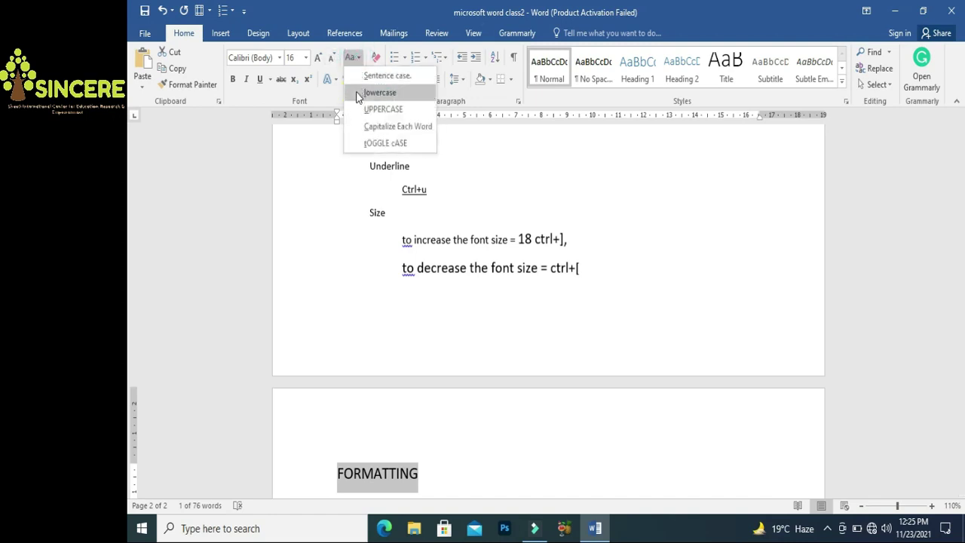
click(358, 92)
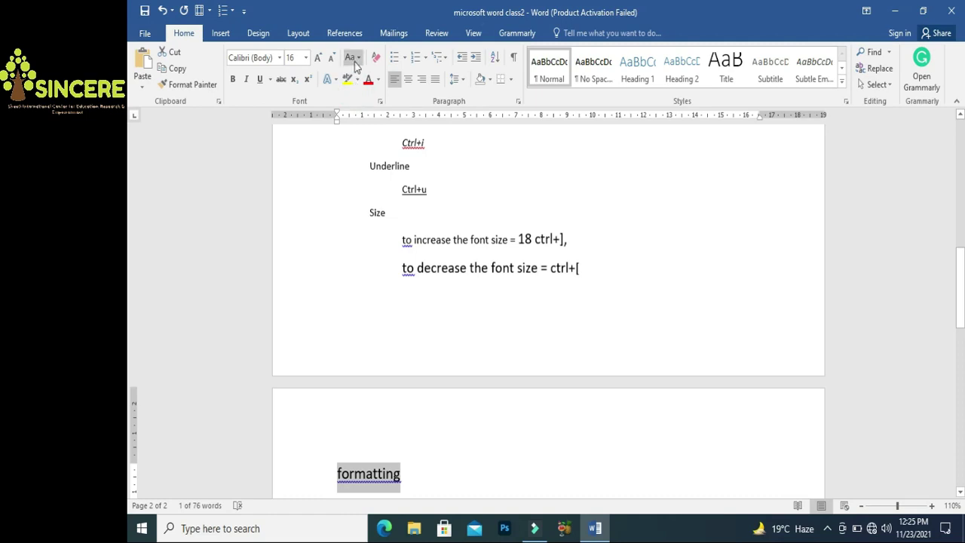
click(351, 58)
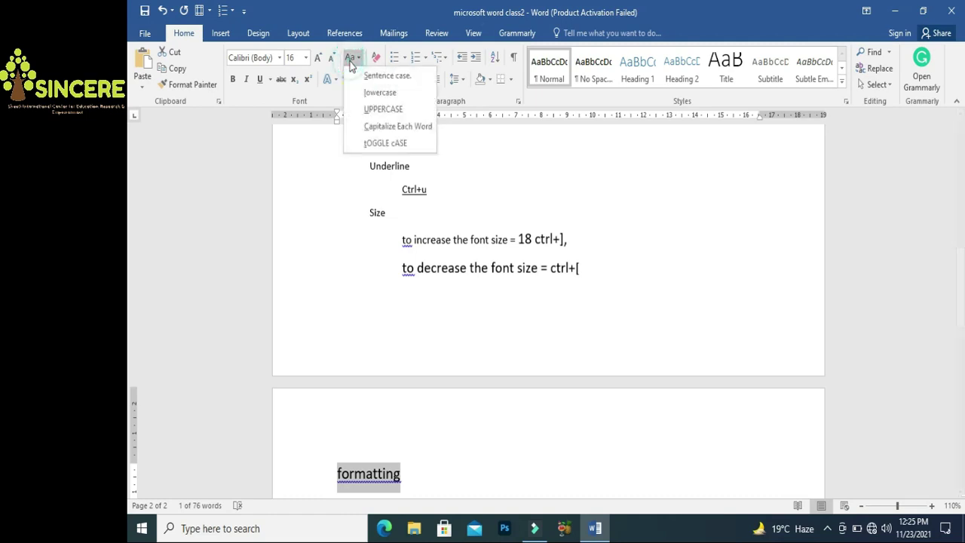
click(356, 126)
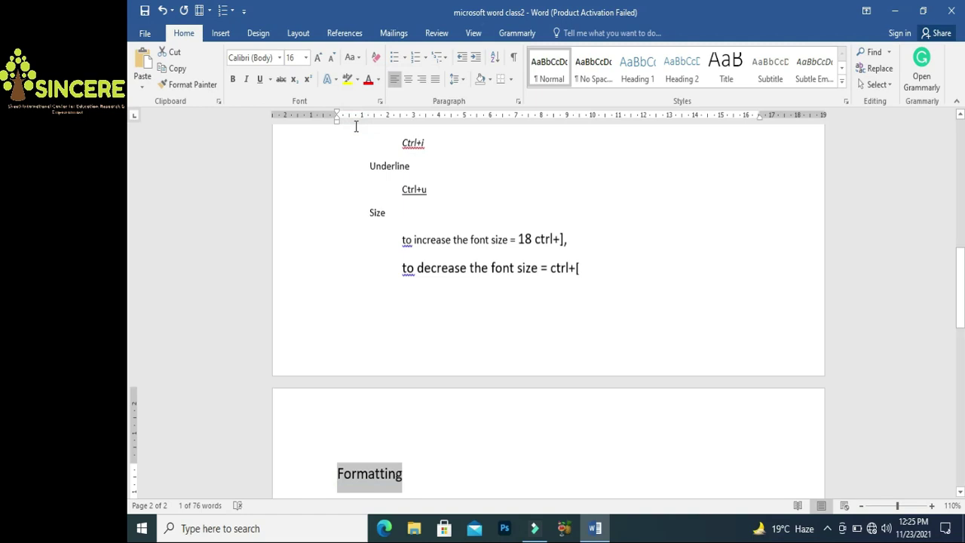
click(357, 60)
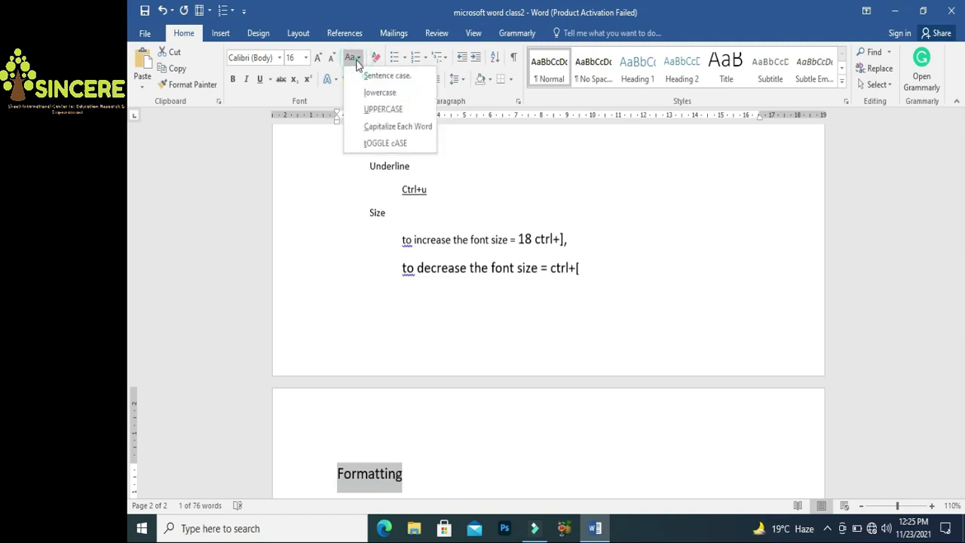
click(400, 486)
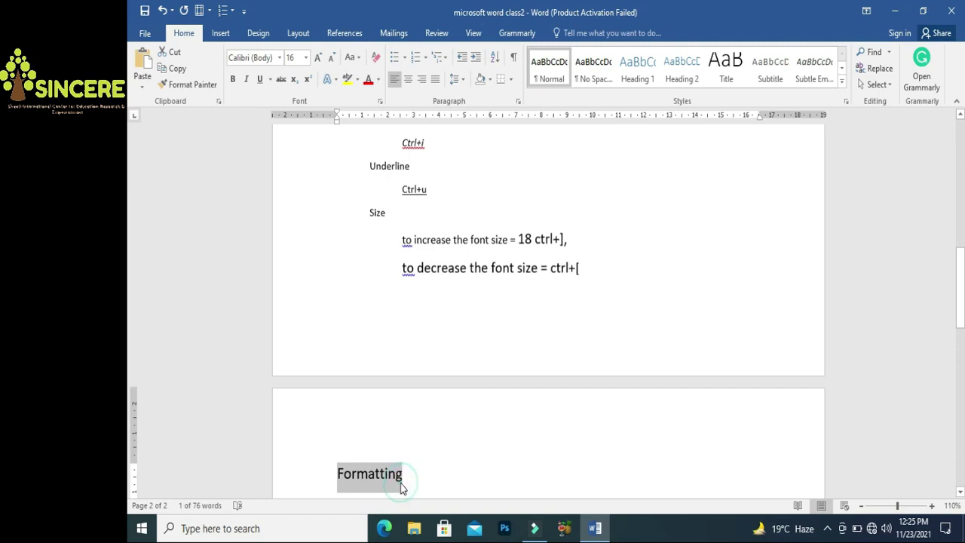
Indent the word "Formatting" and add the unindented line "Paragraphs" directly below it
click(414, 474)
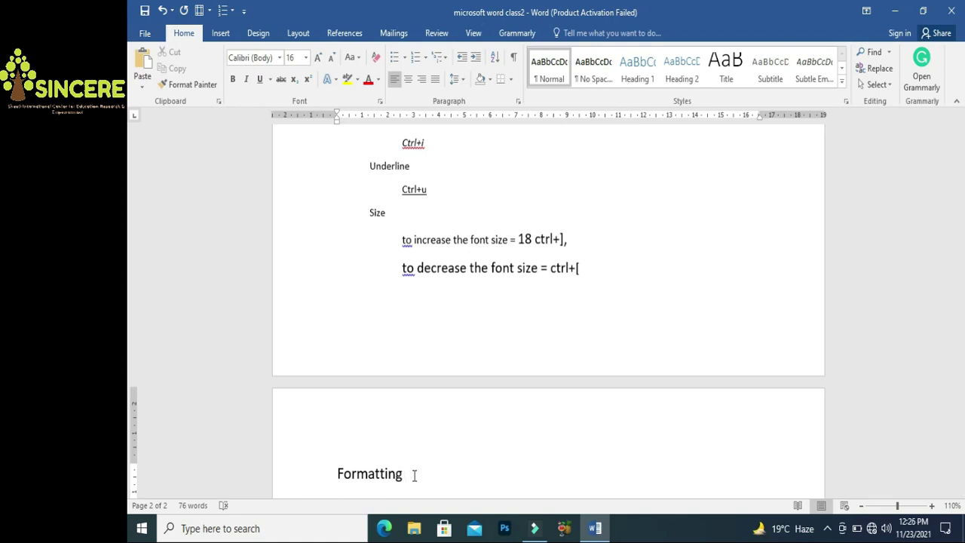
key(Tab)
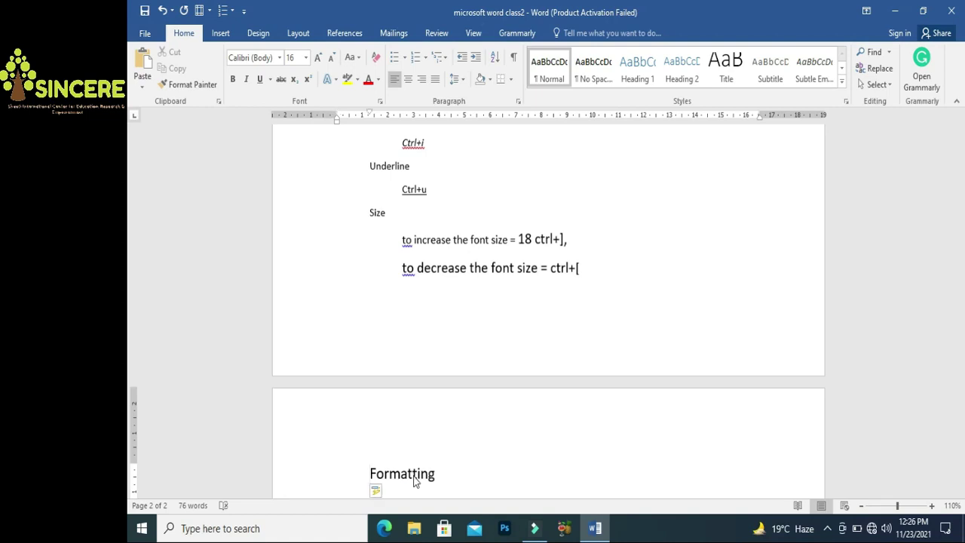
key(End)
key(Return)
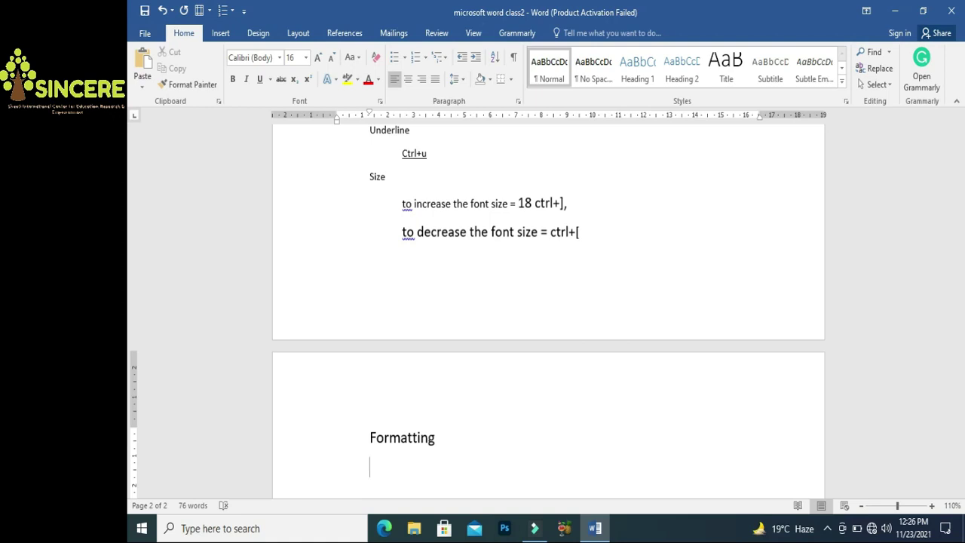
key(BackSpace)
text(Pra)
key(BackSpace)
key(BackSpace)
text(aragraphs)
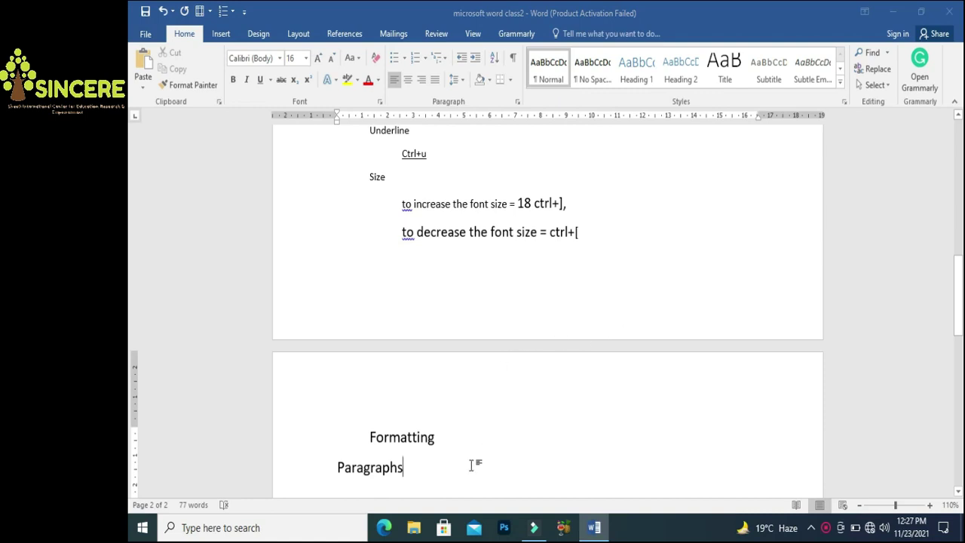
Generate one paragraph of sample text on a new line below "Paragraphs" with =rand(1)
key(Return)
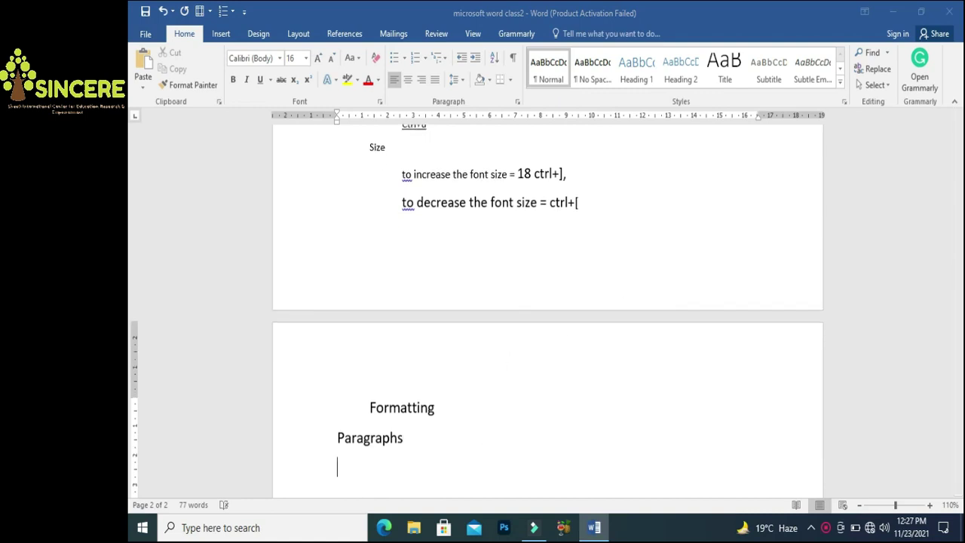
text(=rand(1))
key(Return)
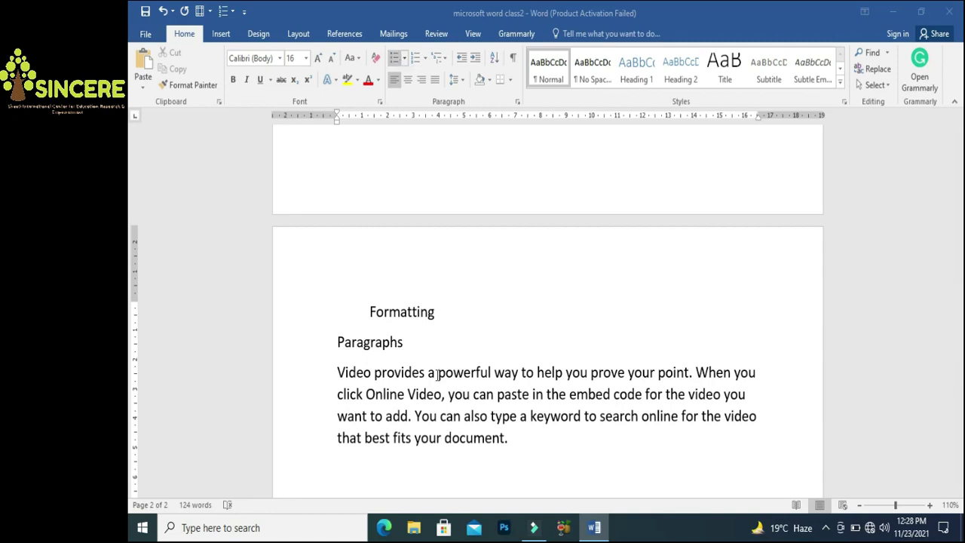
Split the sample paragraph into three separate paragraphs, one for each sentence
click(694, 372)
key(Return)
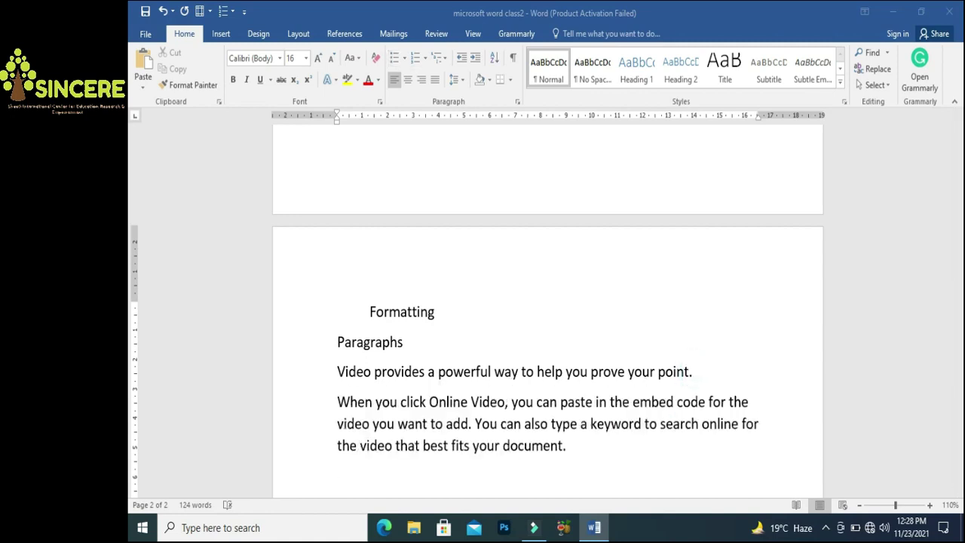
click(475, 423)
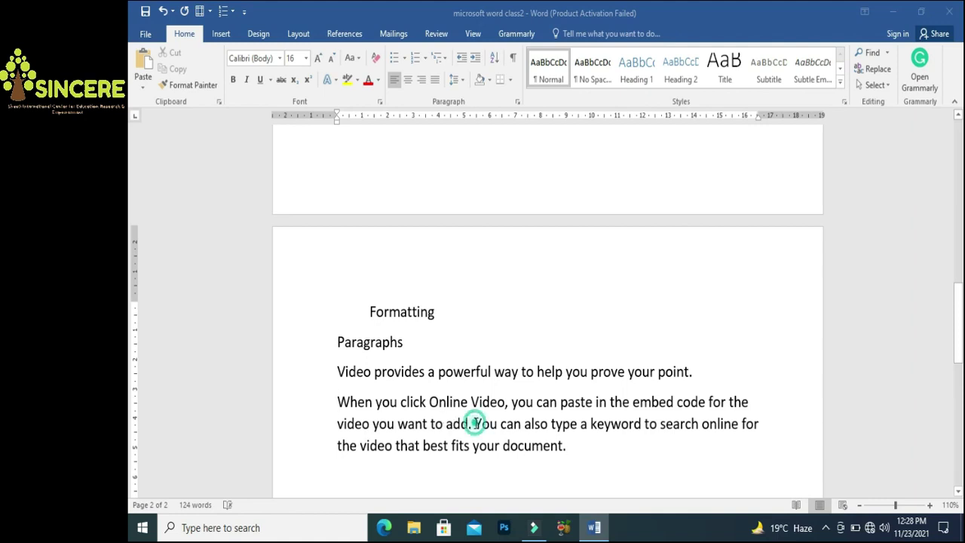
key(Return)
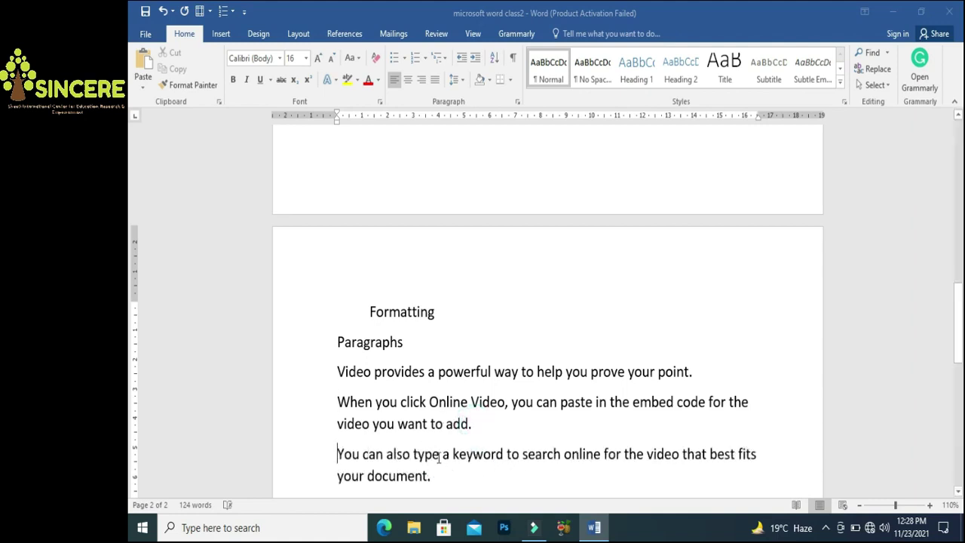
Format the three sample sentences as a bulleted list with arrow-shaped bullets
drag(337, 371, 389, 475)
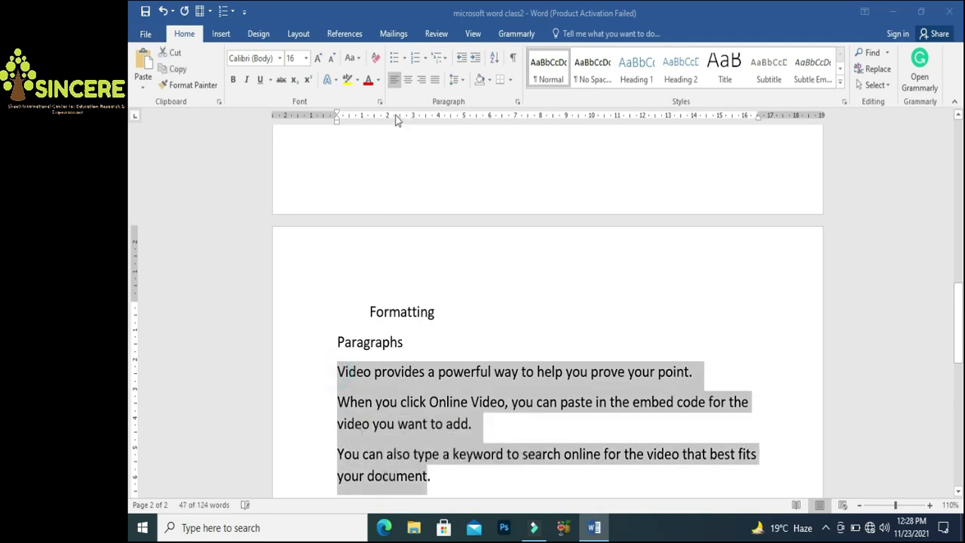
click(404, 59)
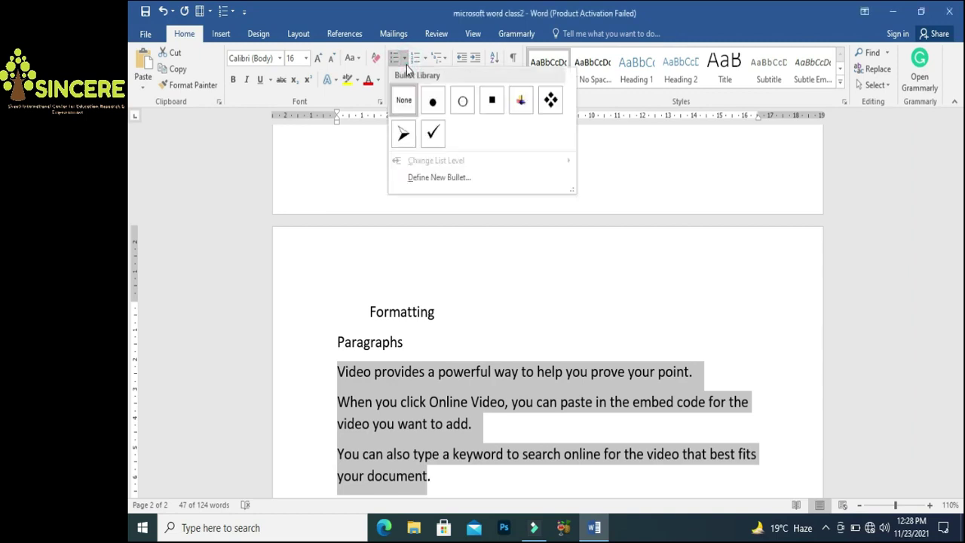
click(432, 134)
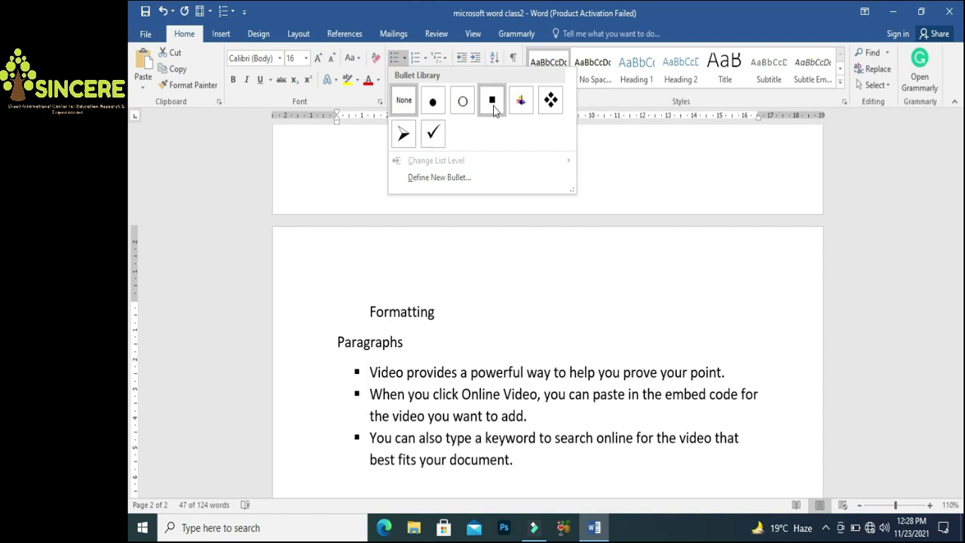
click(404, 134)
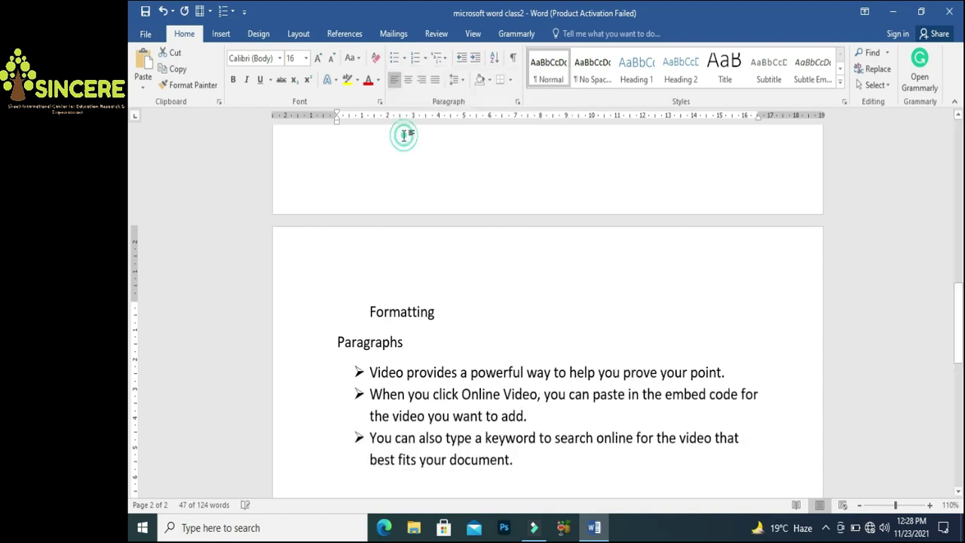
click(517, 484)
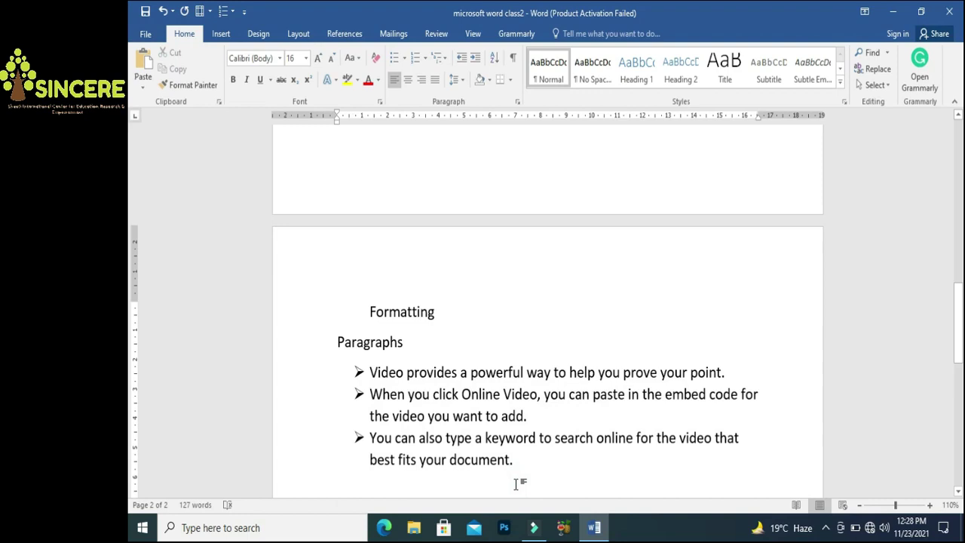
End the bulleted list and generate two paragraphs of sample text below it with =rand(2)
click(528, 472)
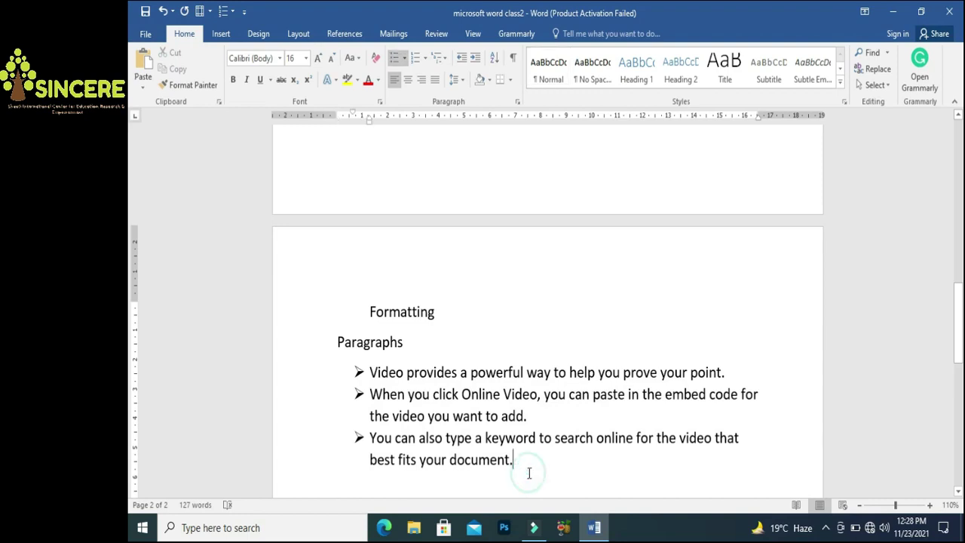
key(Return)
key(BackSpace)
key(Return)
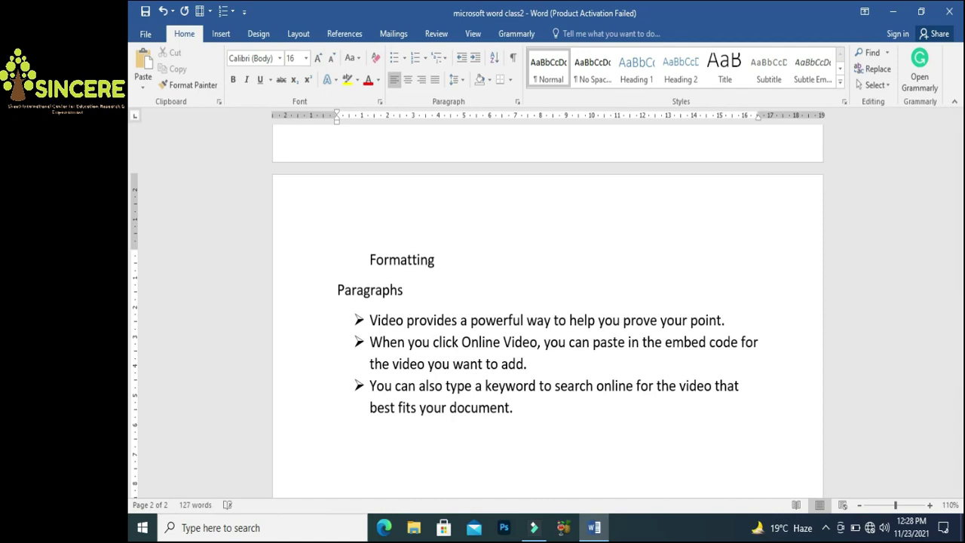
text(=rand(2))
key(Return)
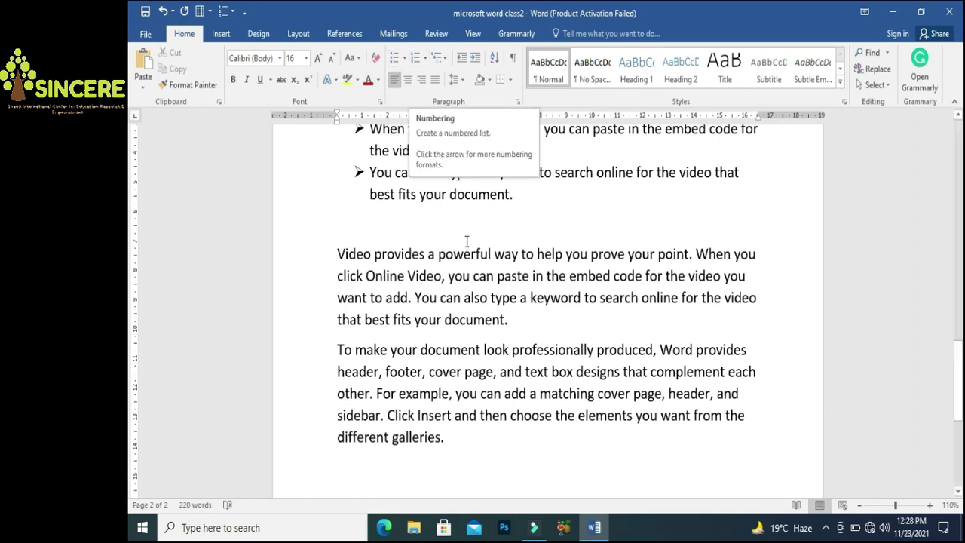
Break the first new paragraph, starting "Video provides", into three paragraphs of one sentence each
click(695, 254)
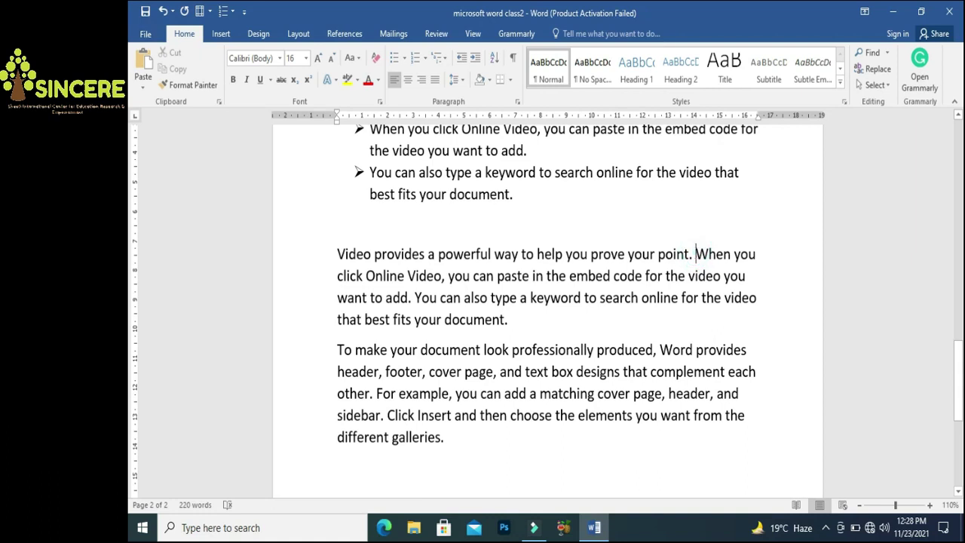
key(Return)
key(Right)
key(Right)
key(Right)
key(Right)
key(Right)
key(Right)
key(Right)
key(Right)
key(Right)
key(Right)
key(Right)
key(Right)
key(Right)
key(Right)
key(Right)
key(Right)
key(Right)
key(Right)
key(Right)
key(Right)
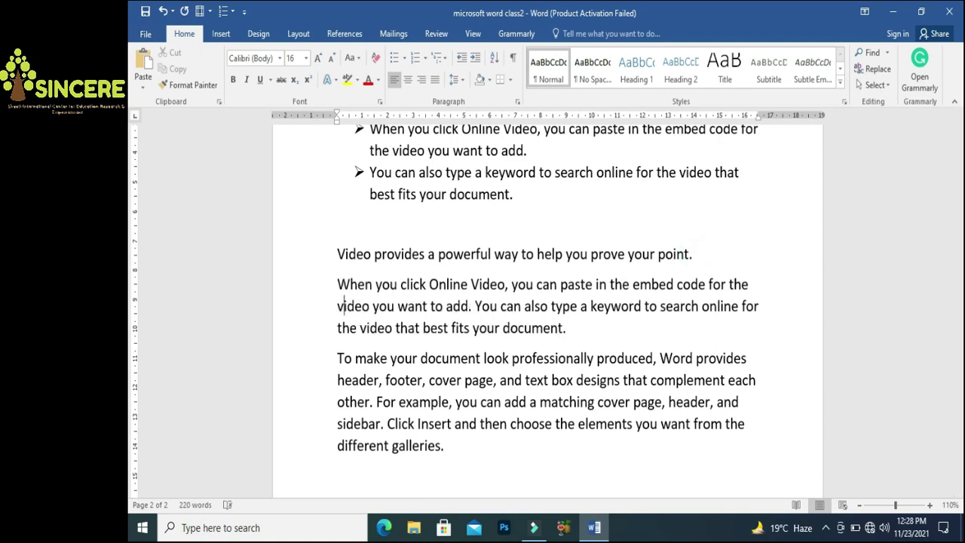
key(Return)
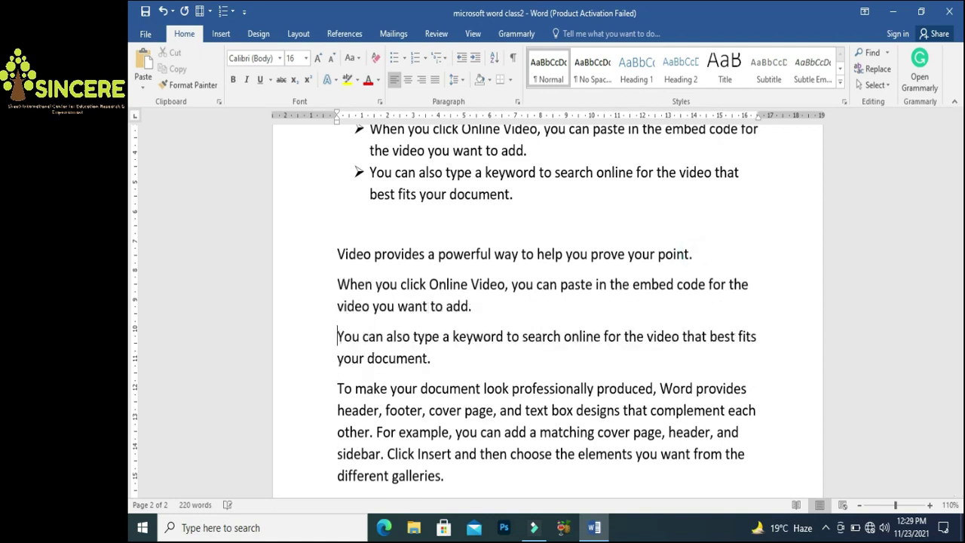
Turn the three new one-sentence paragraphs into a numbered list in the 1. 2. 3. format, previewing other number formats
drag(337, 254, 413, 340)
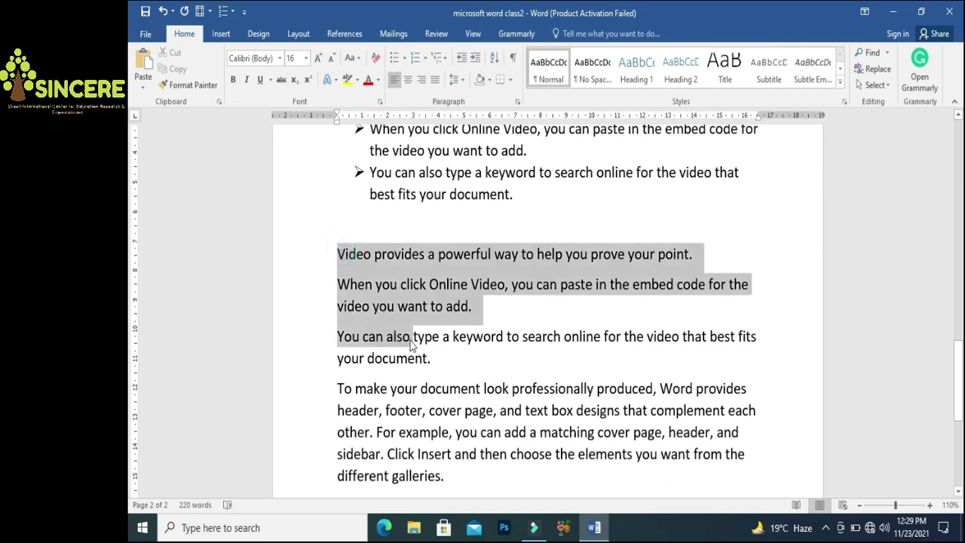
click(415, 63)
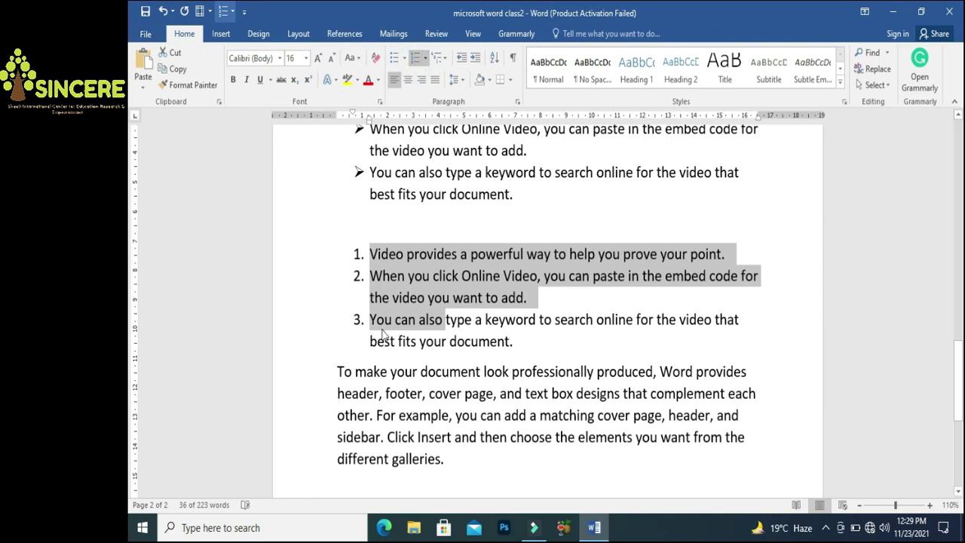
click(519, 345)
click(369, 253)
drag(401, 276, 462, 336)
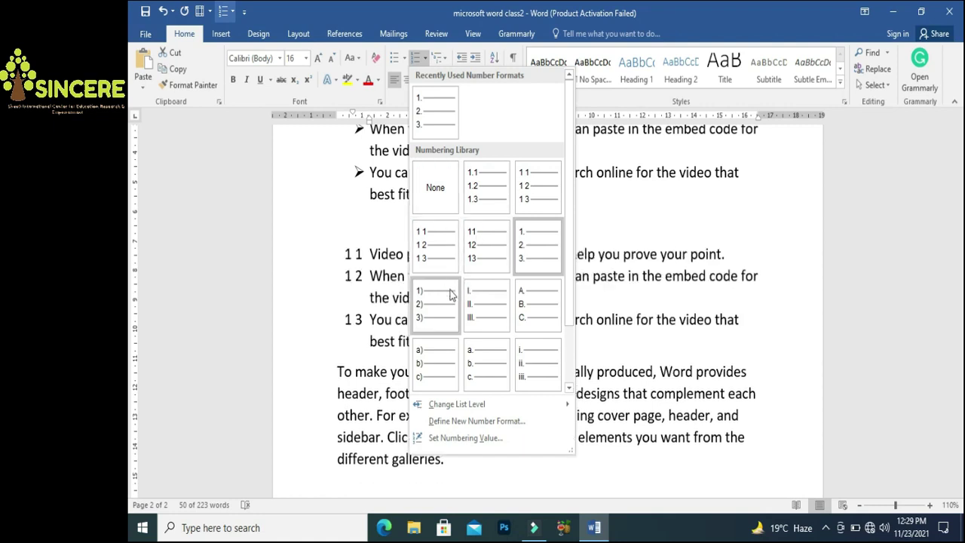
click(537, 244)
click(357, 259)
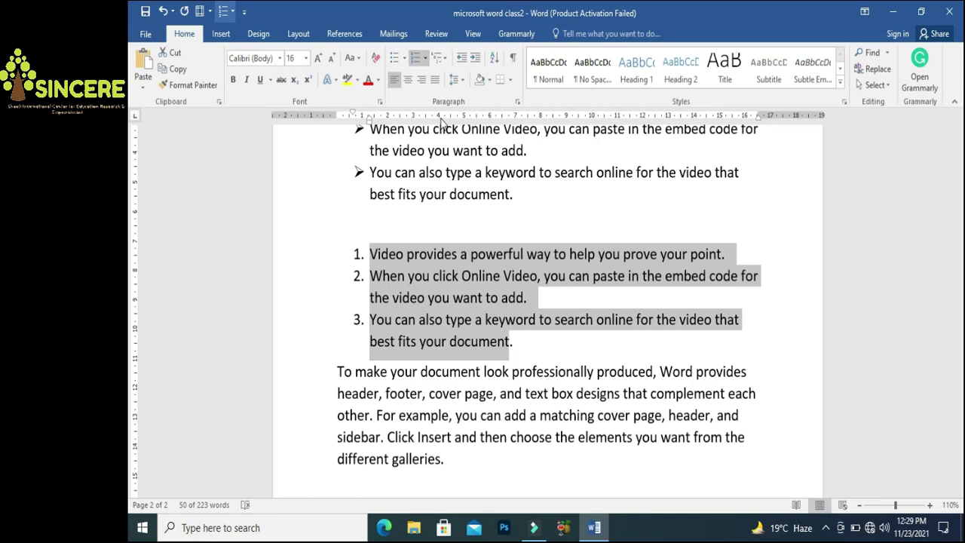
Try centre and right alignment on the paragraph starting "To make your document", finishing with it justified
click(337, 380)
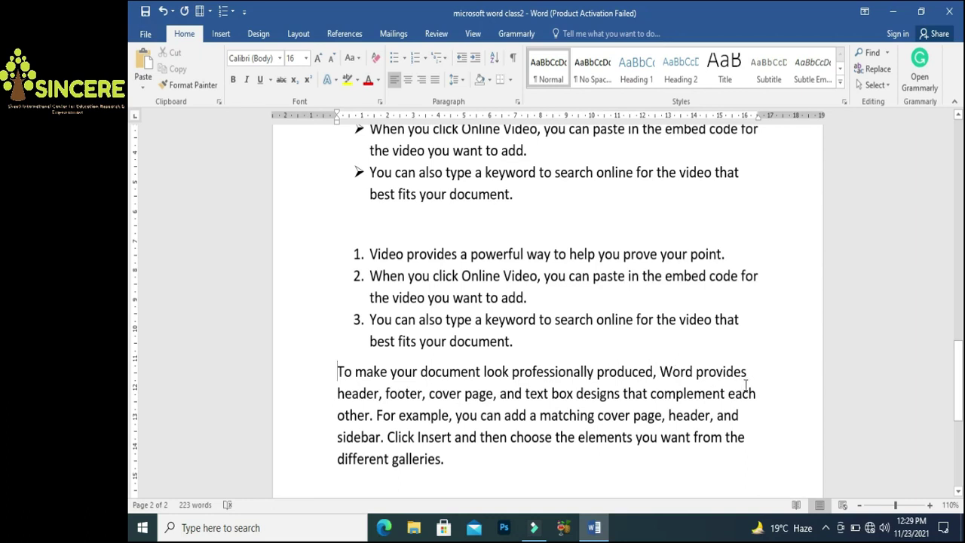
click(592, 389)
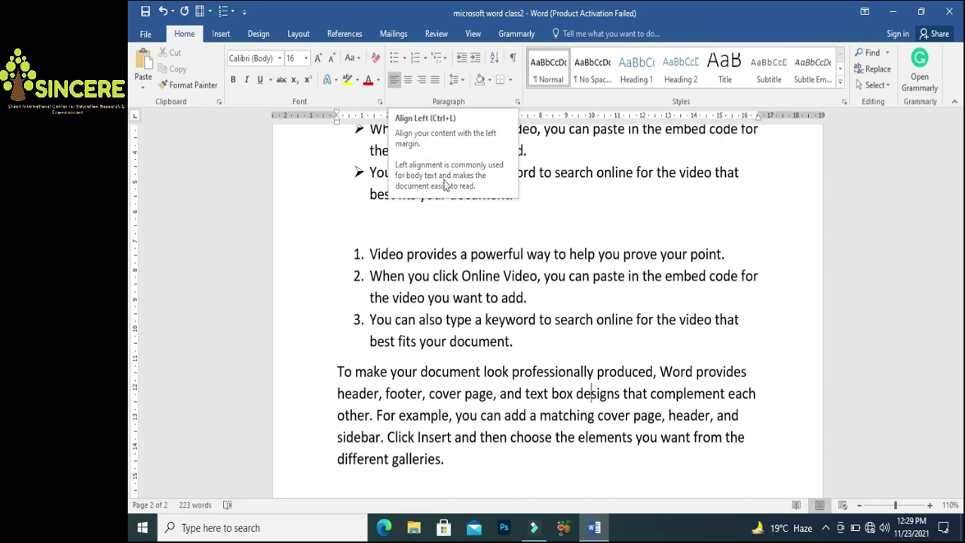
click(411, 87)
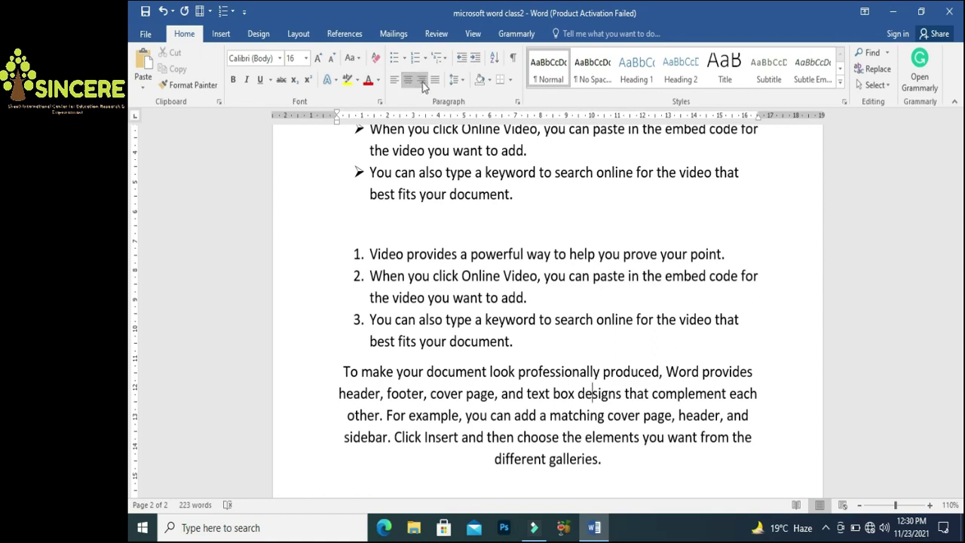
click(422, 83)
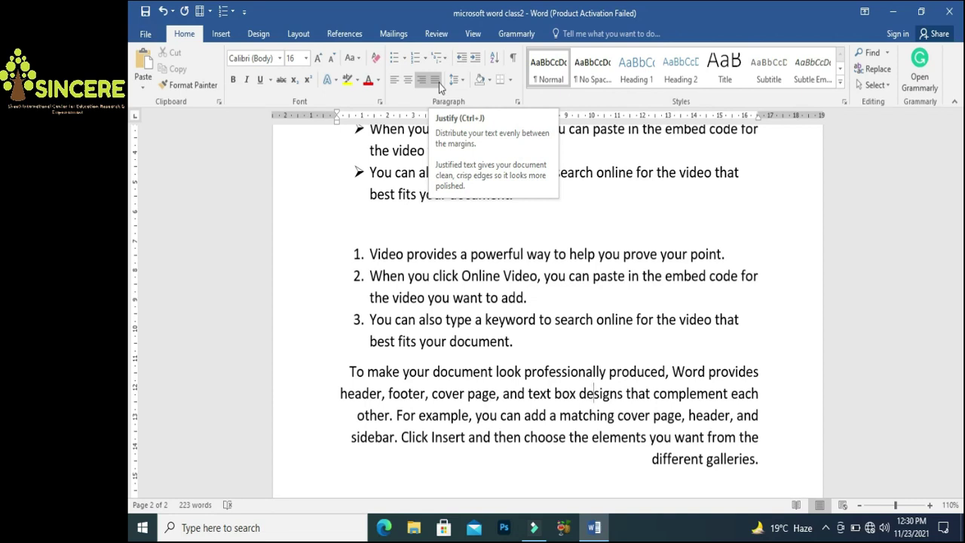
click(437, 80)
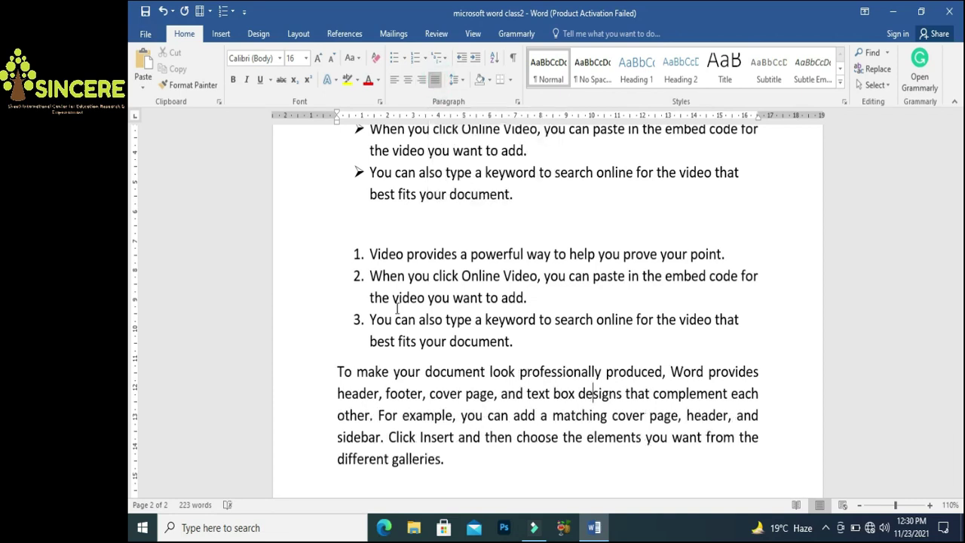
drag(338, 372, 340, 436)
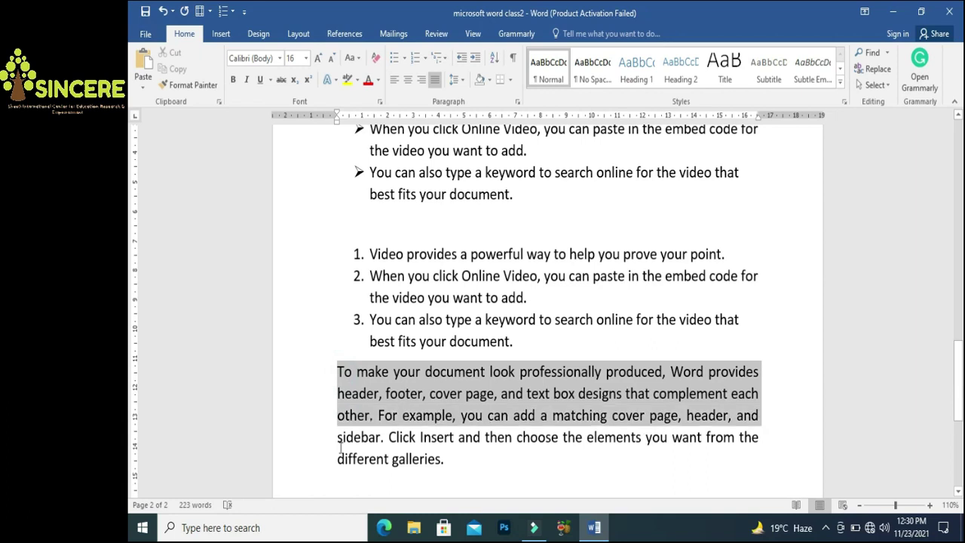
drag(747, 367, 758, 415)
click(650, 399)
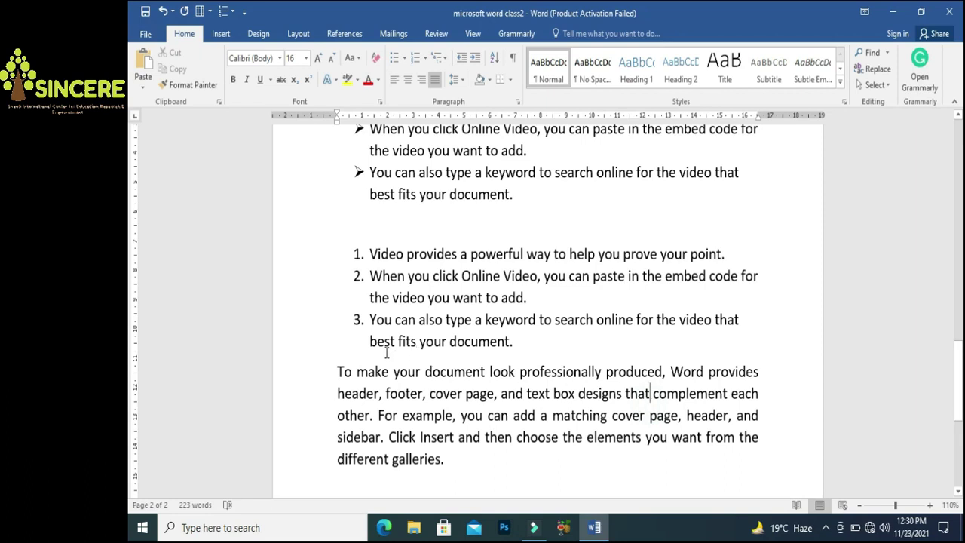
Insert a "Paragraph formatting" line above the paragraph starting "To make your document", trying centre alignment and finishing left-aligned
click(333, 367)
key(Return)
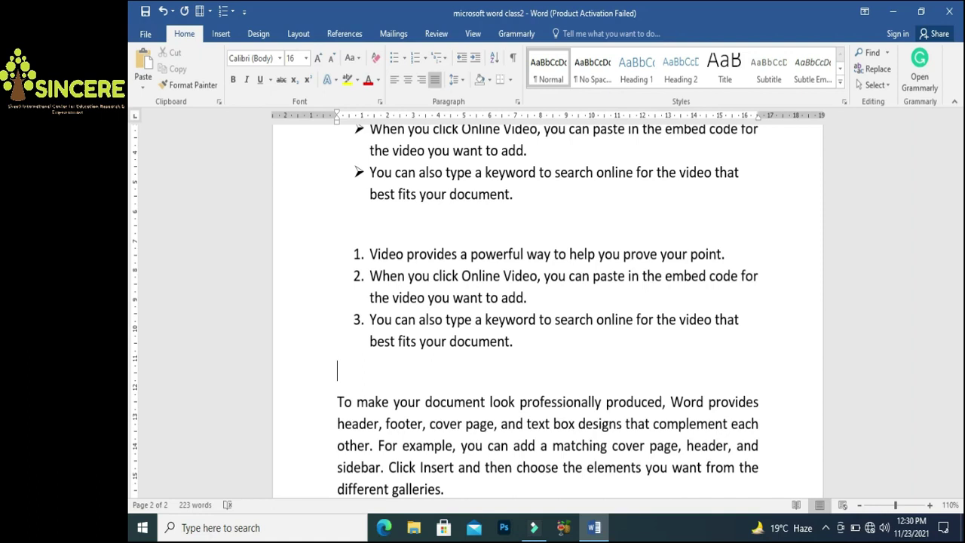
text(paragra)
text(ph for)
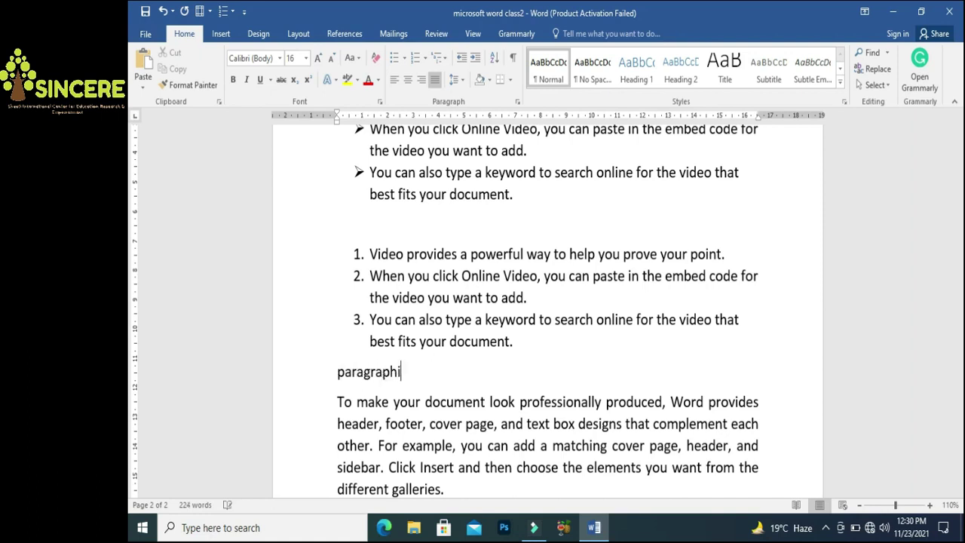
text(matting)
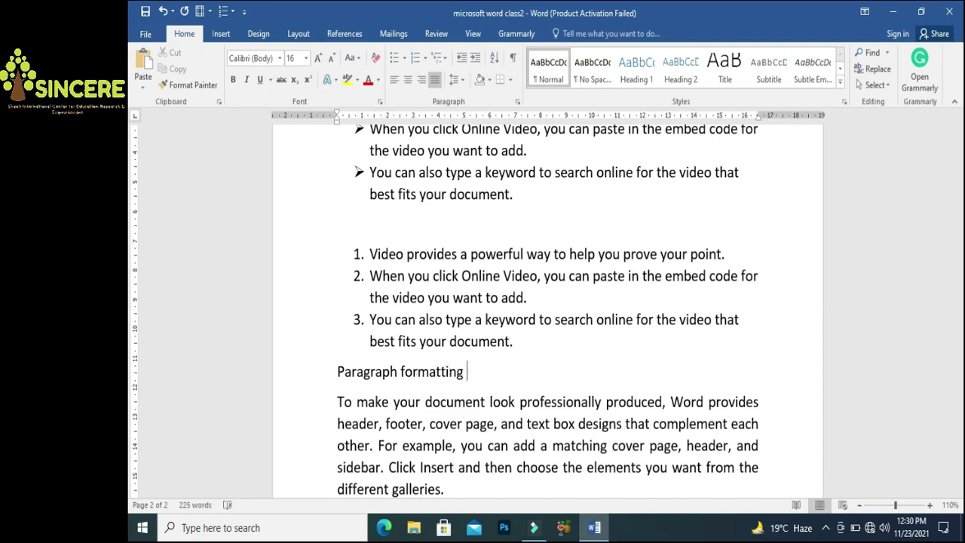
click(407, 79)
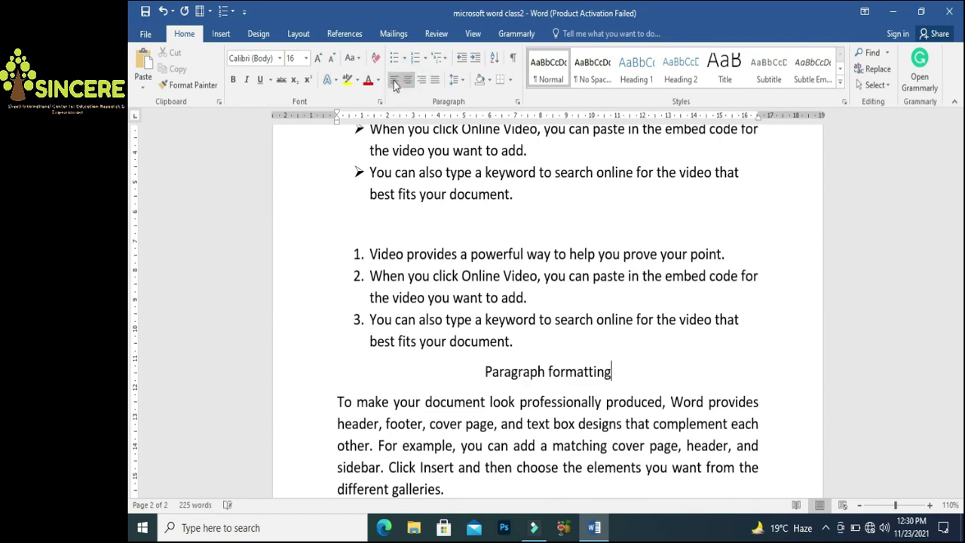
click(393, 80)
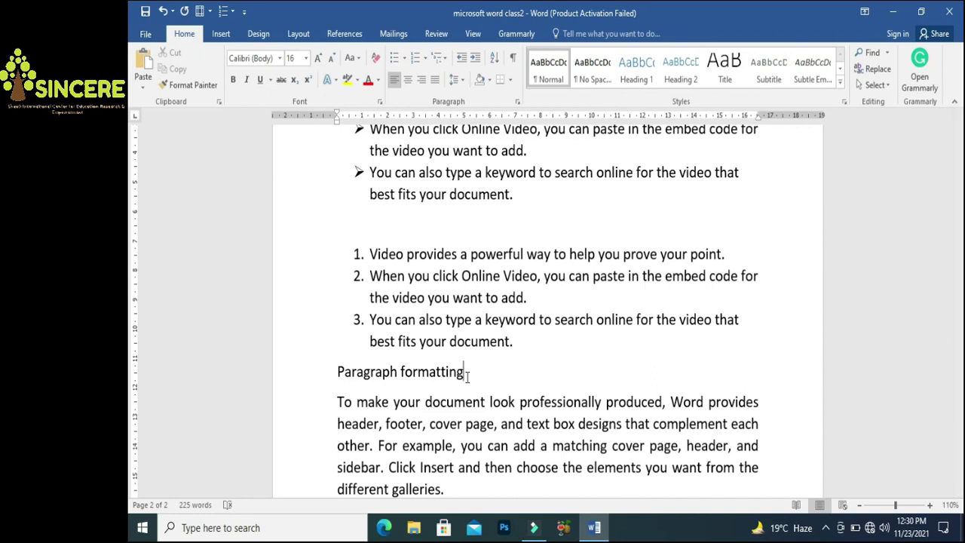
Add a "Short keys" line directly below "Paragraph formatting"
click(493, 377)
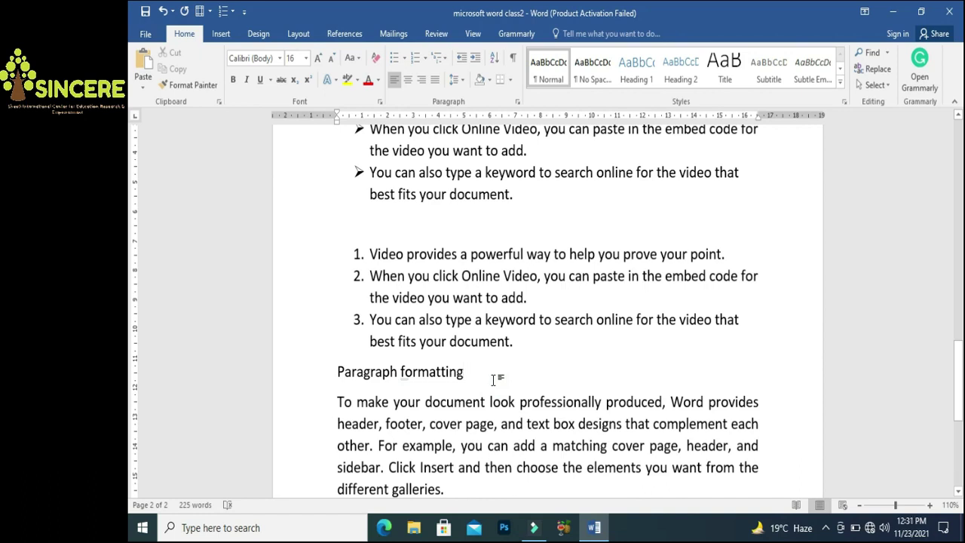
key(Return)
text(short key)
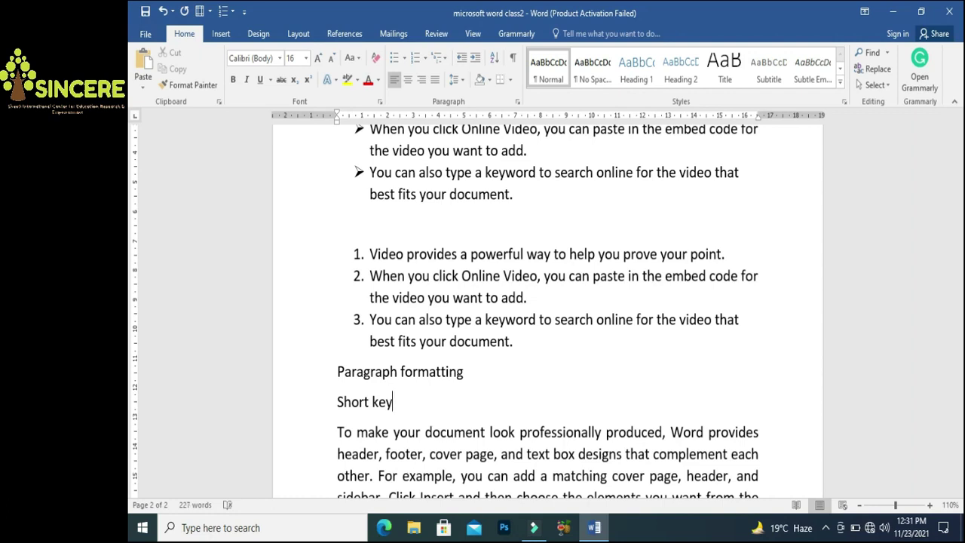
text(s)
Add the shortcut note "Align left: ctrl+e" on a new line below "Short keys"
key(Return)
text(alit)
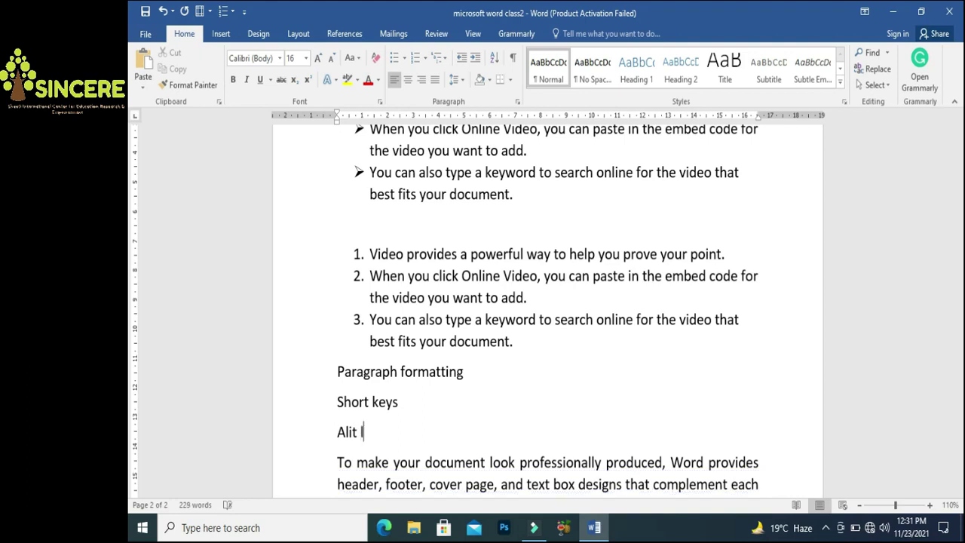
key(BackSpace)
key(BackSpace)
text(ghn)
key(BackSpace)
key(BackSpace)
key(BackSpace)
text(n left: )
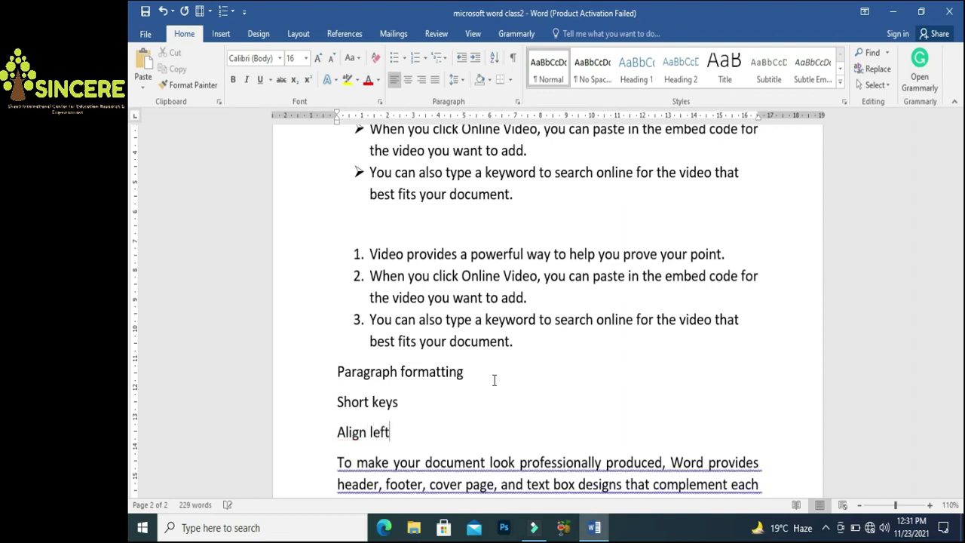
text(ctr)
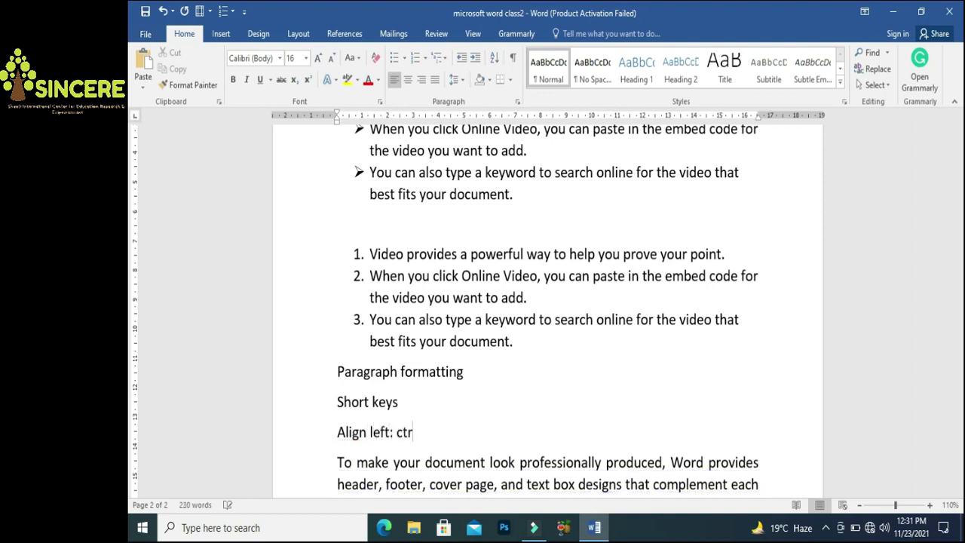
text(l+e)
Try centre alignment on the paragraph starting "To make your document"
key(Down)
key(Down)
key(Down)
key(Down)
key(Down)
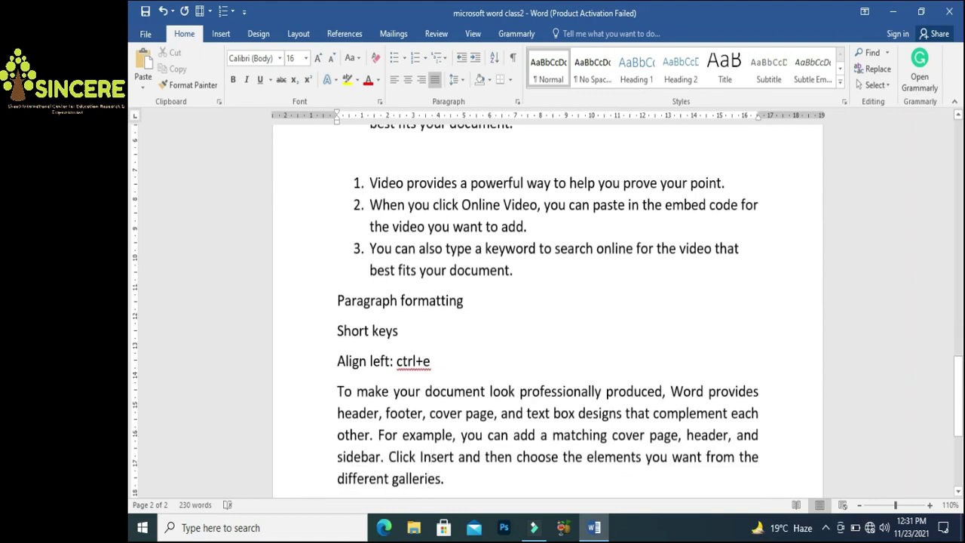
key(ctrl+e)
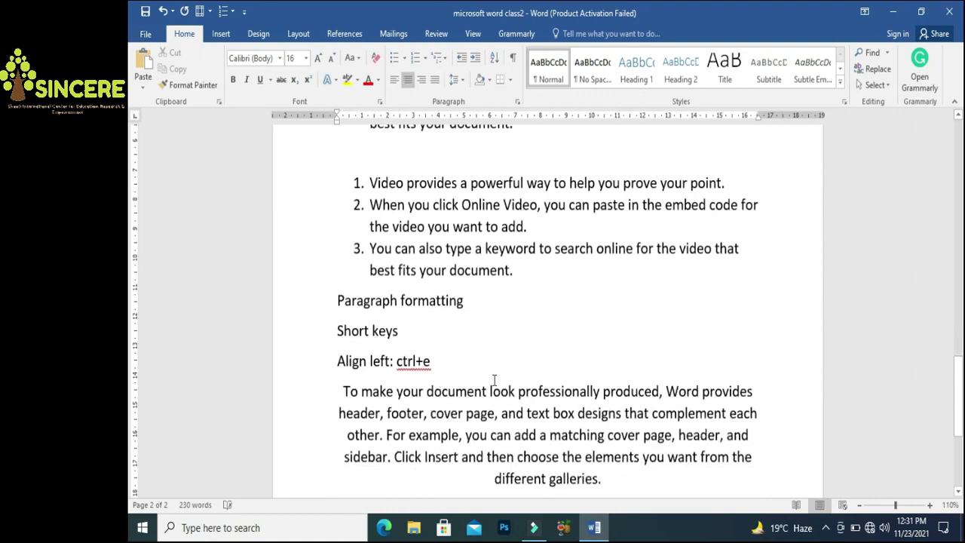
Correct the align-left note to read "Align left: ctrl+l" and left-align the paragraph below it
click(434, 360)
key(BackSpace)
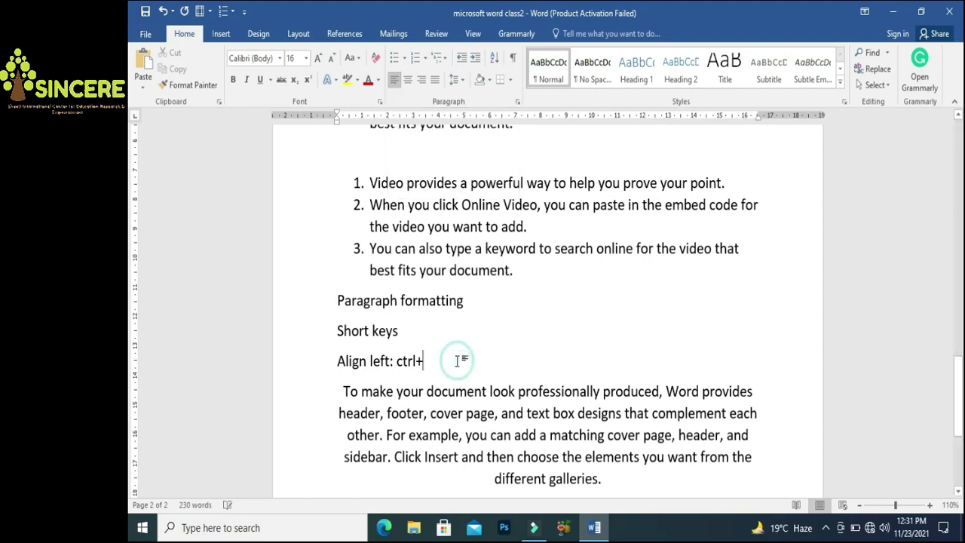
text(l)
key(Down)
key(ctrl+l)
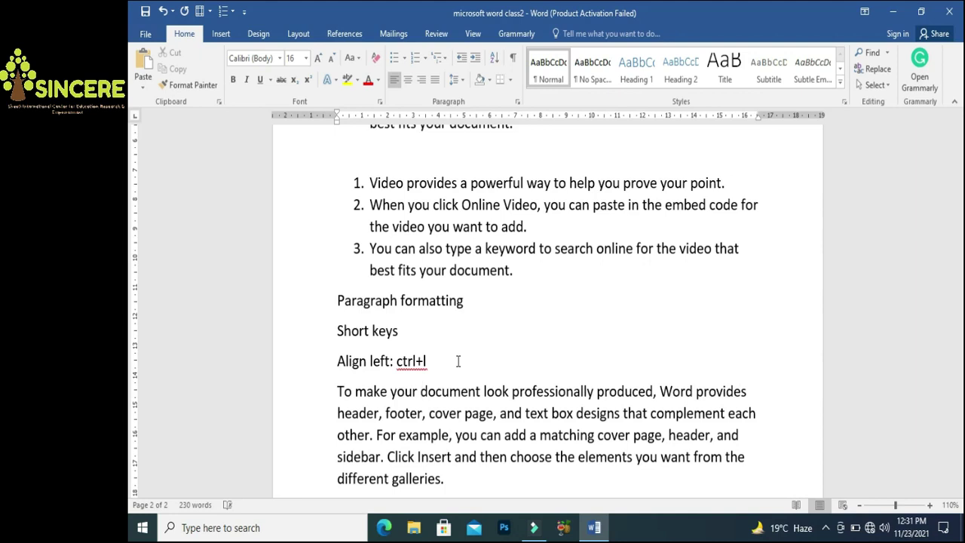
Add the note "Align right: ctrl+r" below the align-left line and right-align the paragraph starting "To make your document"
click(457, 361)
key(Return)
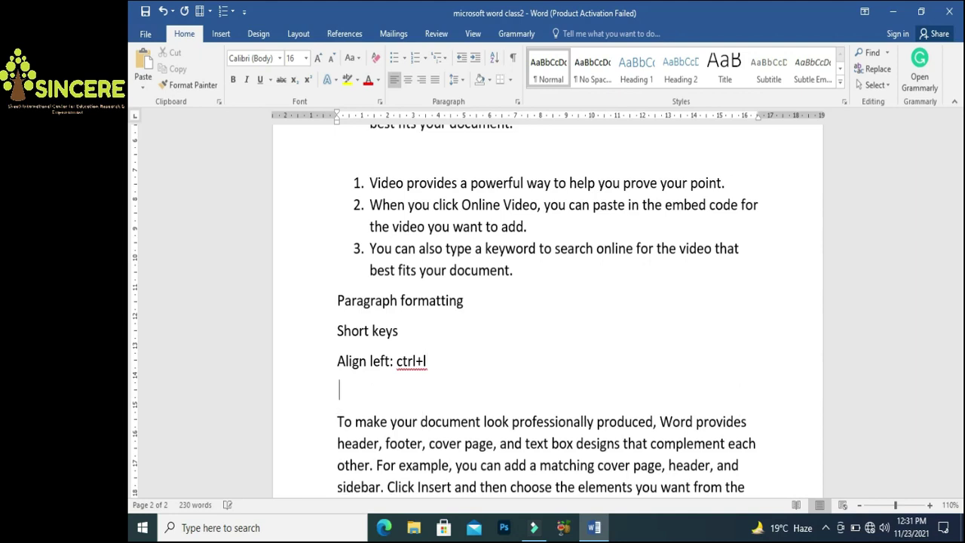
text(ctrl)
key(BackSpace)
key(BackSpace)
key(BackSpace)
key(BackSpace)
text(align right)
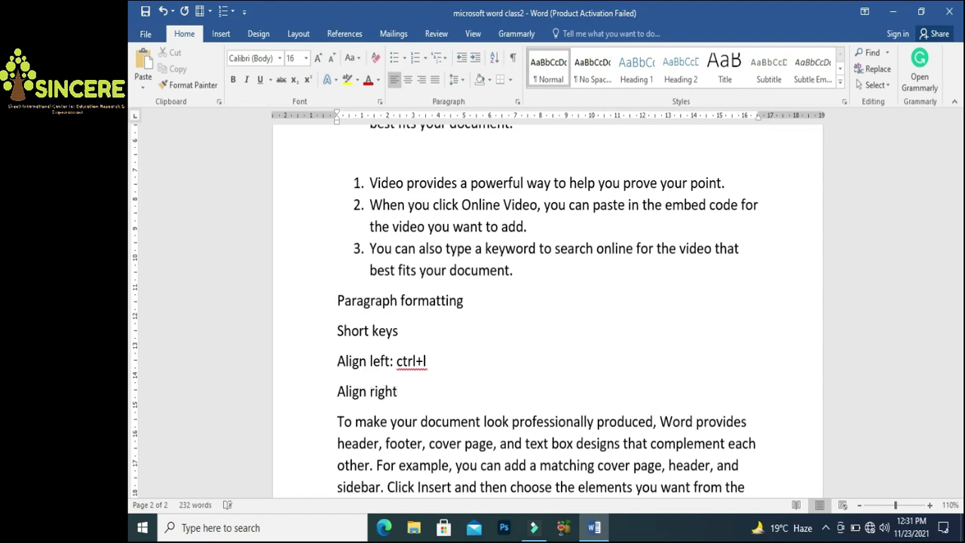
text(:)
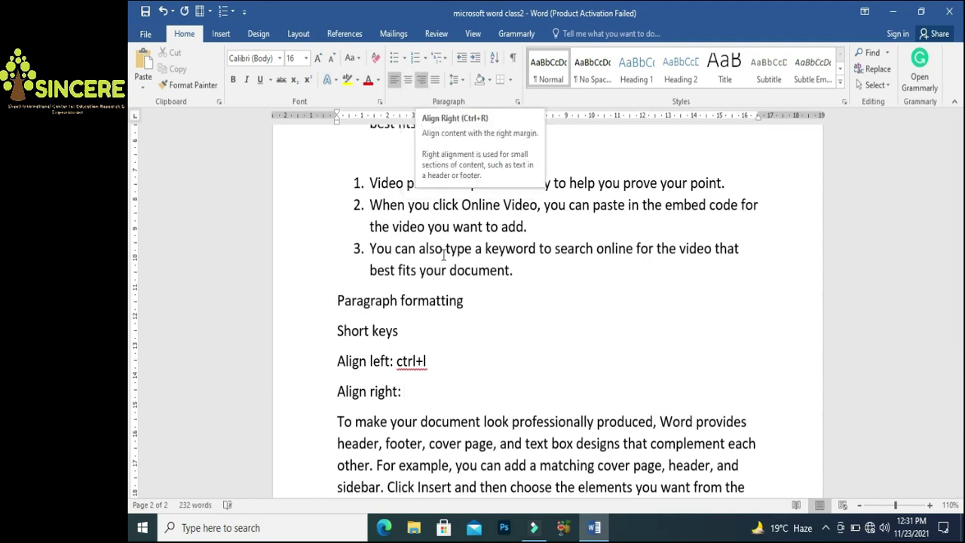
text(ctrl)
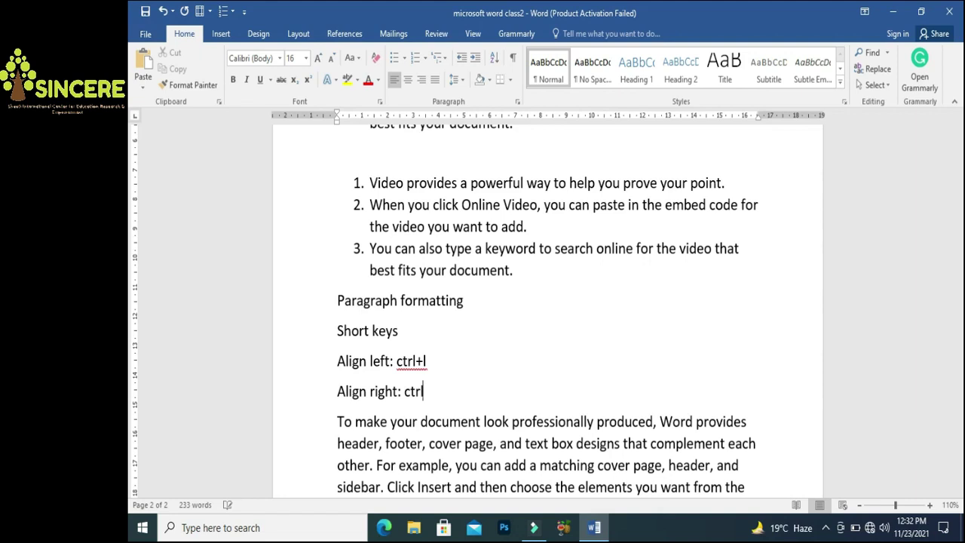
text(+r)
key(ctrl+r)
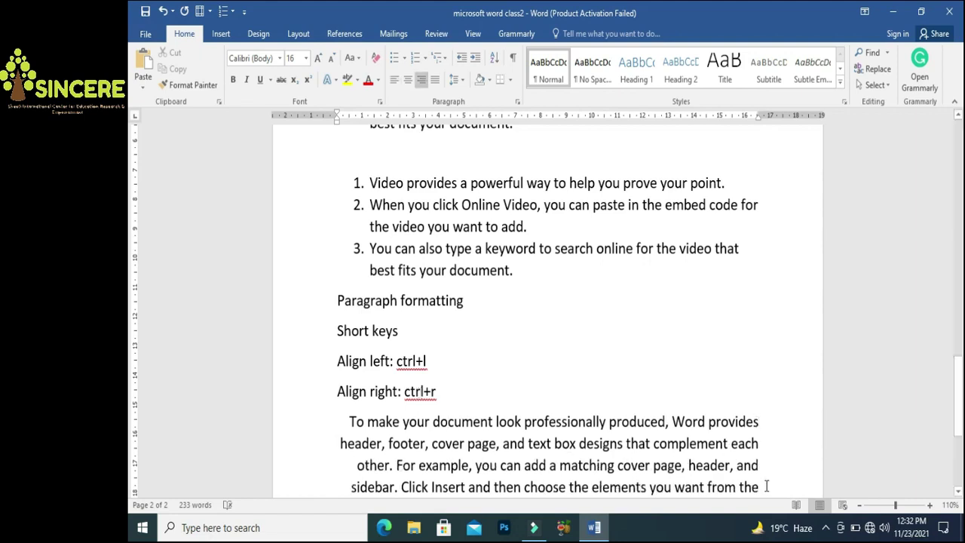
Add the note "Align center = ctrl+e" below the align-right line and centre the paragraph that follows
drag(957, 398, 131, 434)
click(450, 219)
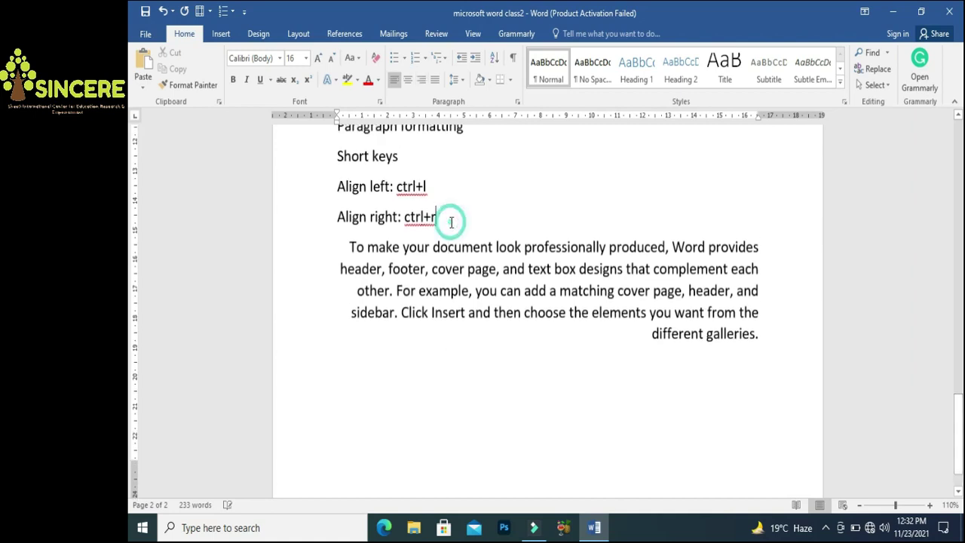
key(Return)
text(alig)
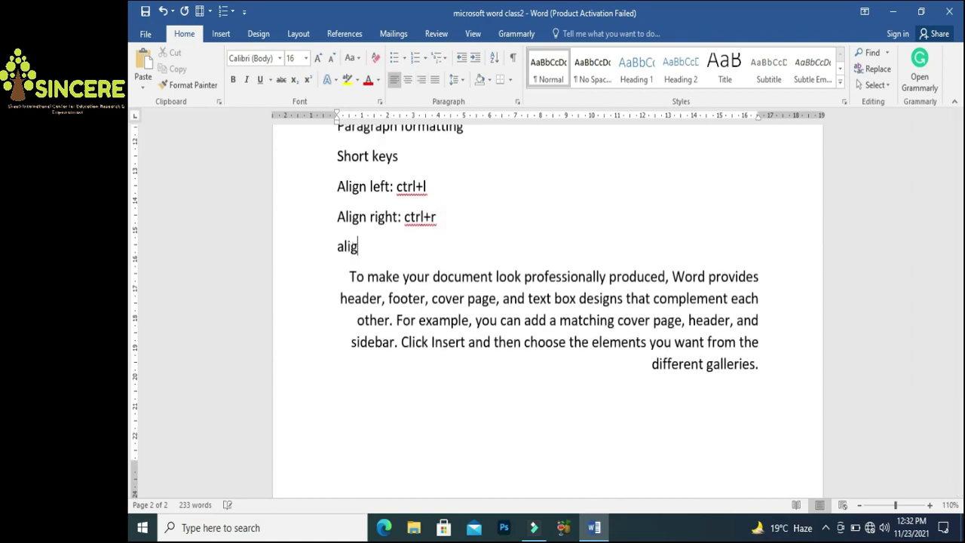
text(n center = ct)
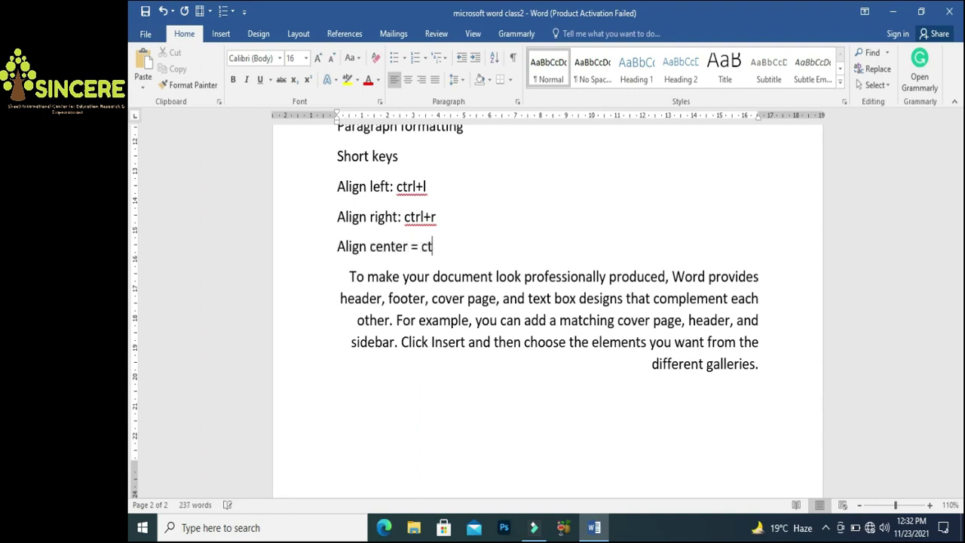
text(rl+e)
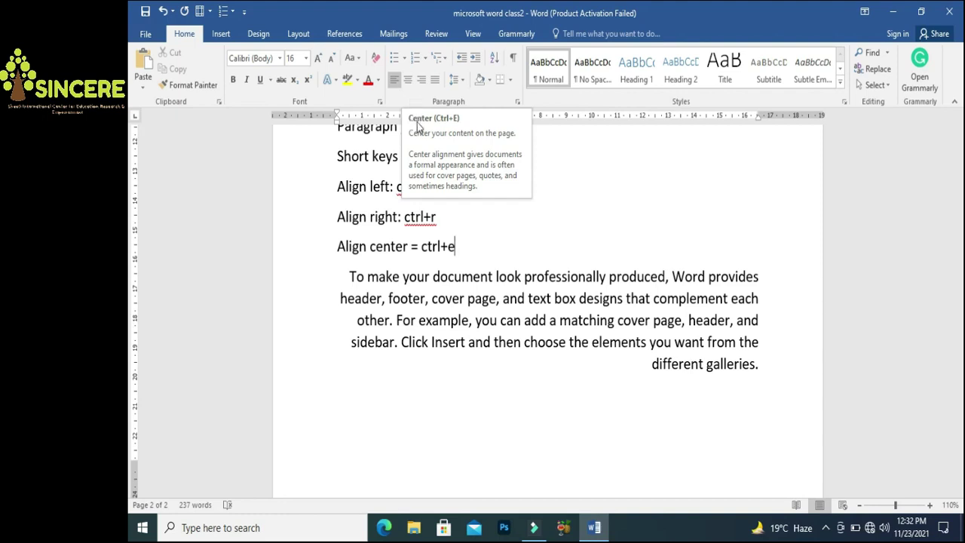
click(466, 246)
click(460, 297)
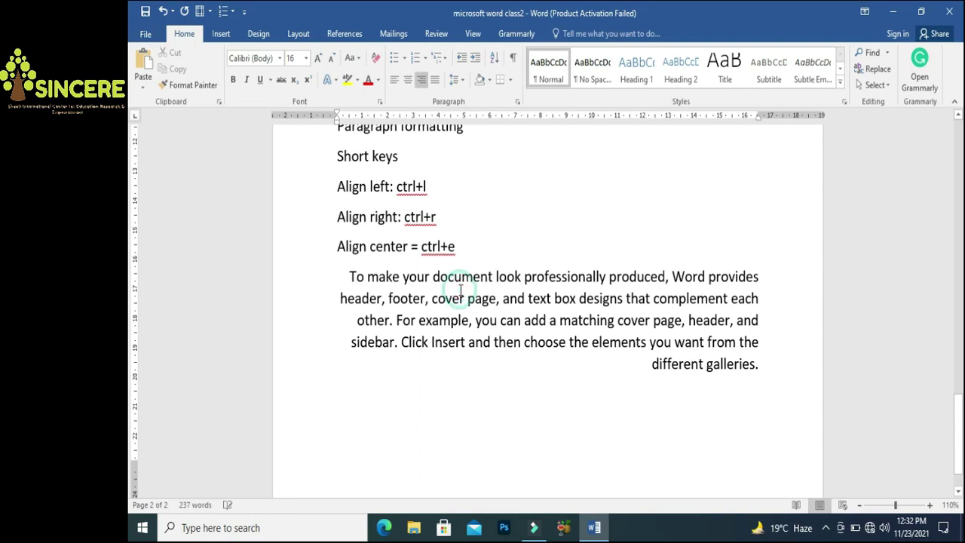
key(ctrl+e)
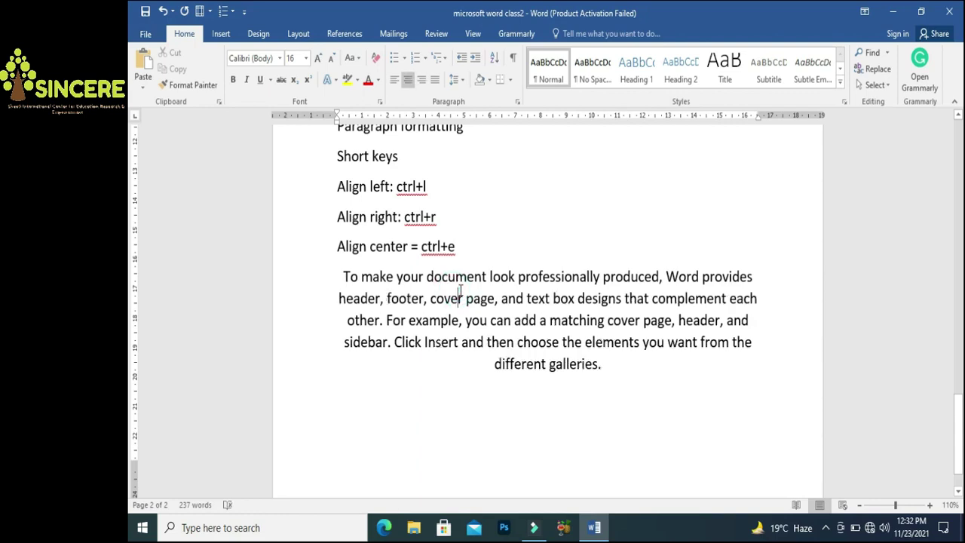
Add the note "Justify = ctrl+j", with a tab before ctrl+j, below the align-center line and justify the sample paragraph
click(476, 253)
key(Return)
text(al)
key(BackSpace)
text(justify)
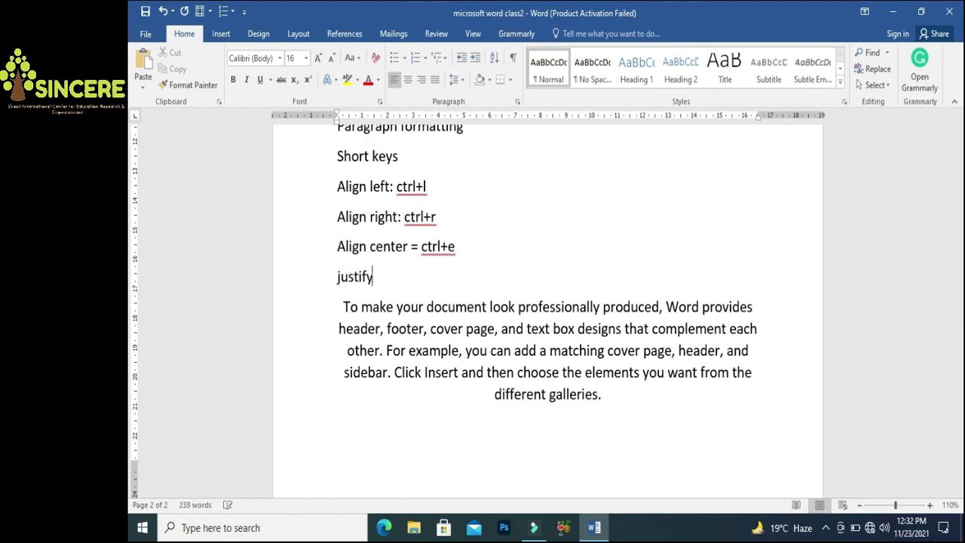
text( =)
key(Tab)
text(ctrl)
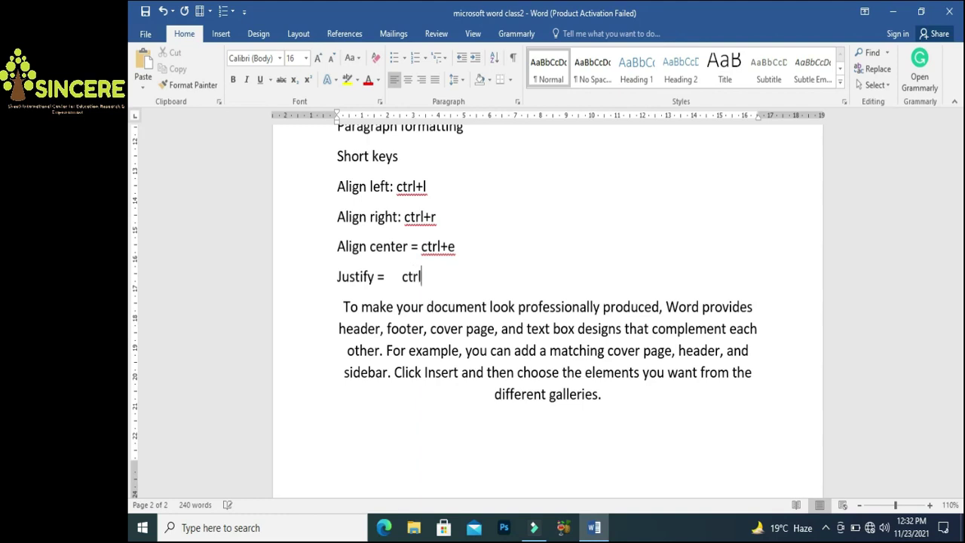
text(+j)
click(427, 307)
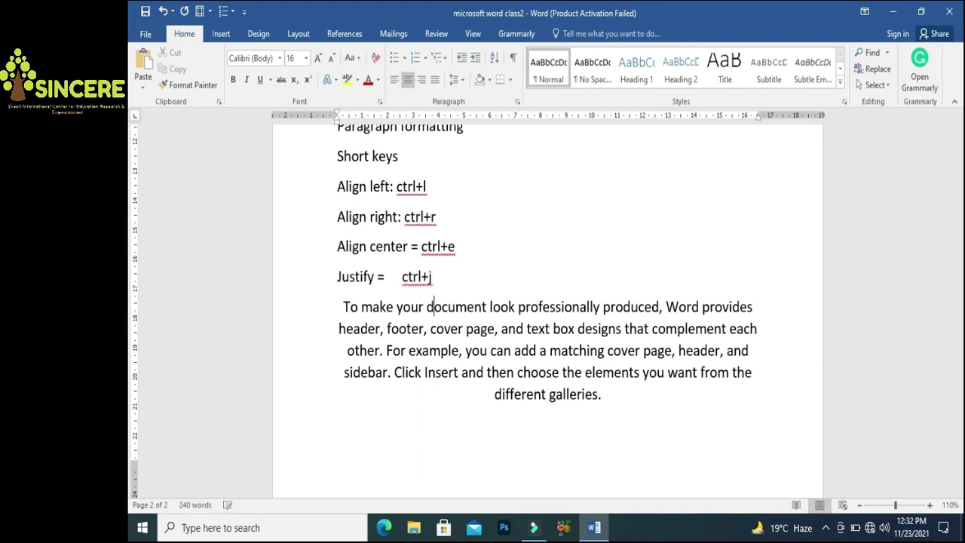
key(ctrl+j)
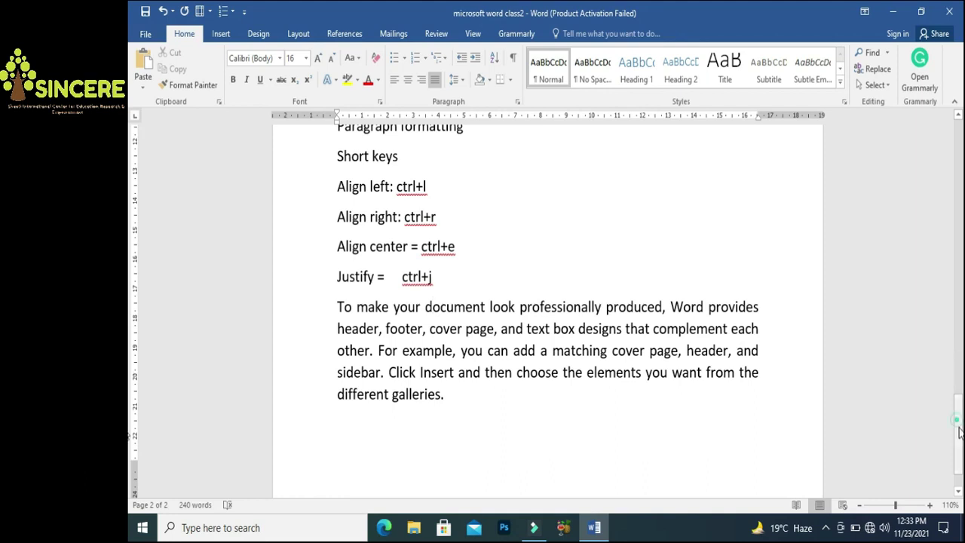
Set the line spacing of the paragraph starting "To make your document" to 1.5 and place the cursor at its beginning
scroll(959, 431, down, 2)
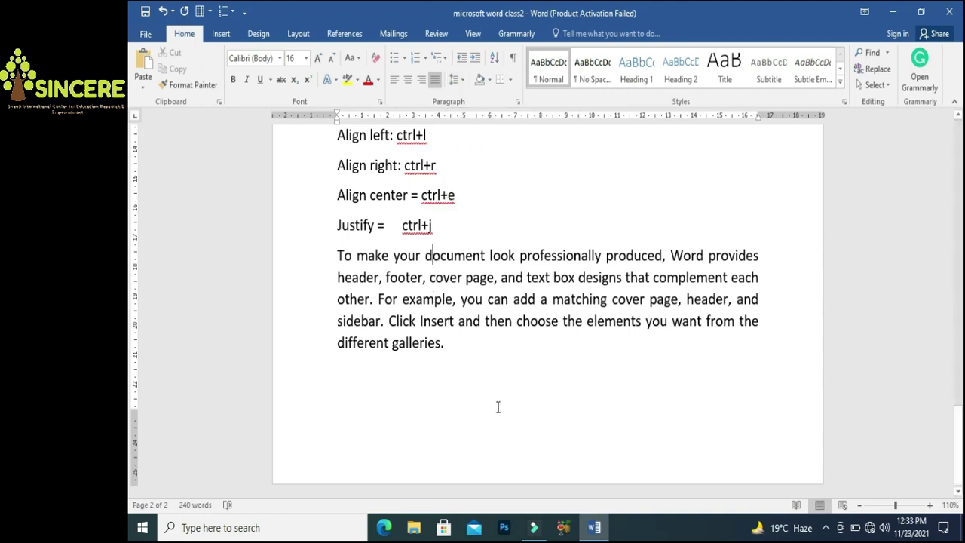
click(481, 360)
drag(447, 345, 337, 254)
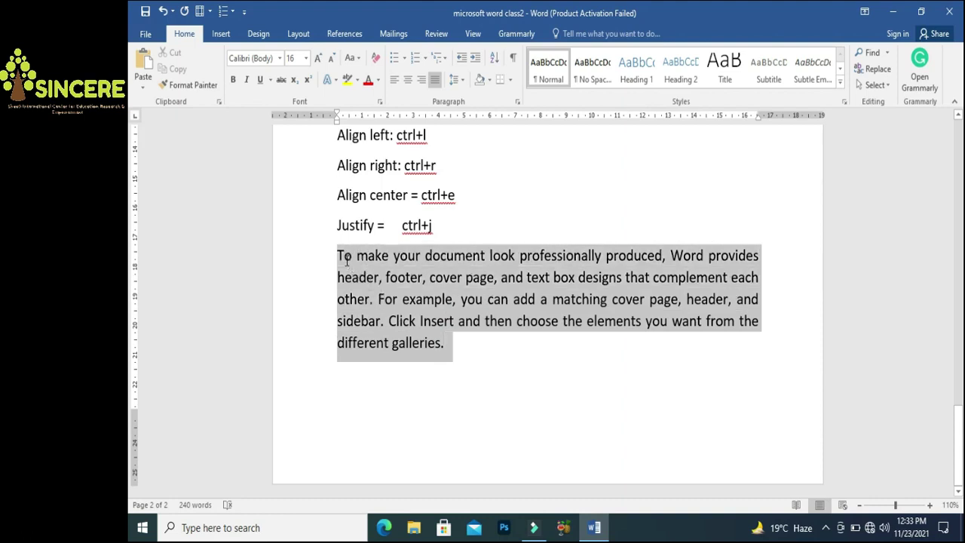
click(465, 80)
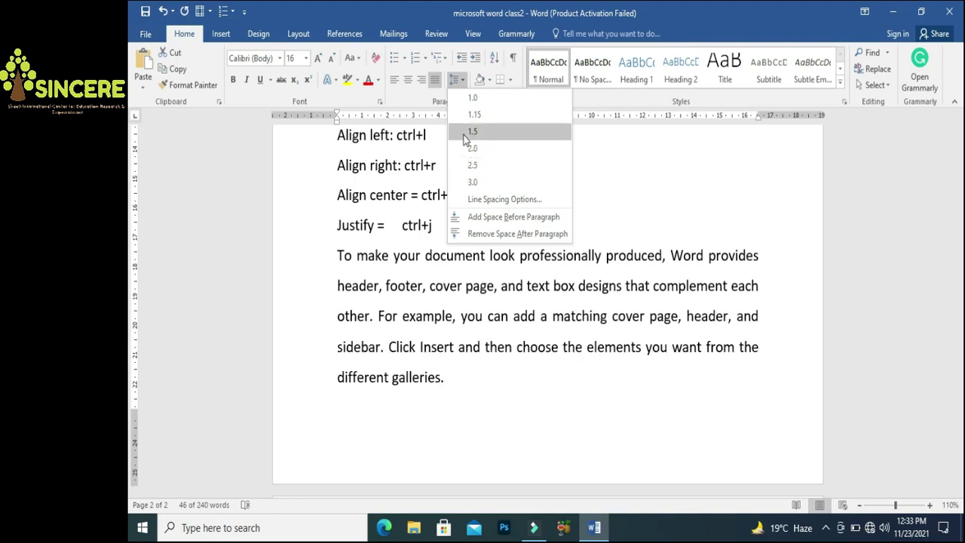
click(463, 135)
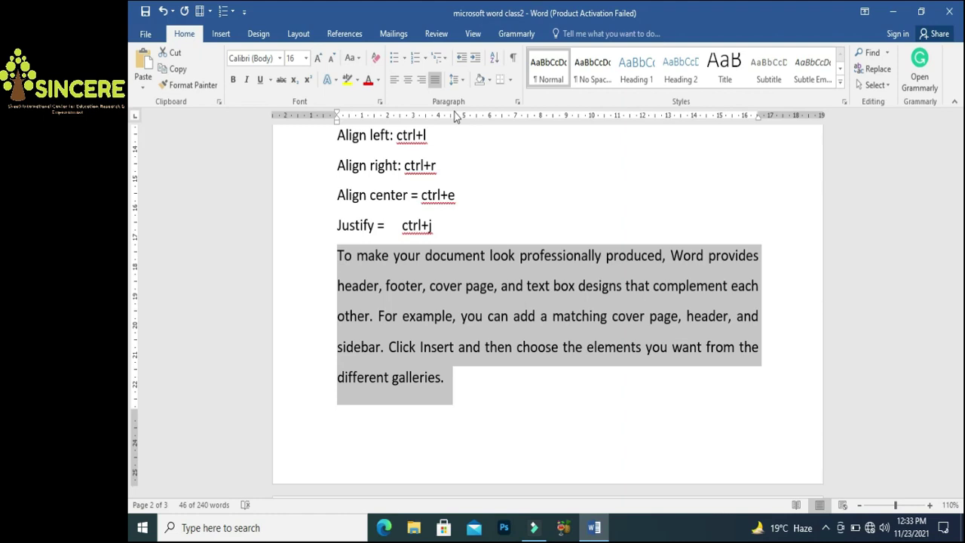
click(473, 264)
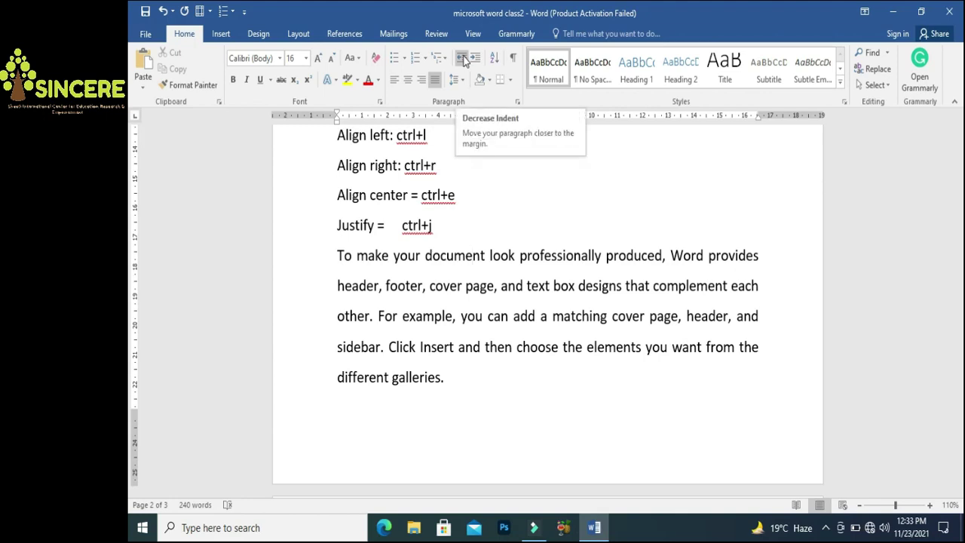
click(337, 256)
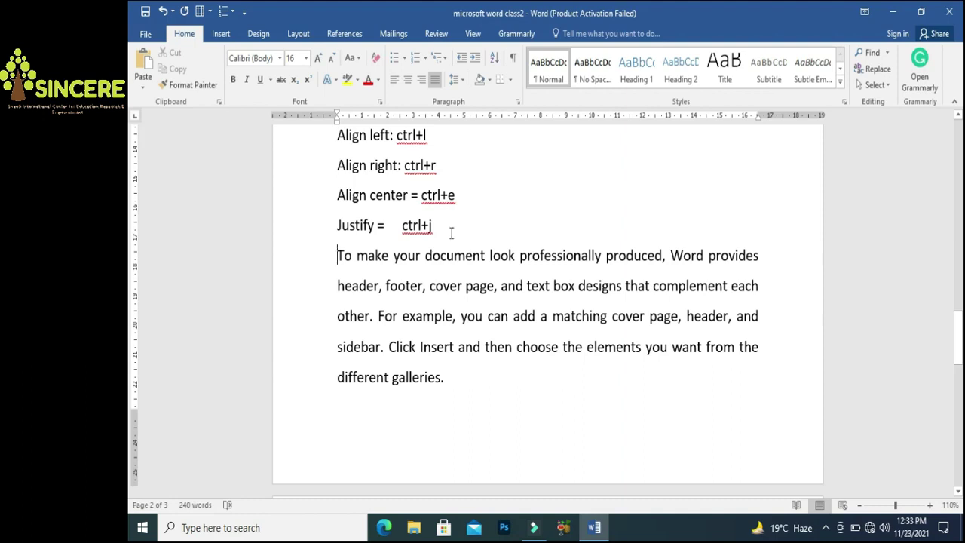
Try indenting the paragraph starting "To make your document" by two levels and decrease the indent back to the margin
click(476, 59)
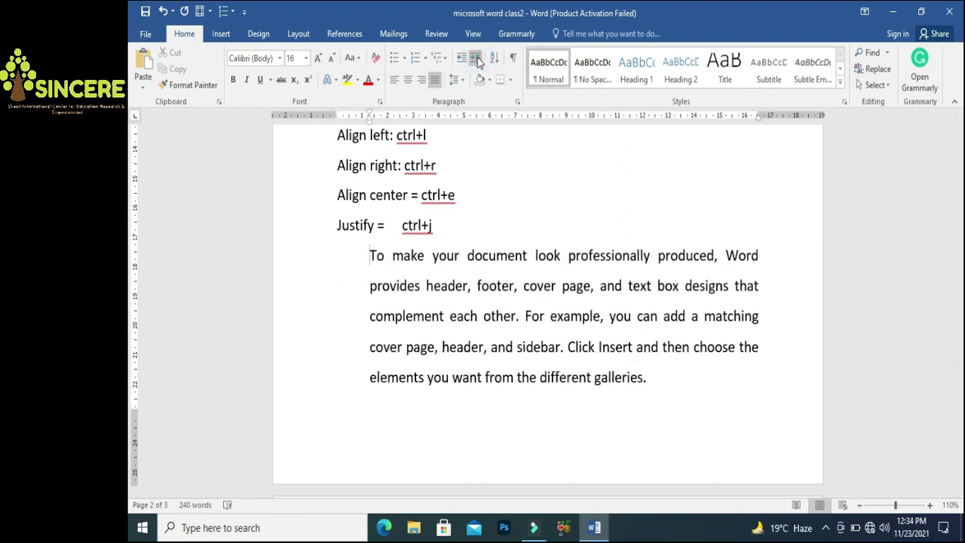
click(476, 59)
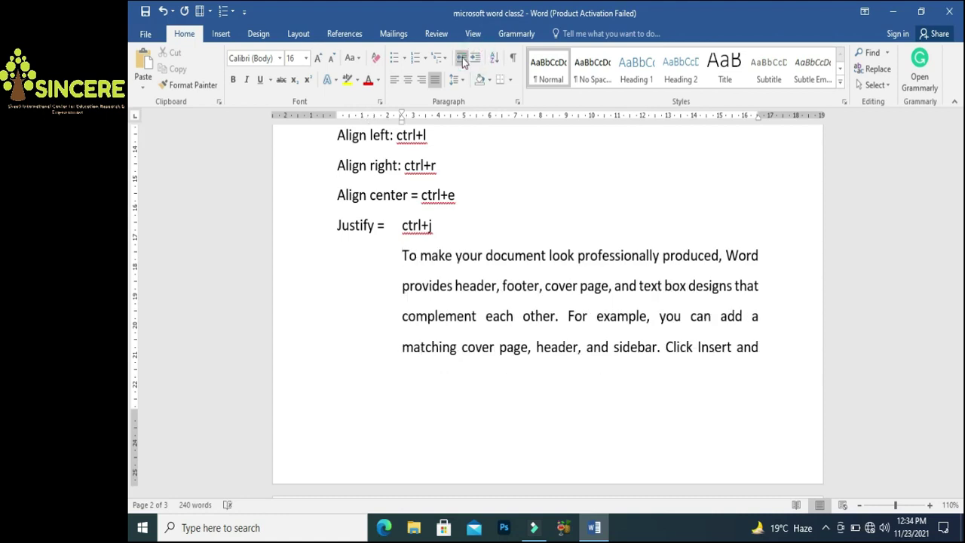
click(461, 59)
click(461, 59)
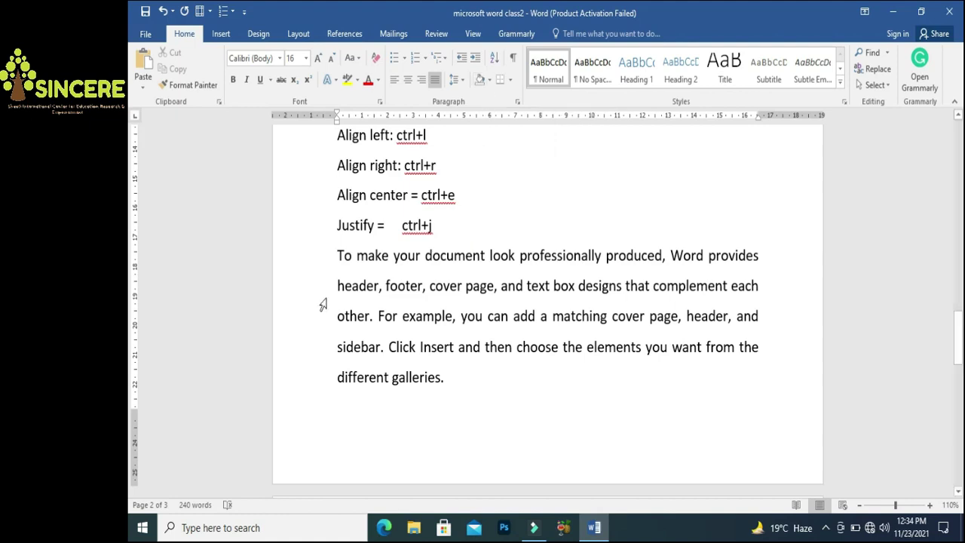
Try yellow shading on the word "make" in the sample paragraph and undo it
click(339, 254)
click(357, 255)
double_click(357, 255)
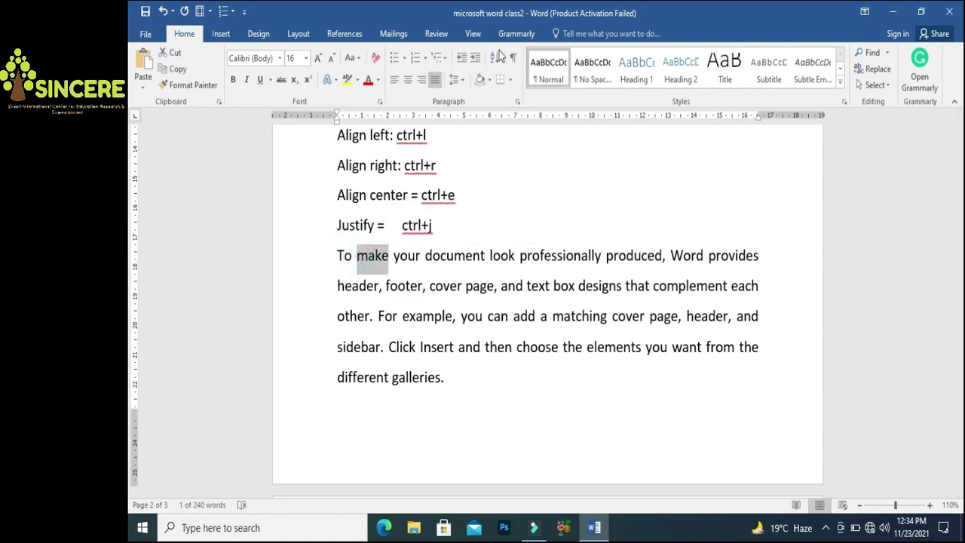
click(489, 81)
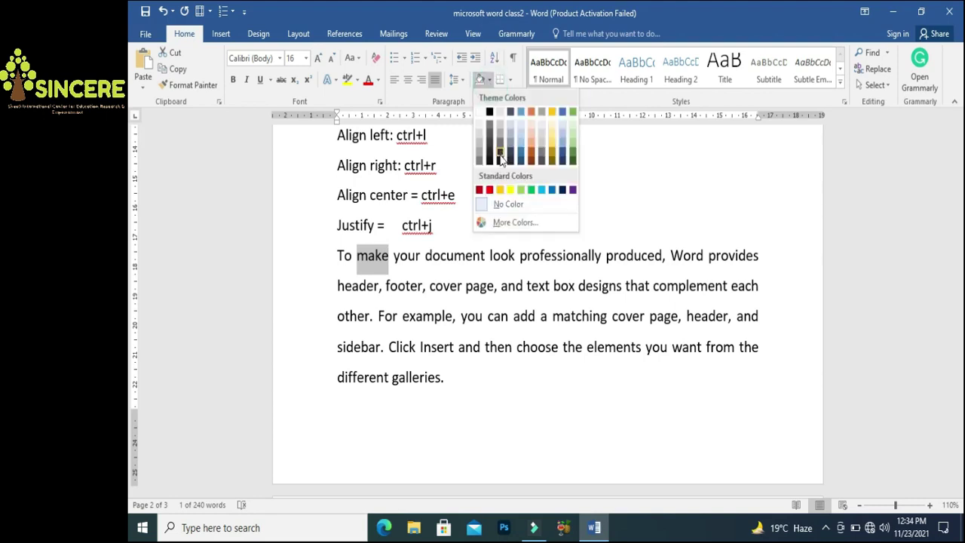
click(509, 191)
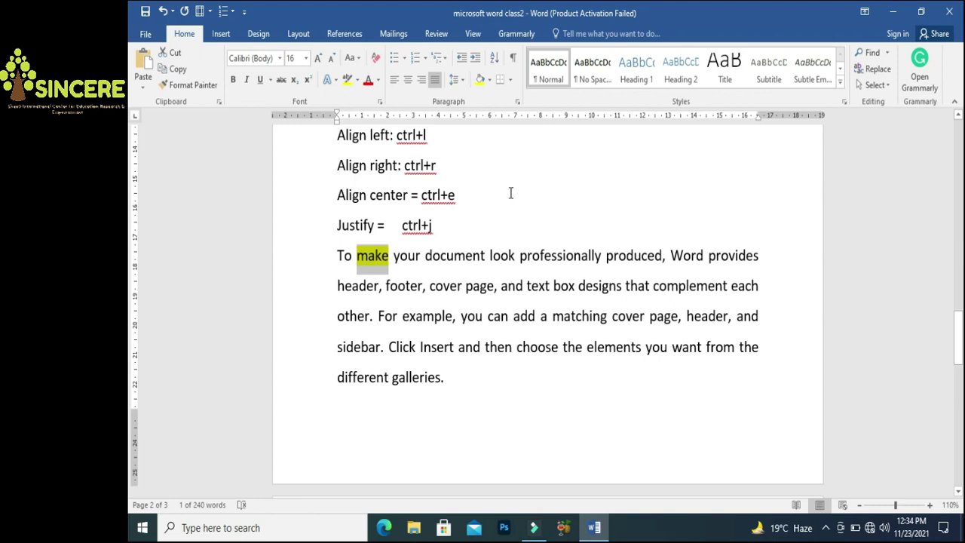
key(ctrl+z)
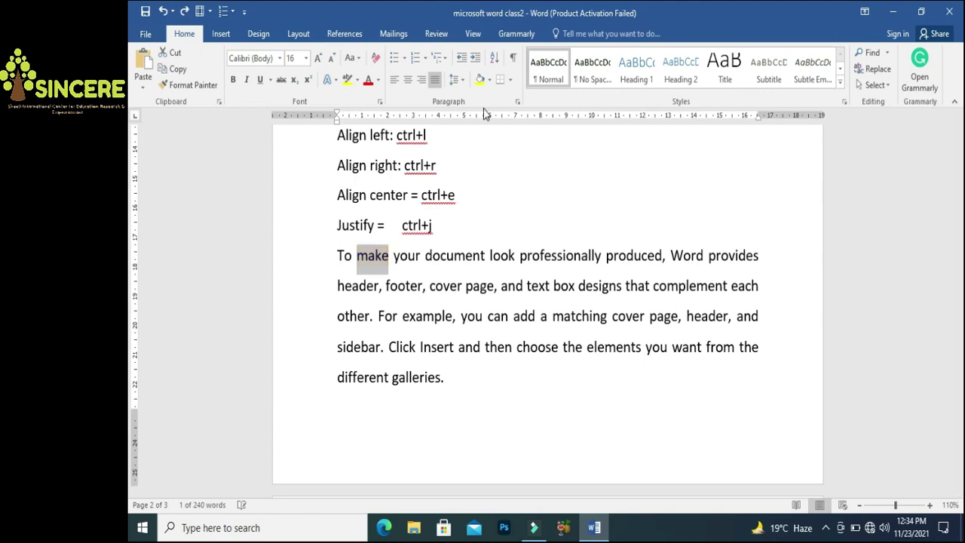
Set the font colour of the word "make" in the sample paragraph to yellow
click(378, 85)
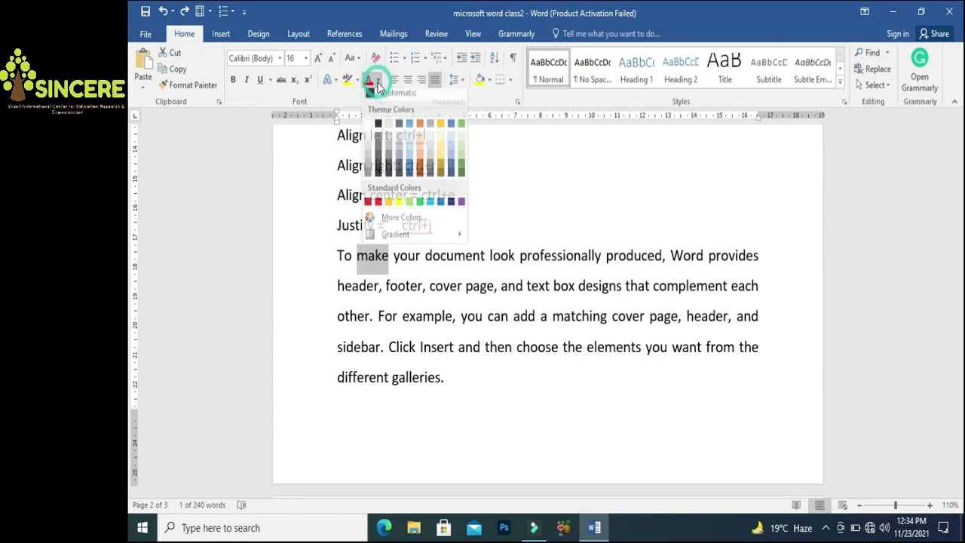
click(398, 208)
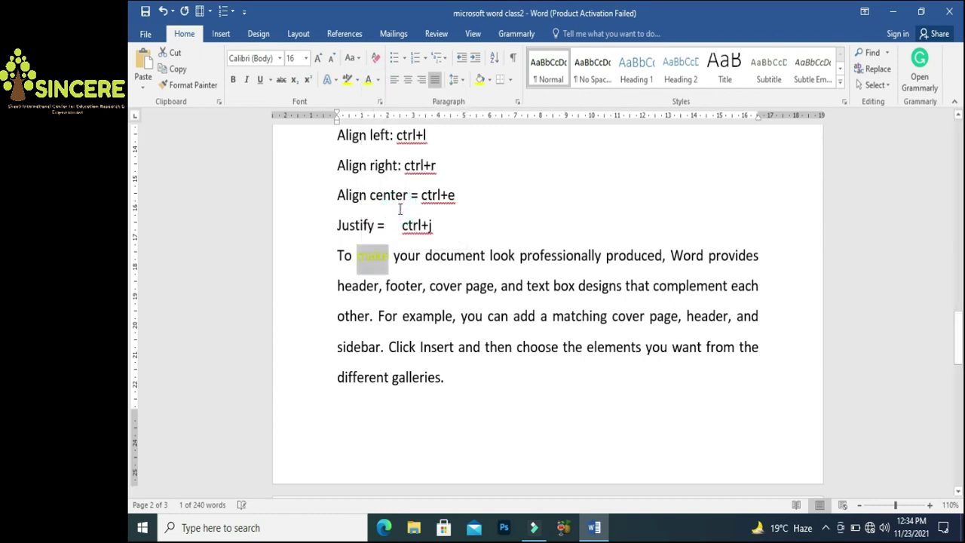
click(432, 269)
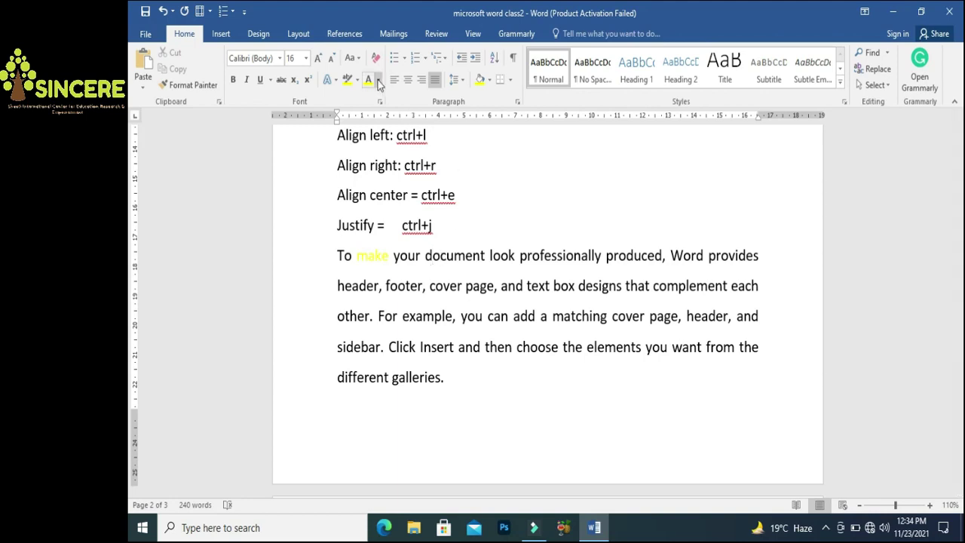
Set the font colour of the word "make" to the standard blue and set the paragraph's shading to No Color
drag(392, 257, 357, 257)
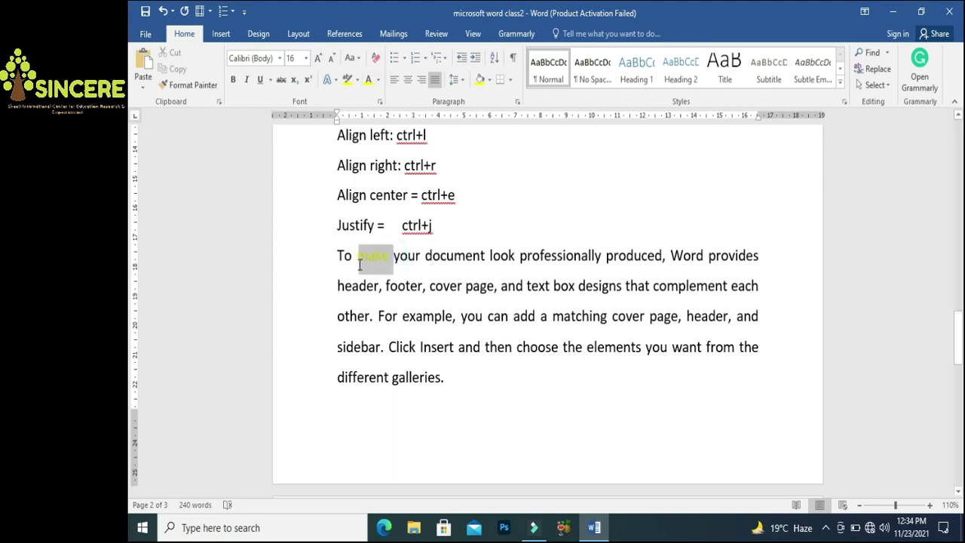
click(379, 81)
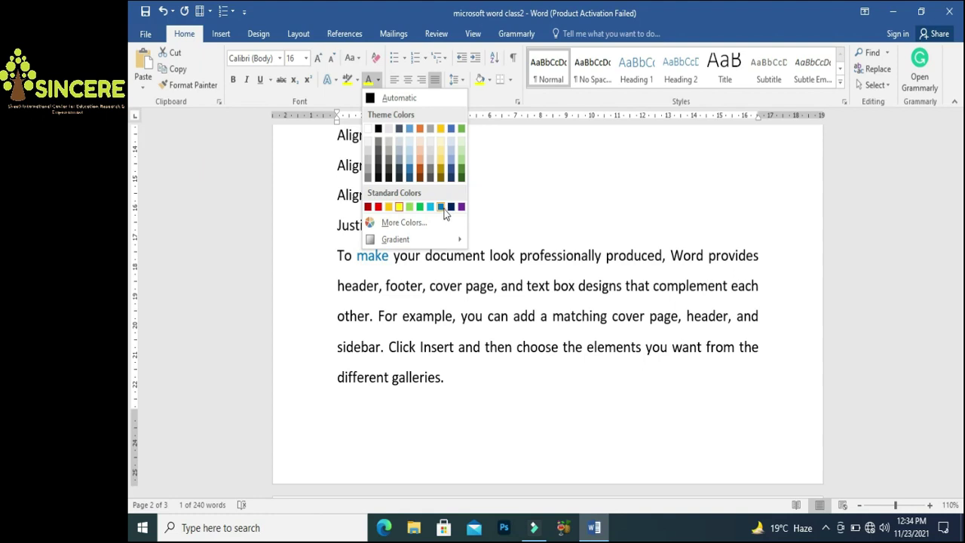
click(441, 207)
click(417, 285)
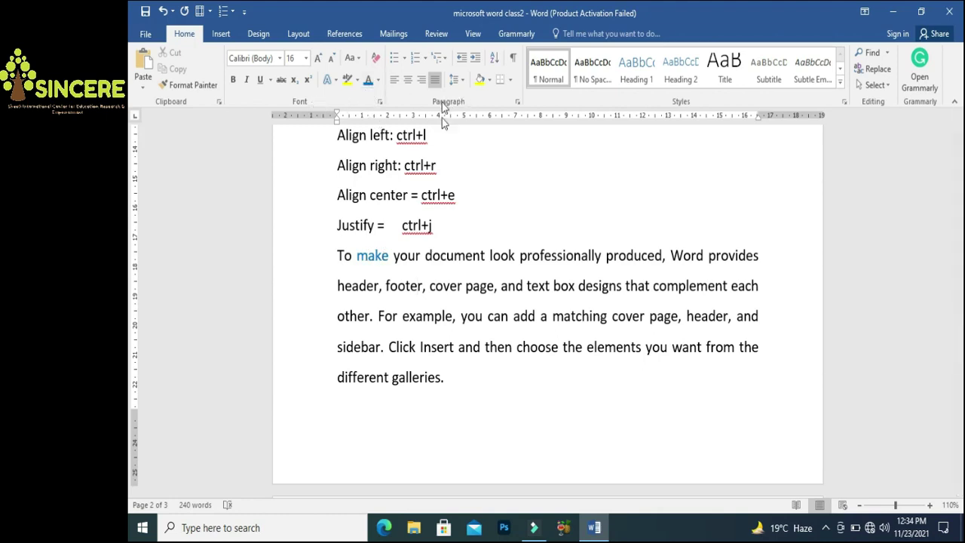
click(491, 85)
click(500, 203)
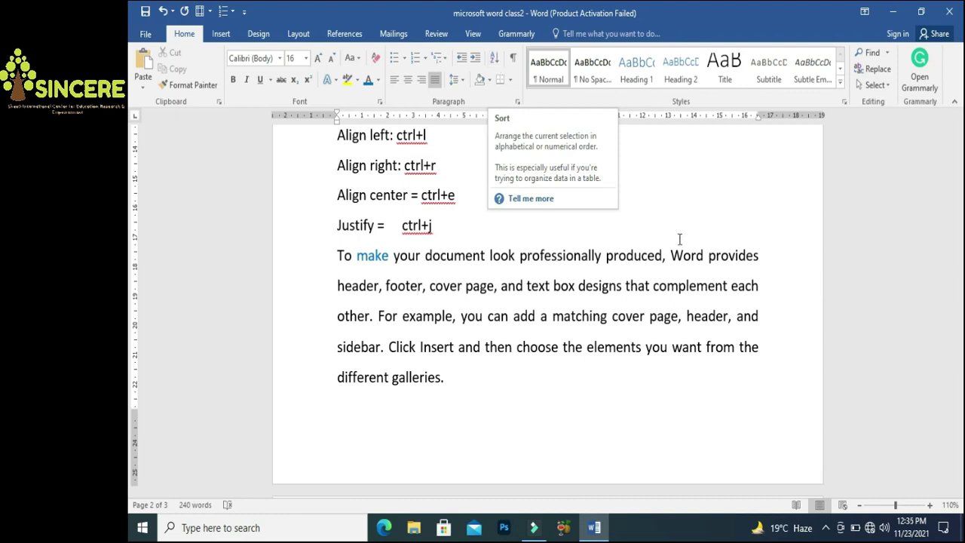
Sort the four alignment shortcut lines under "Short keys" as text by paragraphs in ascending order
drag(957, 334, 957, 308)
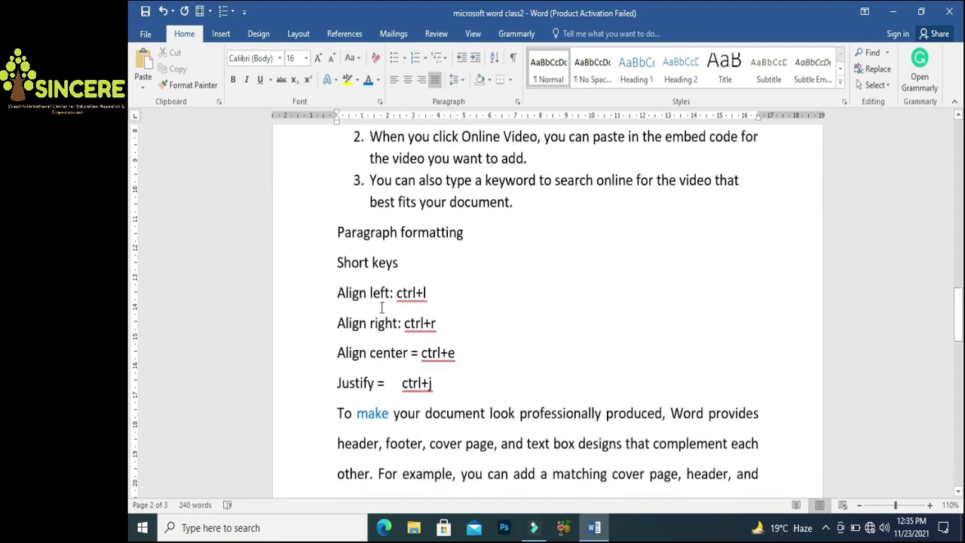
click(336, 292)
drag(336, 292, 452, 384)
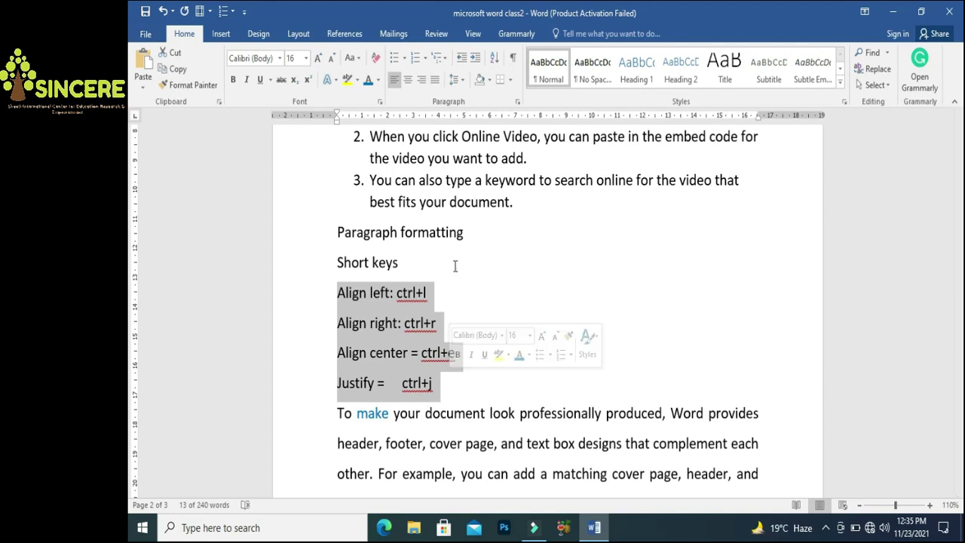
click(494, 60)
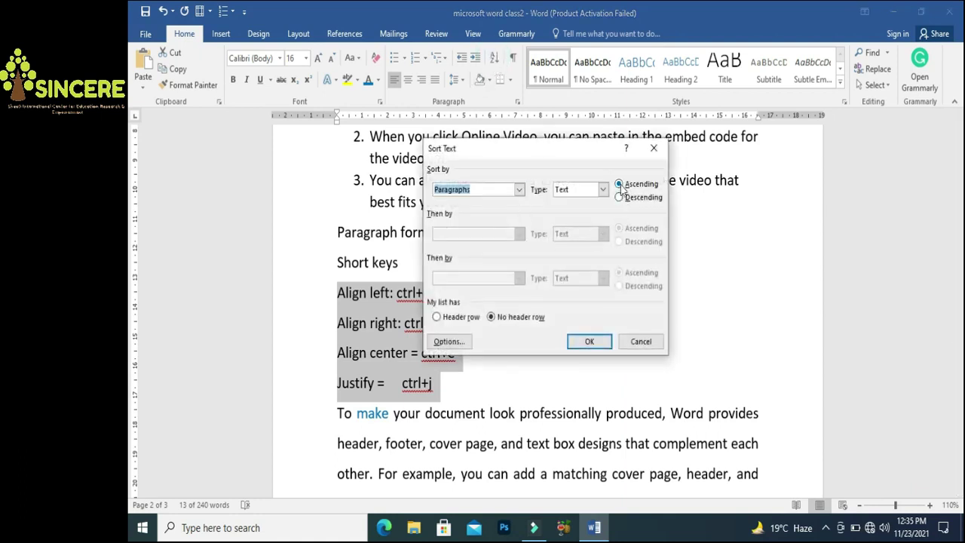
click(603, 338)
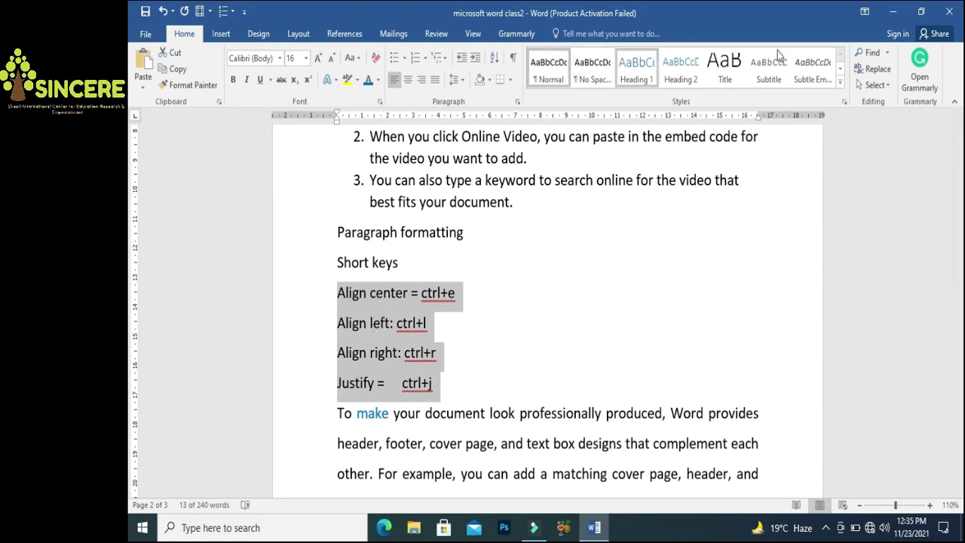
Re-sort the four alignment shortcut lines under "Short keys" in descending order and deselect them
click(494, 58)
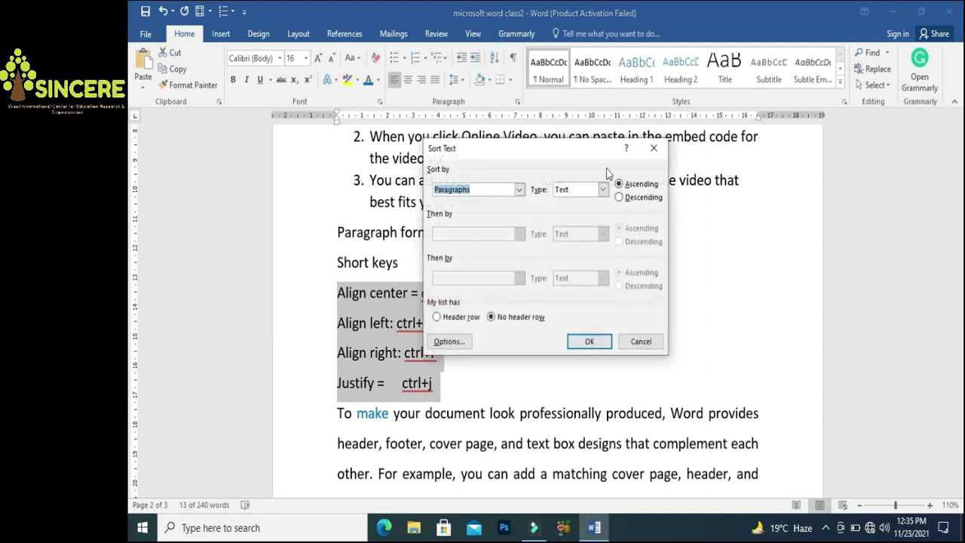
click(619, 197)
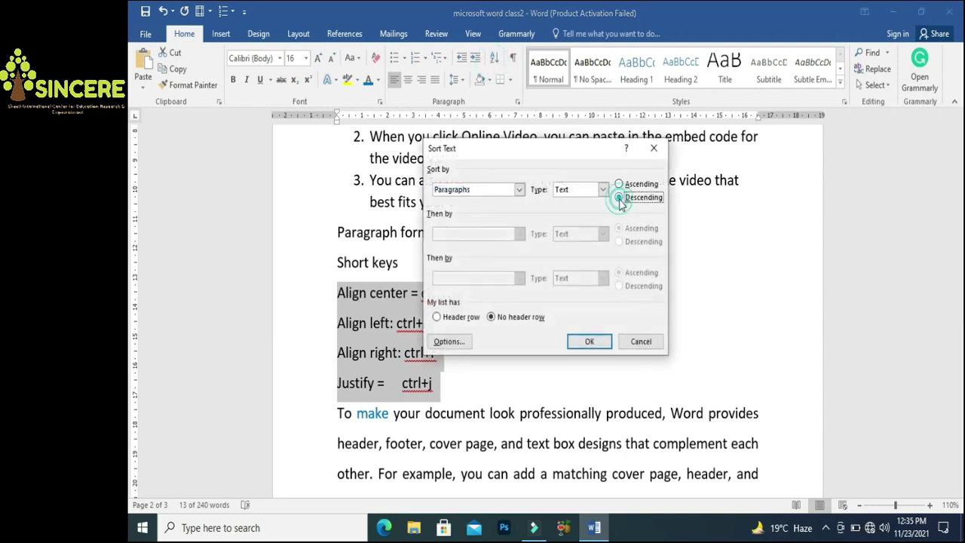
click(588, 342)
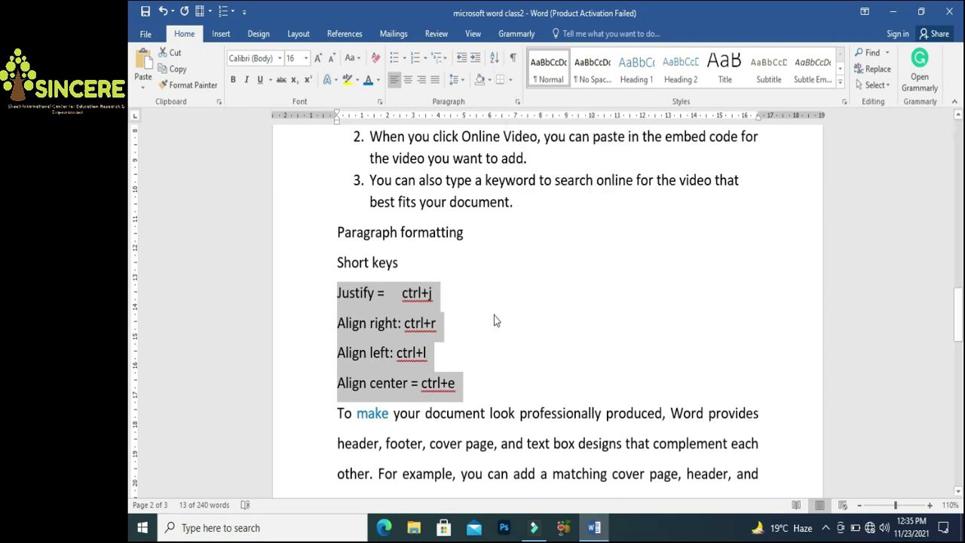
click(476, 377)
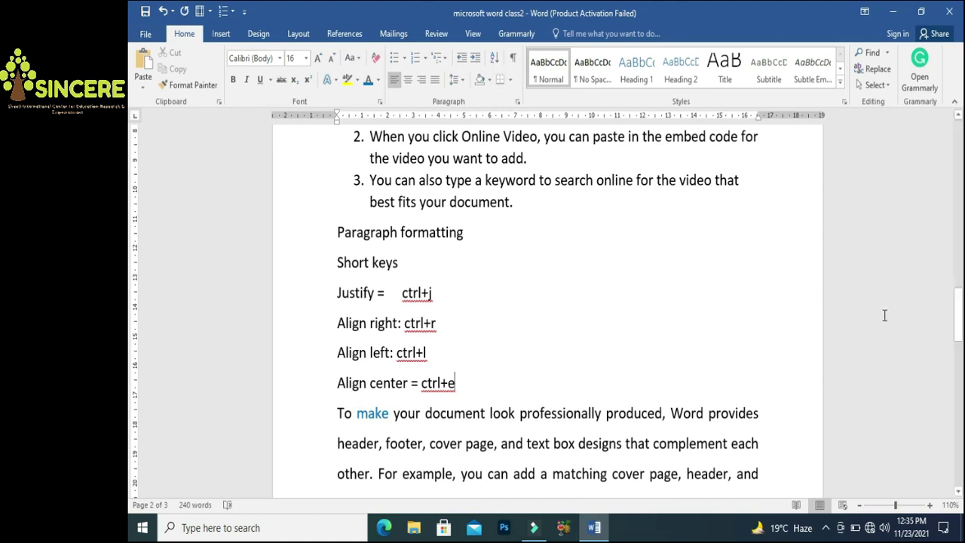
Insert a page break at the end of the sample paragraph ending "different galleries."
drag(958, 314, 958, 359)
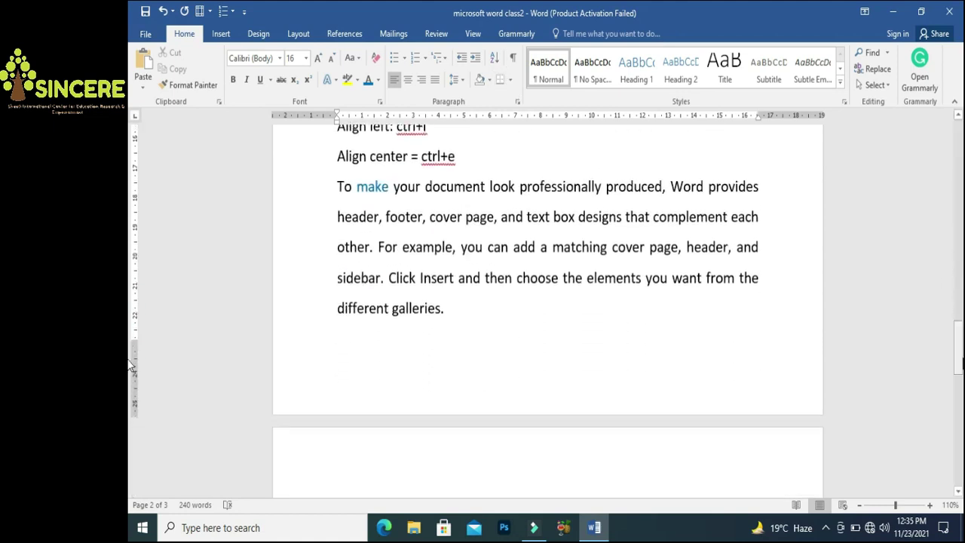
click(558, 308)
key(ctrl+Return)
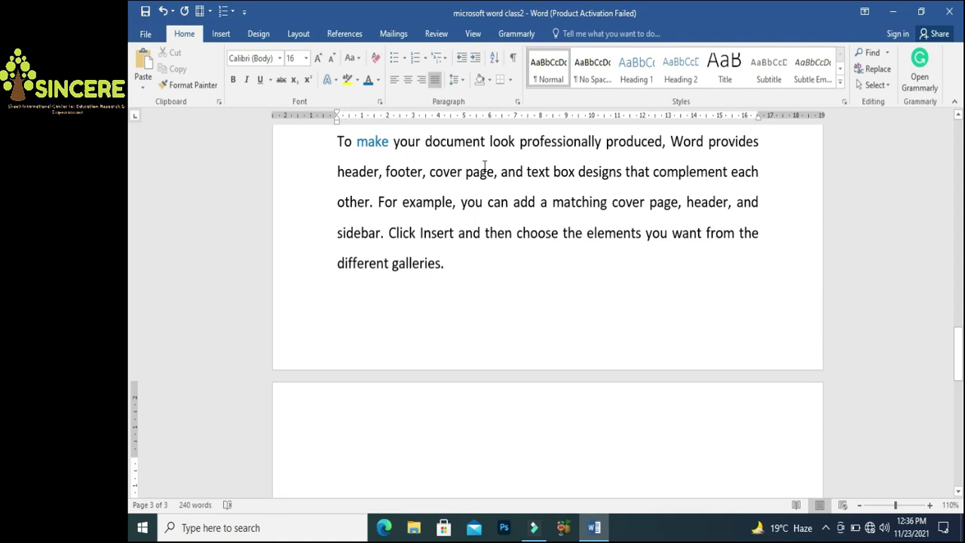
Add bottom, top, left and right borders to the empty line at the start of page 3
click(499, 80)
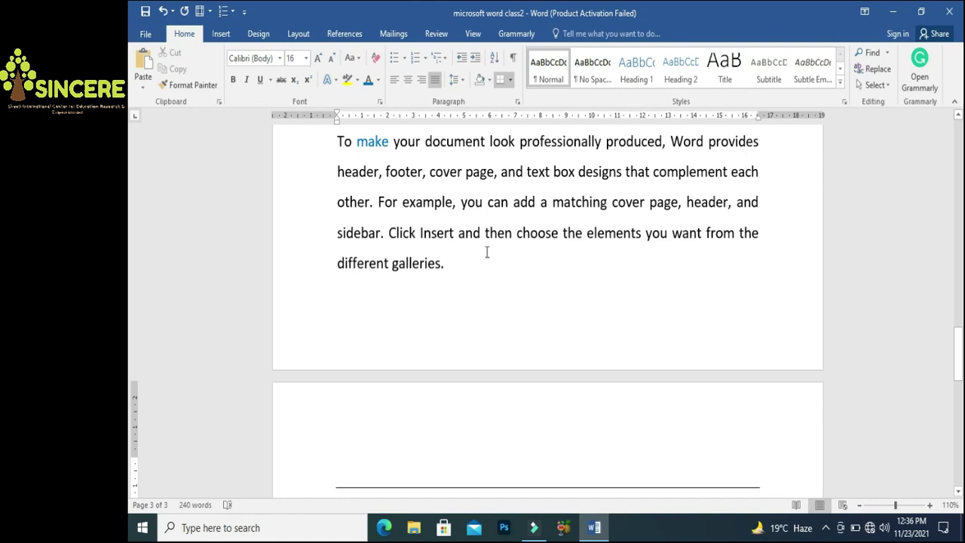
click(510, 80)
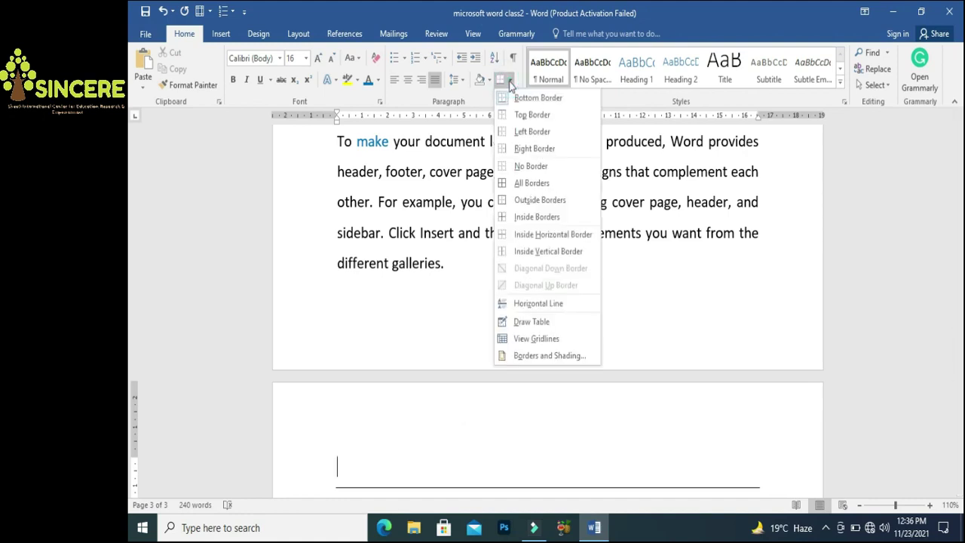
click(514, 115)
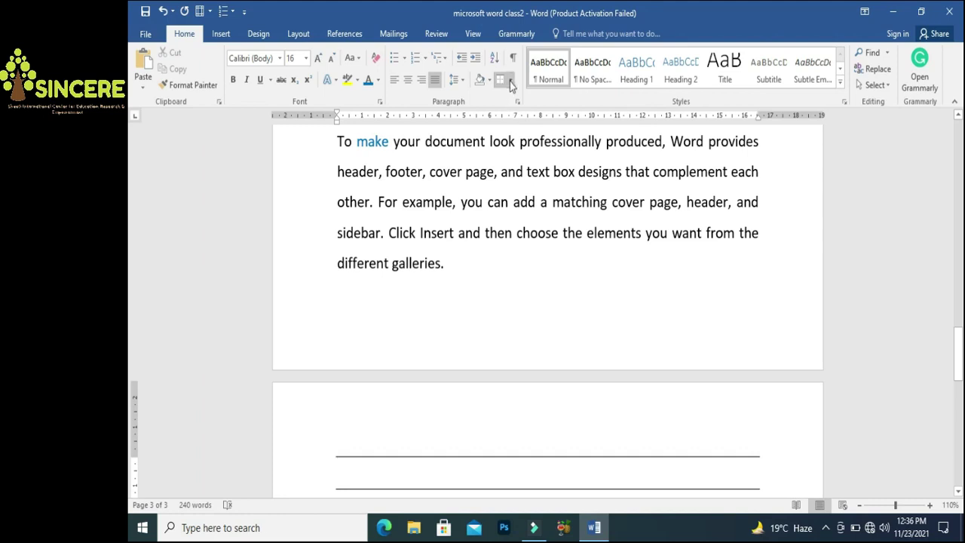
click(510, 80)
click(500, 133)
click(509, 81)
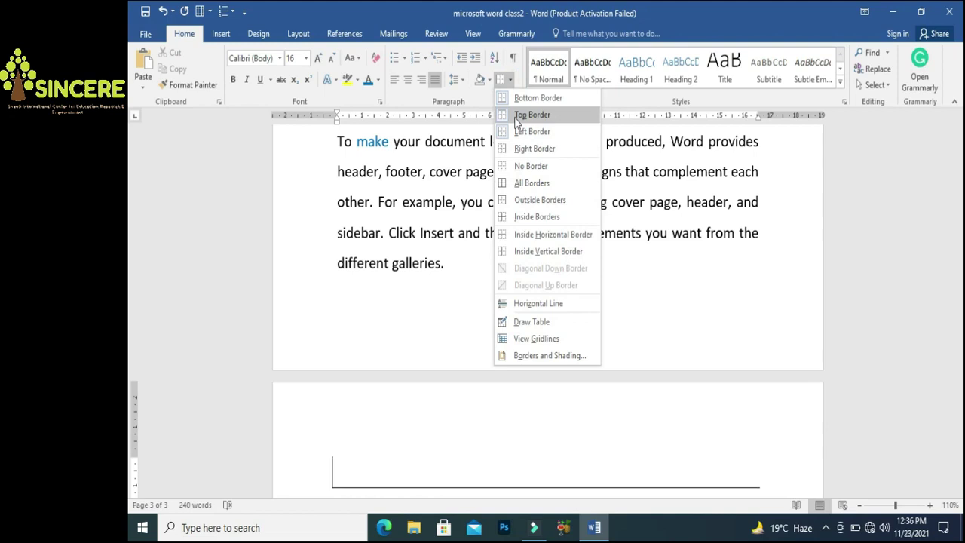
click(518, 148)
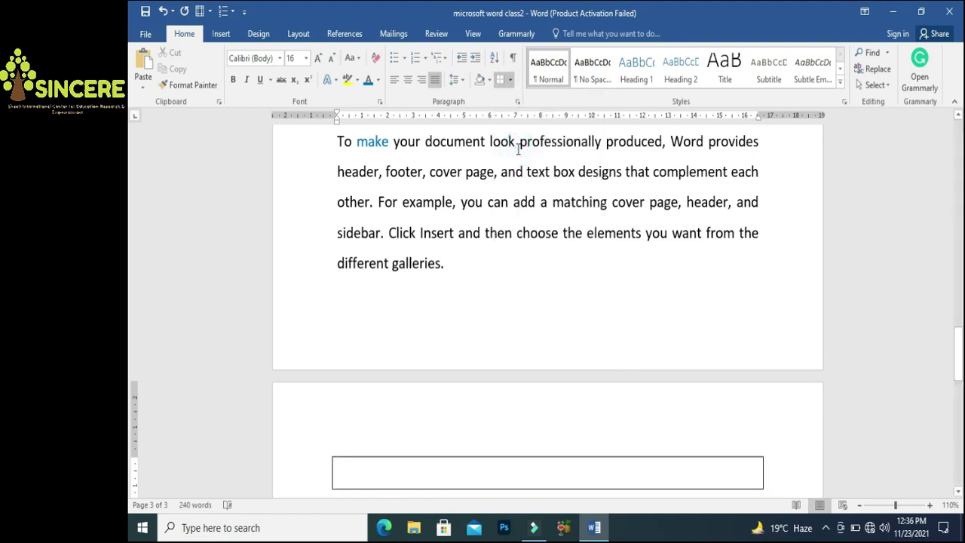